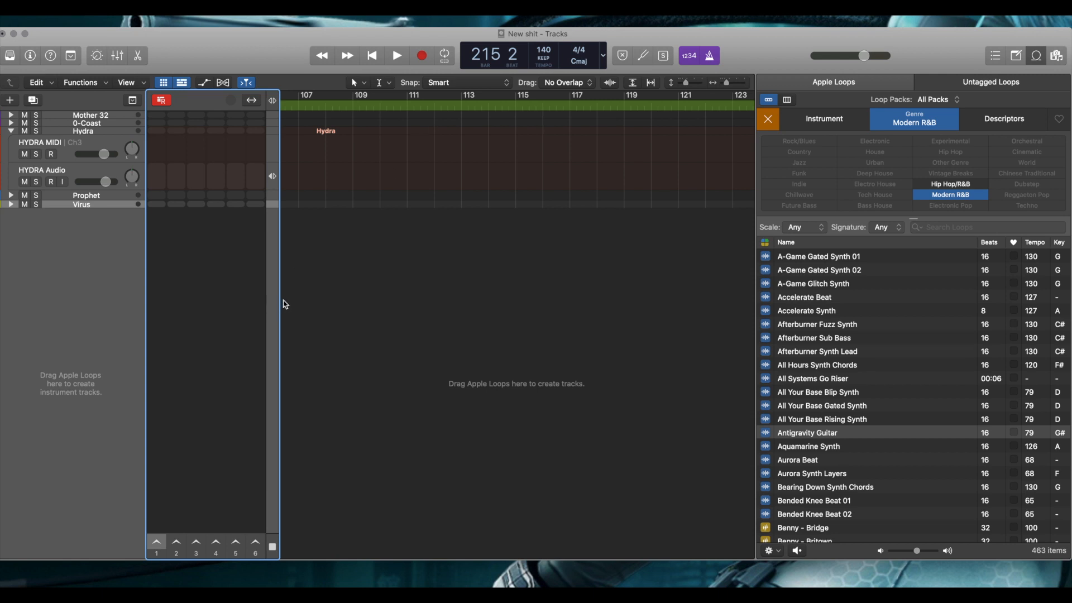
# Widen the Live Loops grid and create a new cell on the Virus track in scene 1.
pyautogui.moveTo(278, 299); pyautogui.dragTo(321, 298)
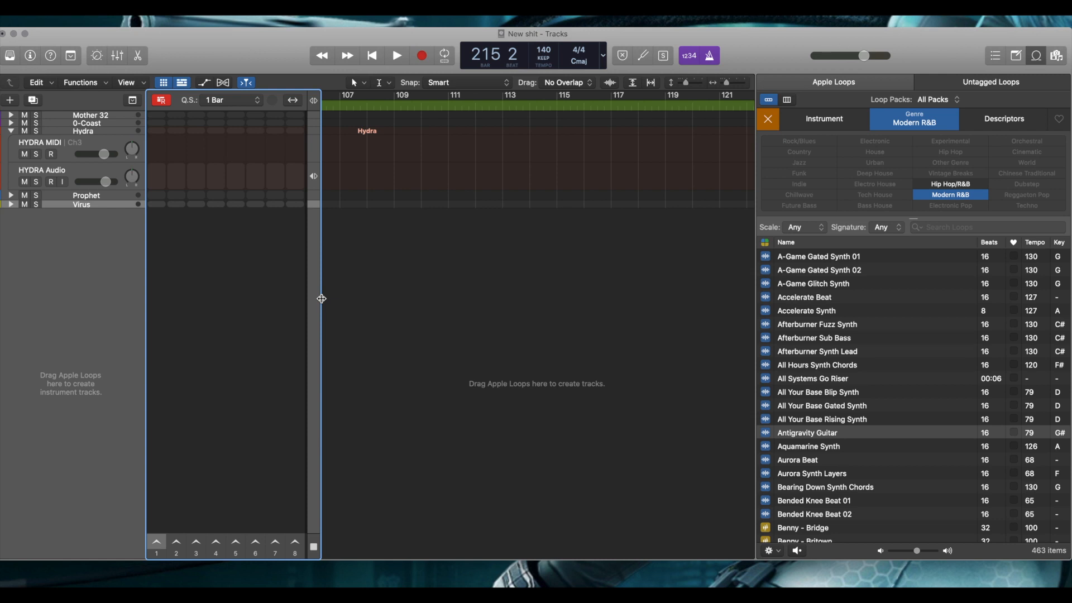
pyautogui.moveTo(322, 298); pyautogui.dragTo(309, 299)
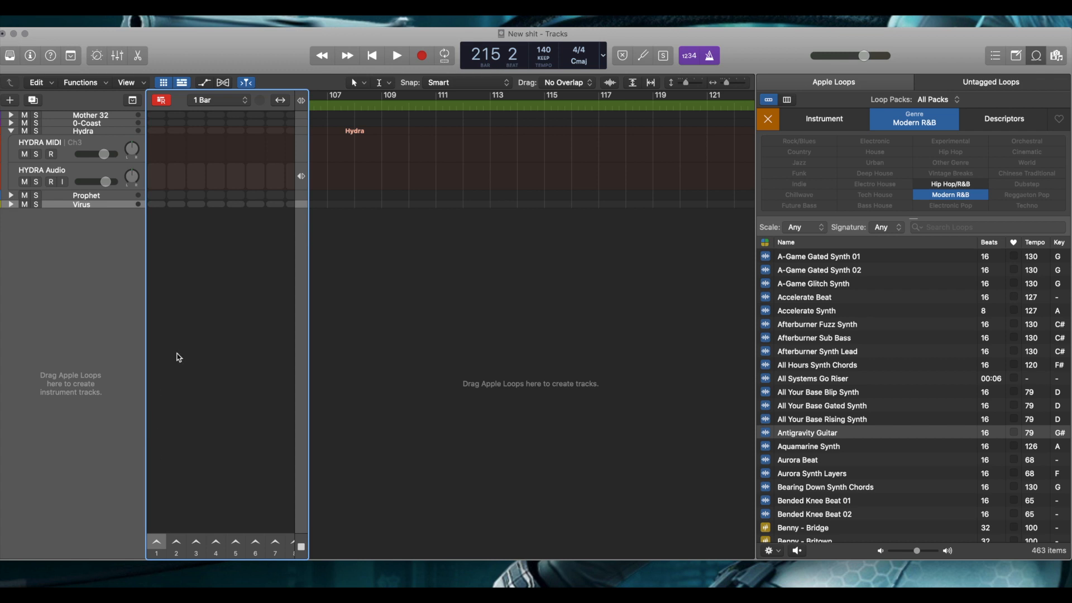
pyautogui.rightClick(161, 210)
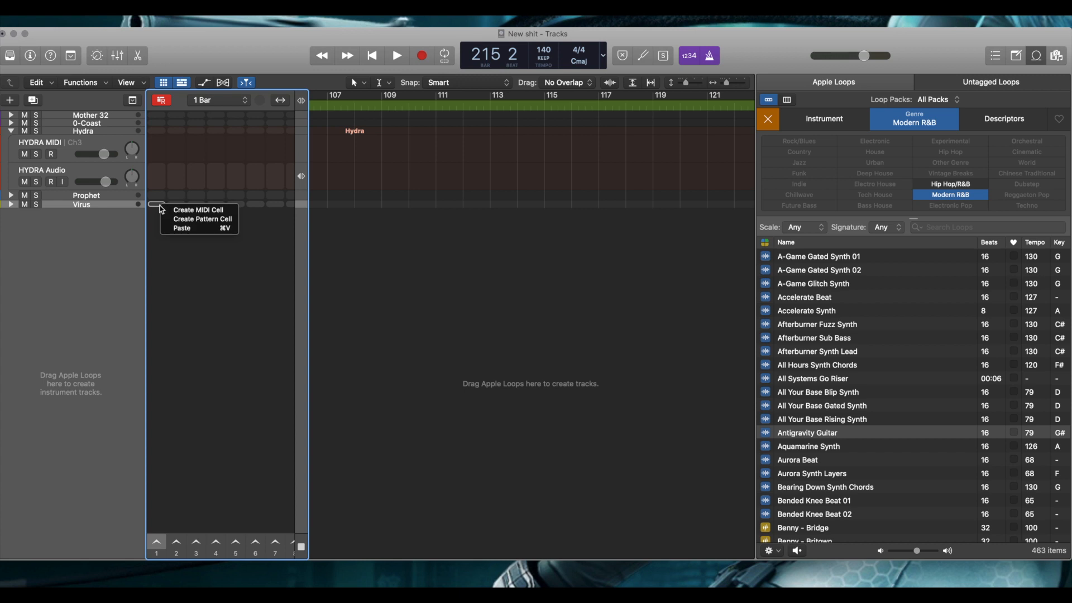
pyautogui.click(193, 220)
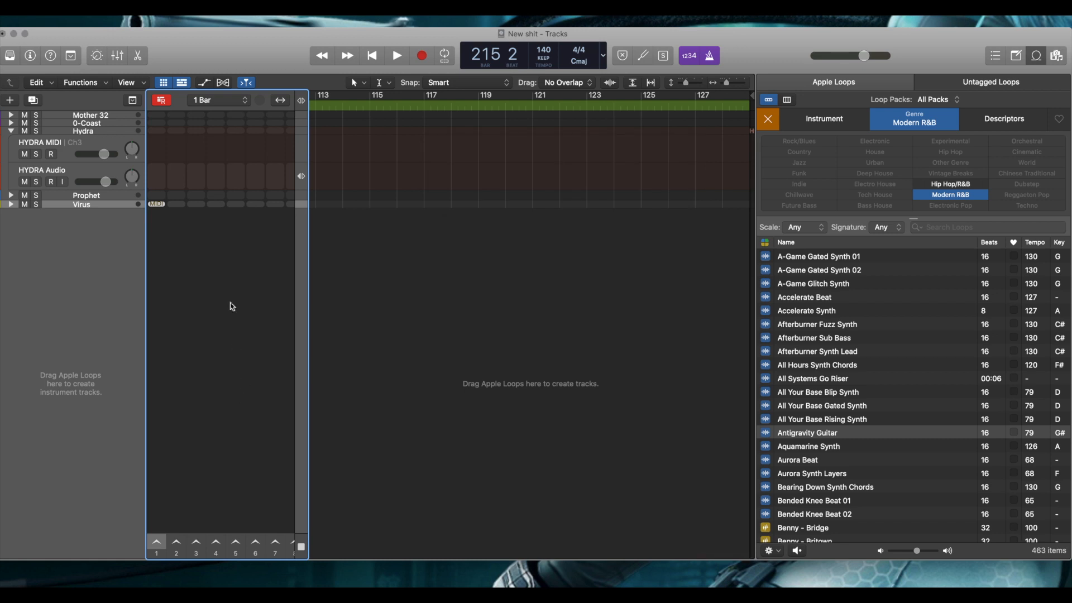
# Examine the commands available for the Virus track's cell in scene 1.
pyautogui.rightClick(156, 207)
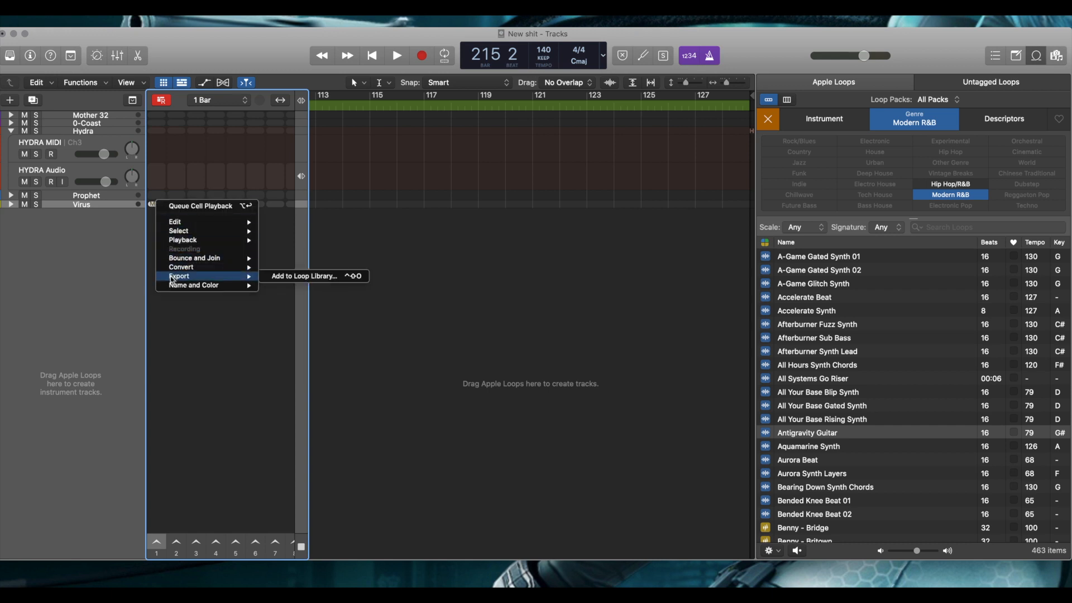
pyautogui.click(171, 307)
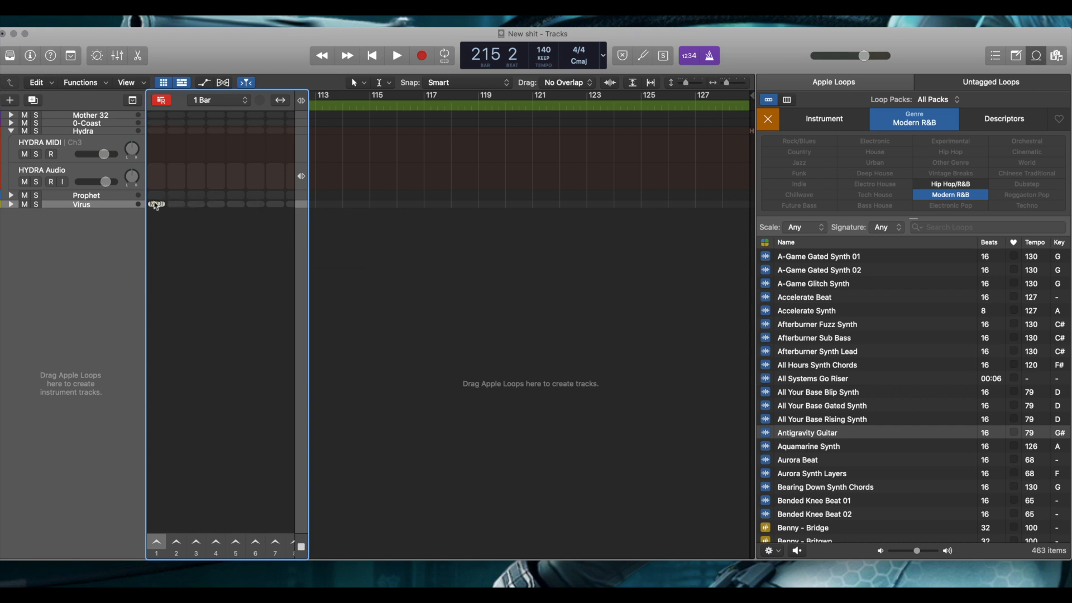
pyautogui.rightClick(158, 209)
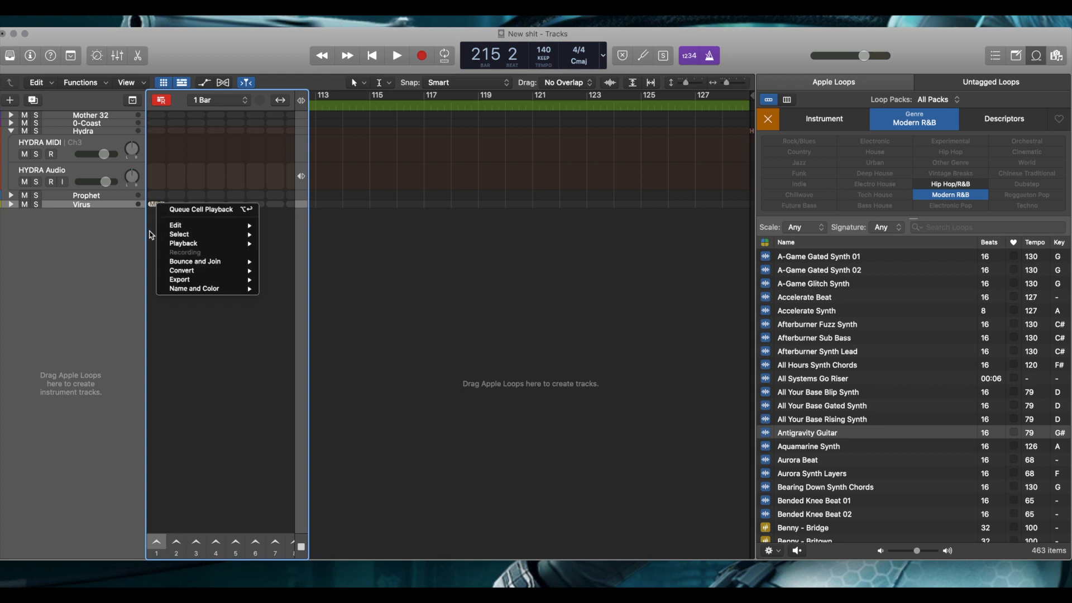
pyautogui.click(314, 237)
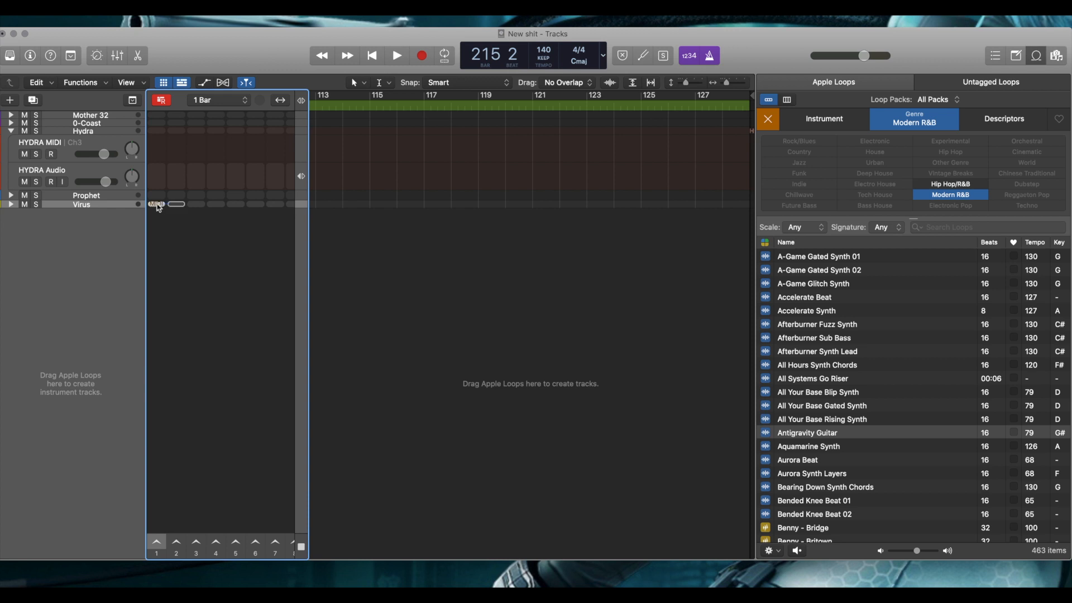
pyautogui.rightClick(155, 208)
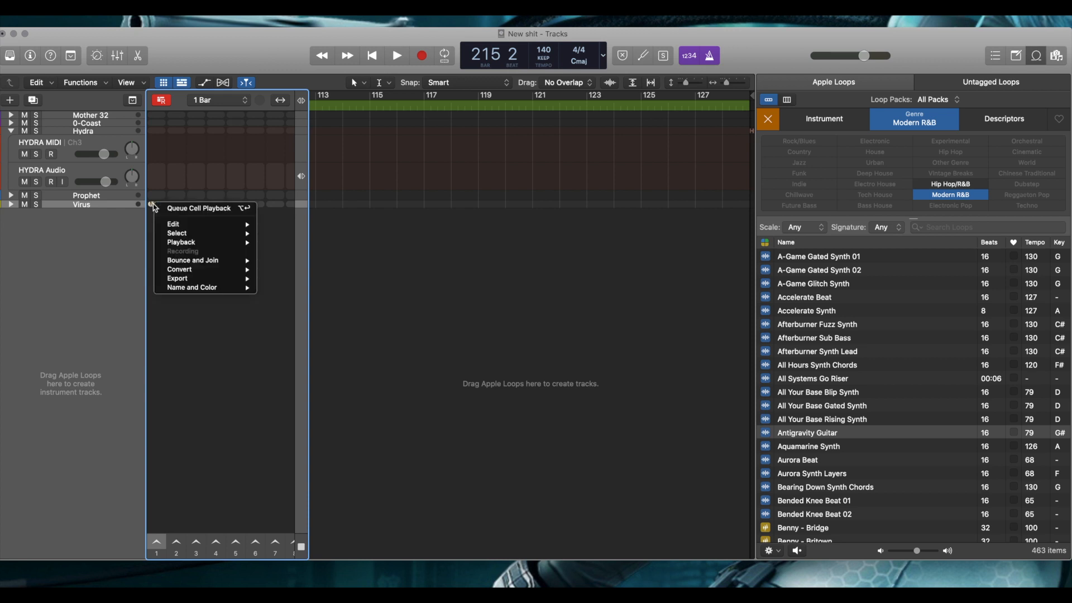
pyautogui.click(249, 361)
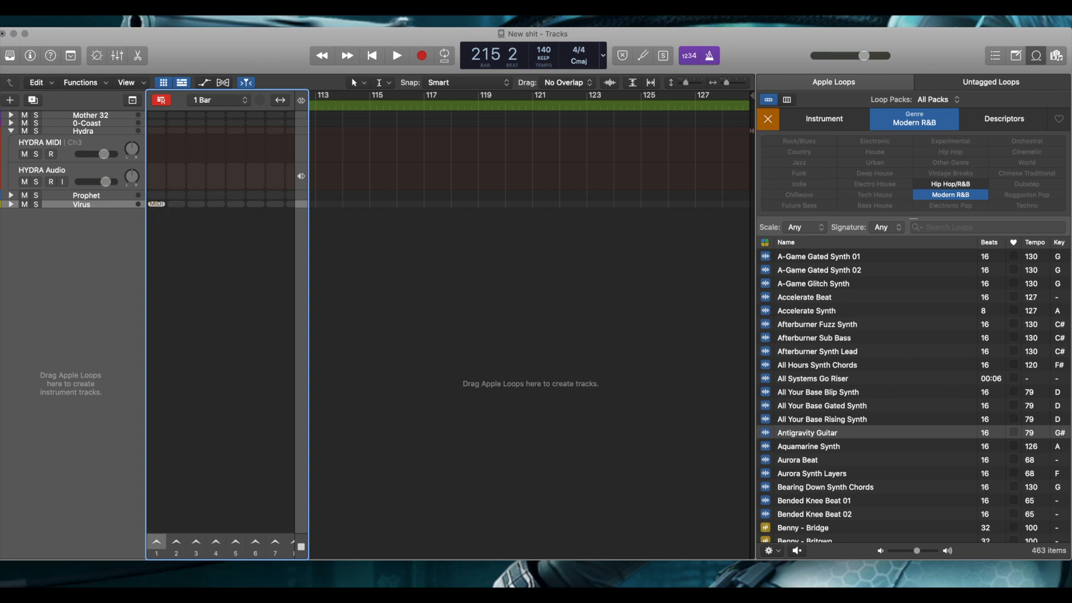
# Close the project without saving its changes and quit Logic Pro X.
pyautogui.click(3, 34)
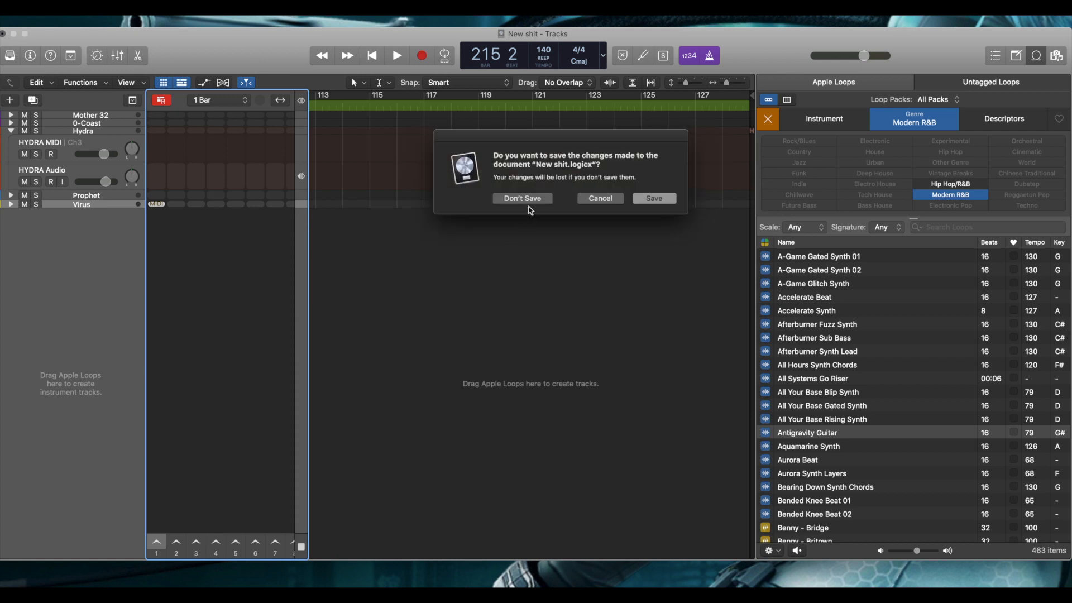
pyautogui.click(522, 200)
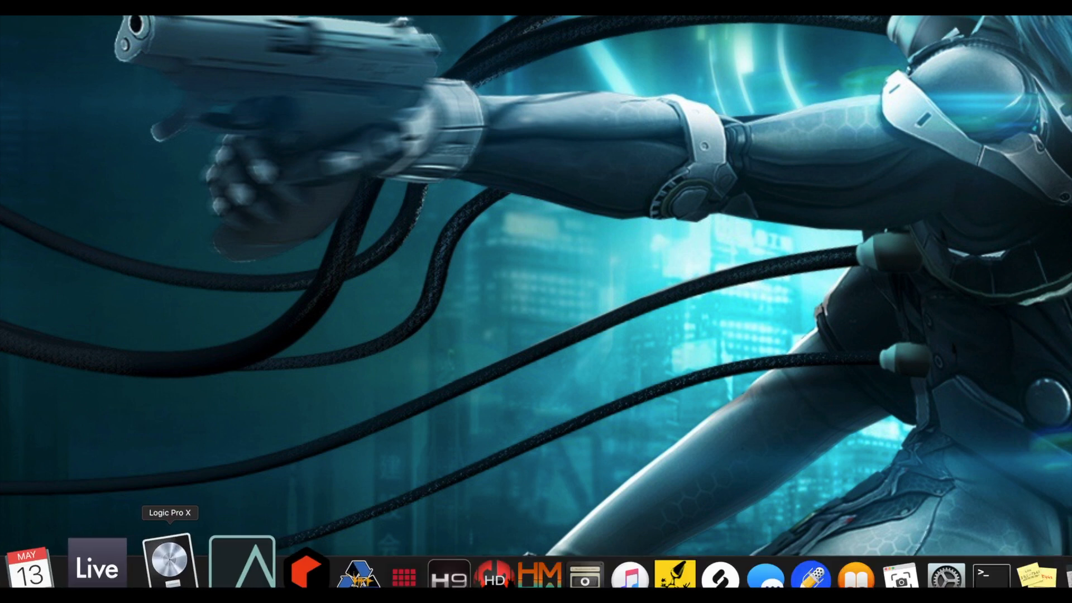
pyautogui.rightClick(169, 561)
pyautogui.click(178, 506)
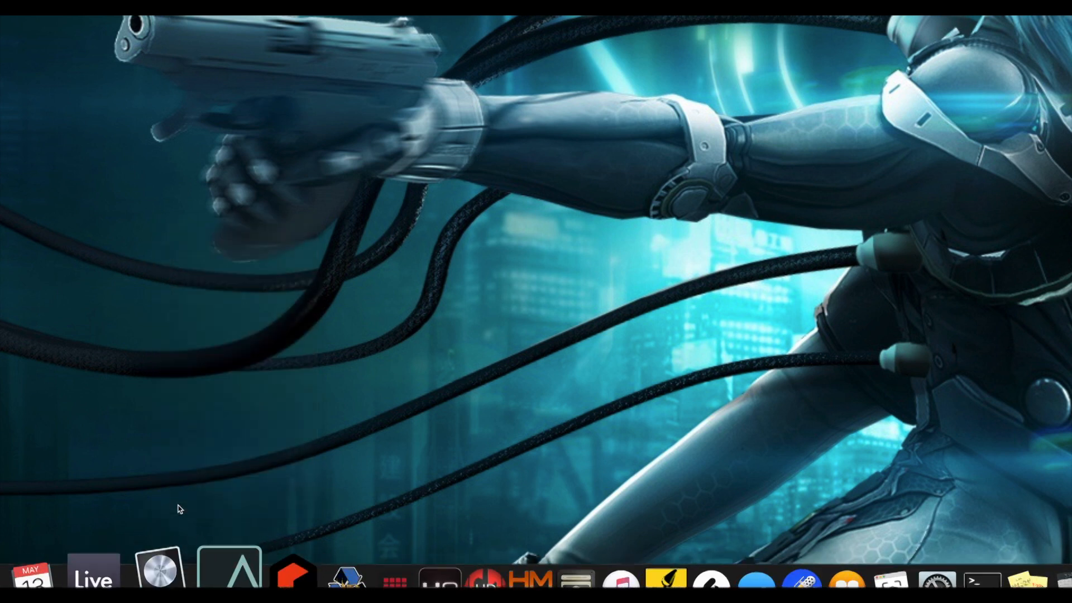
# Launch Logic Pro X again, then move and widen the untitled project's window to fit the screen.
pyautogui.moveTo(155, 580)
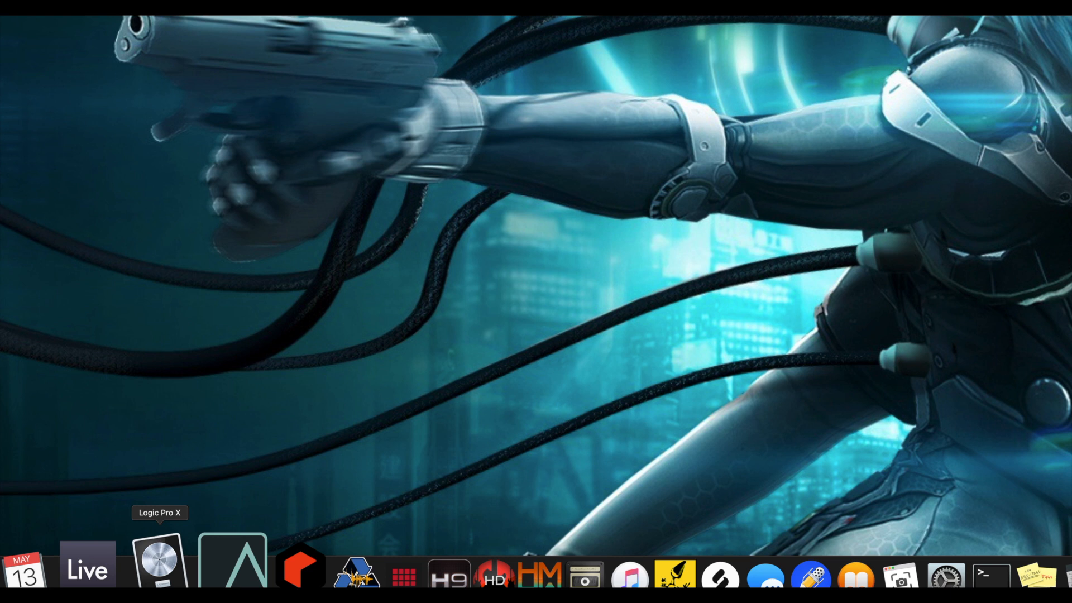
pyautogui.click(163, 575)
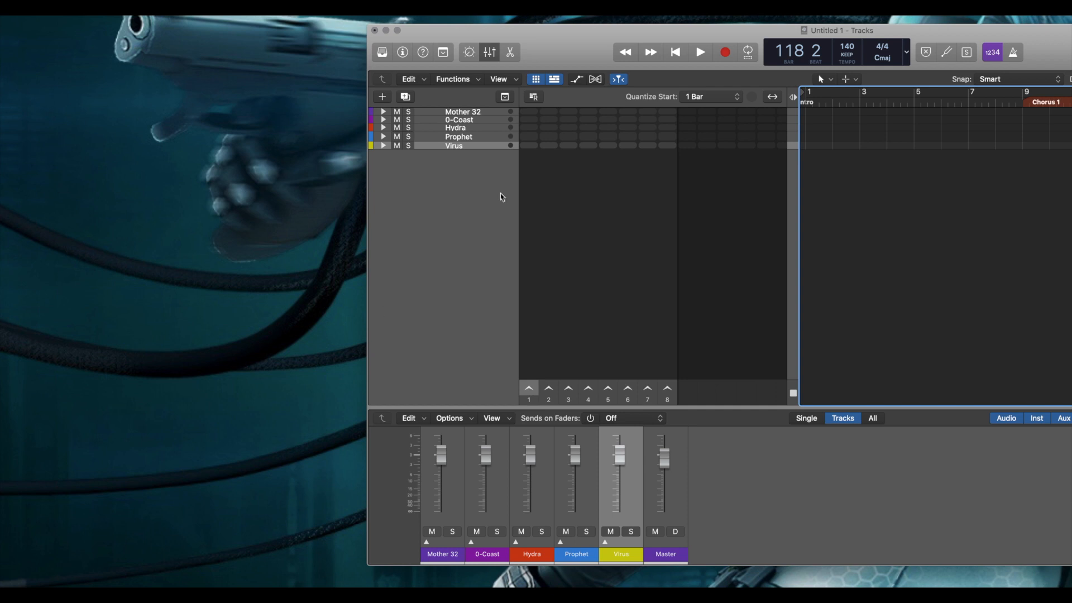
pyautogui.moveTo(576, 49); pyautogui.dragTo(176, 62)
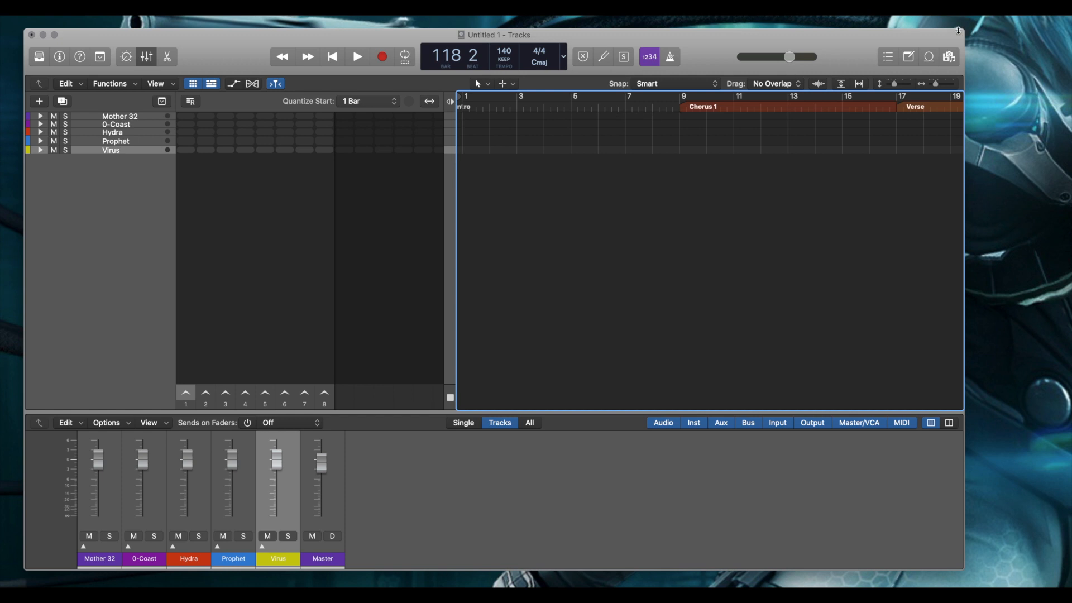
pyautogui.moveTo(957, 30); pyautogui.dragTo(1054, 35)
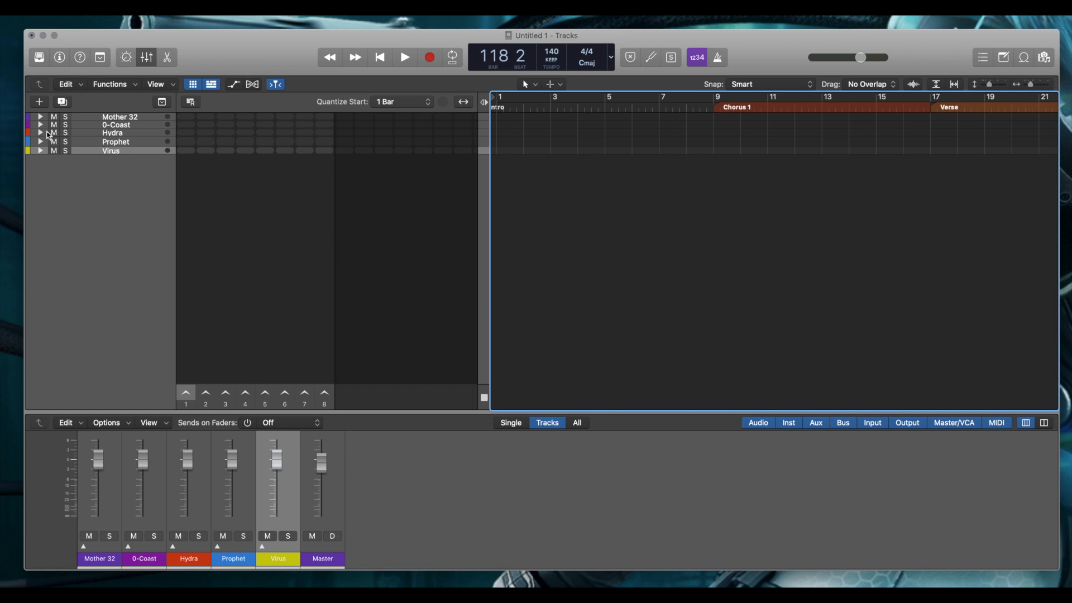
# Inspect the MIDI and audio tracks inside the 0-Coast track stack.
pyautogui.click(42, 126)
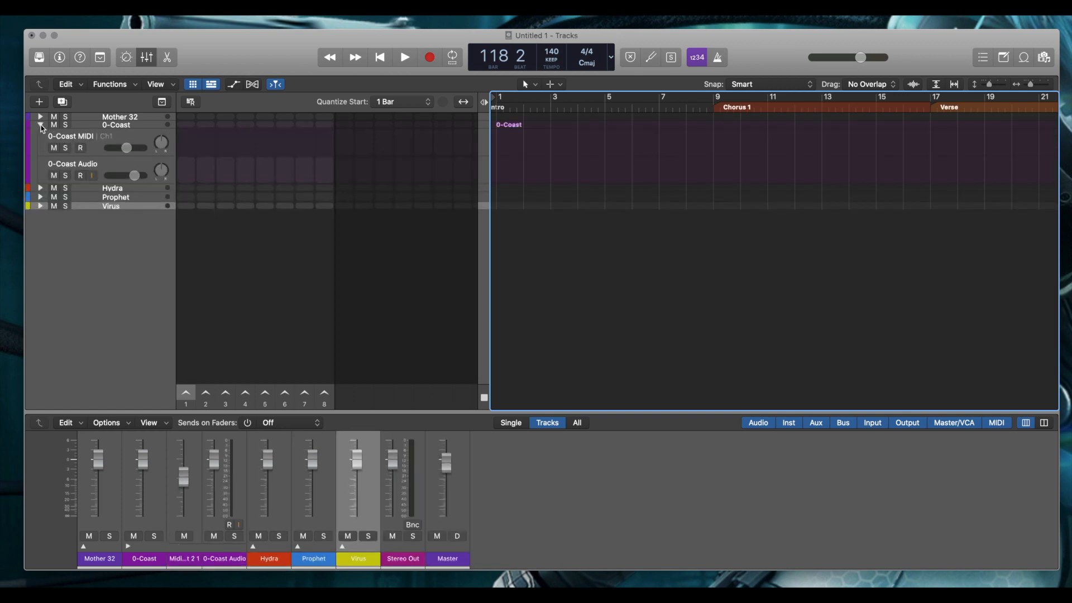
pyautogui.click(99, 140)
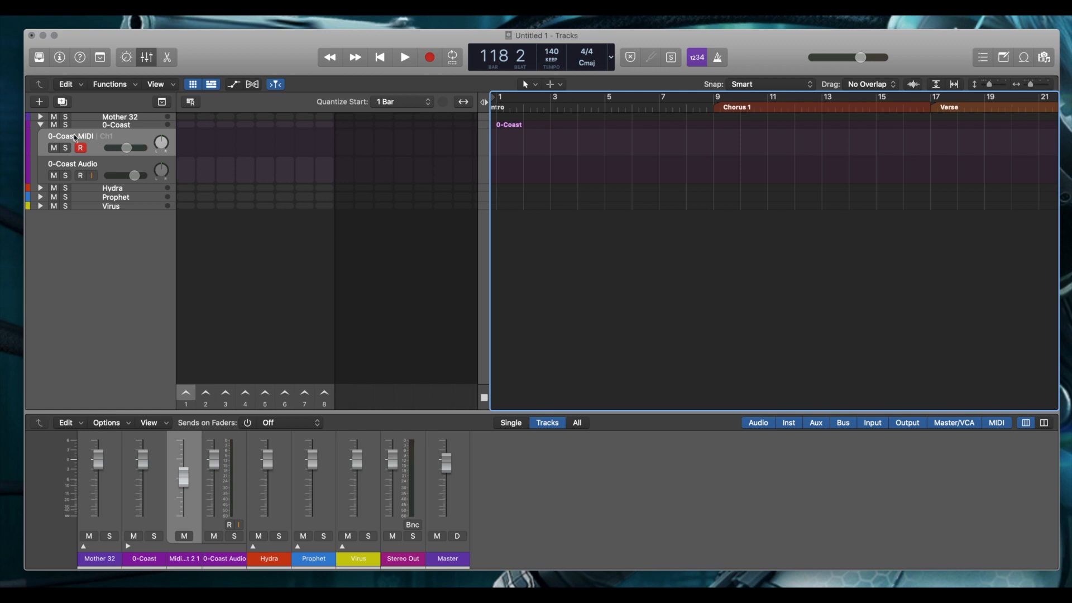
pyautogui.click(40, 125)
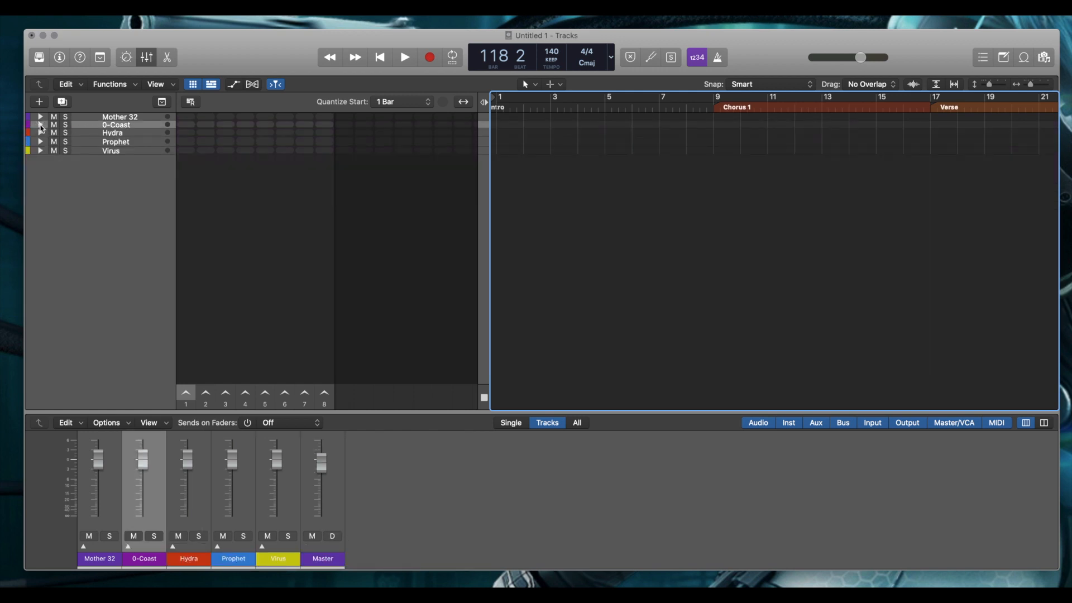
# Show the Apple Loops browser and filter the loops by the Modern R&B genre.
pyautogui.click(981, 57)
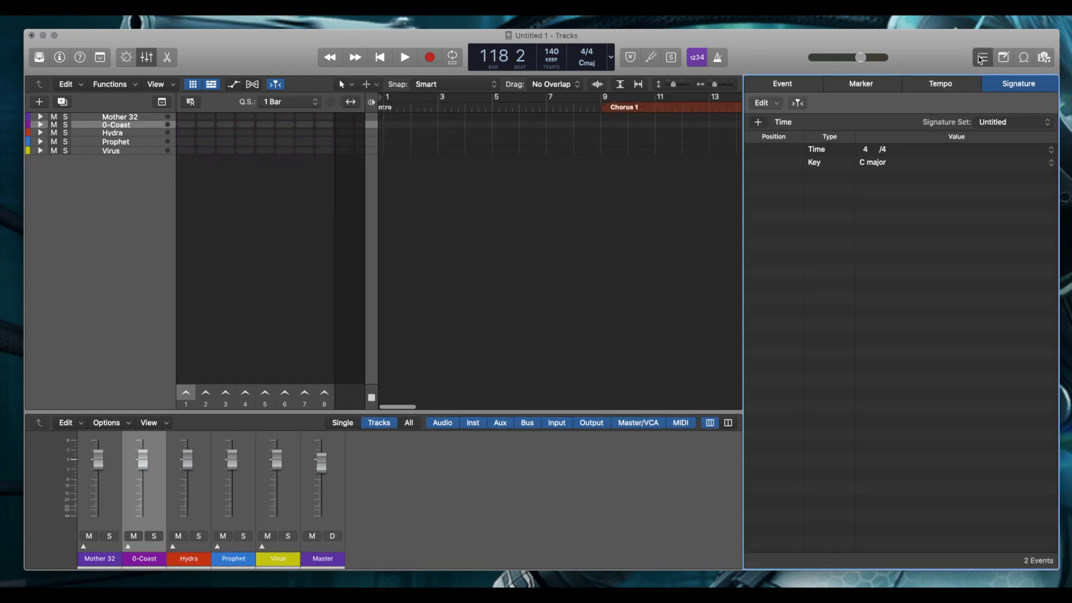
pyautogui.click(1023, 57)
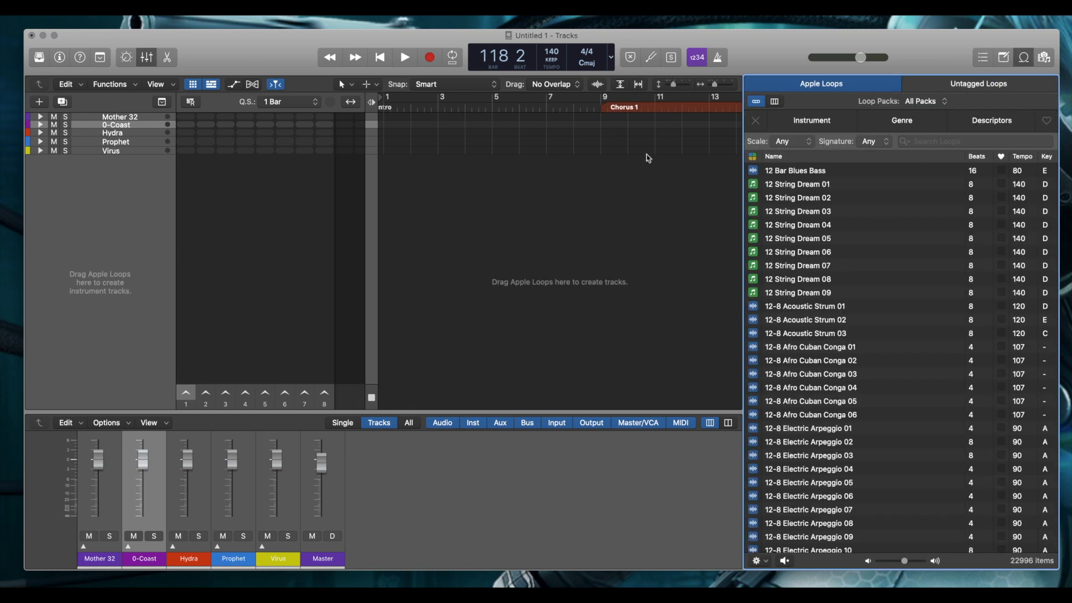
pyautogui.click(905, 122)
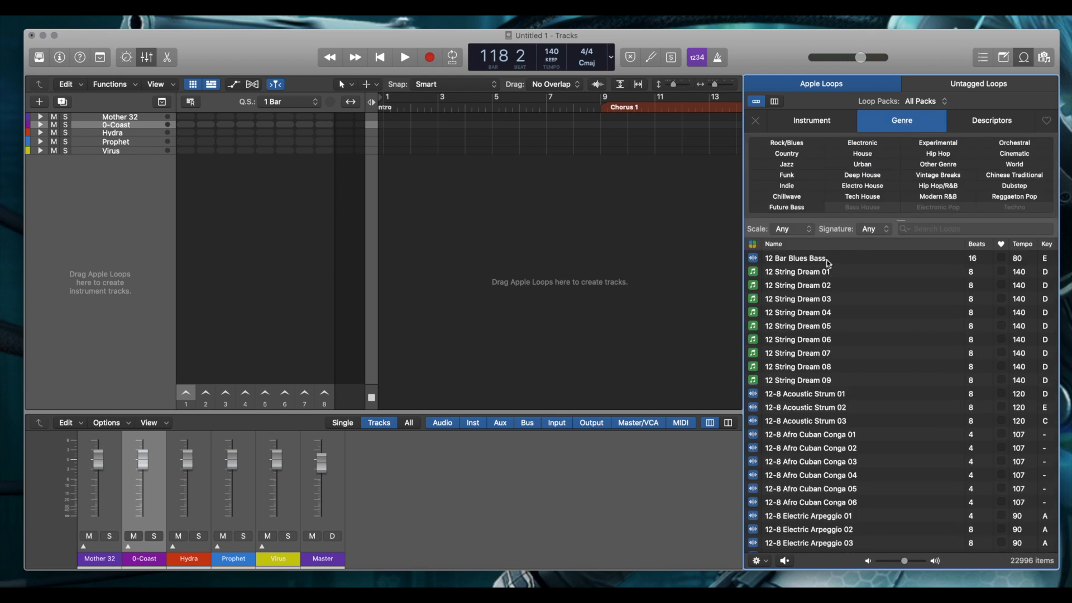
pyautogui.click(949, 199)
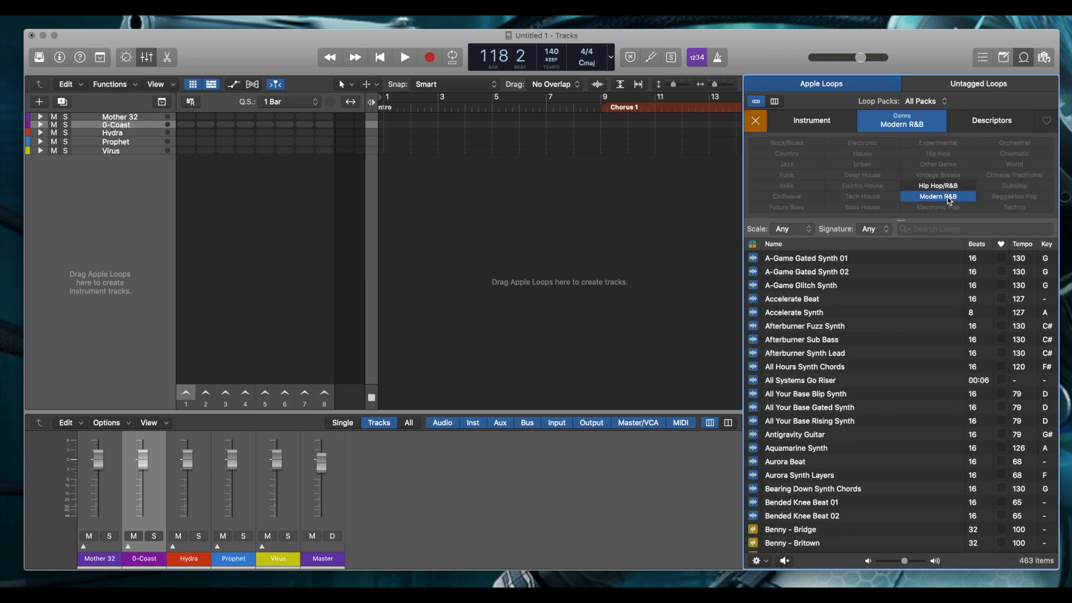
pyautogui.scroll(-3, 832, 357)
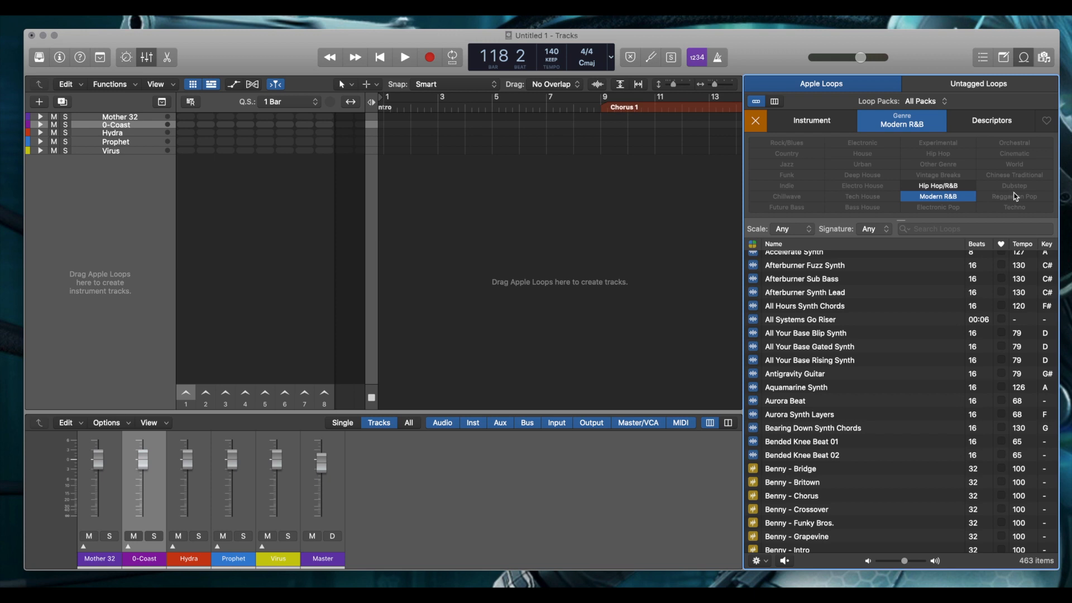
# Replace the Modern R&B genre filter with Dubstep in the loop browser.
pyautogui.click(959, 198)
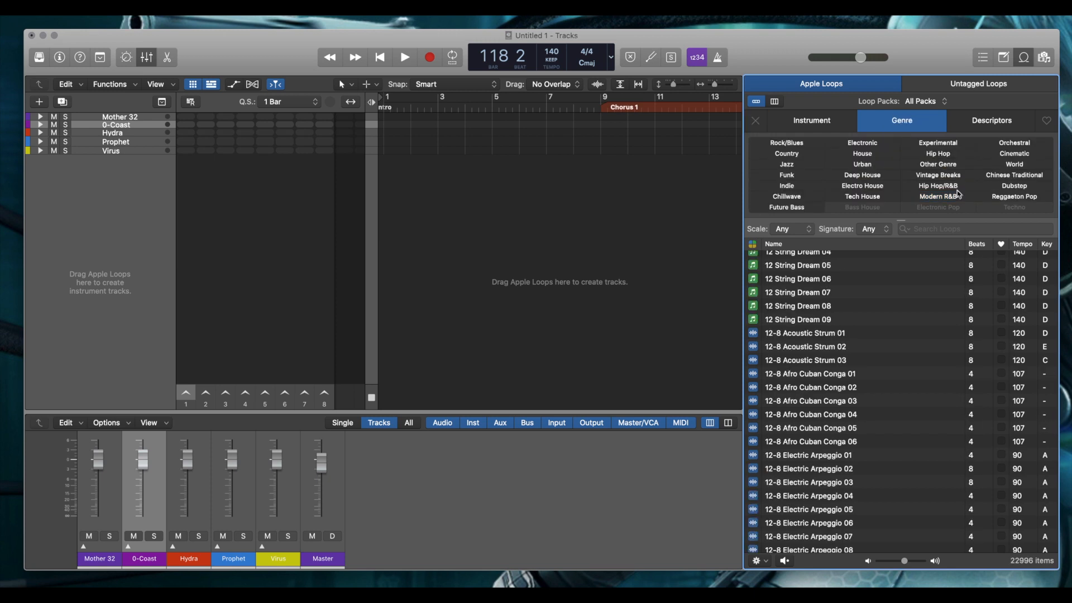
pyautogui.click(1017, 186)
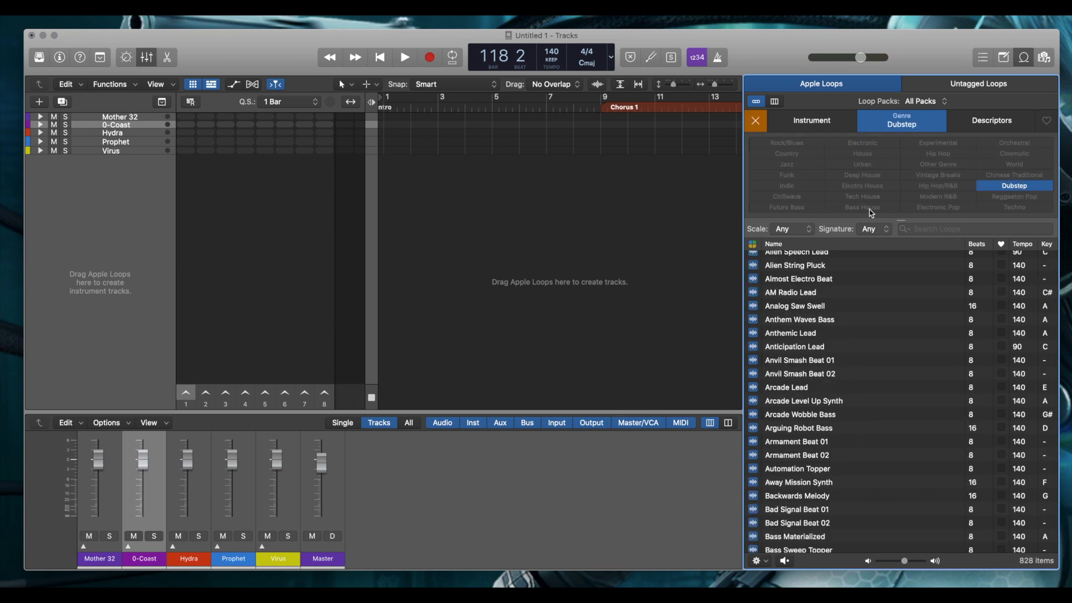
pyautogui.scroll(3, 847, 335)
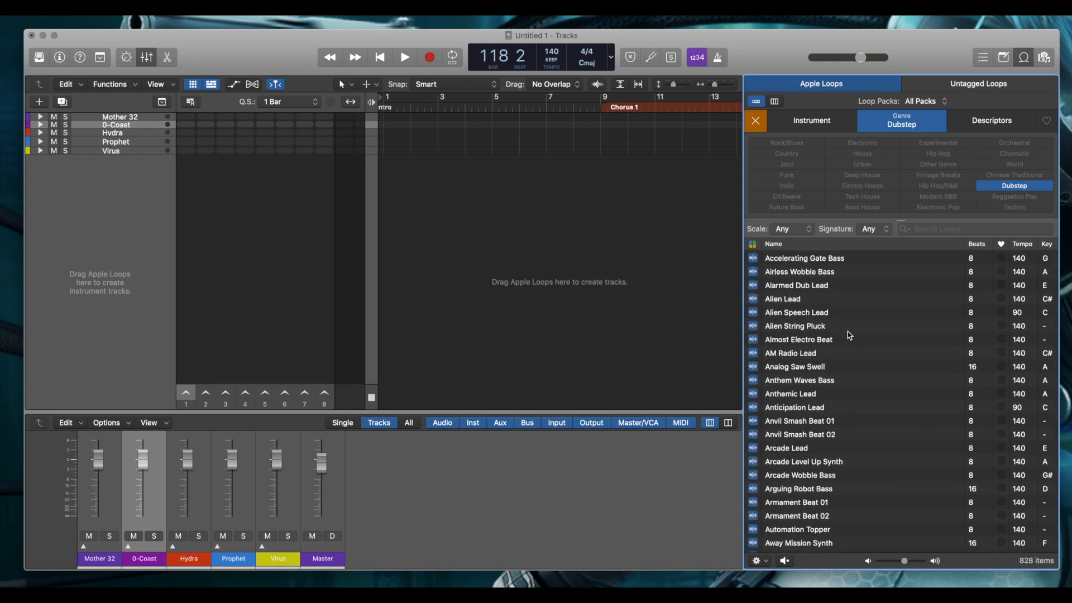
# Browse the Dubstep loops and compare their names, beats, tempos and keys.
pyautogui.scroll(-5, 849, 335)
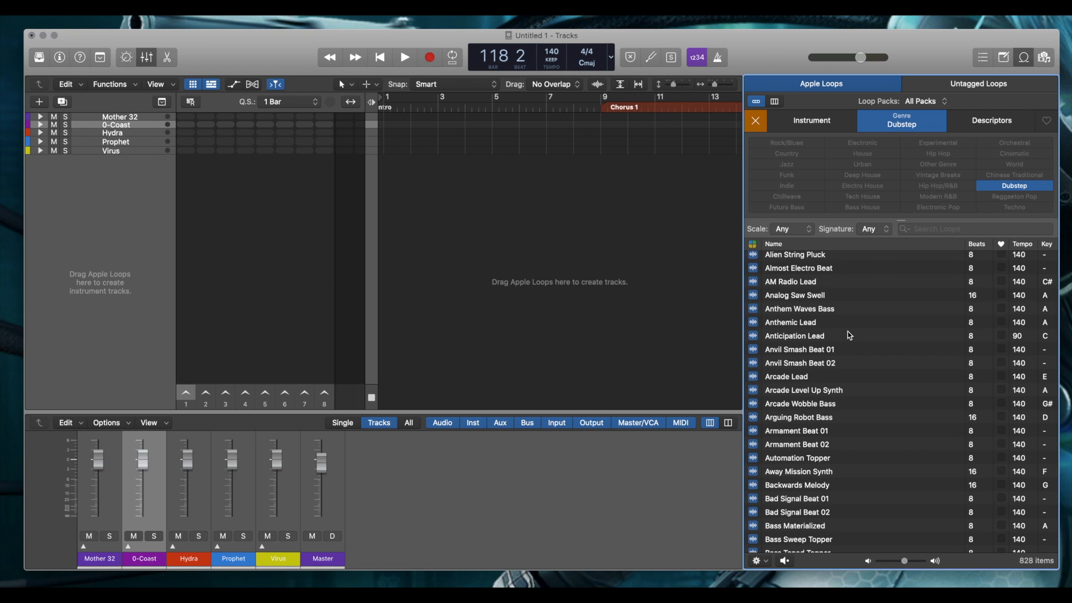
pyautogui.scroll(-3, 849, 335)
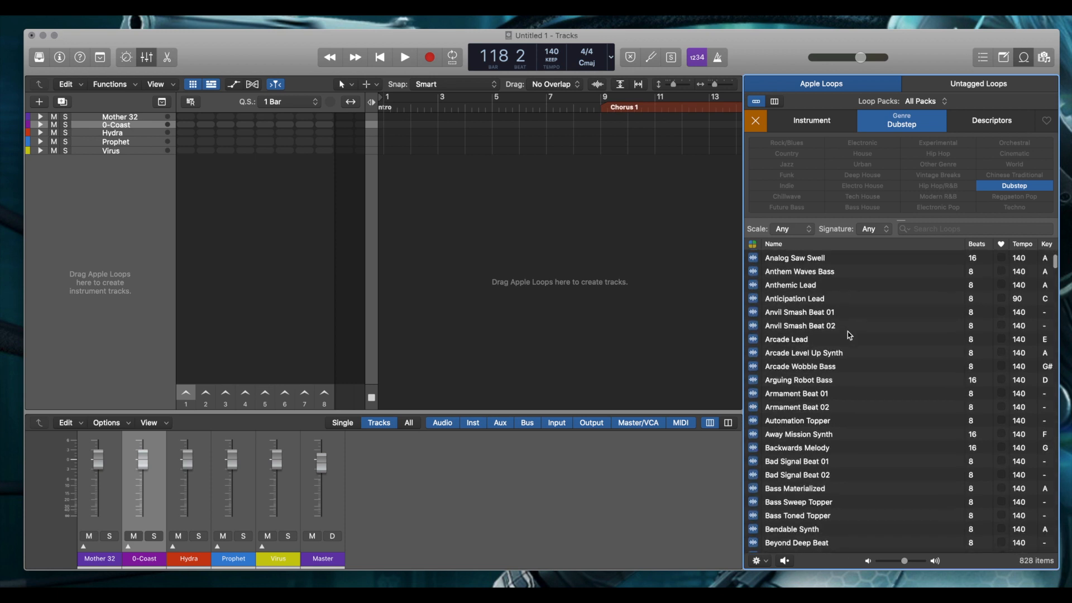
pyautogui.scroll(-4, 870, 290)
pyautogui.scroll(5, 870, 291)
pyautogui.scroll(5, 869, 290)
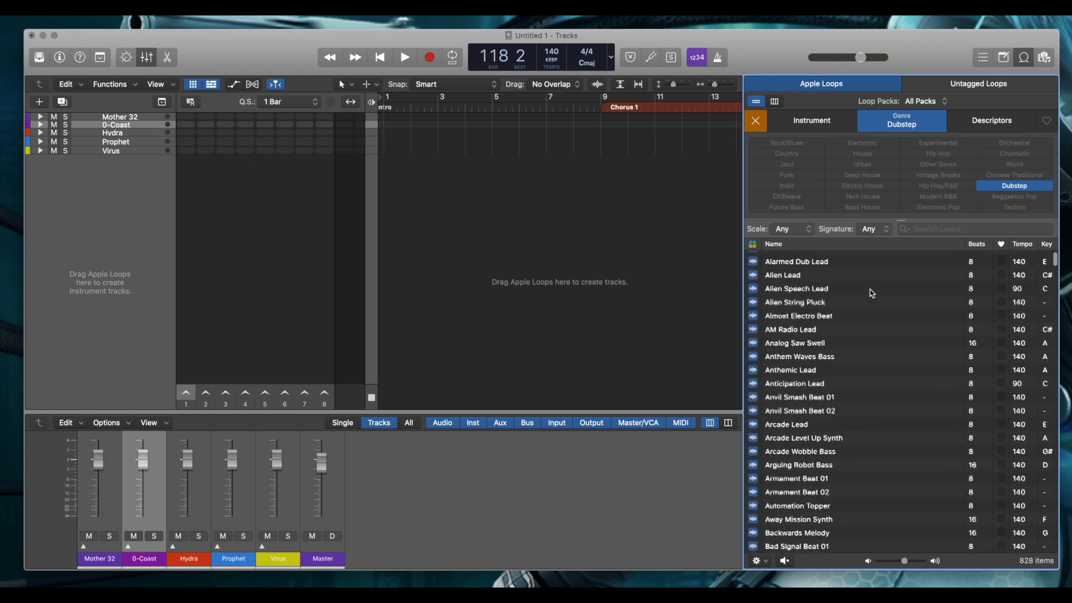
pyautogui.scroll(-6, 870, 290)
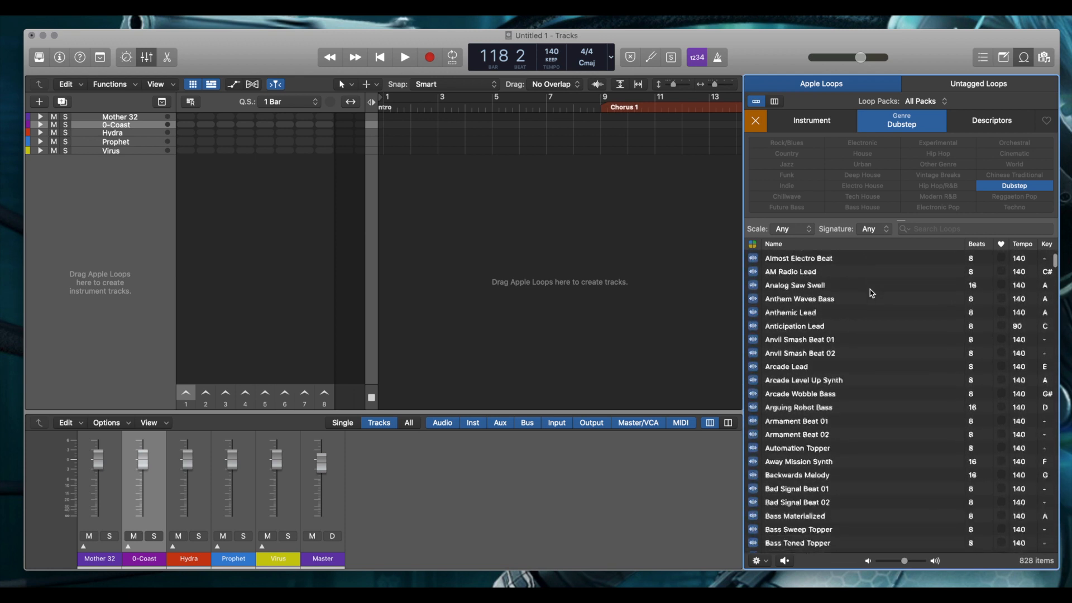
pyautogui.scroll(-3, 870, 290)
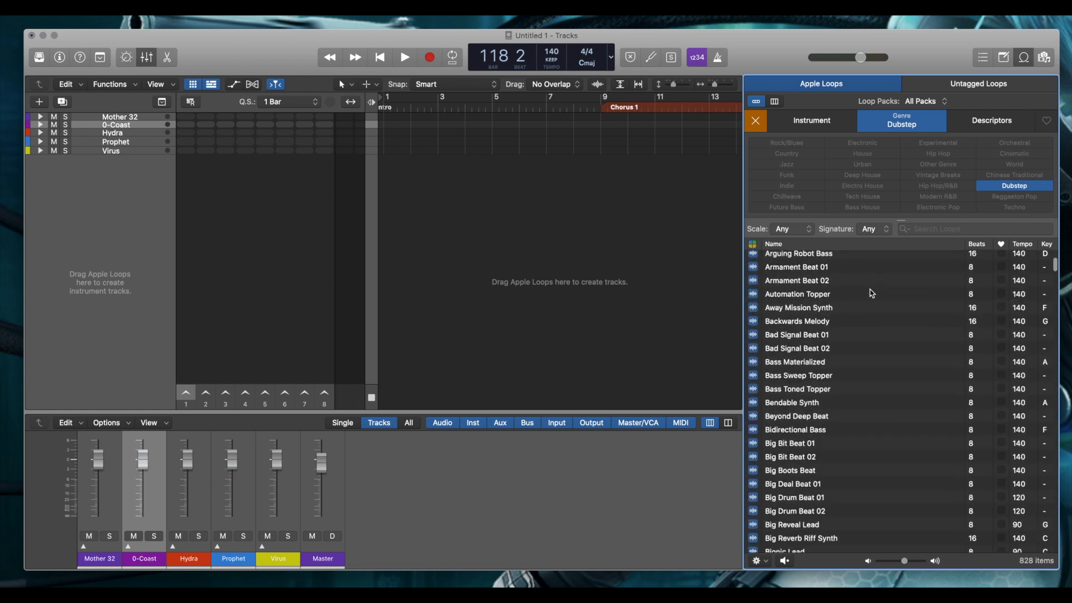
pyautogui.scroll(-10, 869, 290)
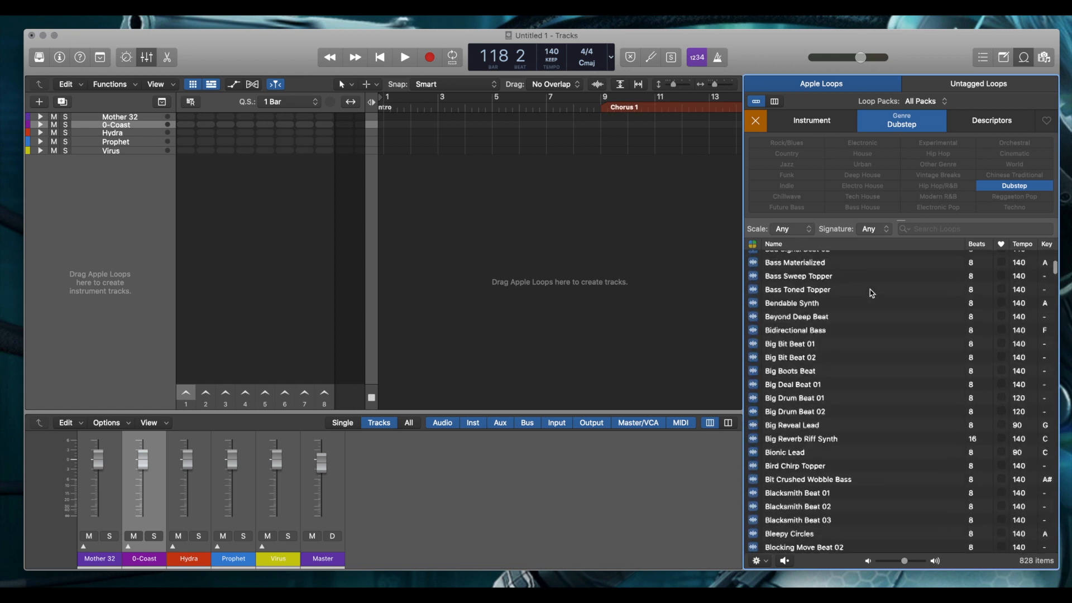
pyautogui.scroll(-8, 870, 293)
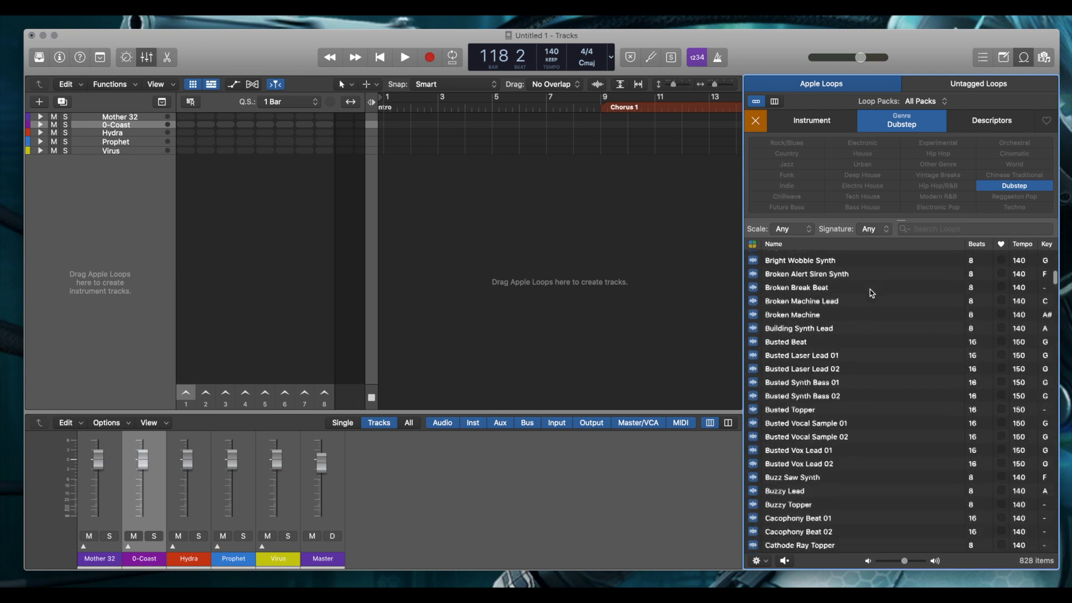
# Look further down the Dubstep loop list, from the B names to the H names, for a loop to audition.
pyautogui.scroll(-10, 870, 290)
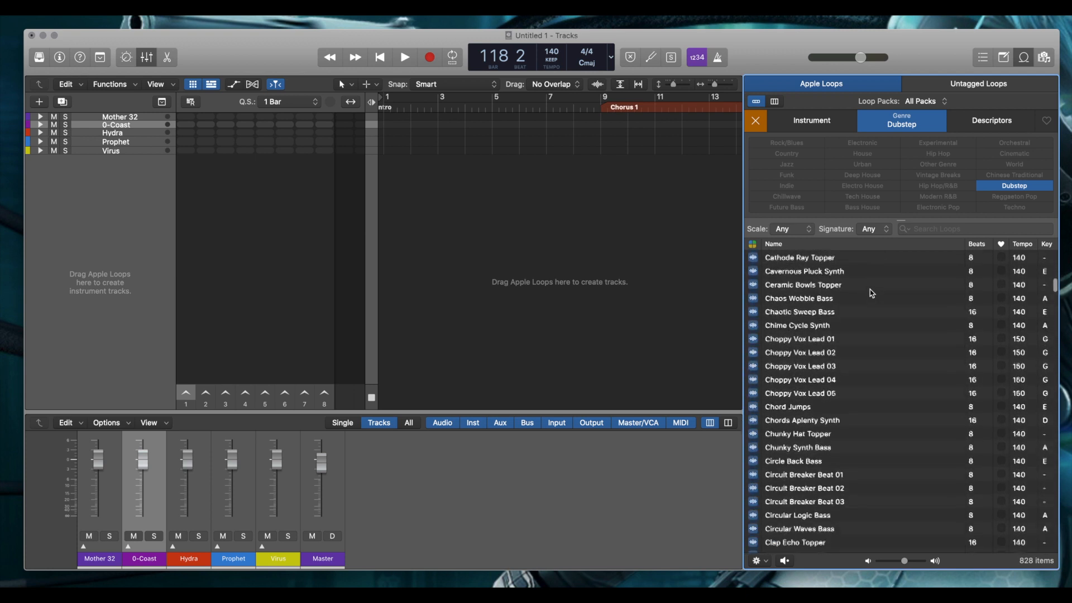
pyautogui.scroll(-8, 869, 289)
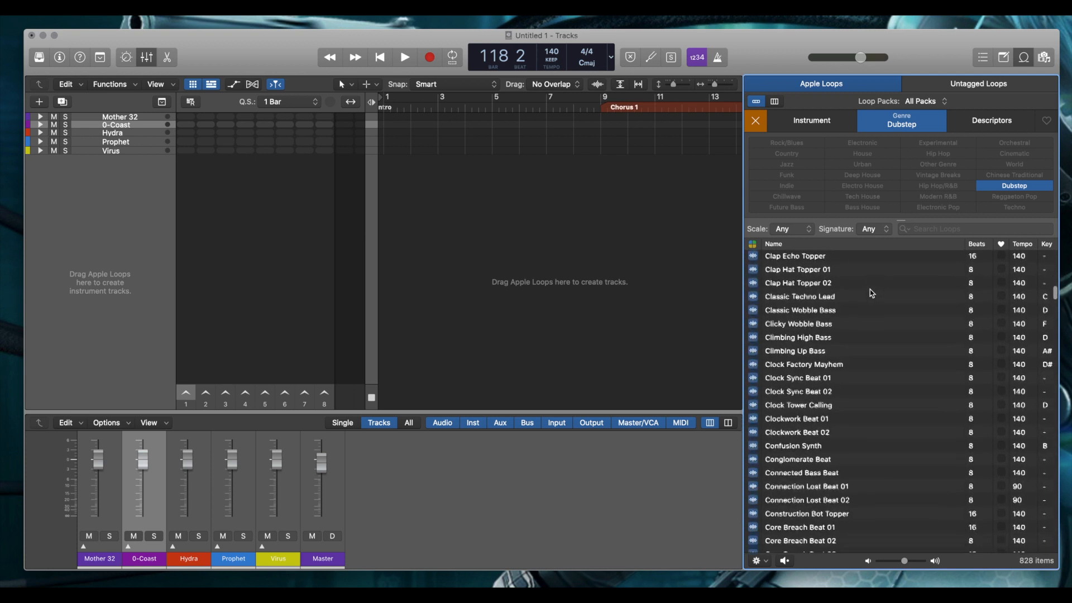
pyautogui.scroll(-16, 870, 291)
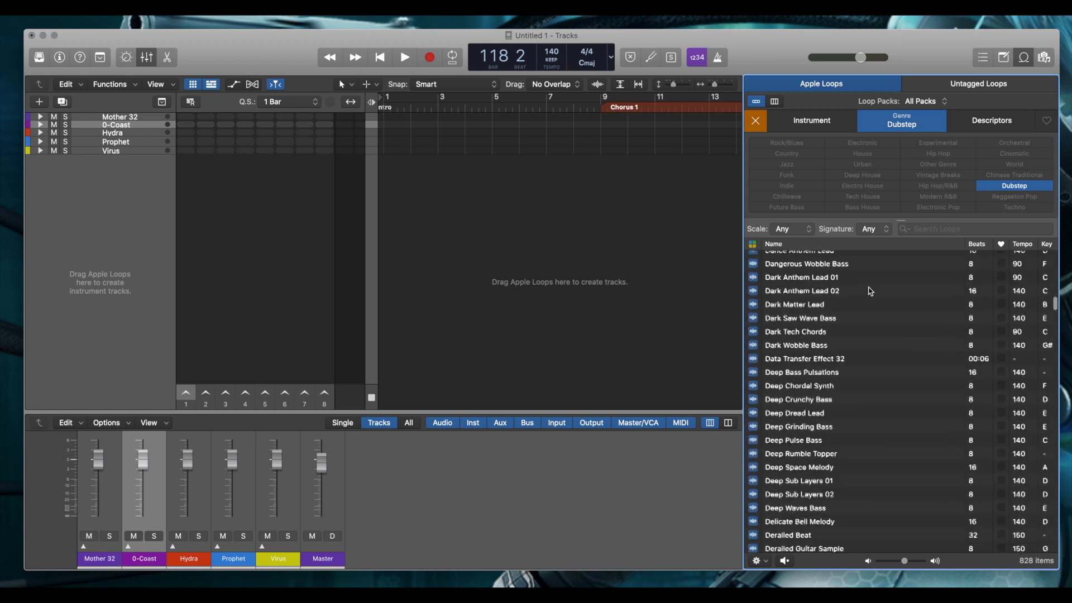
pyautogui.scroll(-16, 869, 290)
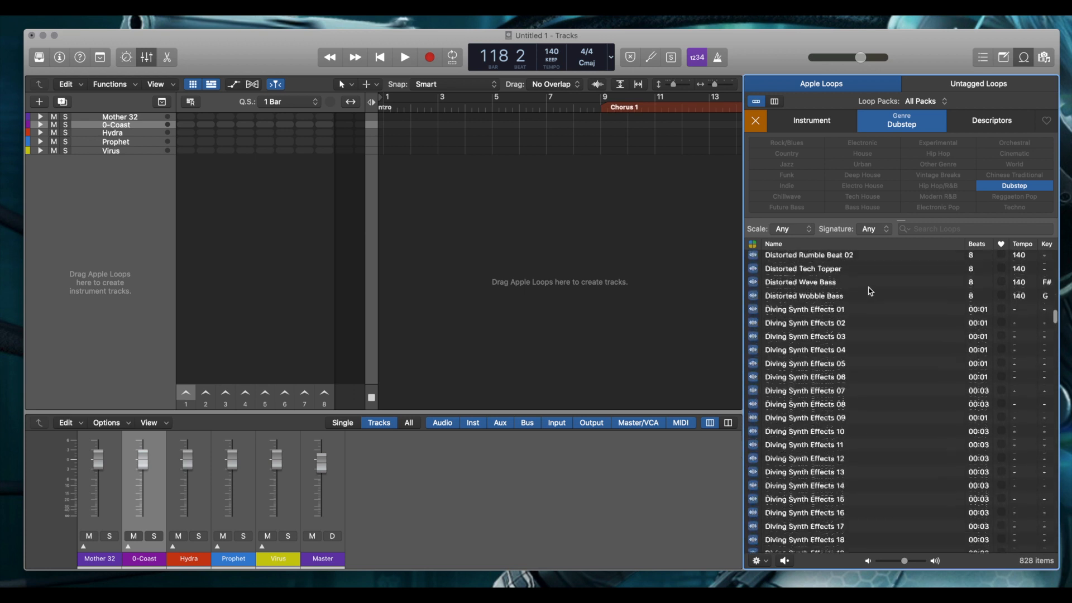
pyautogui.scroll(-10, 870, 291)
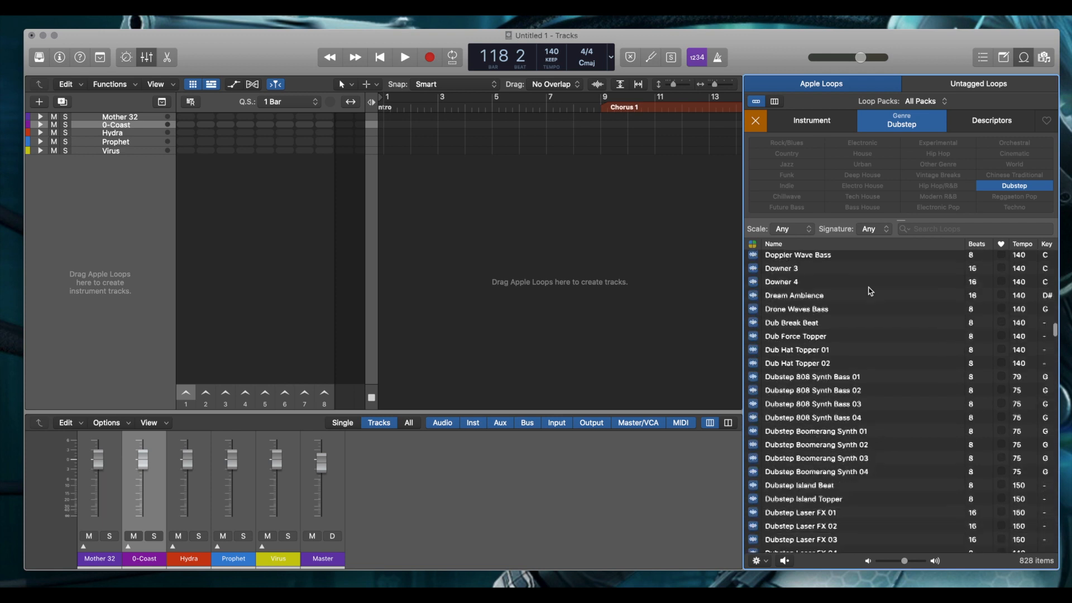
pyautogui.scroll(-20, 870, 291)
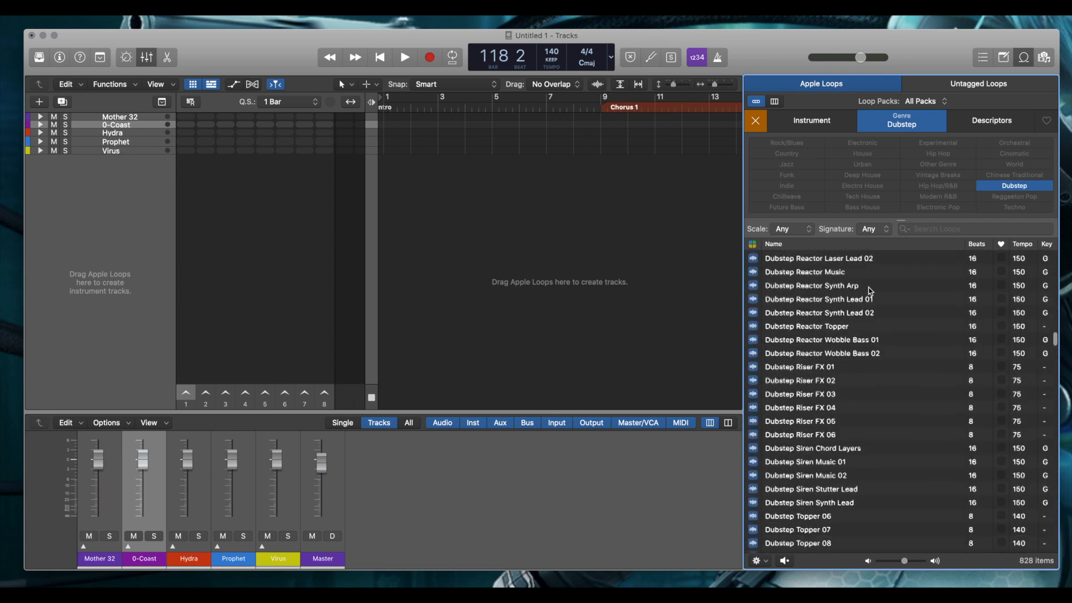
pyautogui.scroll(-12, 869, 290)
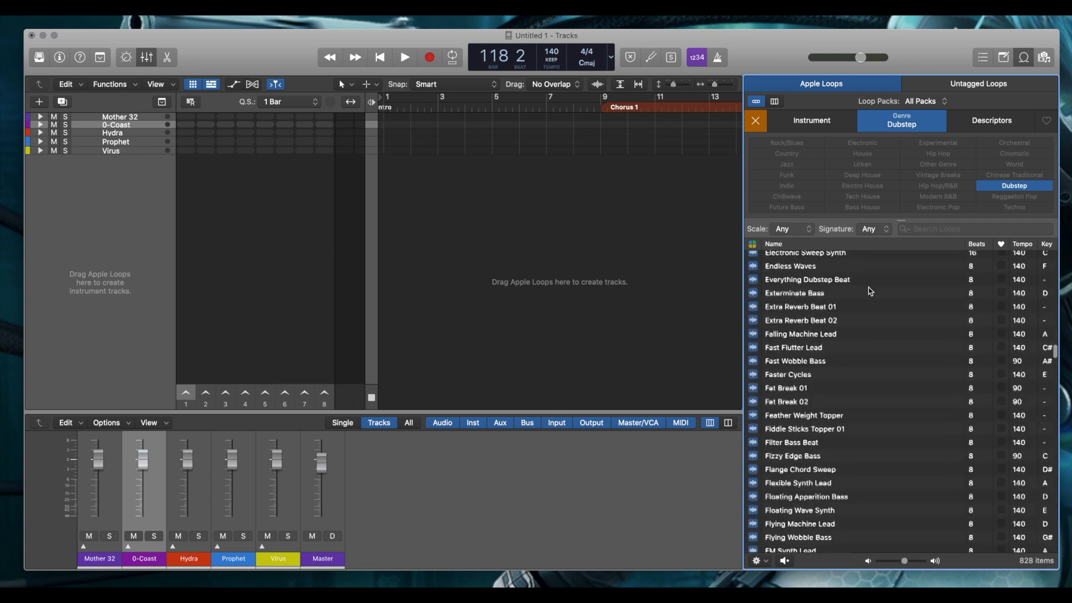
pyautogui.scroll(-16, 869, 290)
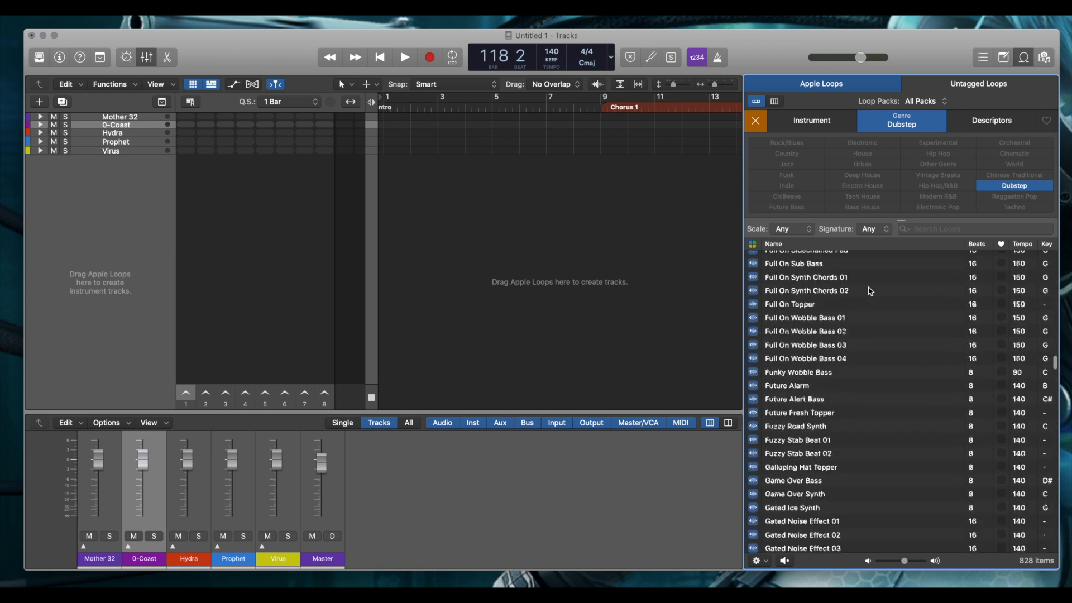
pyautogui.scroll(-16, 869, 290)
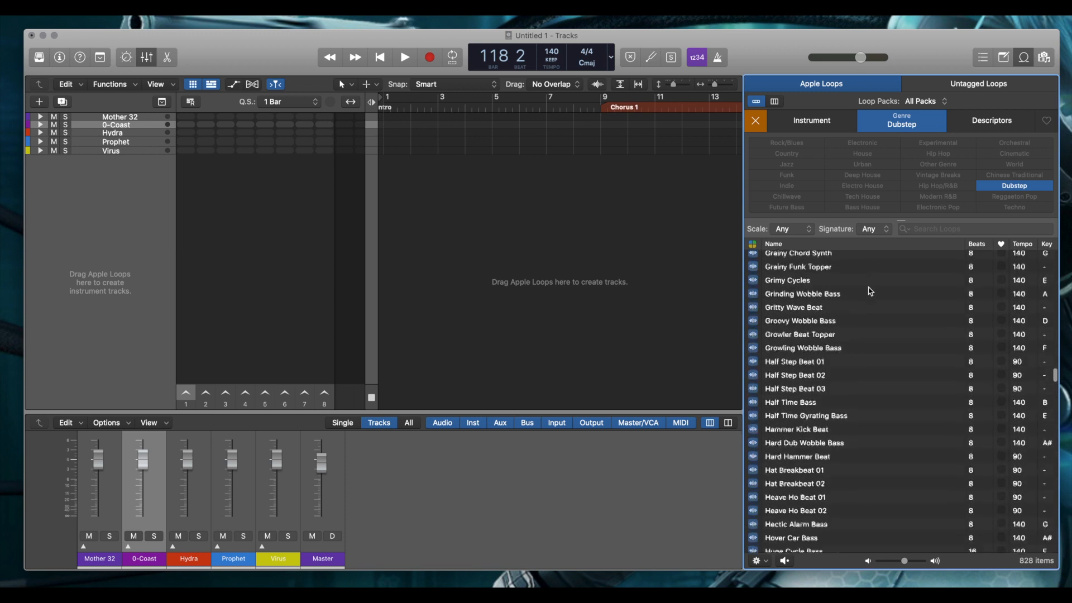
# Audition the Imminent Danger Chord Layers 02 loop while looking through the list, and stop its playback.
pyautogui.scroll(-4, 869, 291)
pyautogui.click(862, 289)
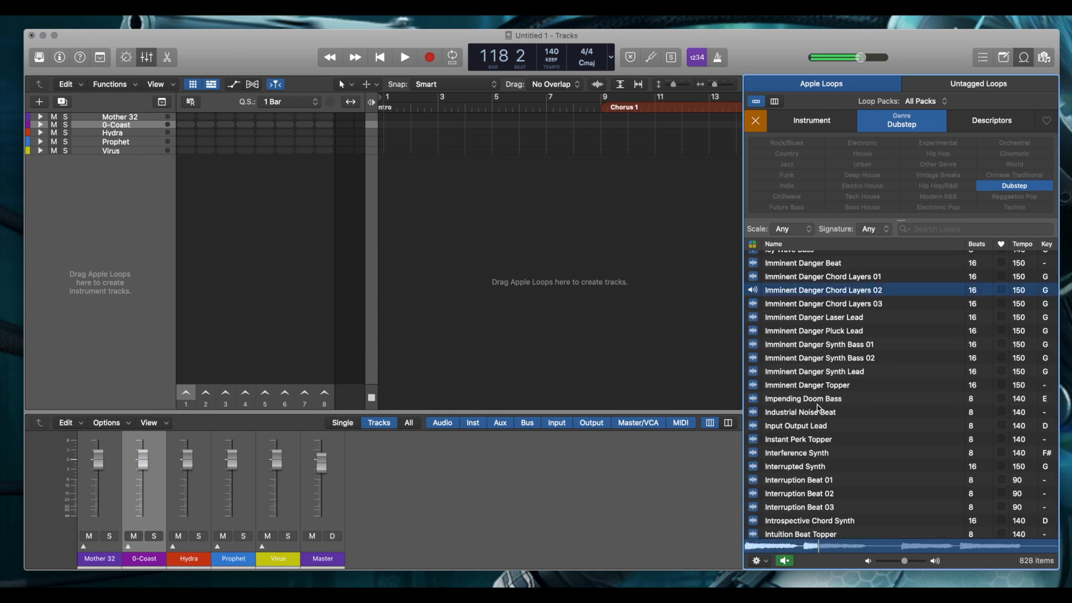
pyautogui.scroll(-5, 818, 408)
pyautogui.scroll(20, 820, 404)
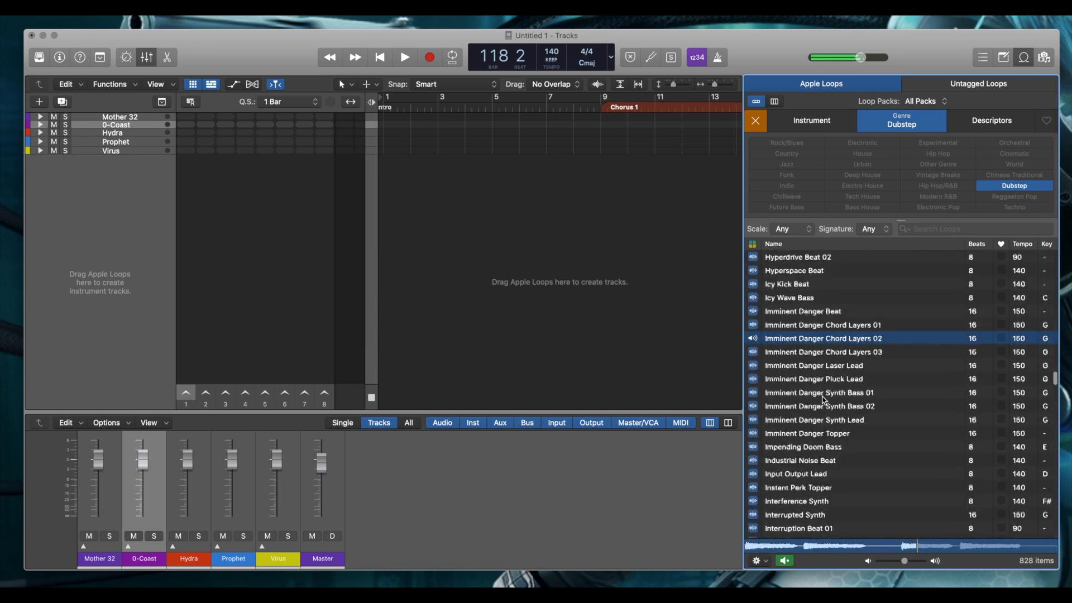
pyautogui.scroll(15, 823, 399)
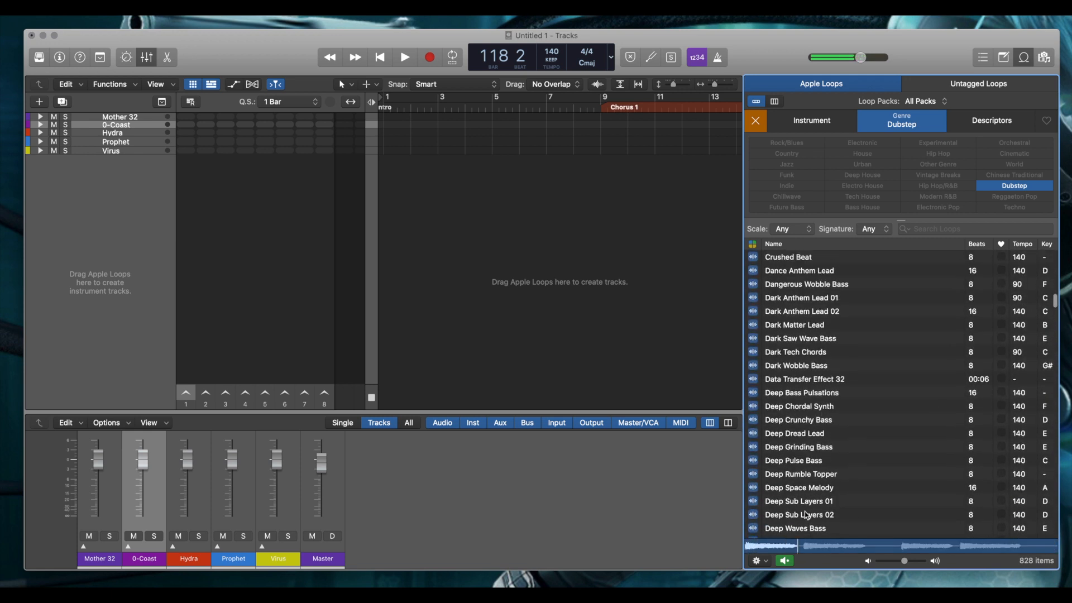
pyautogui.click(784, 561)
# Search the Dubstep loops for "drums" and clear the search term.
pyautogui.scroll(15, 809, 439)
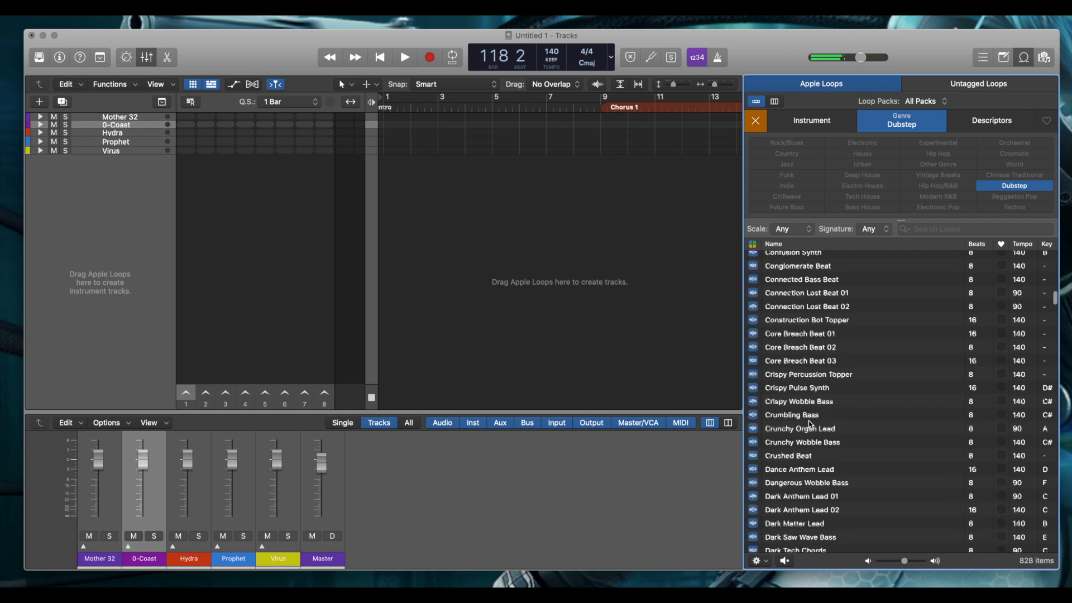
pyautogui.scroll(10, 811, 424)
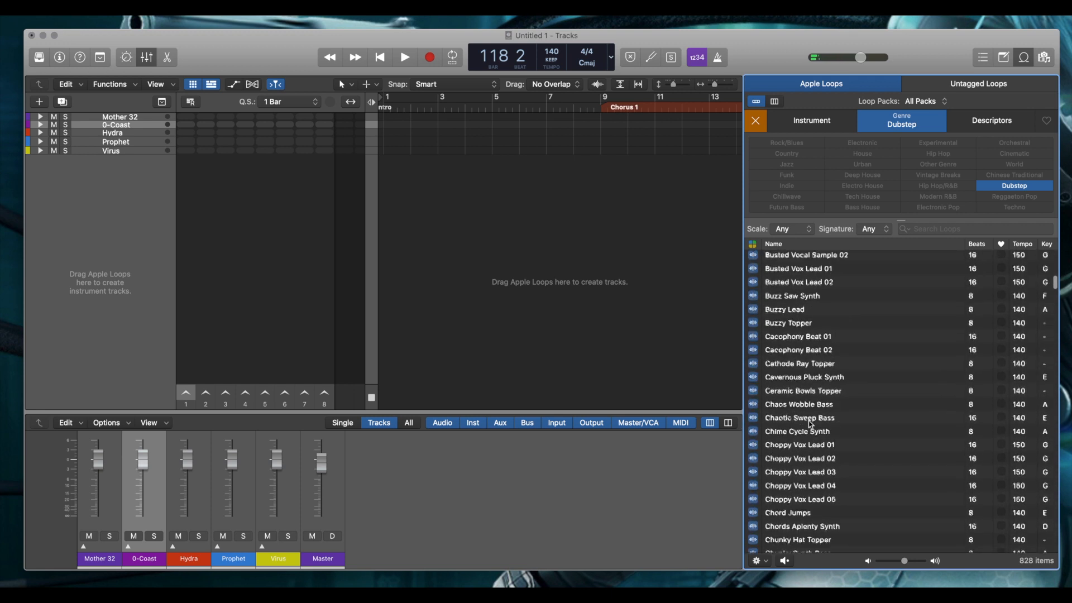
pyautogui.write('drums')
pyautogui.press('Return')
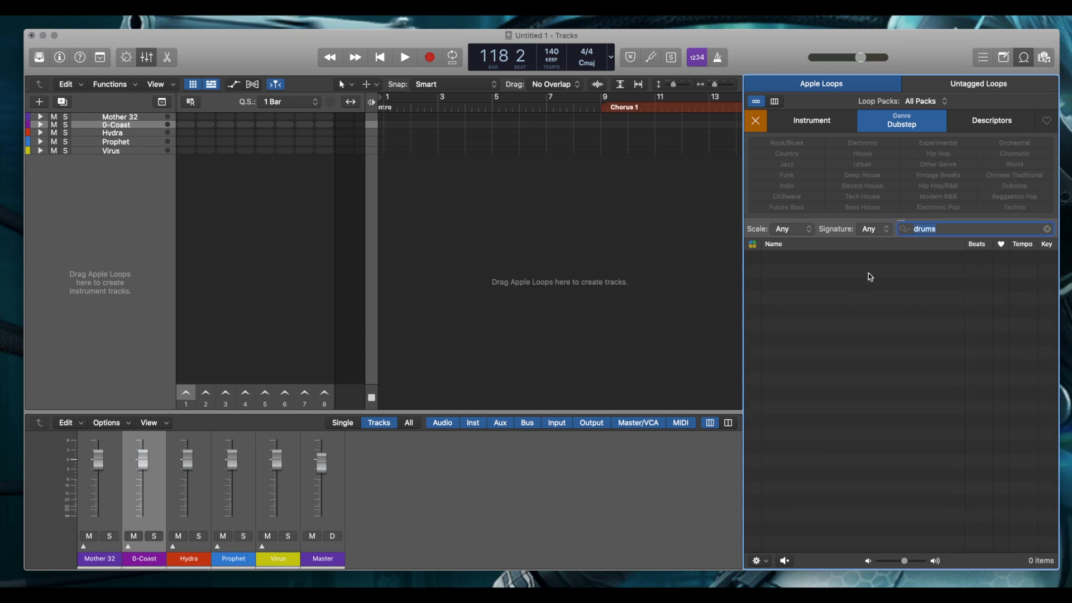
pyautogui.press('super+a')
pyautogui.press('BackSpace')
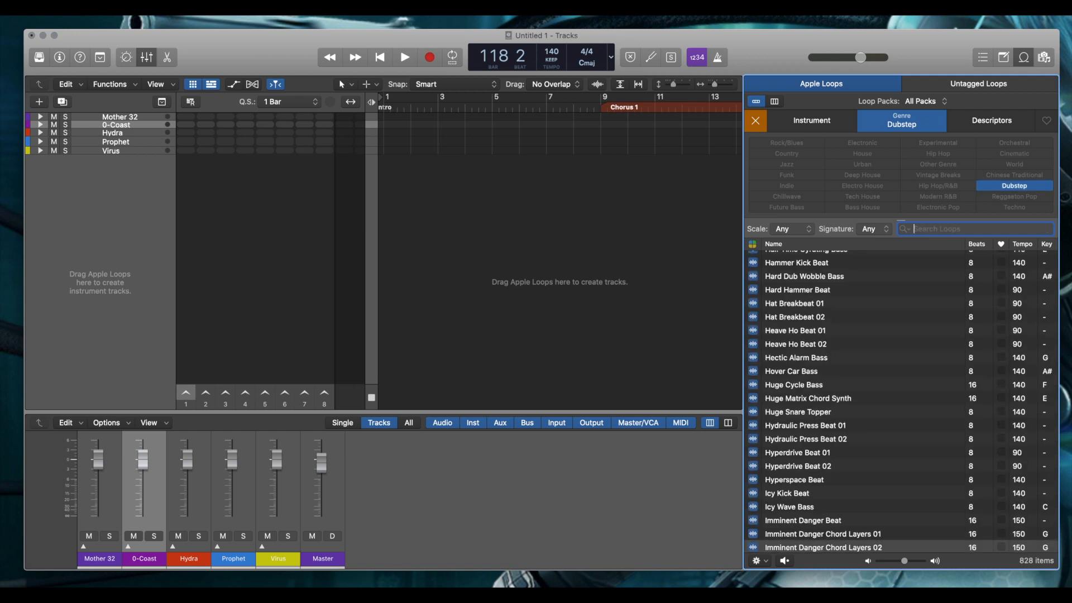
# Look back through the Dubstep loops from the H names to the D names for drum material.
pyautogui.scroll(10, 936, 307)
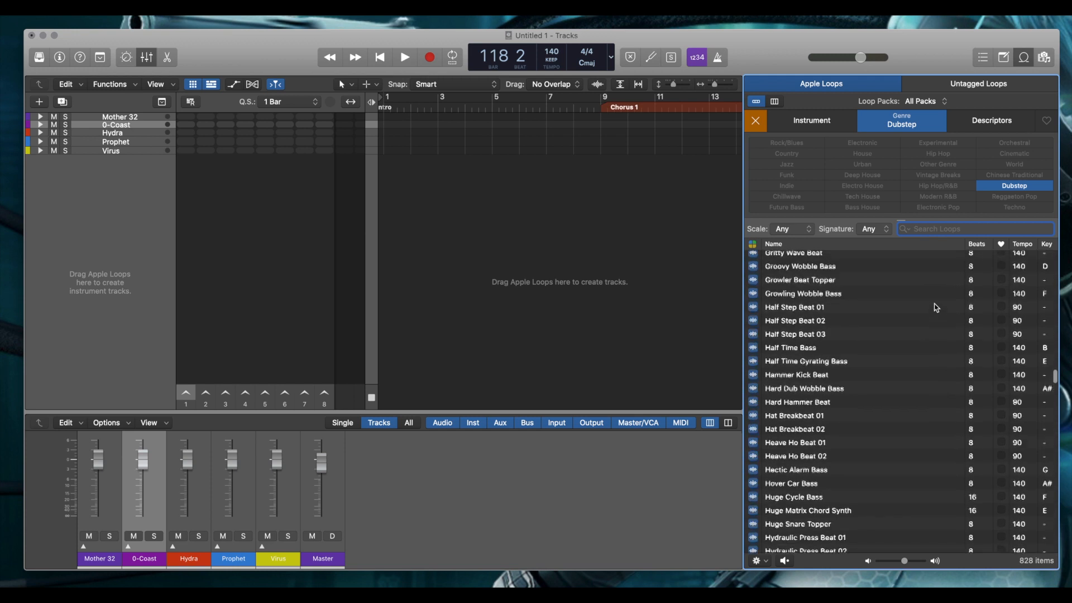
pyautogui.scroll(7, 936, 307)
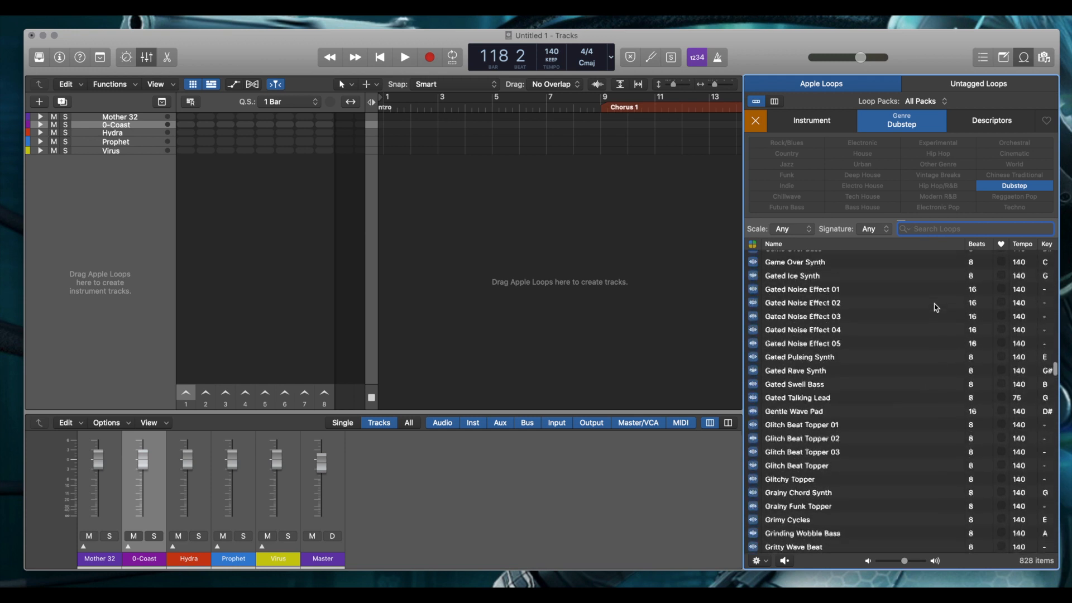
pyautogui.scroll(9, 936, 307)
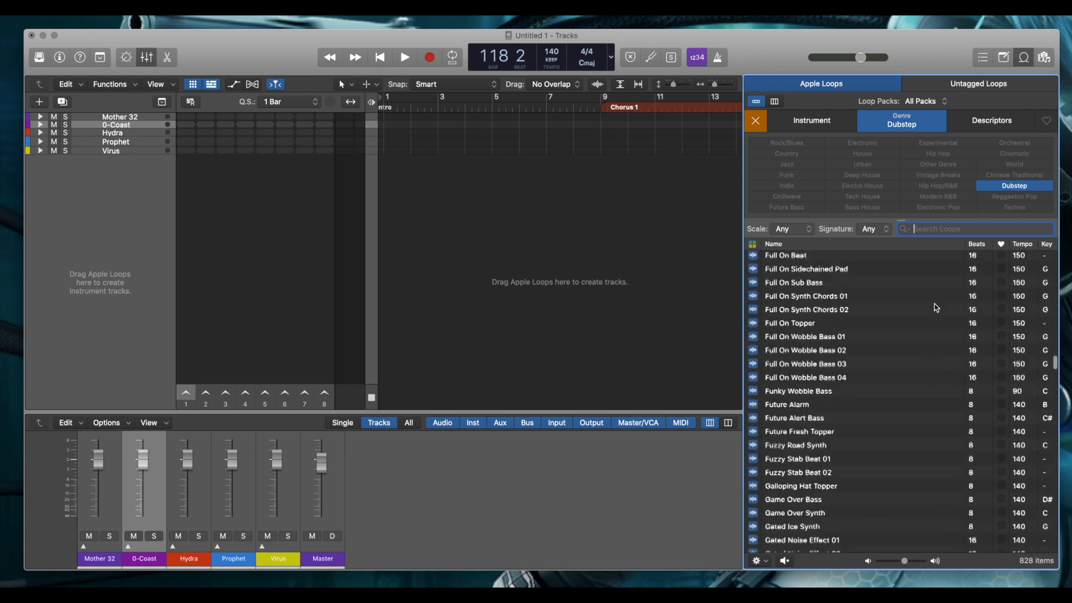
pyautogui.scroll(9, 936, 307)
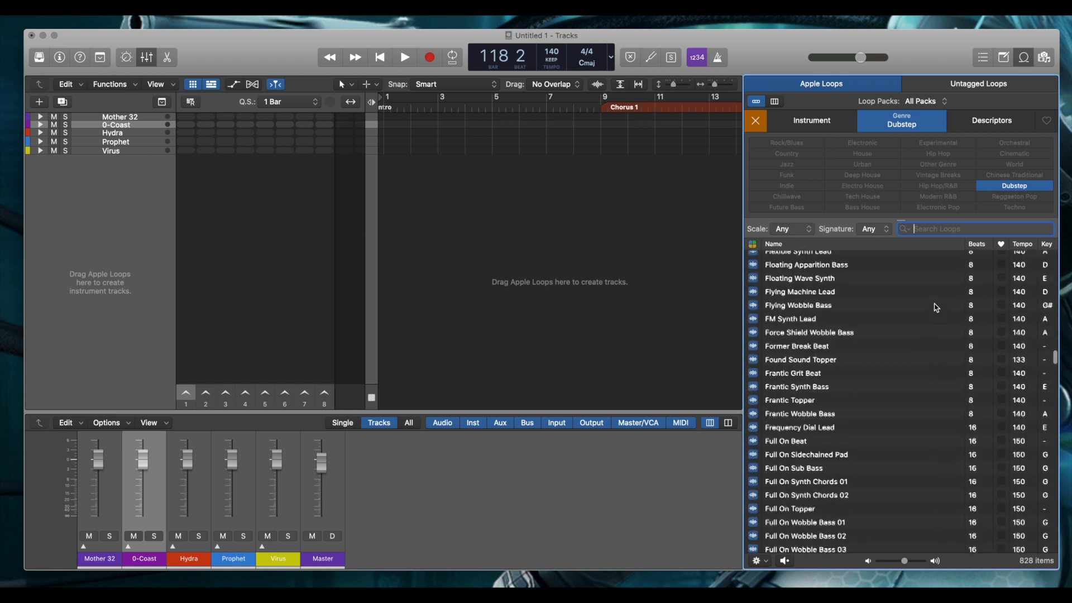
pyautogui.scroll(7, 936, 307)
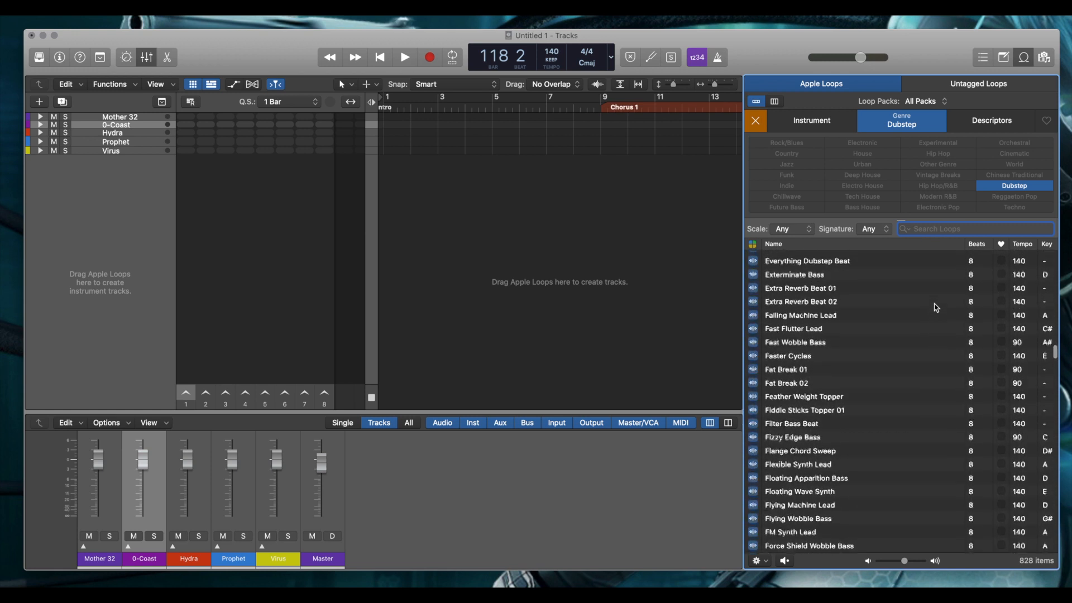
pyautogui.scroll(5, 936, 307)
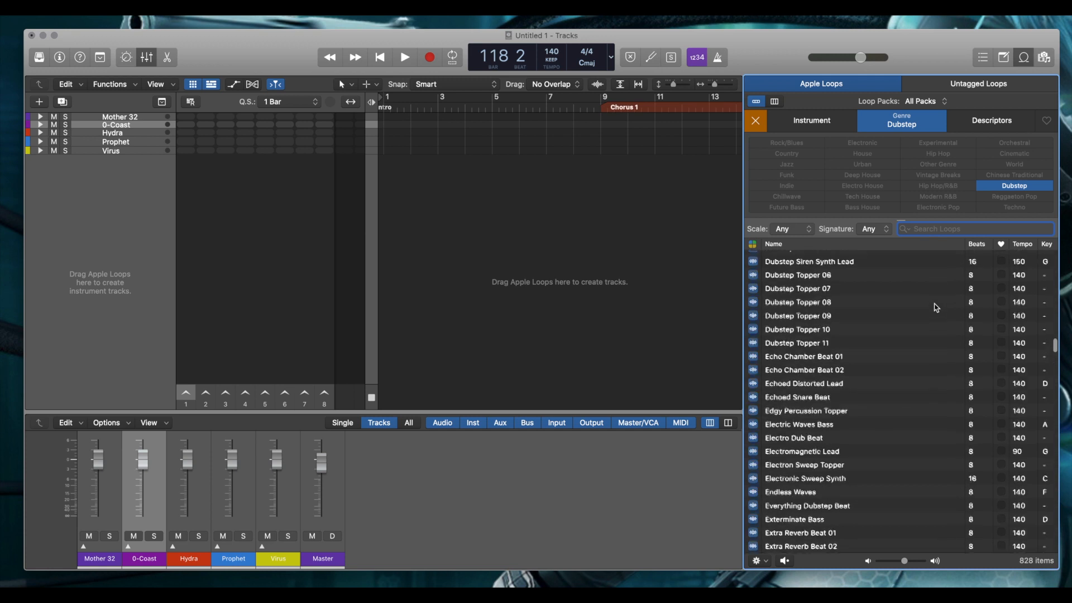
pyautogui.scroll(12, 936, 307)
pyautogui.scroll(8, 936, 307)
pyautogui.scroll(6, 936, 307)
pyautogui.scroll(10, 936, 307)
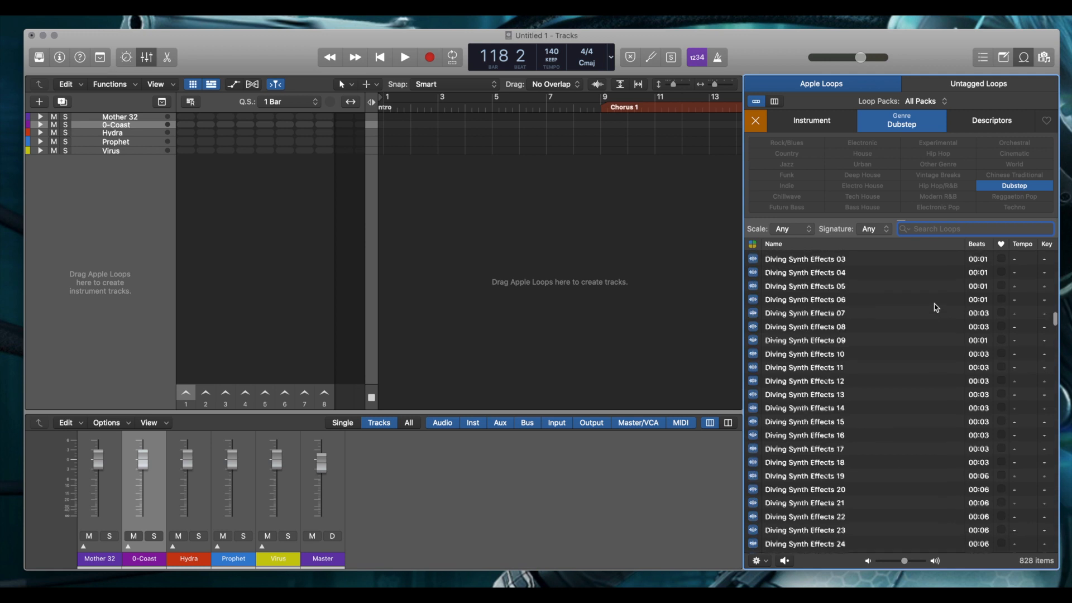
pyautogui.scroll(7, 936, 307)
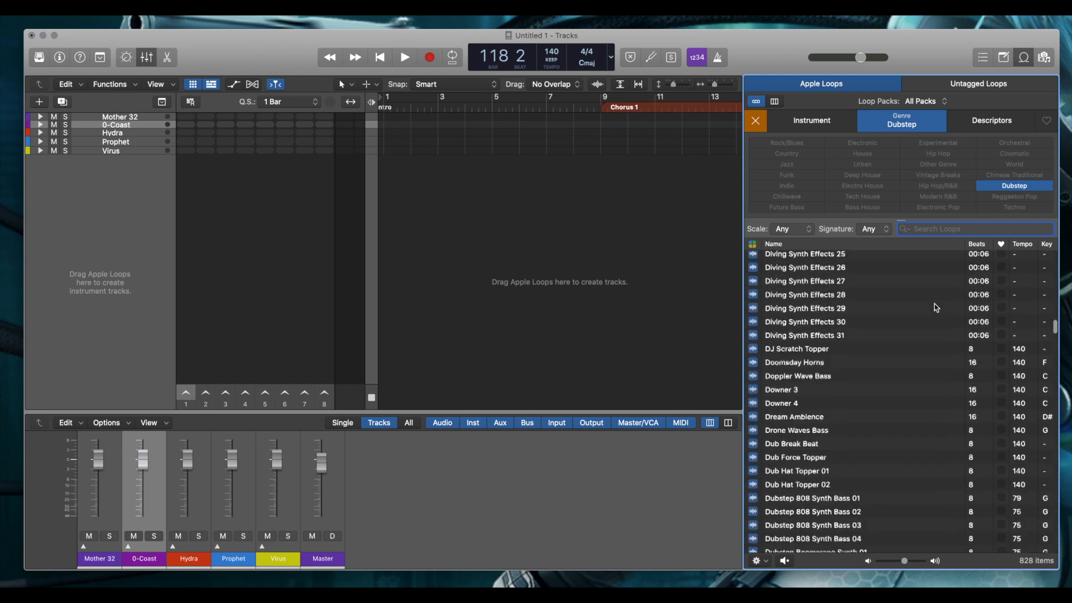
# Audition the Dubstep Topper loops 08, 07, 06, 10 and 11 one after another.
pyautogui.scroll(-2, 936, 307)
pyautogui.scroll(-2, 880, 330)
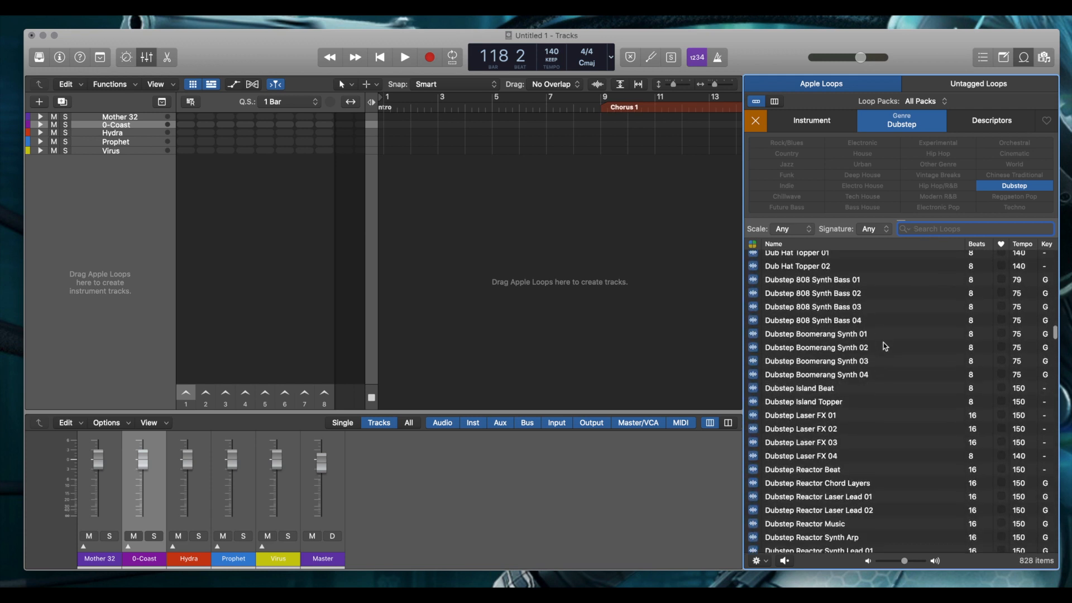
pyautogui.scroll(-10, 884, 346)
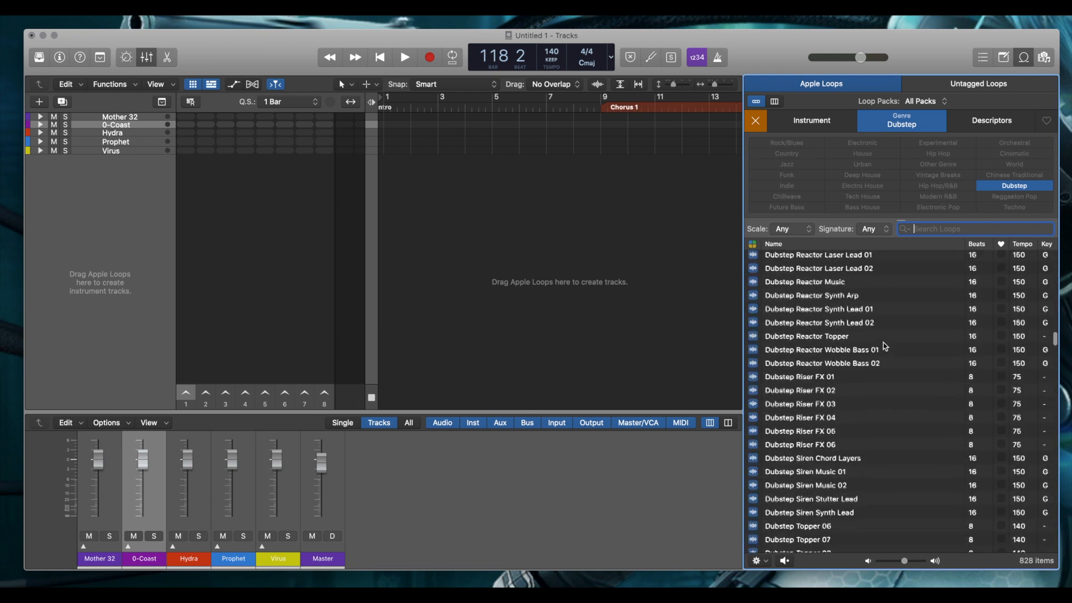
pyautogui.scroll(-3, 884, 346)
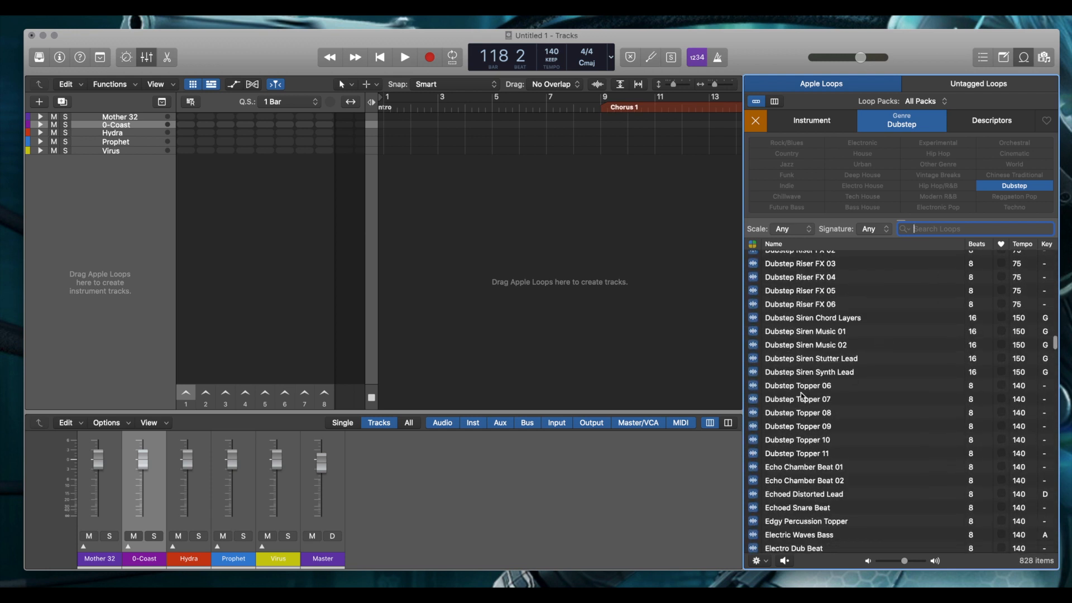
pyautogui.click(802, 414)
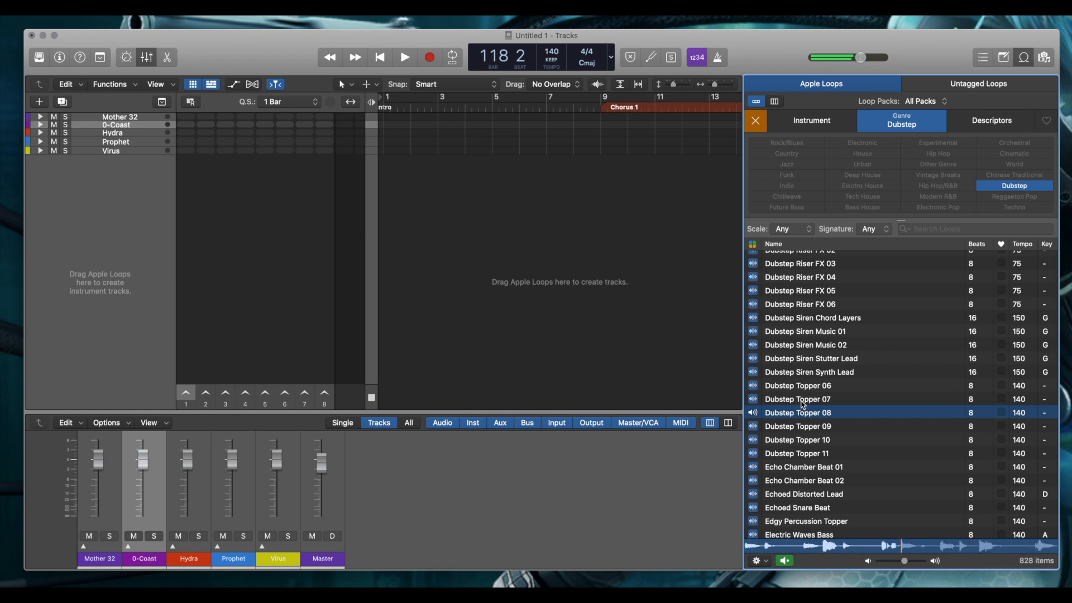
pyautogui.click(802, 403)
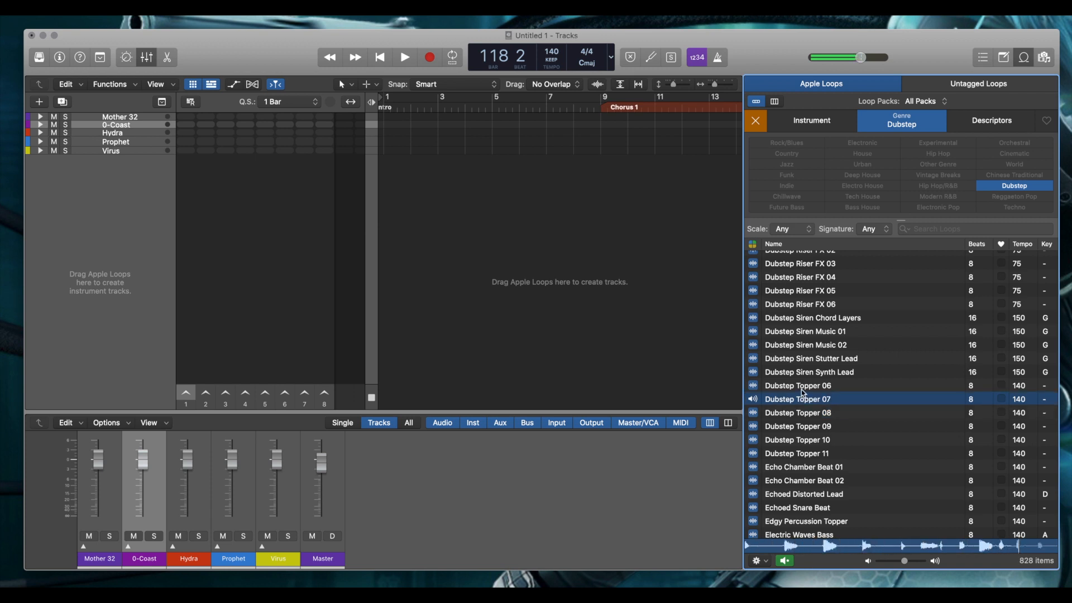
pyautogui.click(801, 390)
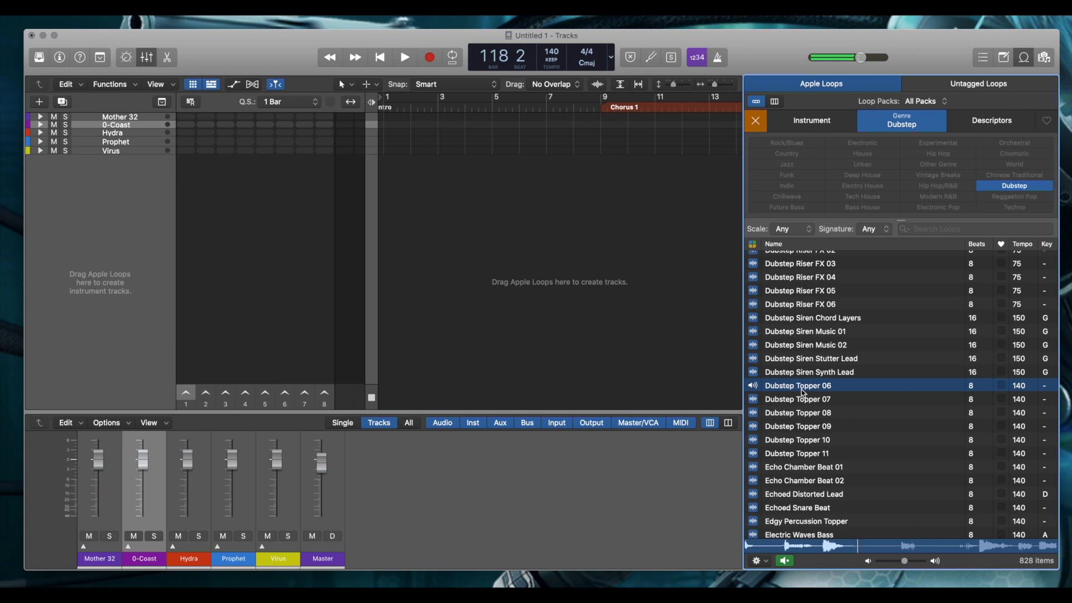
pyautogui.click(803, 441)
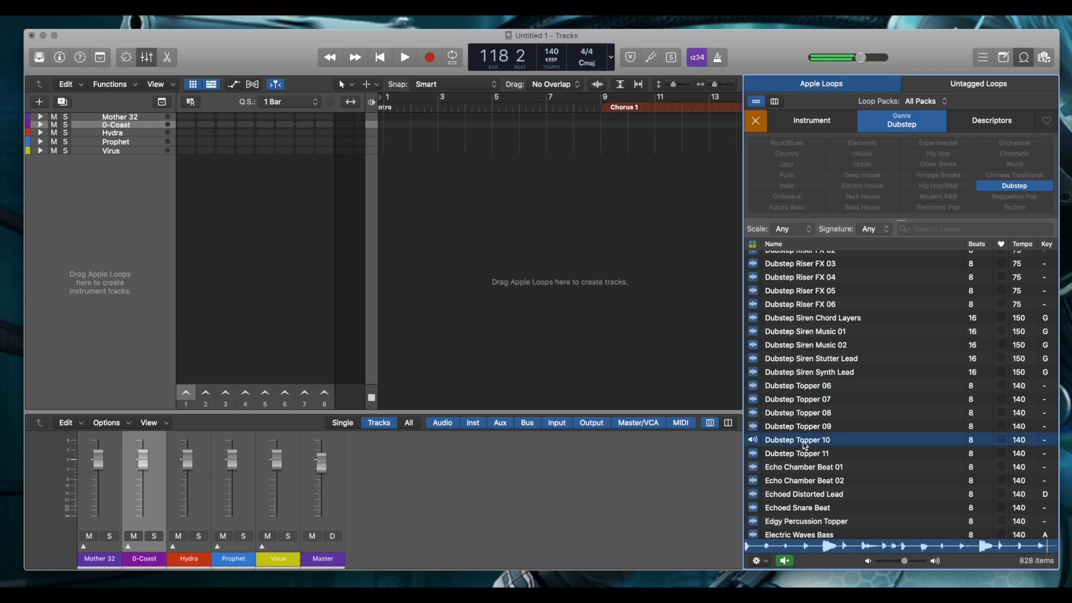
pyautogui.click(804, 454)
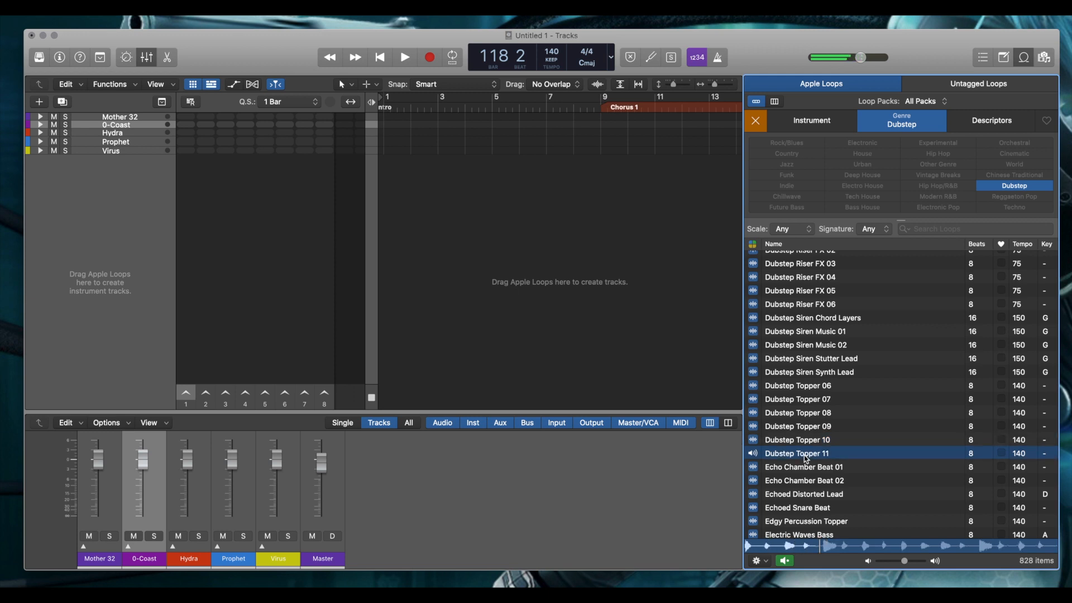
# Audition the Dubstep Reactor Topper loop and look over the Dubstep loops listed above it.
pyautogui.scroll(3, 804, 458)
pyautogui.scroll(10, 803, 456)
pyautogui.scroll(3, 804, 455)
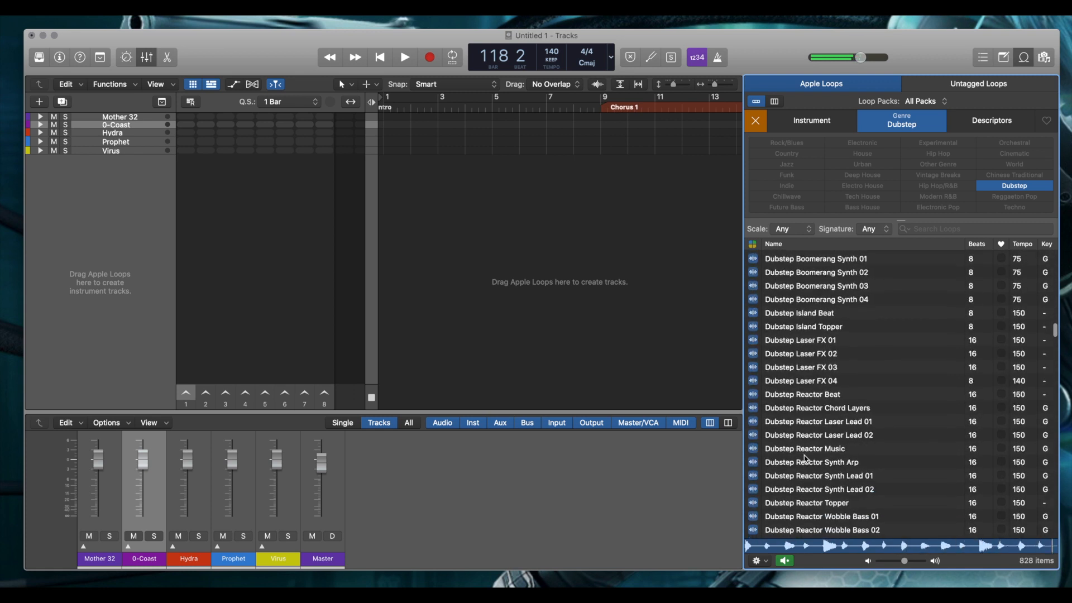
pyautogui.click(801, 503)
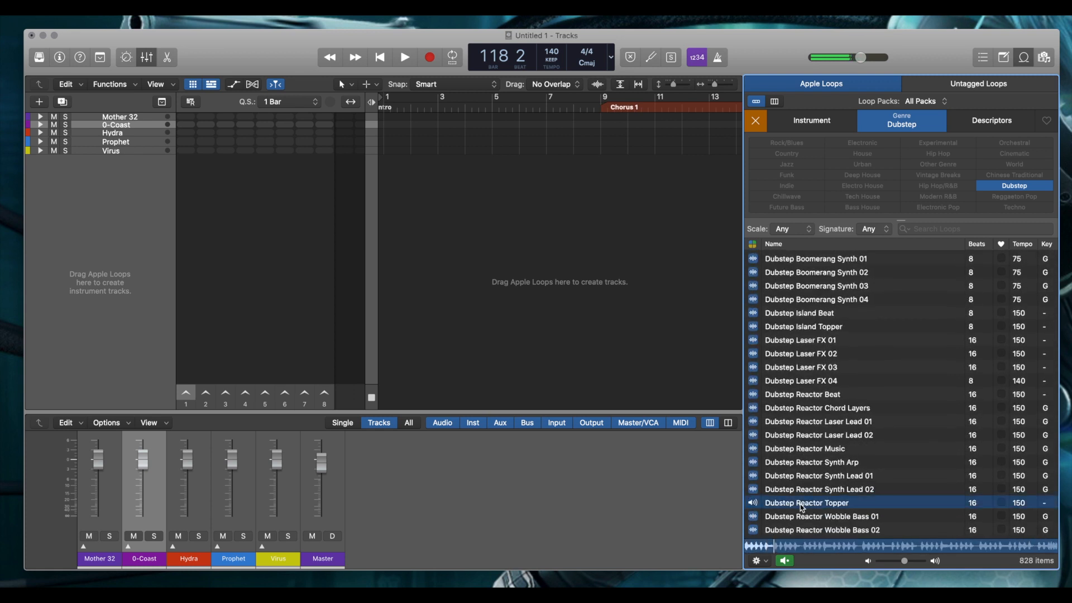
pyautogui.scroll(2, 803, 420)
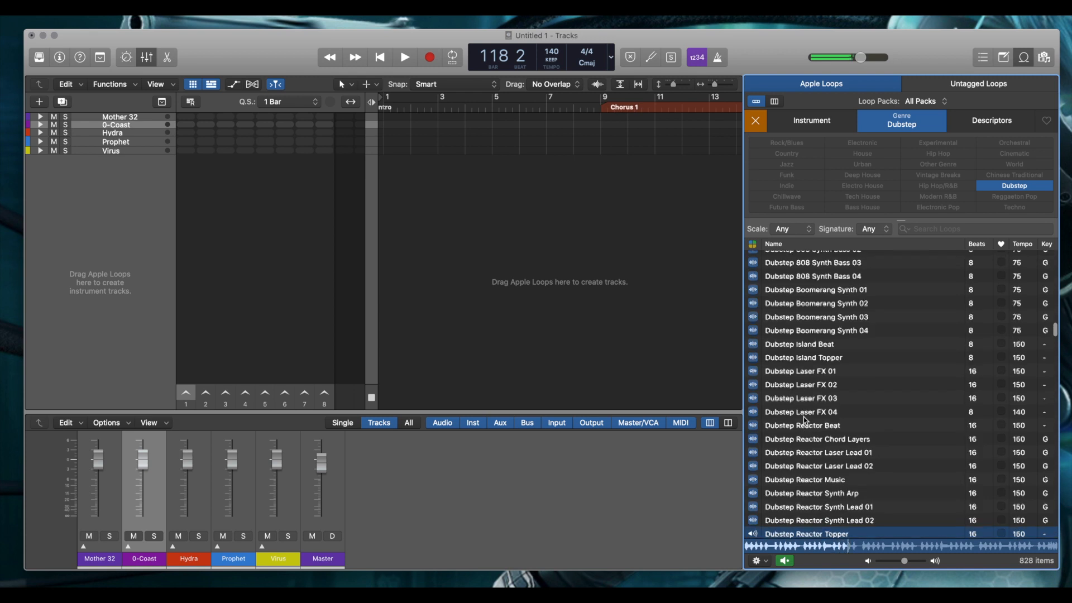
# Audition the Dubstep Island Topper, Dub Hat Topper 02 and Dub Force Topper loops one after another.
pyautogui.click(798, 362)
pyautogui.scroll(7, 798, 363)
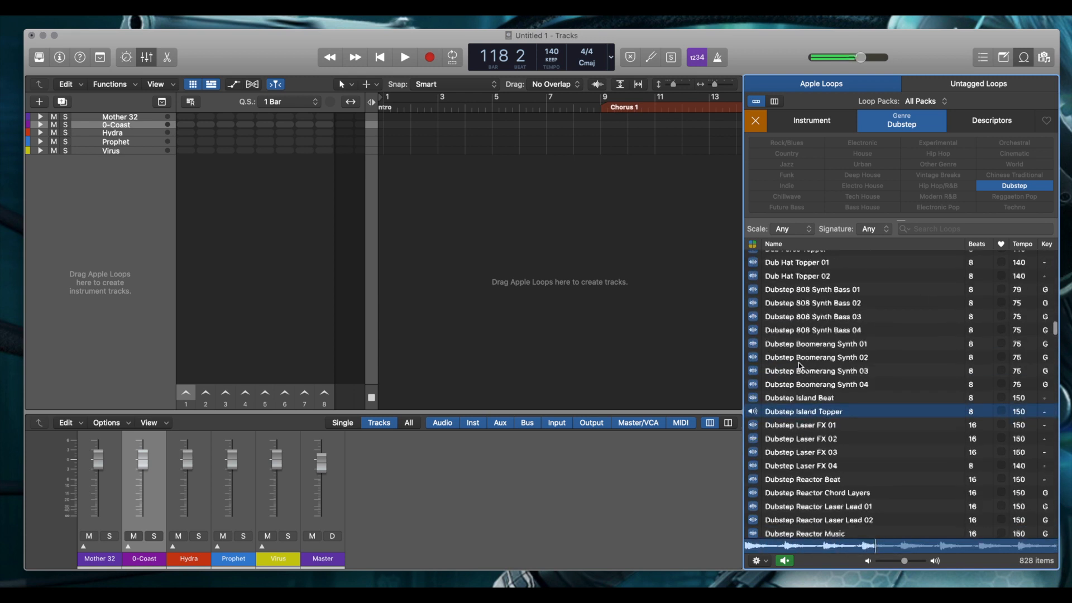
pyautogui.click(800, 314)
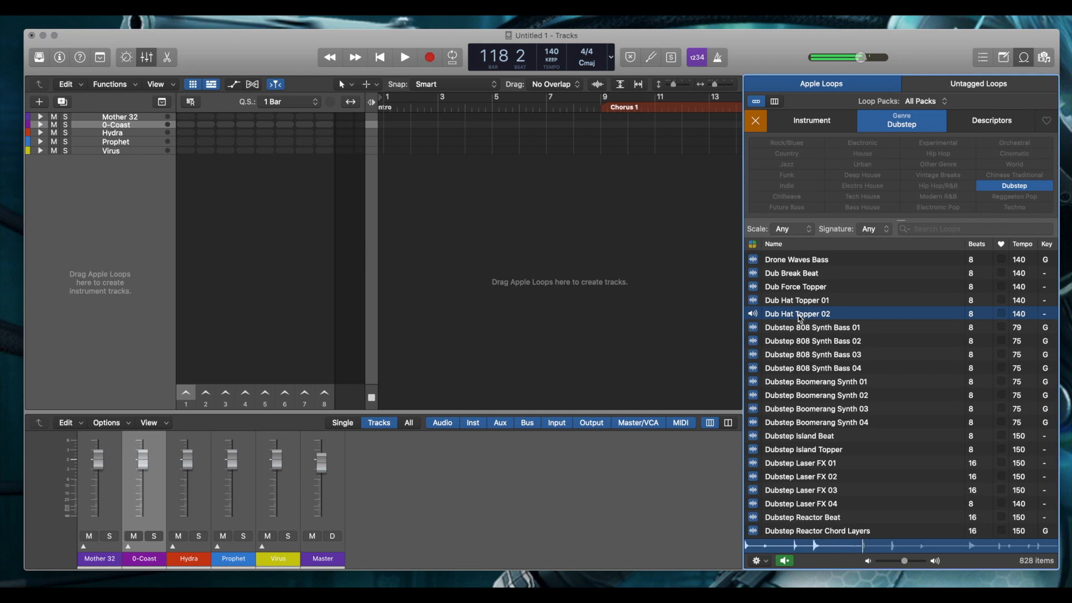
pyautogui.click(798, 287)
# Look back through the Dubstep loops from the Dub names to the Deep names and audition Deep Rumble Topper.
pyautogui.scroll(12, 798, 288)
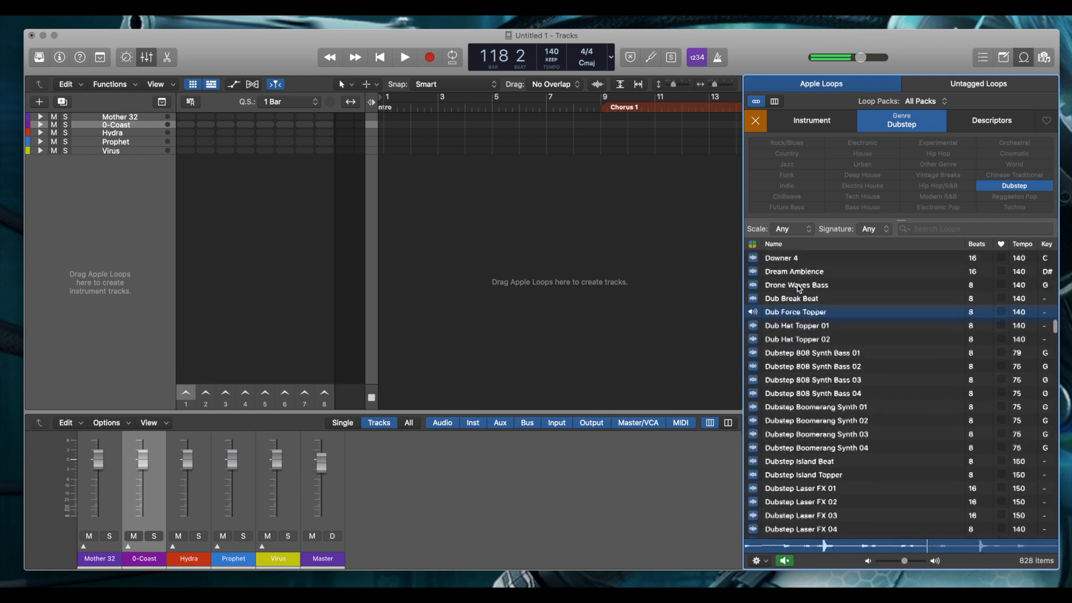
pyautogui.scroll(12, 798, 287)
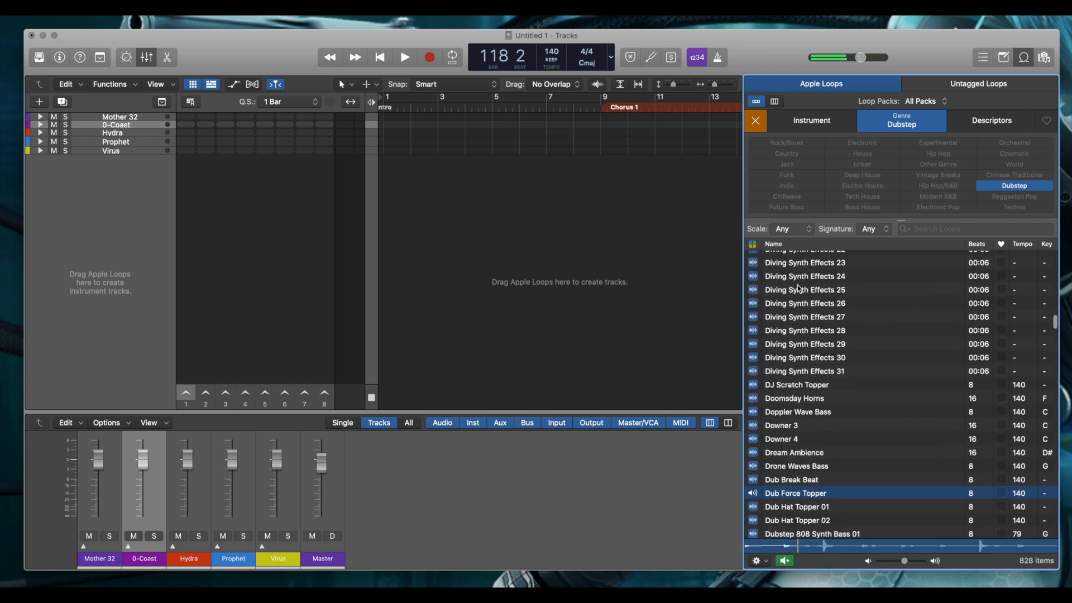
pyautogui.scroll(20, 797, 286)
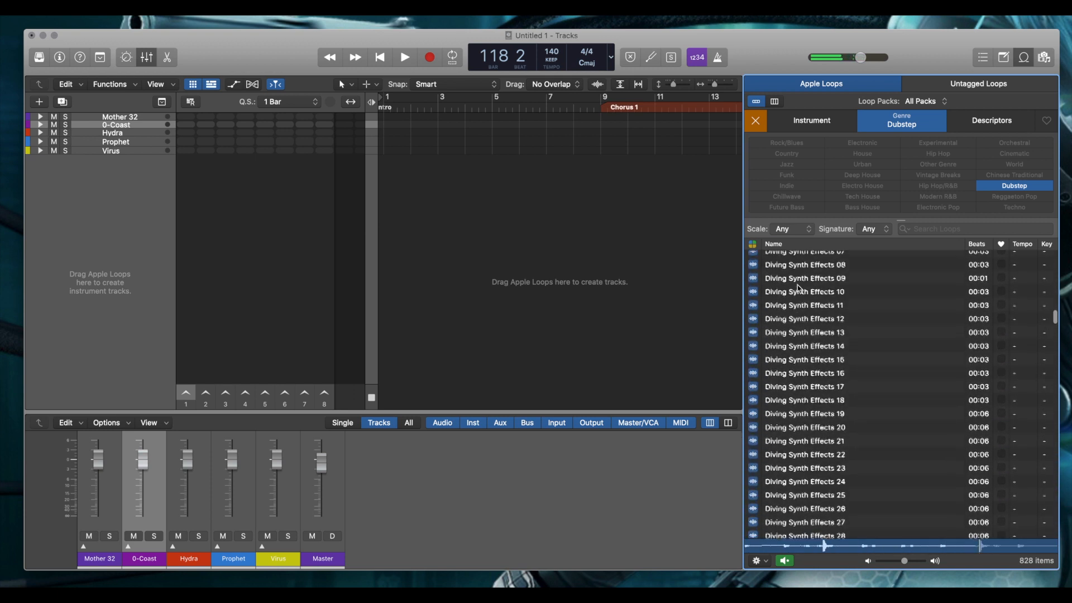
pyautogui.scroll(10, 798, 287)
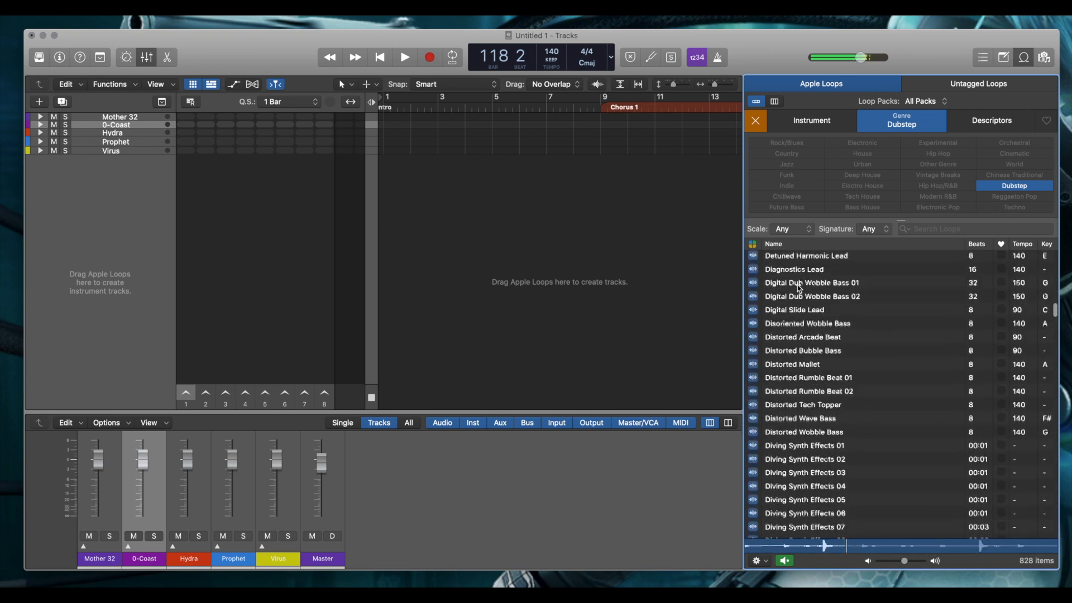
pyautogui.scroll(11, 798, 288)
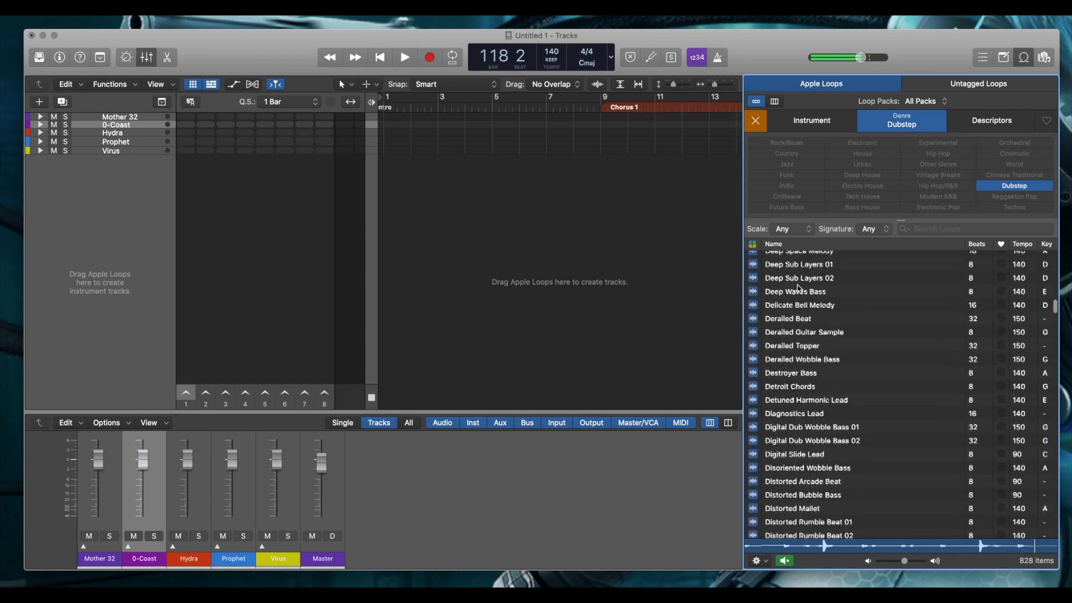
pyautogui.scroll(2, 798, 287)
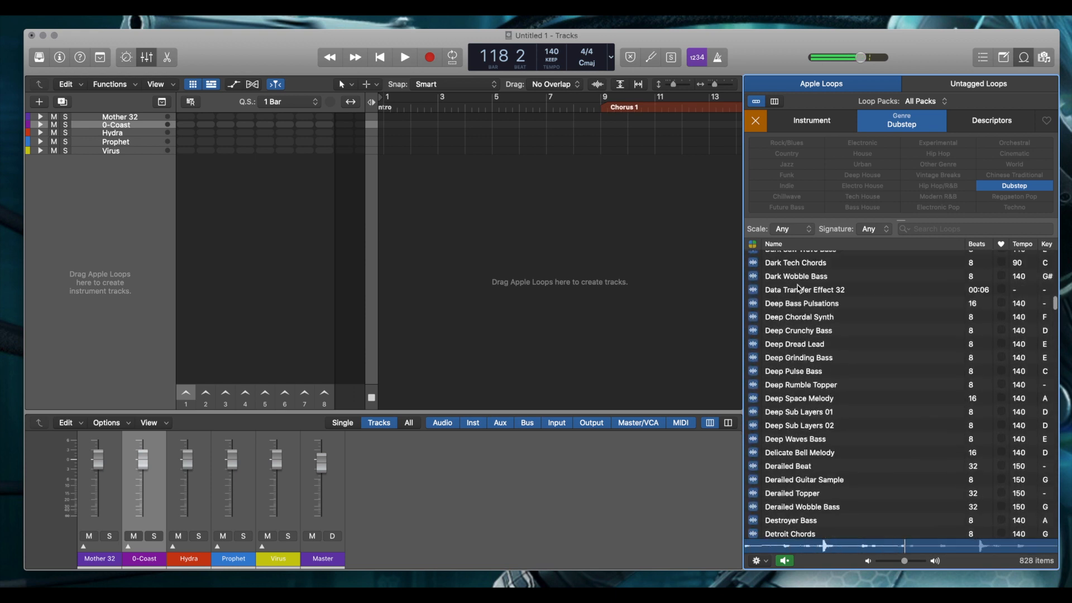
pyautogui.click(789, 386)
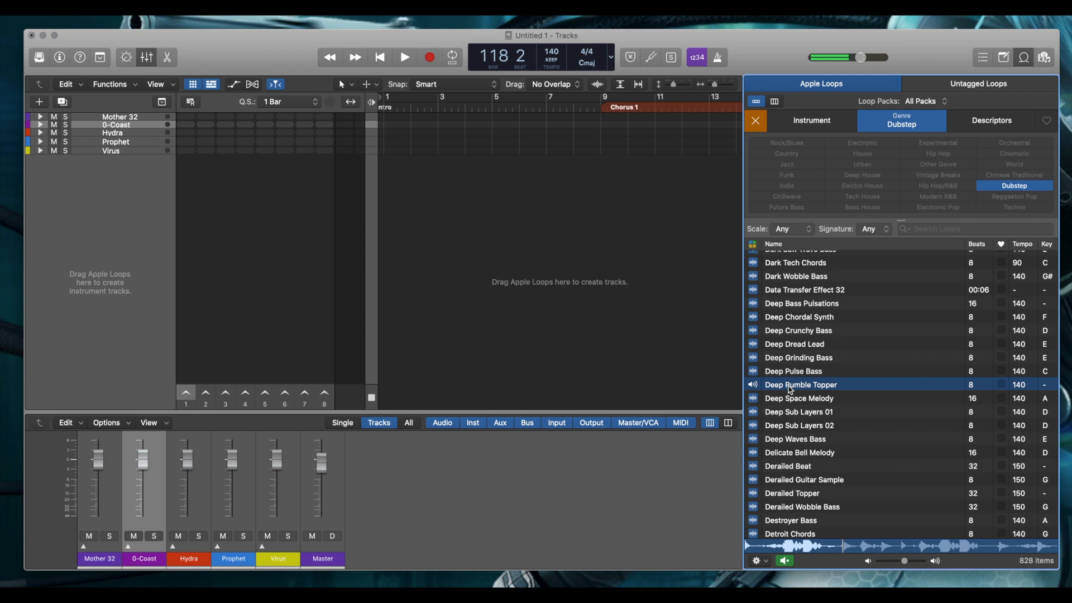
# Audition the Crispy Percussion Topper and Construction Bot Topper loops from the C names of the Dubstep list.
pyautogui.scroll(7, 789, 390)
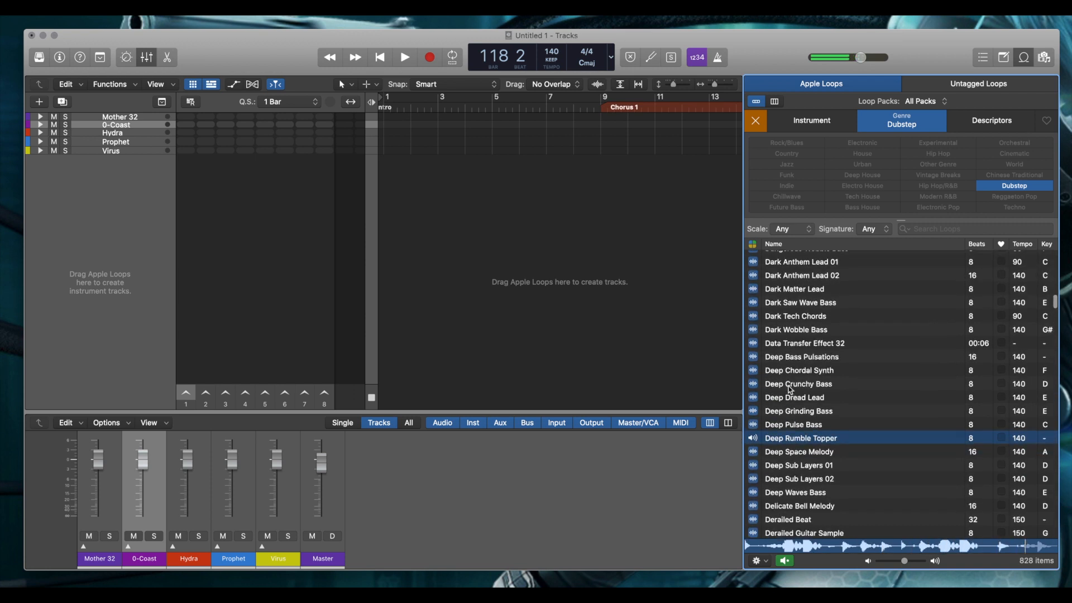
pyautogui.scroll(10, 789, 390)
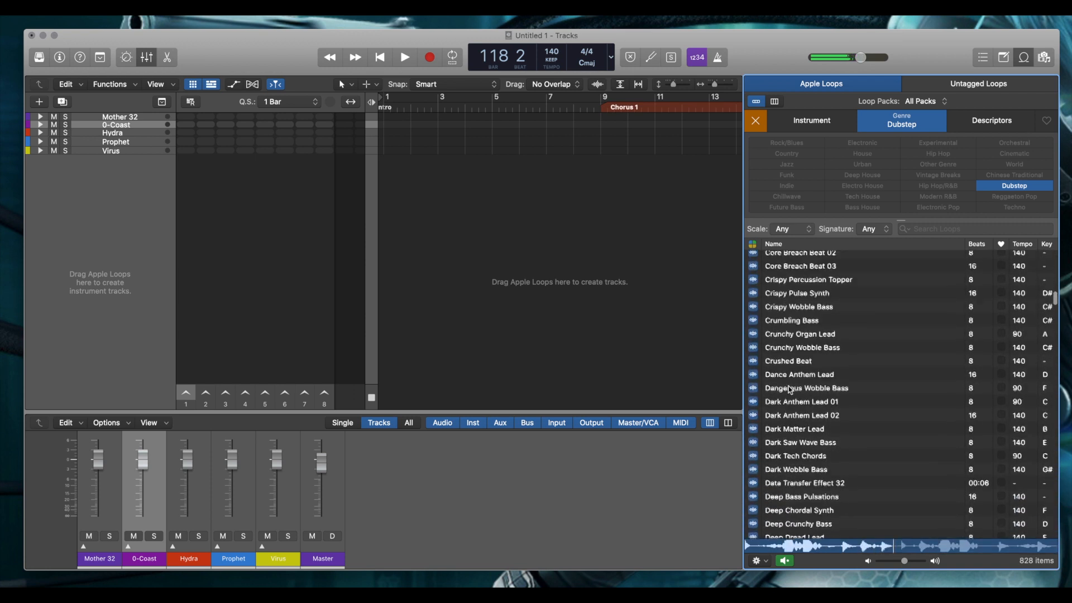
pyautogui.scroll(3, 789, 389)
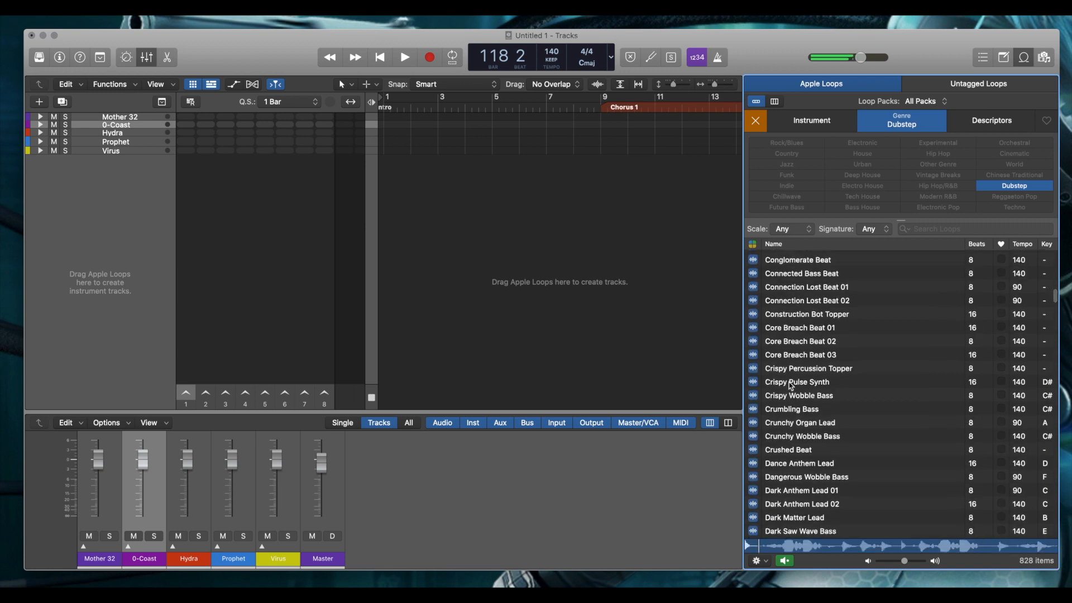
pyautogui.click(793, 369)
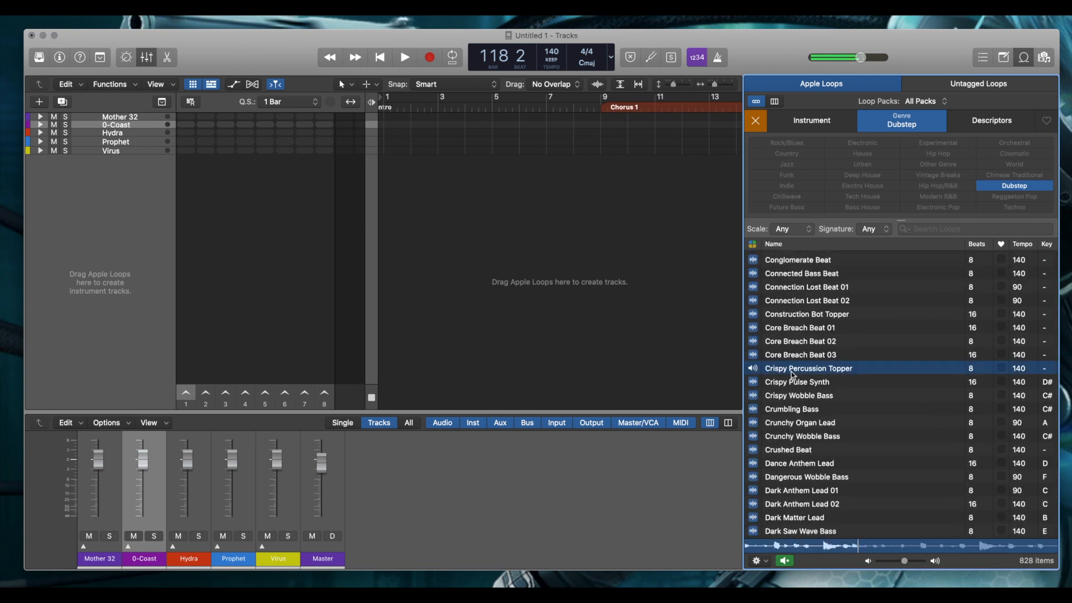
pyautogui.scroll(7, 792, 373)
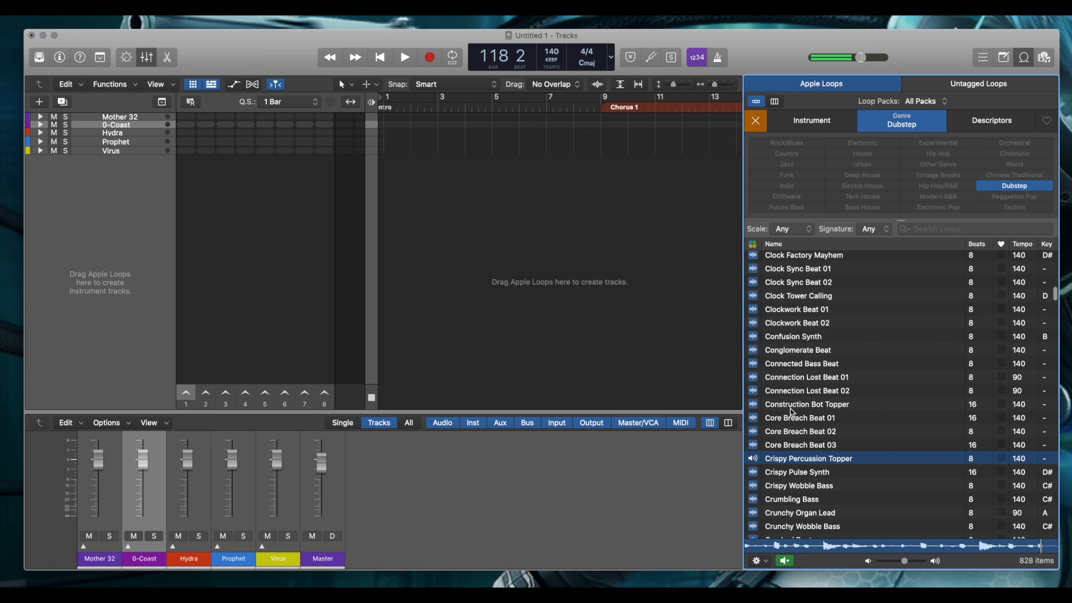
pyautogui.click(792, 406)
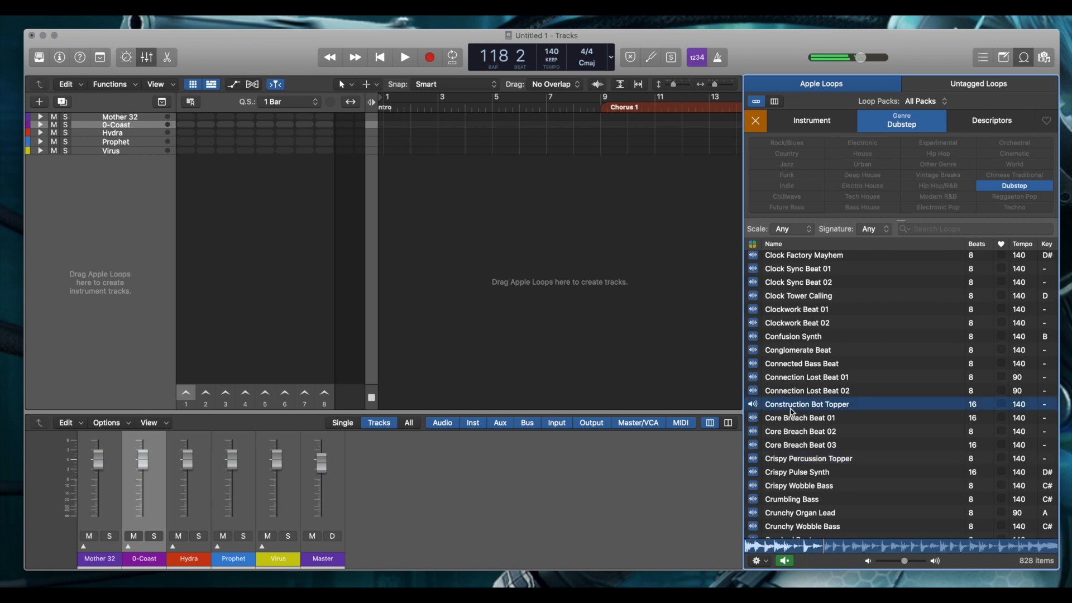
# Audition the Clock Tower Calling, Climbing Up Bass, Clap Hat Topper 02 and Clap Hat Topper 01 loops.
pyautogui.scroll(4, 797, 358)
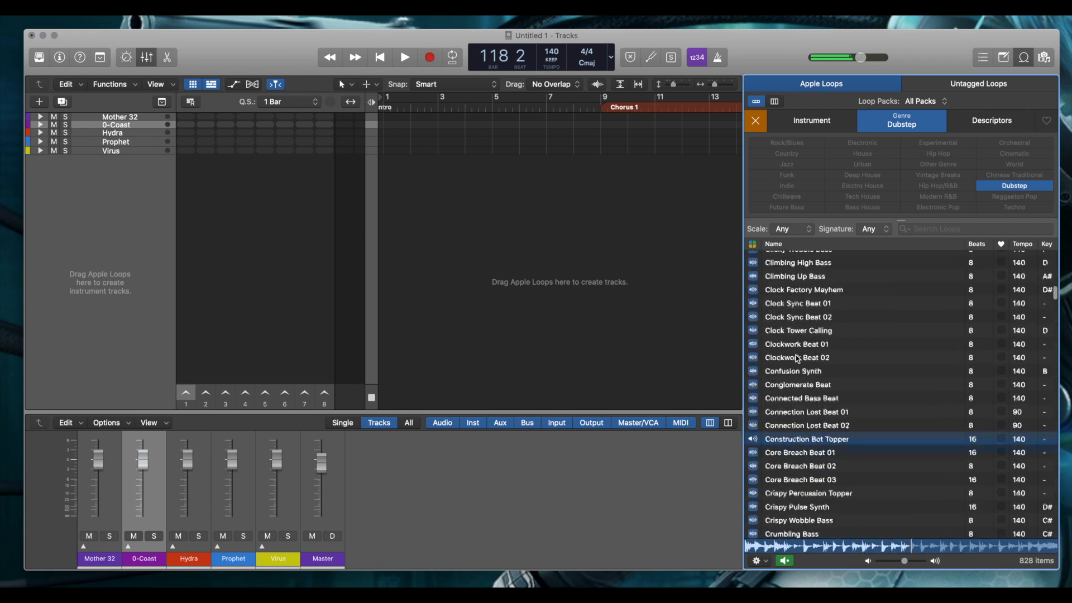
pyautogui.click(797, 347)
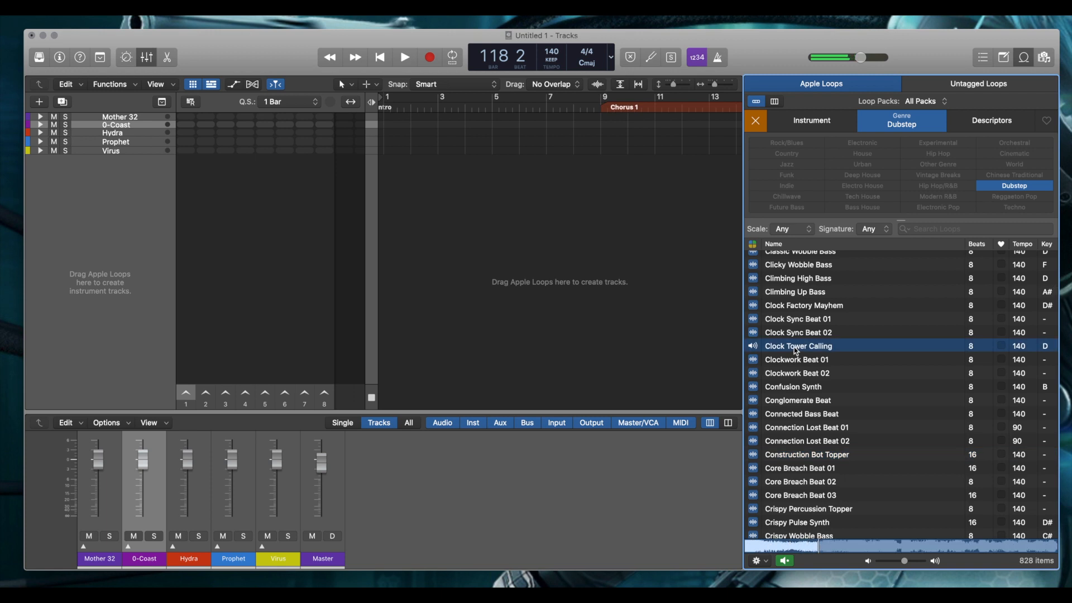
pyautogui.click(799, 297)
pyautogui.scroll(8, 800, 301)
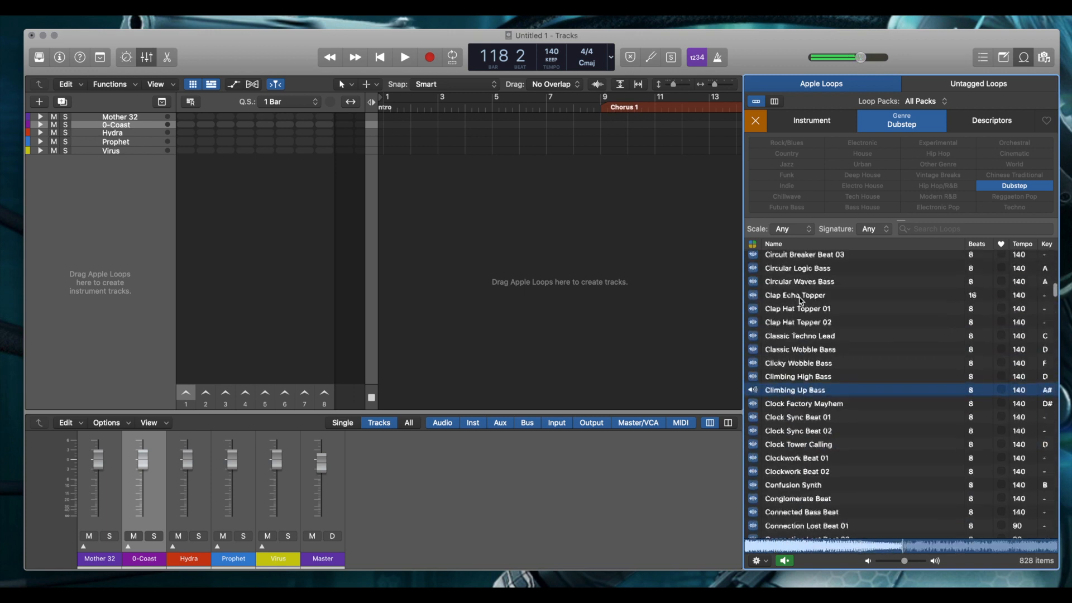
pyautogui.click(800, 327)
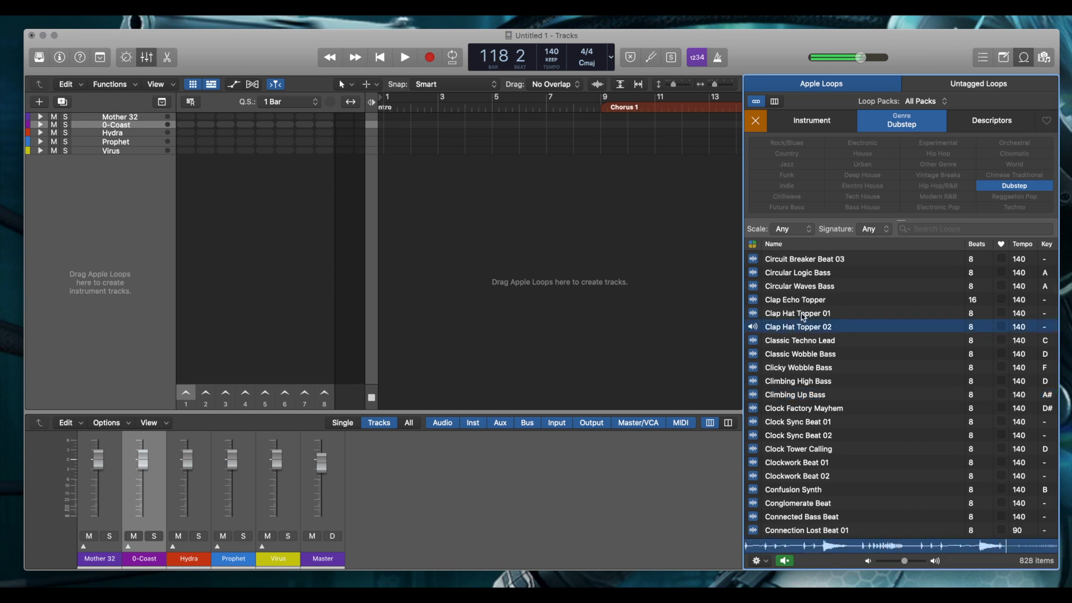
pyautogui.click(802, 316)
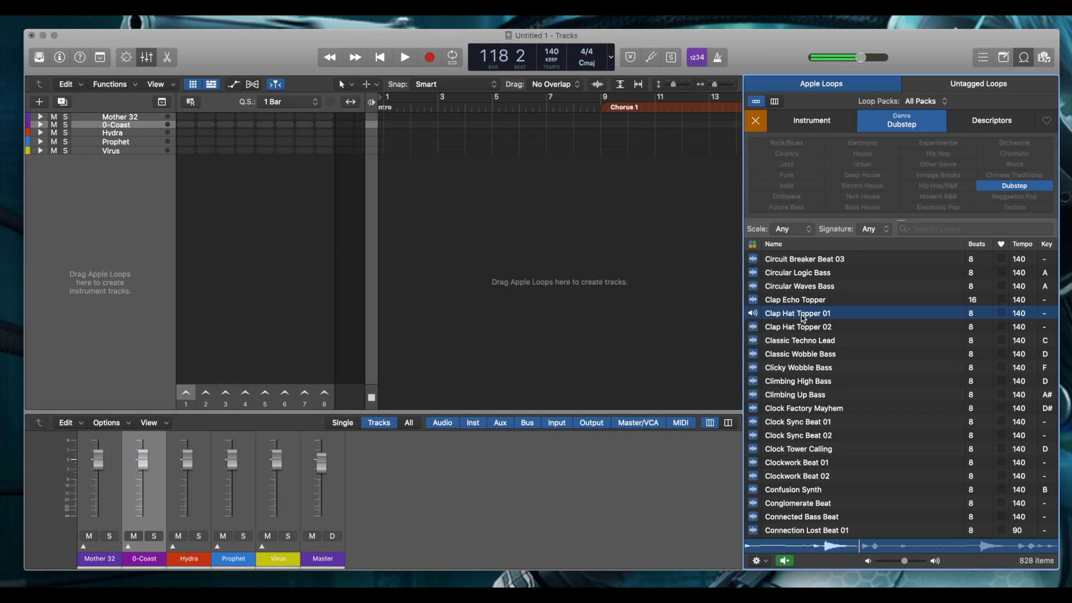
# Add the Clap Hat Topper 01 loop as a new track in scene 1 of the Live Loops grid and start that scene.
pyautogui.scroll(7, 802, 315)
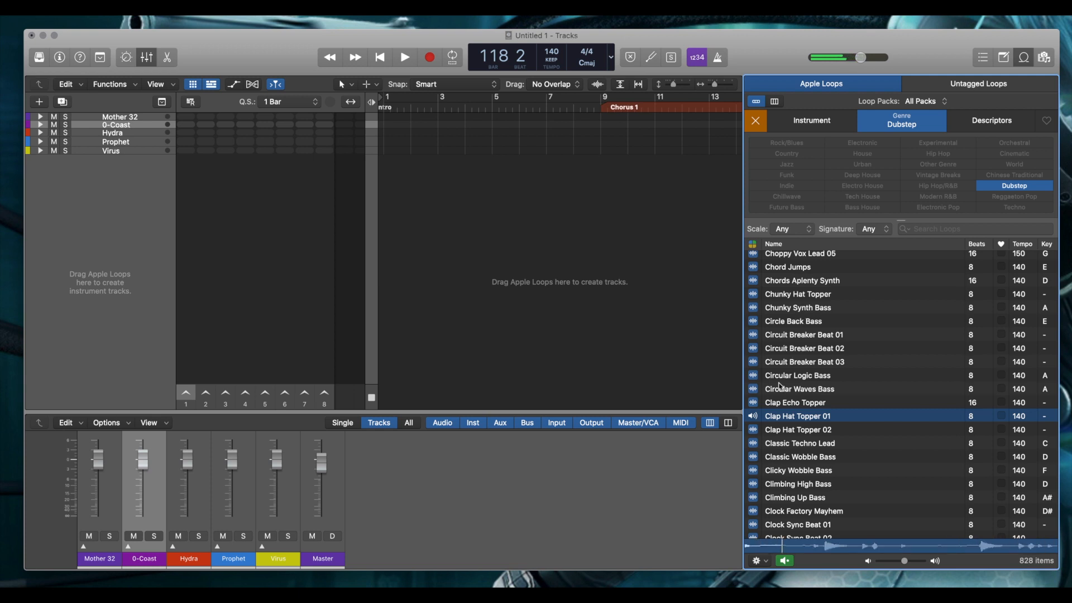
pyautogui.moveTo(774, 416); pyautogui.dragTo(189, 165)
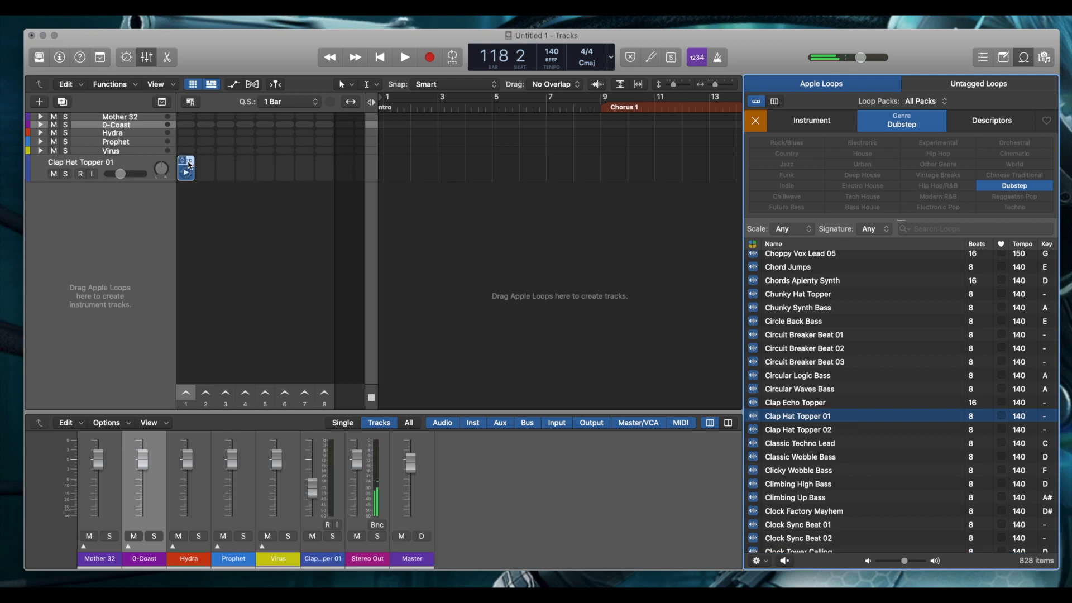
pyautogui.click(186, 400)
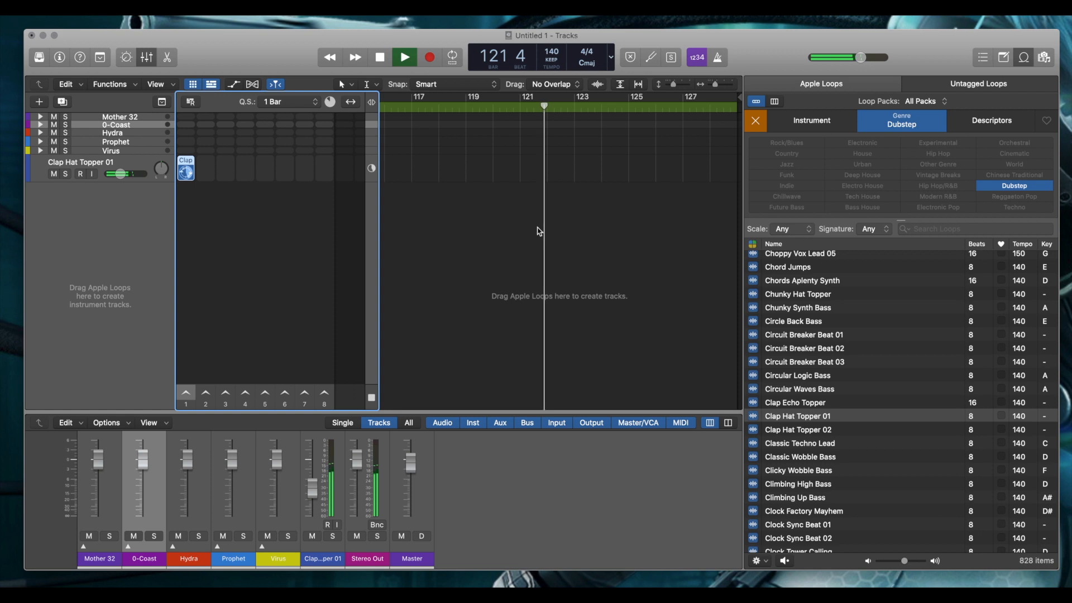
# Replace the Dubstep genre filter with Modern R&B and look over the listed loops.
pyautogui.click(1005, 187)
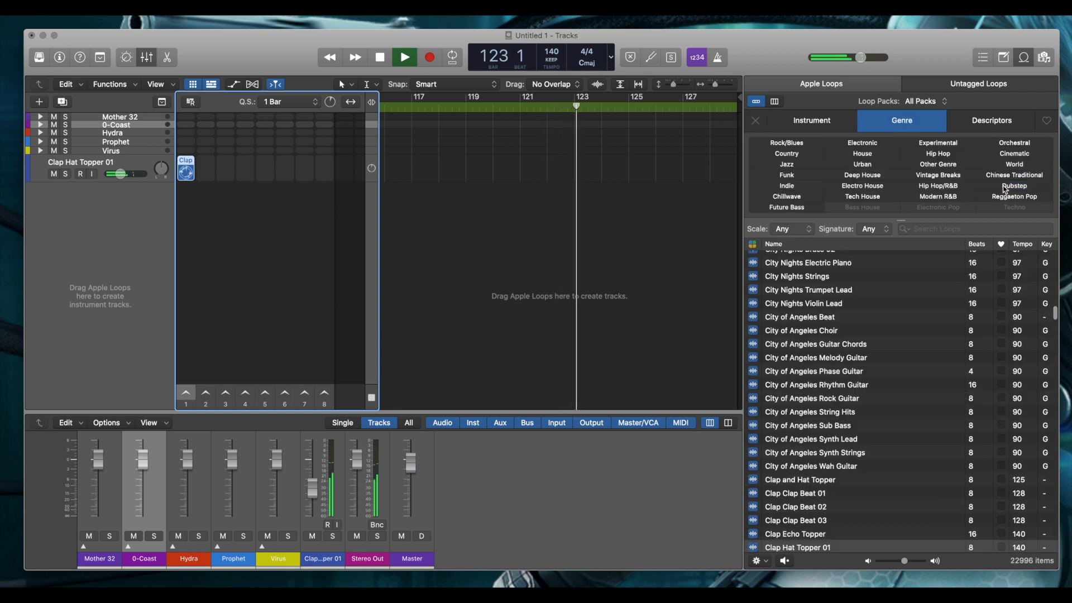
pyautogui.click(945, 197)
pyautogui.scroll(10, 841, 274)
pyautogui.scroll(-10, 841, 274)
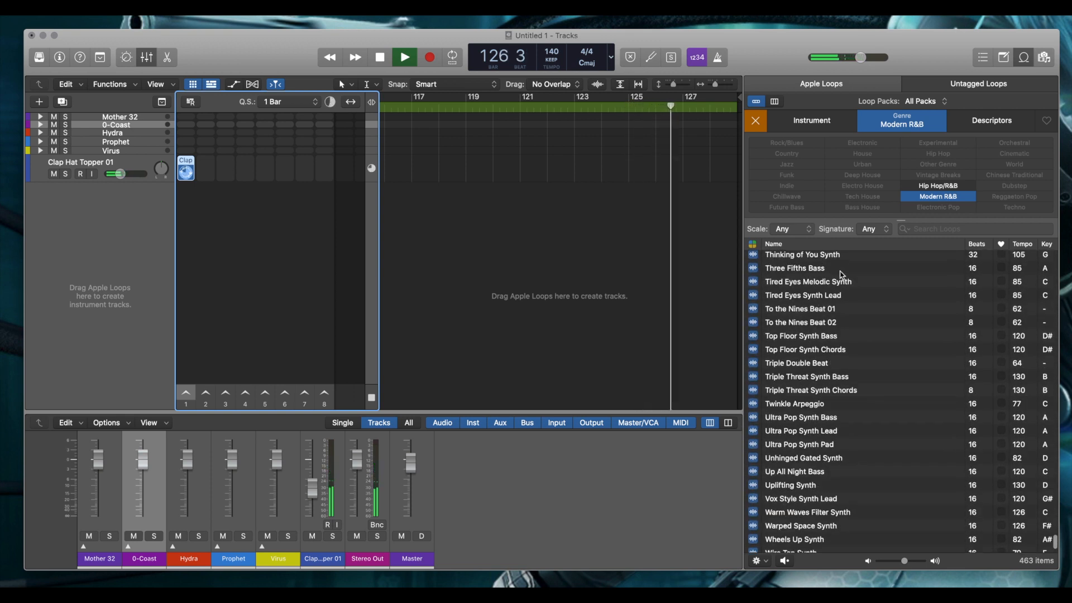
# Look through the Modern R&B loops backward from the T–W names to the start of the list.
pyautogui.scroll(-1, 835, 377)
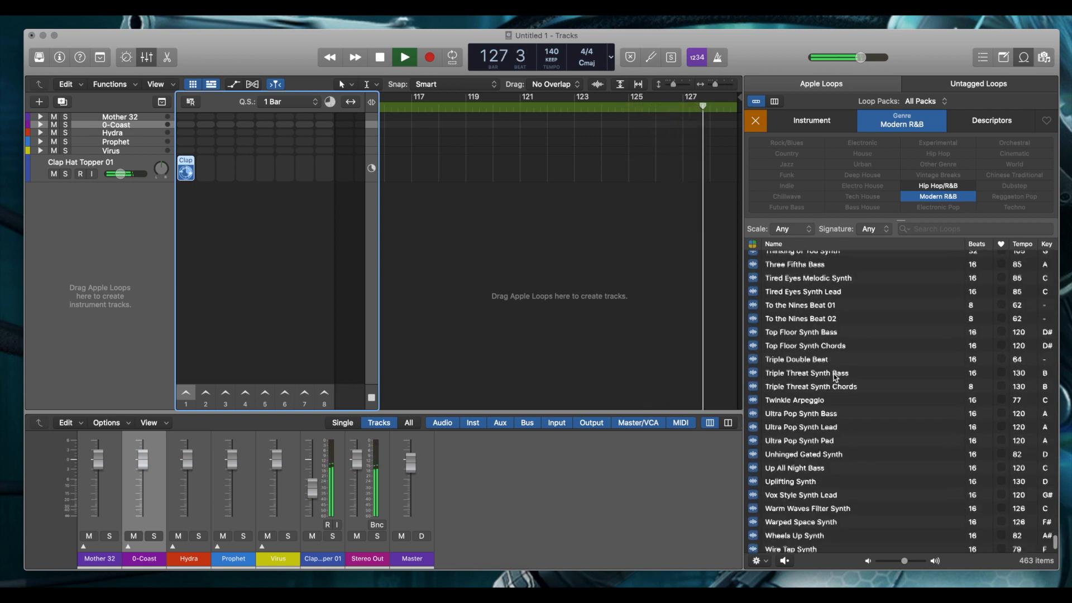
pyautogui.scroll(1, 816, 368)
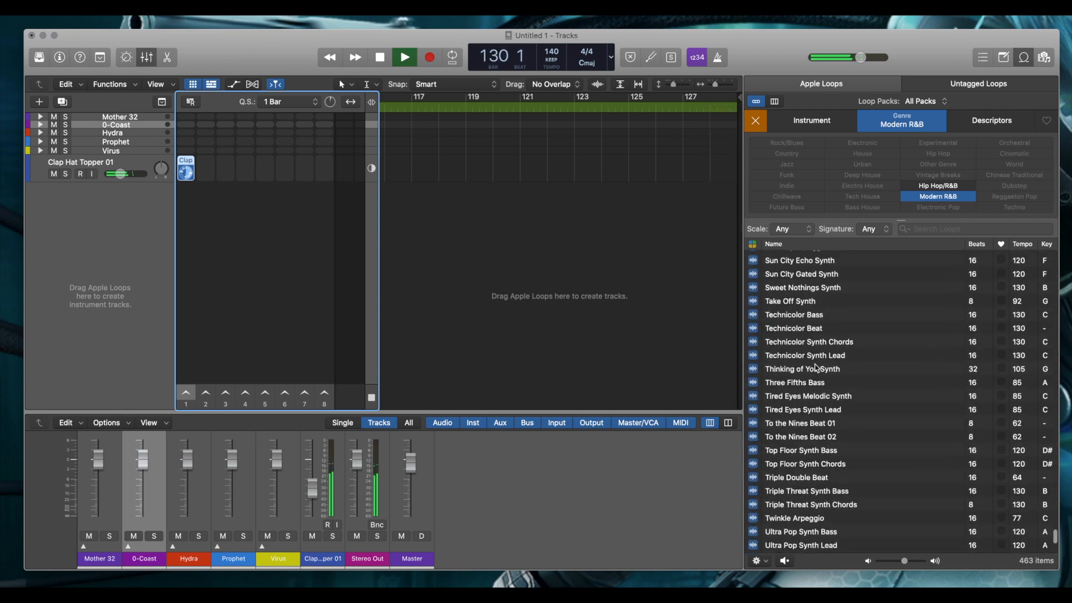
pyautogui.scroll(3, 816, 367)
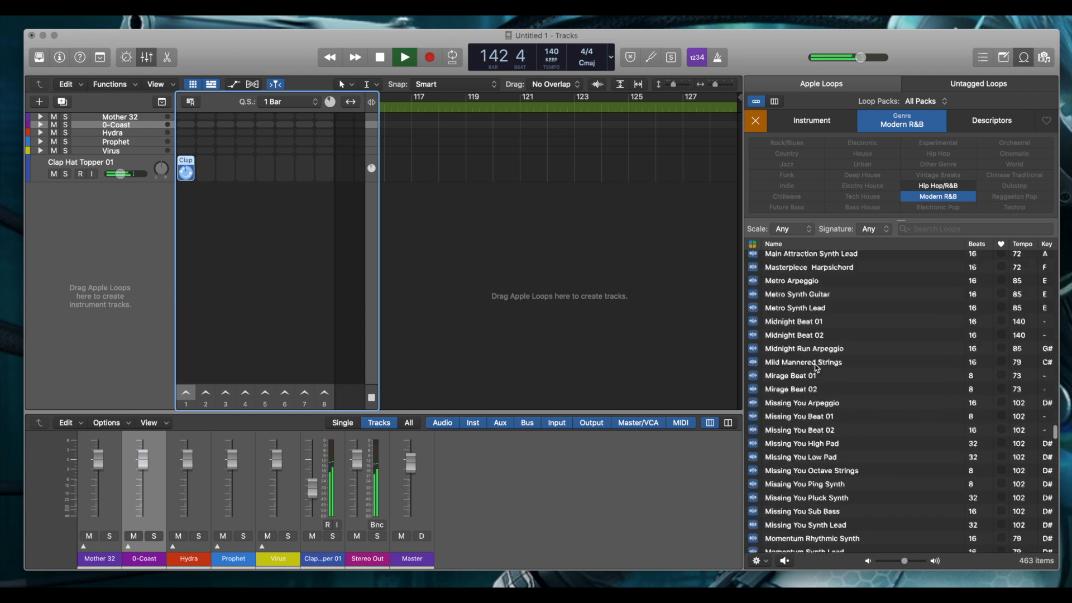
pyautogui.scroll(10, 816, 368)
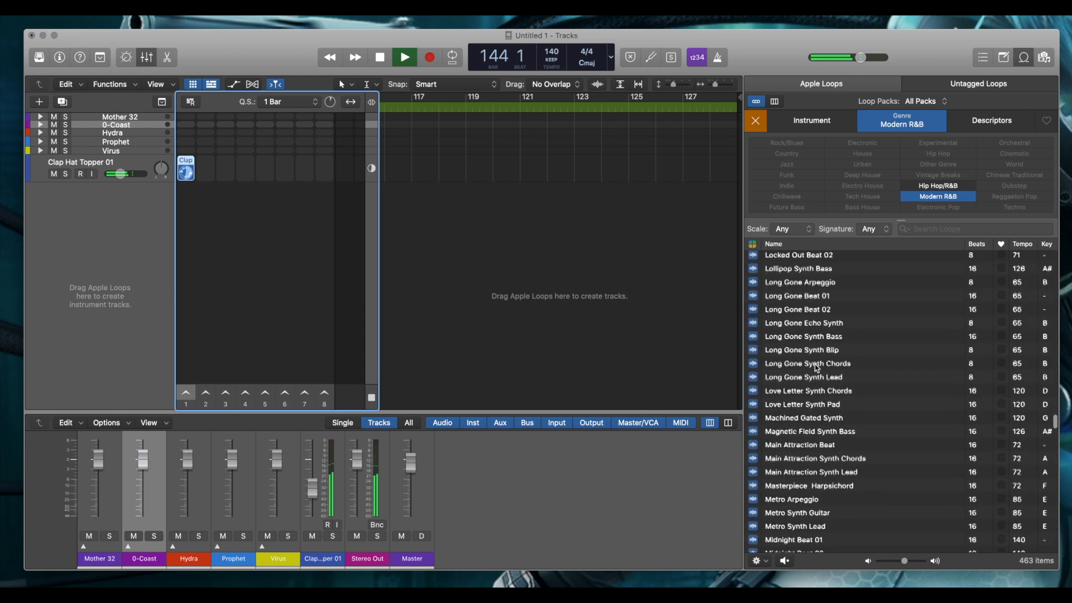
pyautogui.scroll(6, 816, 367)
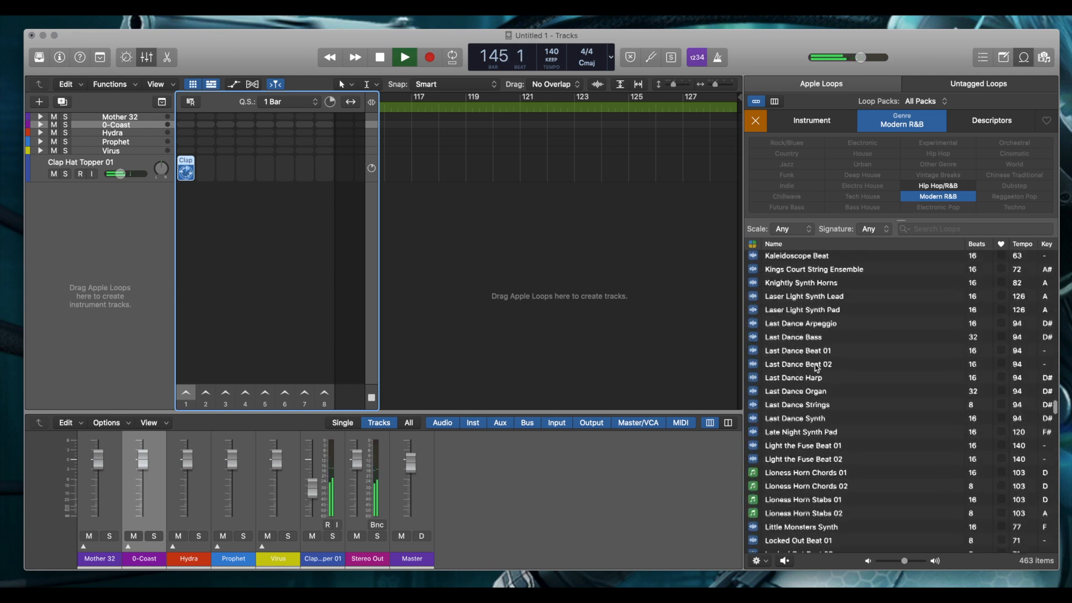
pyautogui.scroll(5, 816, 368)
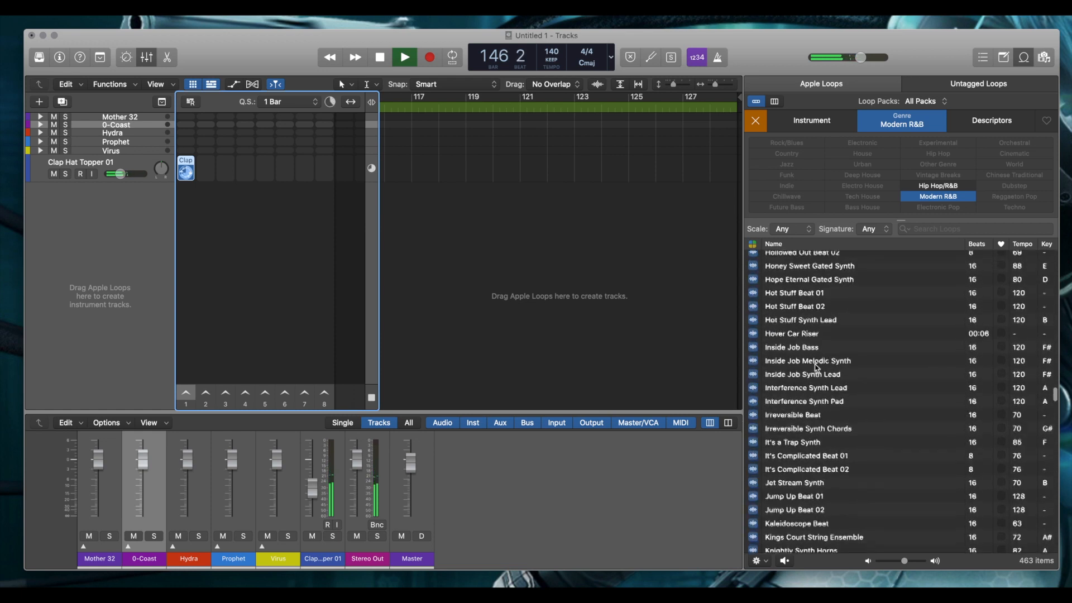
pyautogui.scroll(7, 816, 368)
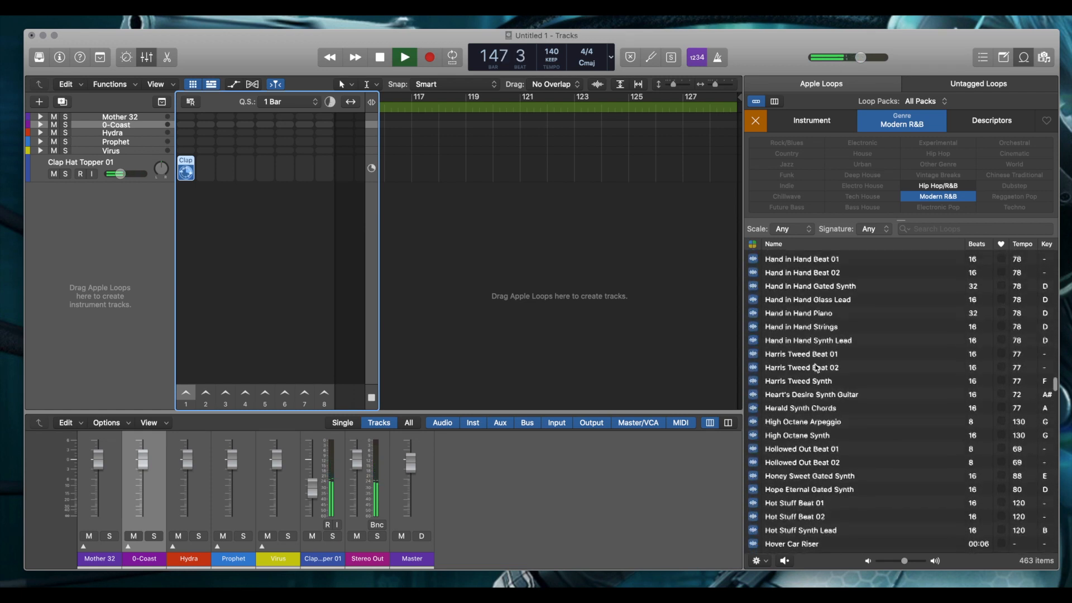
pyautogui.scroll(5, 816, 368)
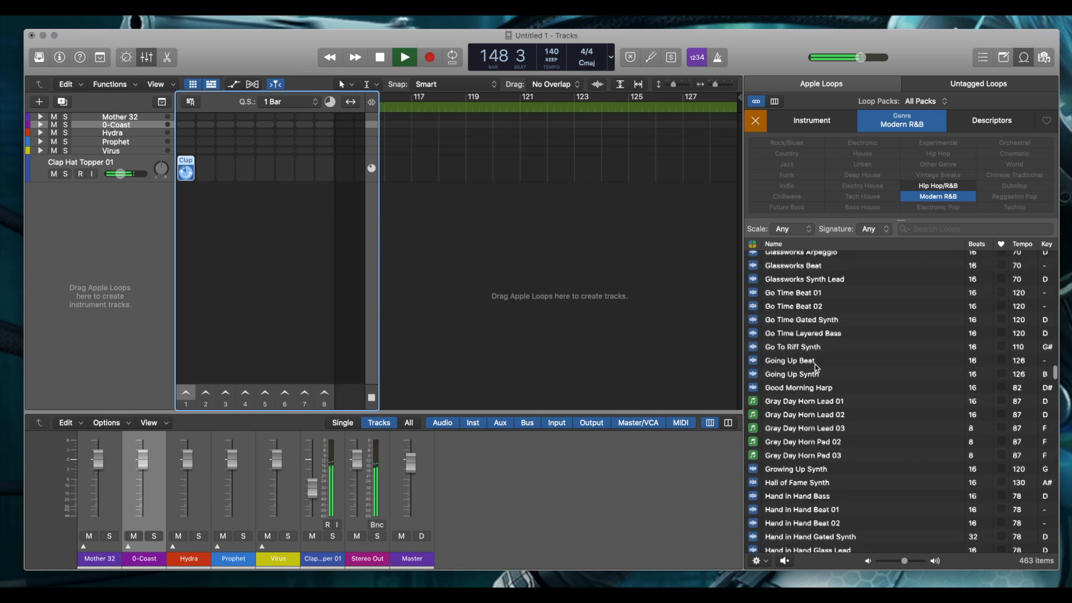
pyautogui.scroll(5, 816, 367)
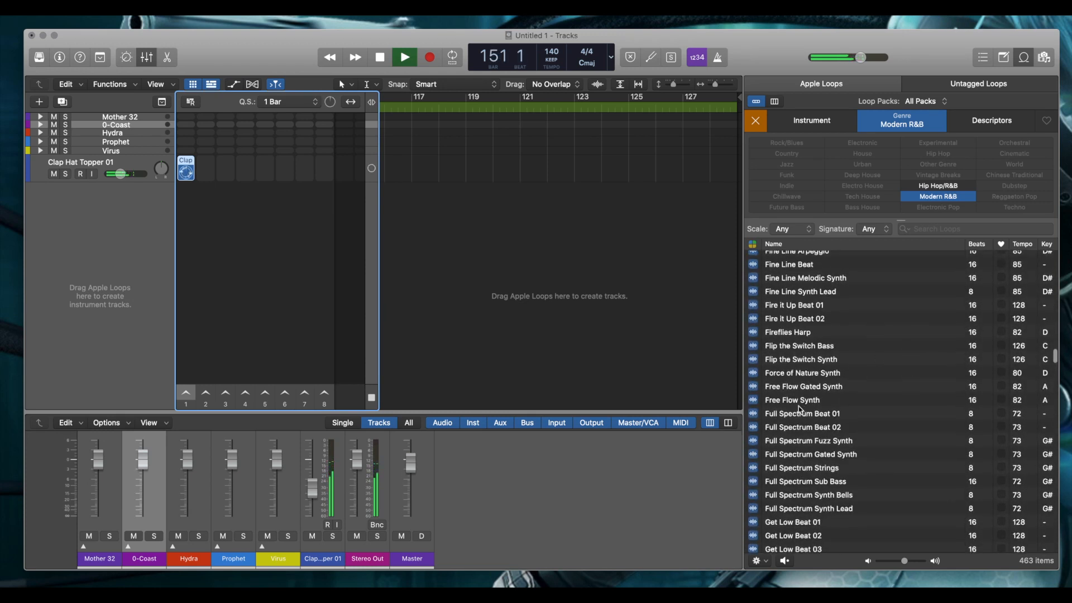
pyautogui.scroll(7, 800, 409)
pyautogui.scroll(2, 800, 410)
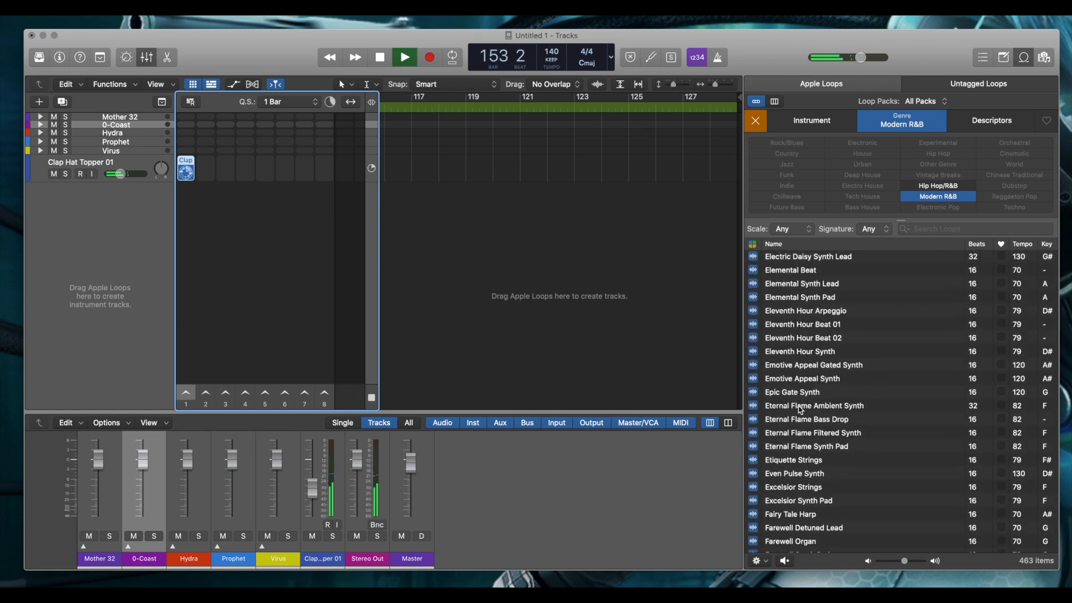
pyautogui.scroll(8, 800, 410)
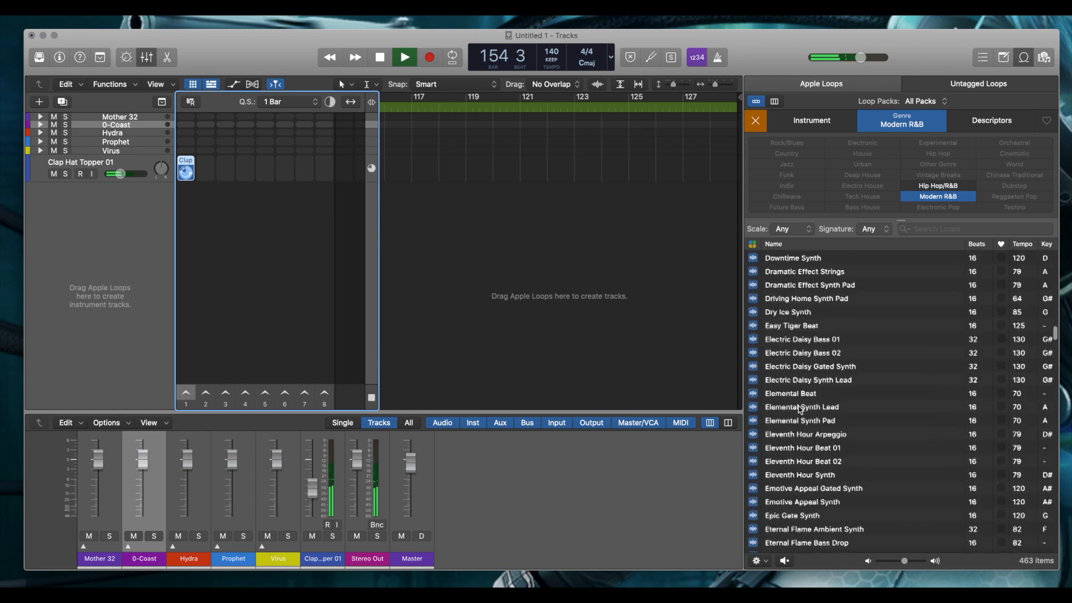
pyautogui.scroll(9, 800, 409)
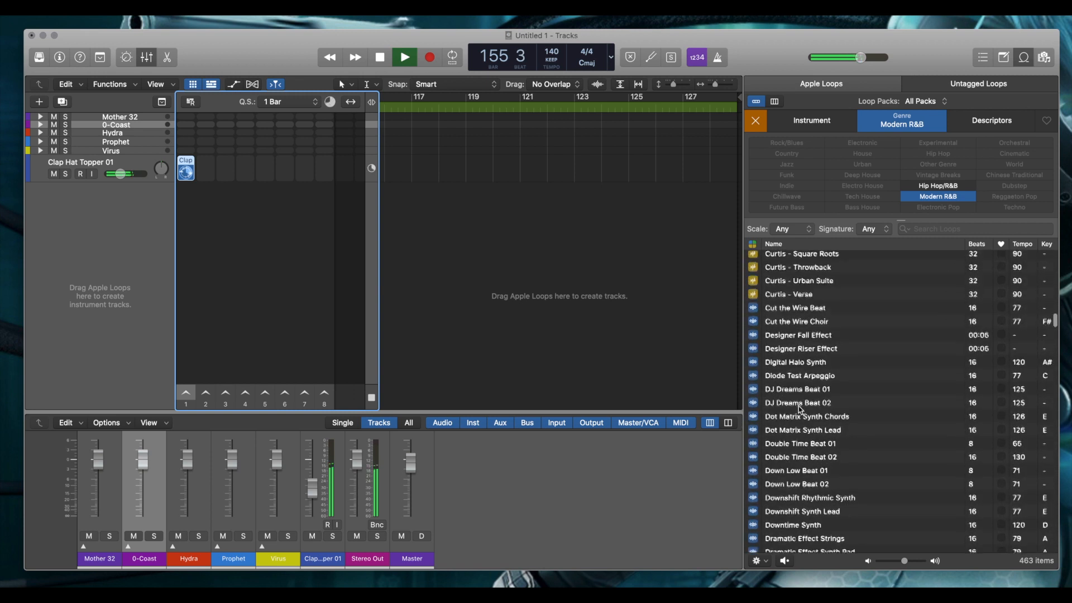
pyautogui.scroll(2, 800, 409)
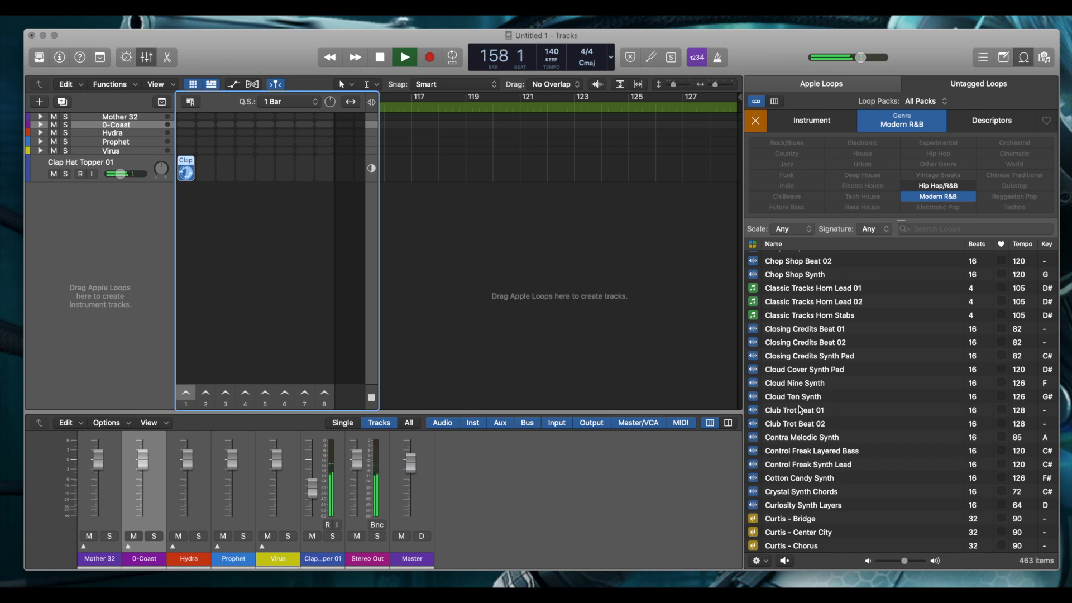
pyautogui.scroll(4, 800, 410)
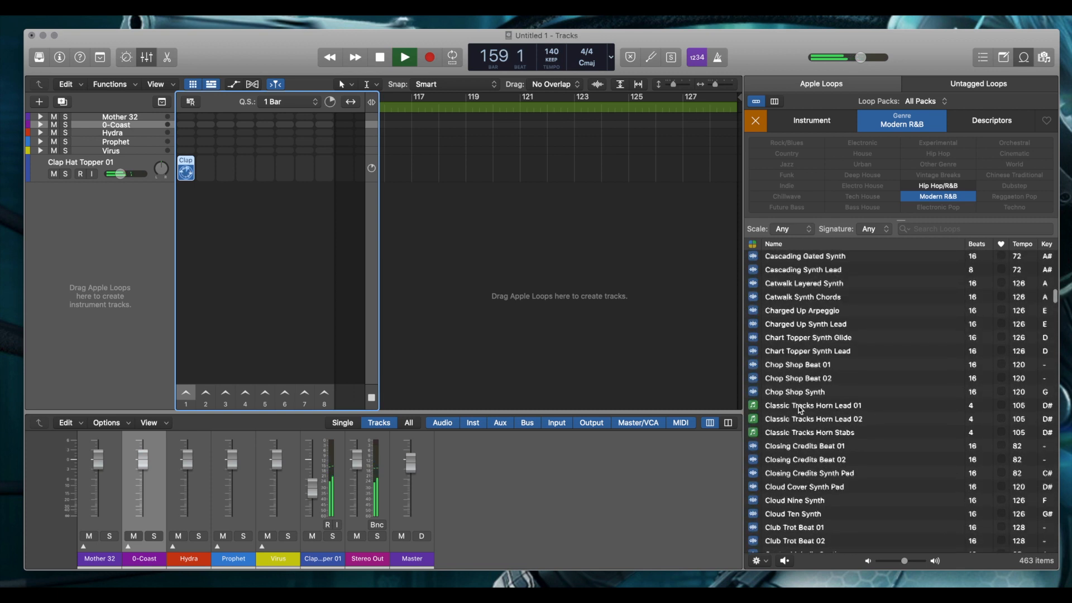
pyautogui.scroll(5, 800, 409)
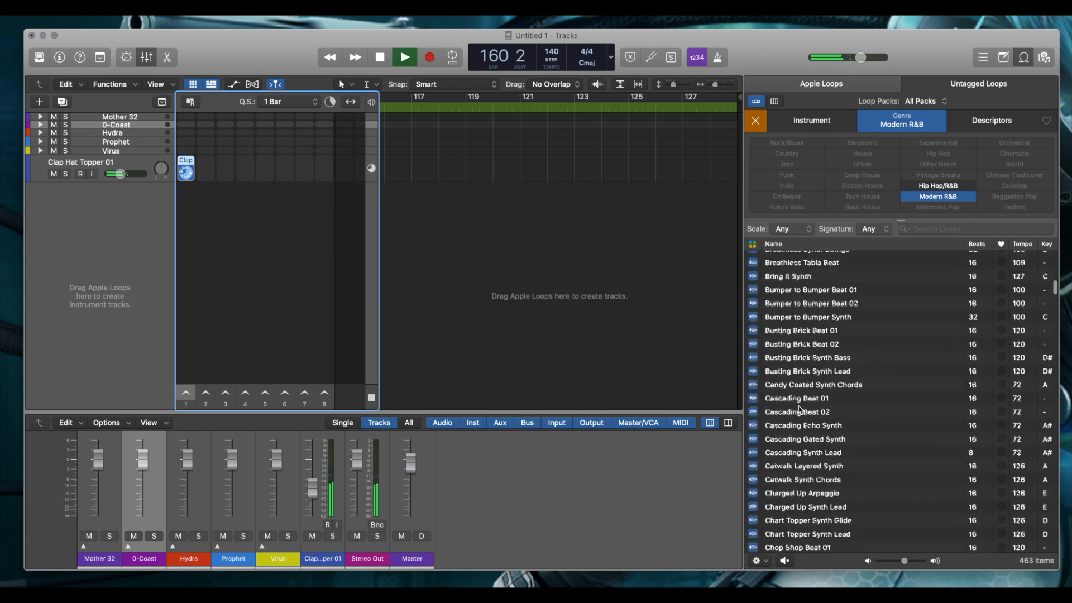
pyautogui.scroll(4, 800, 410)
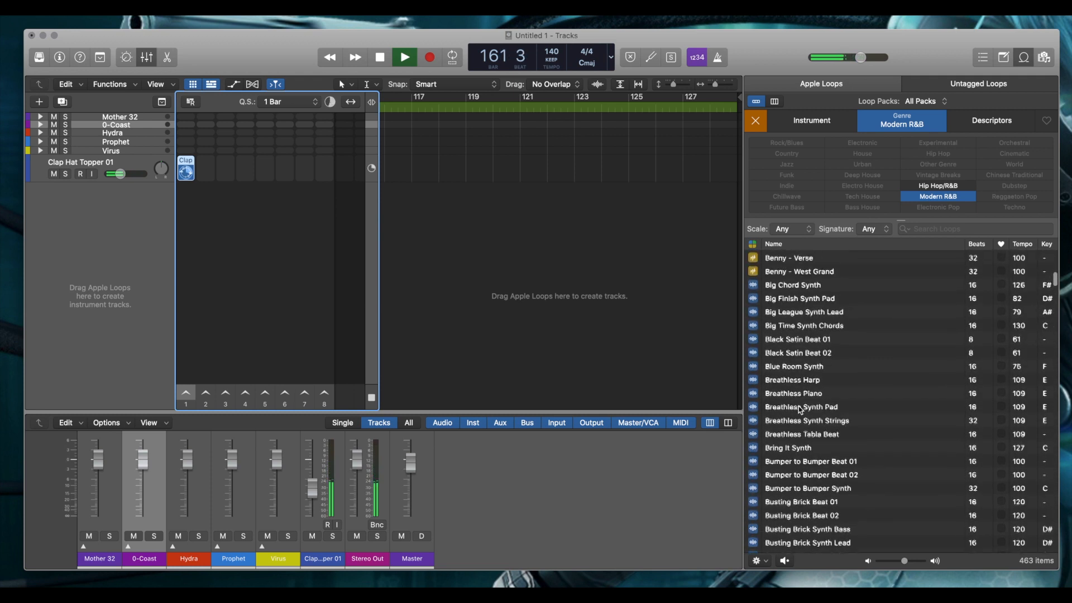
pyautogui.scroll(5, 801, 410)
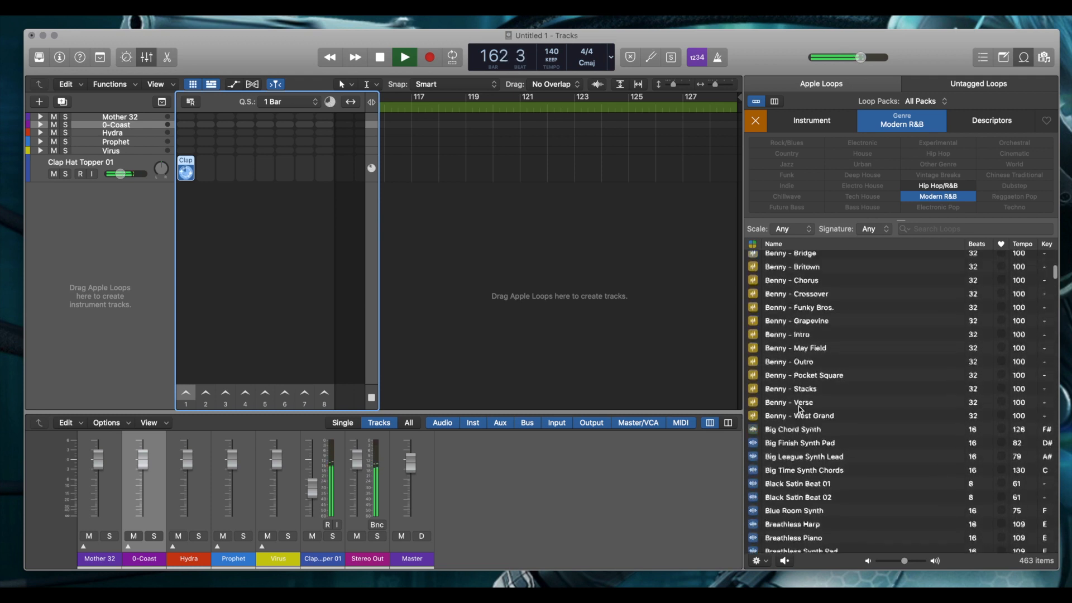
pyautogui.scroll(5, 799, 410)
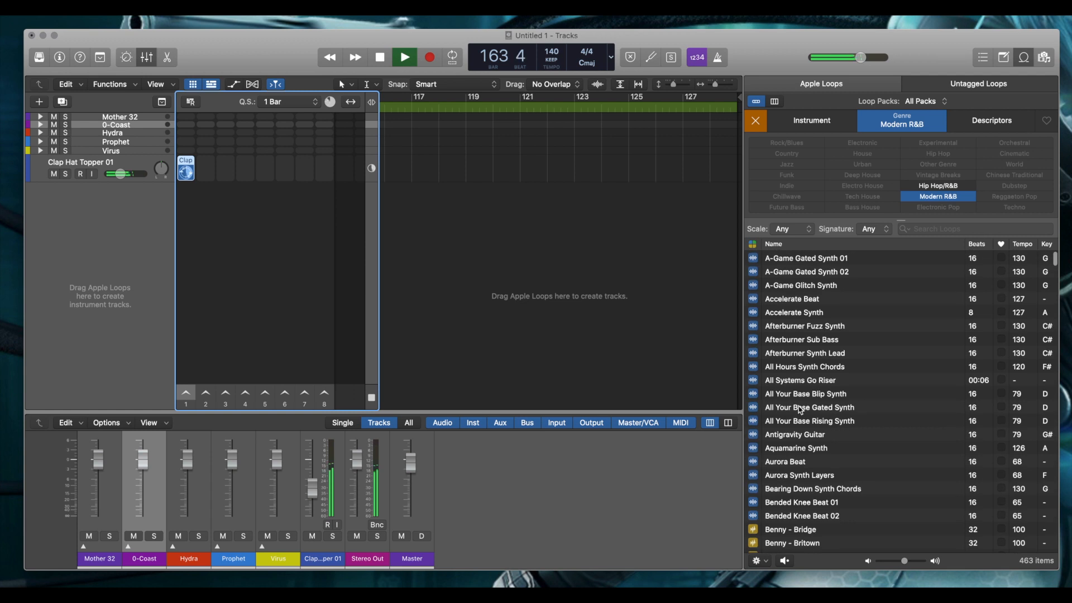
# Look through the Modern R&B loops forward from the A names to the F and G names.
pyautogui.scroll(-3, 800, 409)
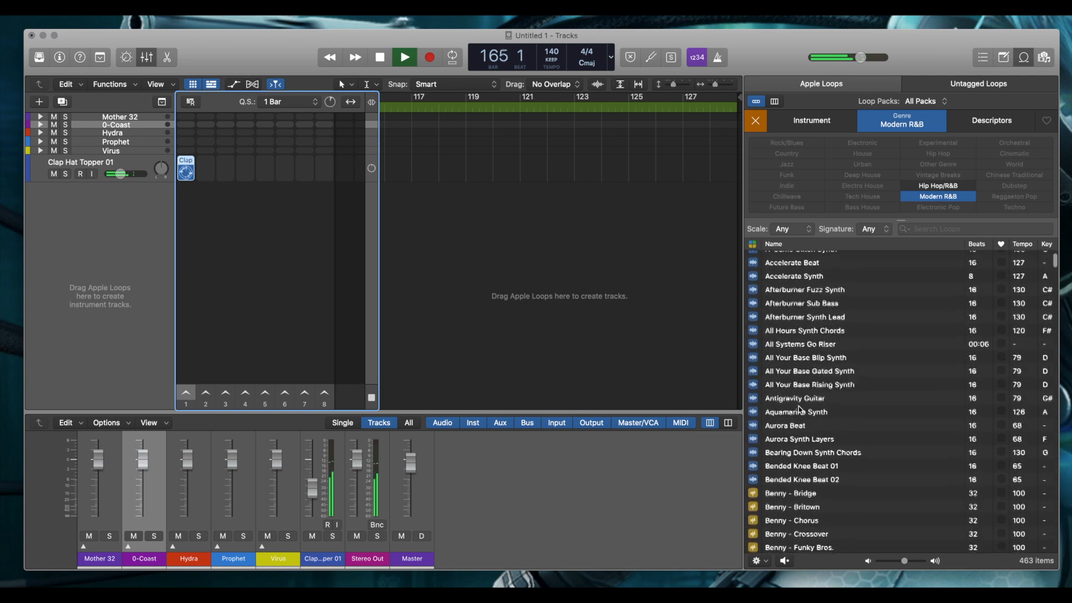
pyautogui.scroll(-5, 799, 409)
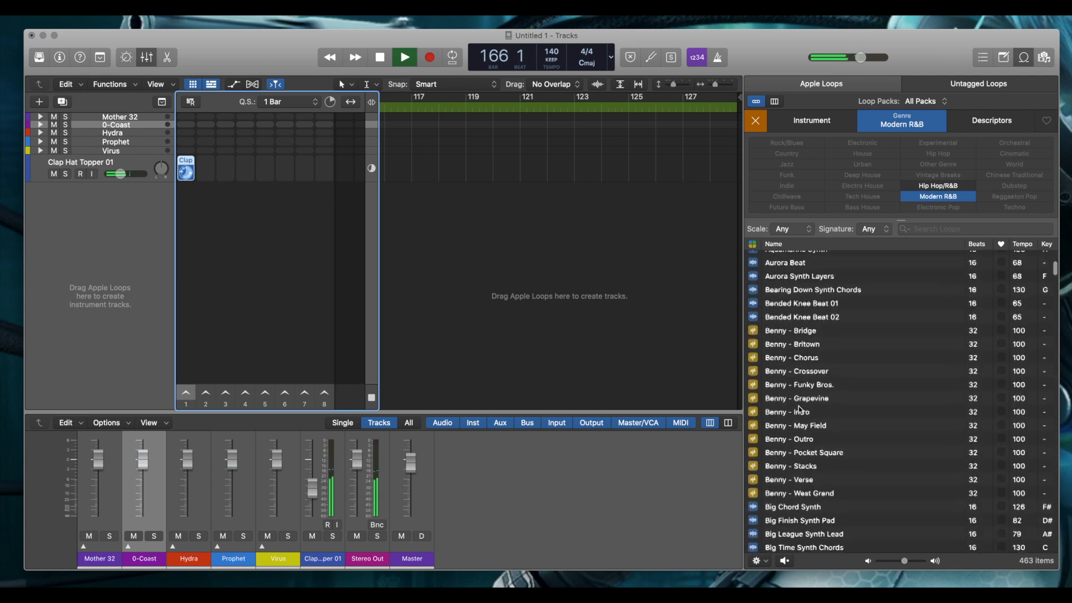
pyautogui.scroll(-5, 798, 410)
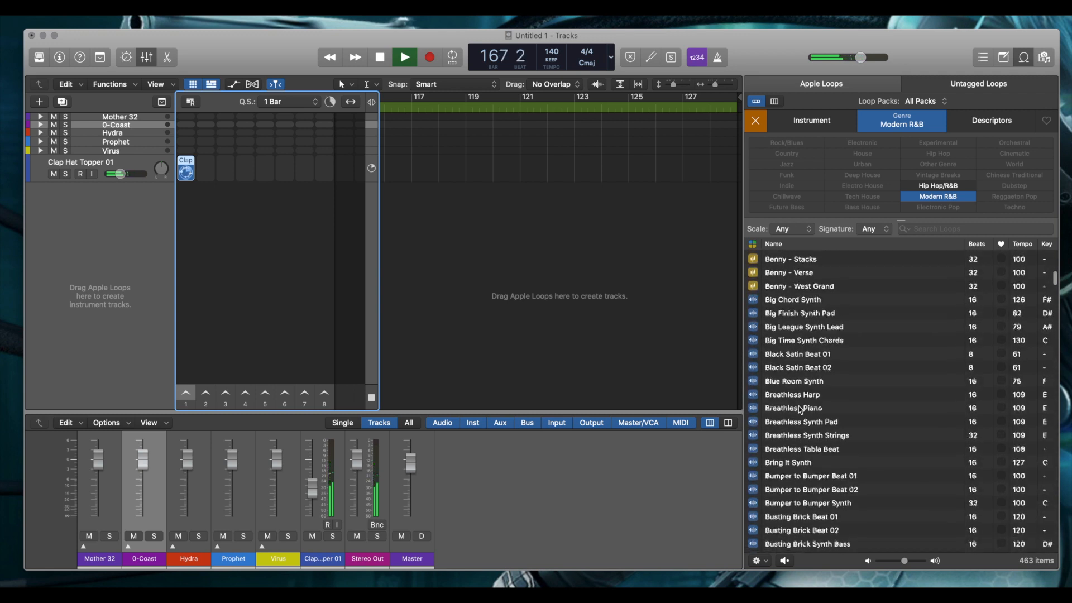
pyautogui.scroll(-4, 799, 409)
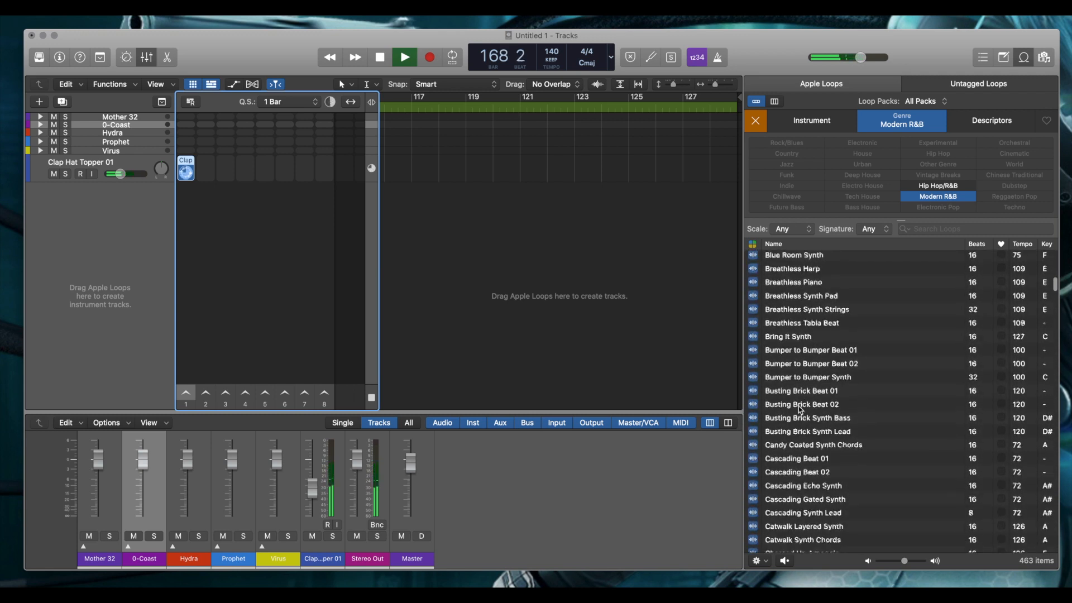
pyautogui.scroll(-5, 800, 410)
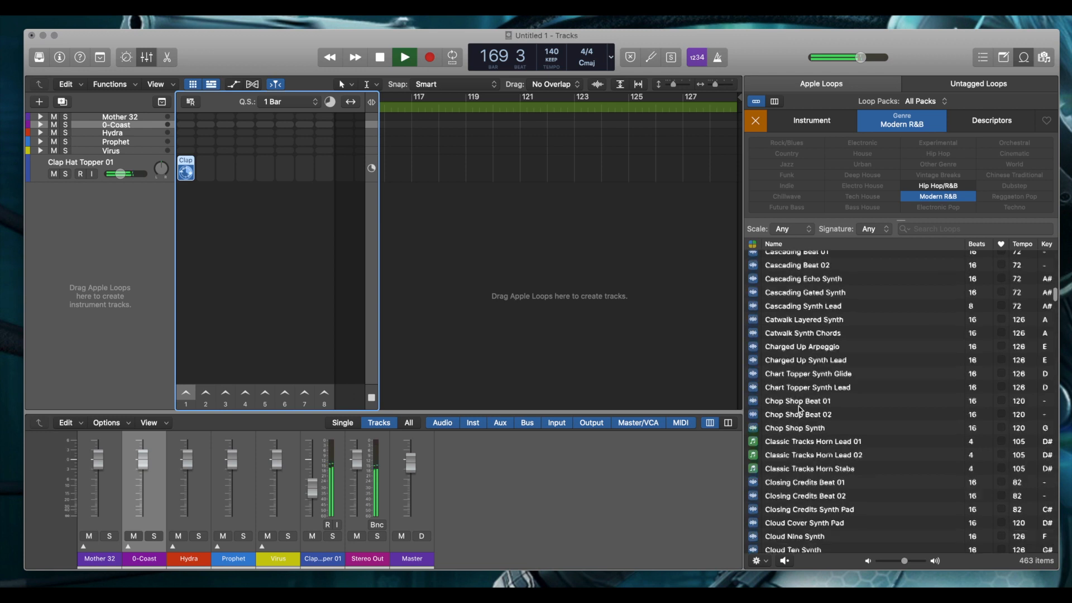
pyautogui.scroll(-5, 800, 409)
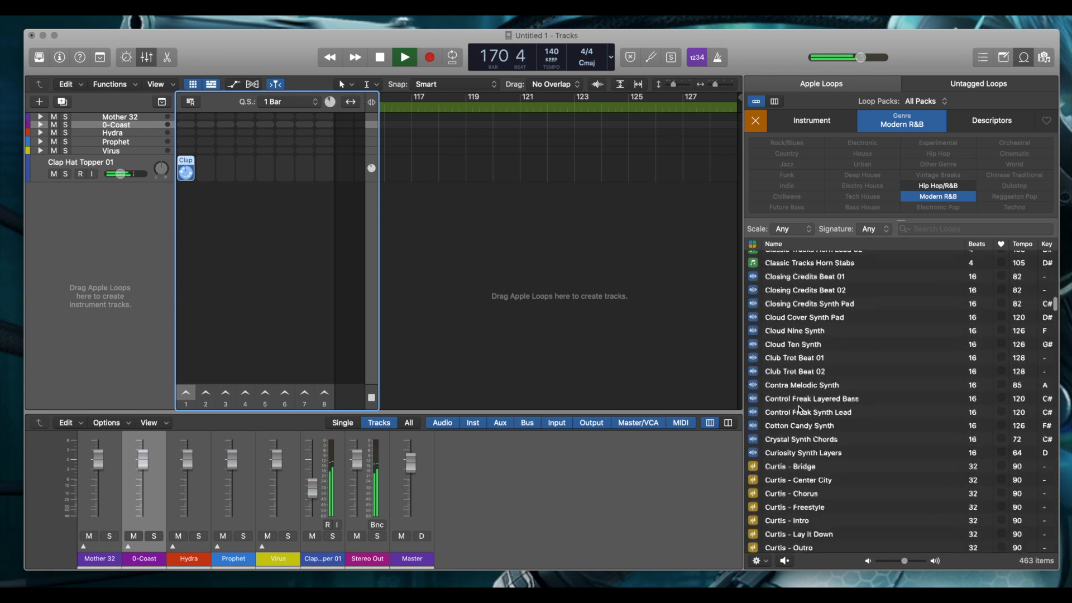
pyautogui.scroll(-6, 800, 410)
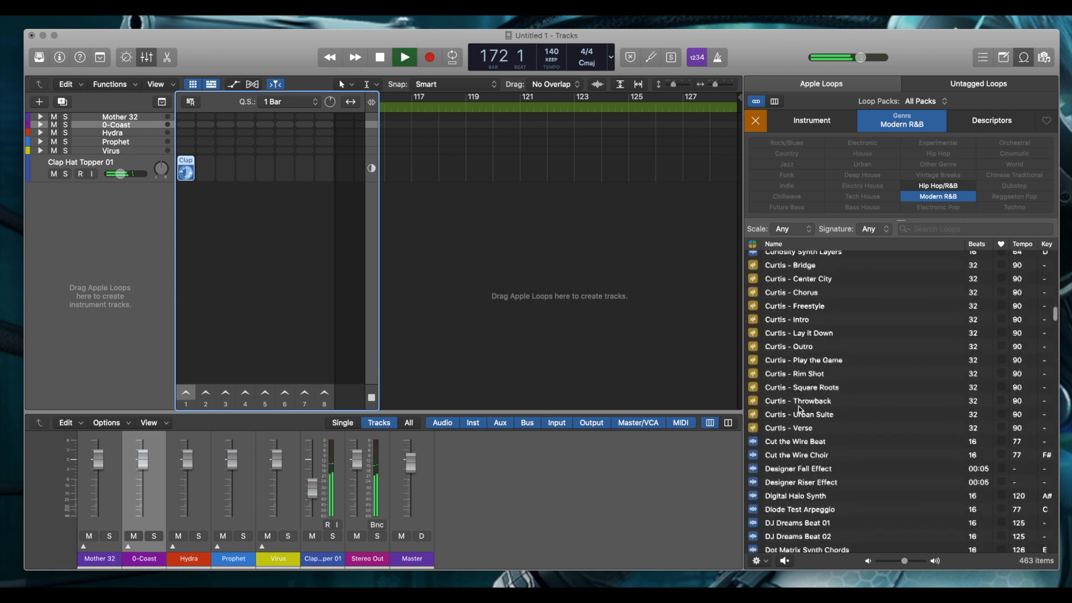
pyautogui.scroll(-4, 800, 409)
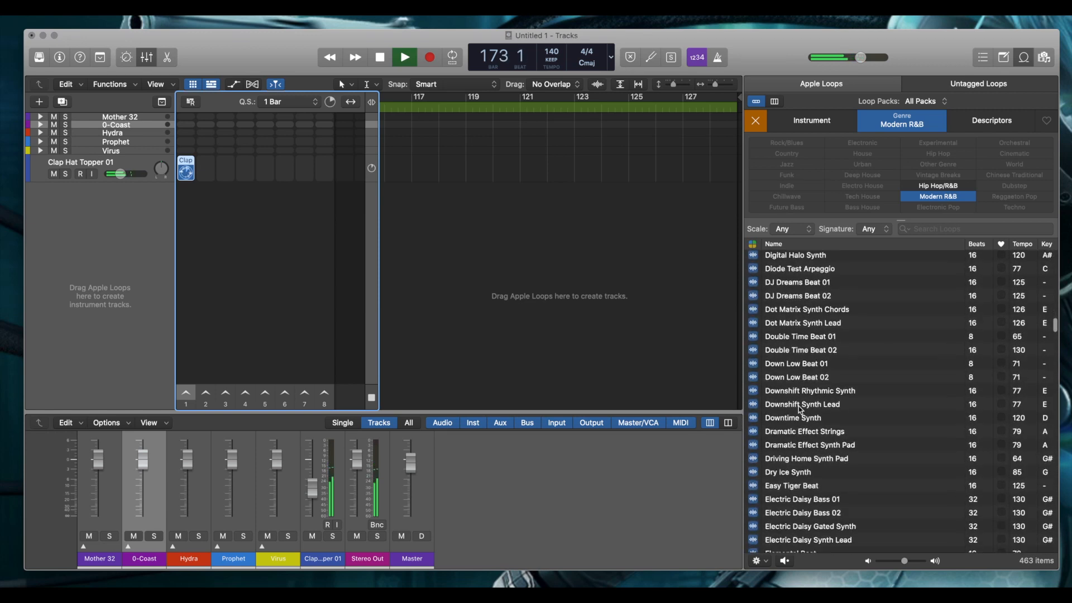
pyautogui.scroll(-4, 800, 409)
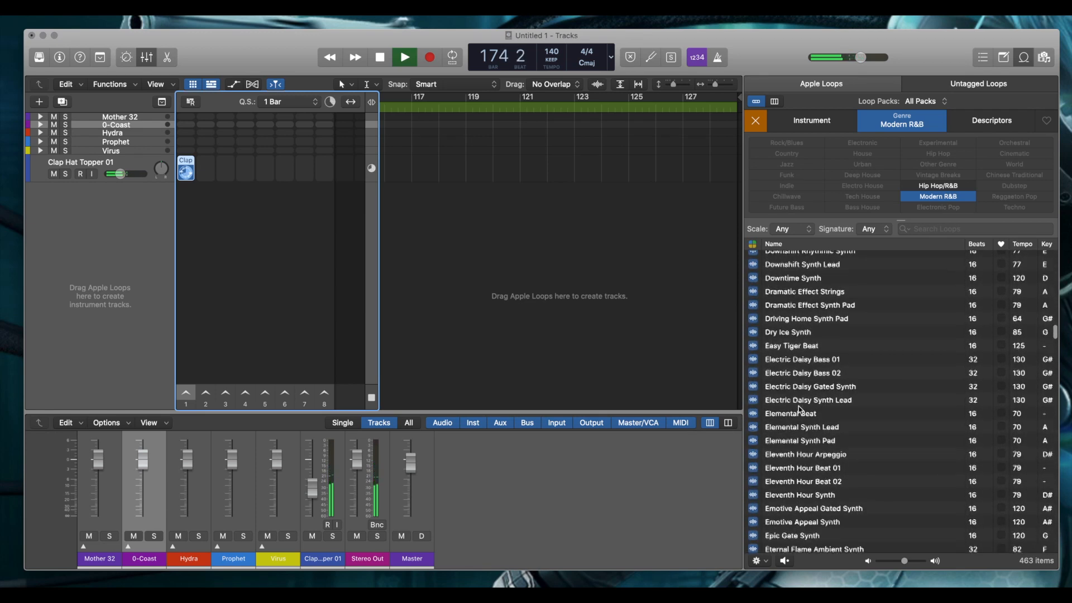
pyautogui.scroll(-3, 800, 409)
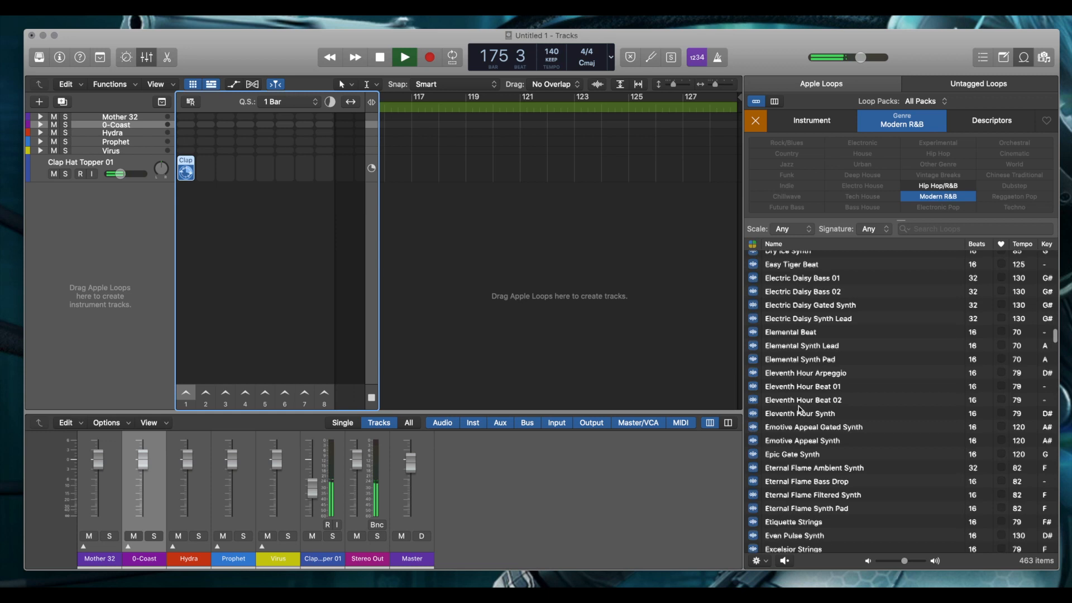
pyautogui.scroll(-7, 800, 409)
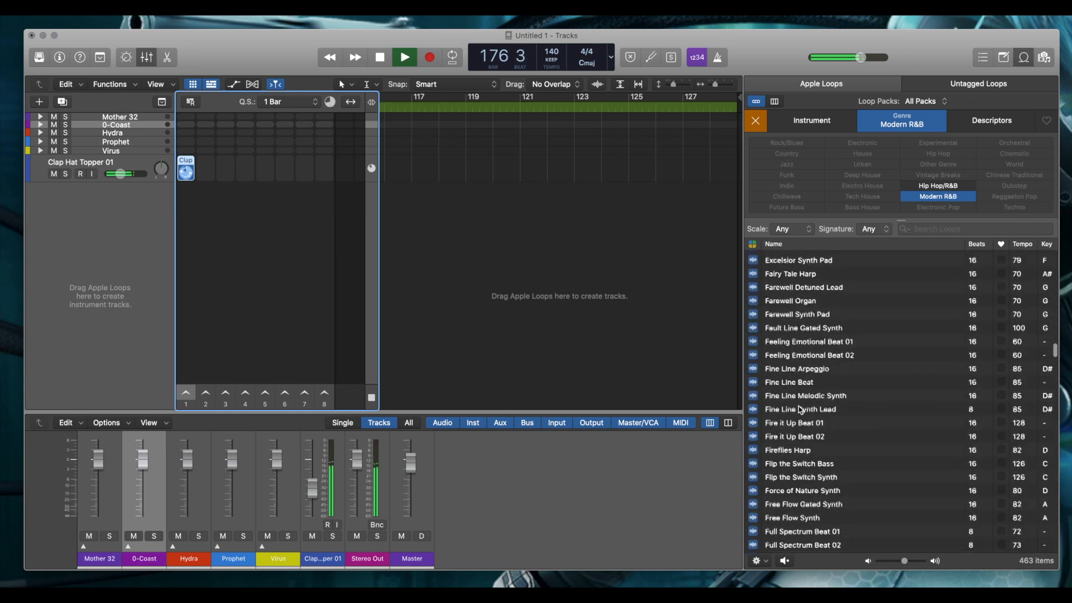
pyautogui.scroll(-1, 800, 409)
pyautogui.scroll(-5, 777, 366)
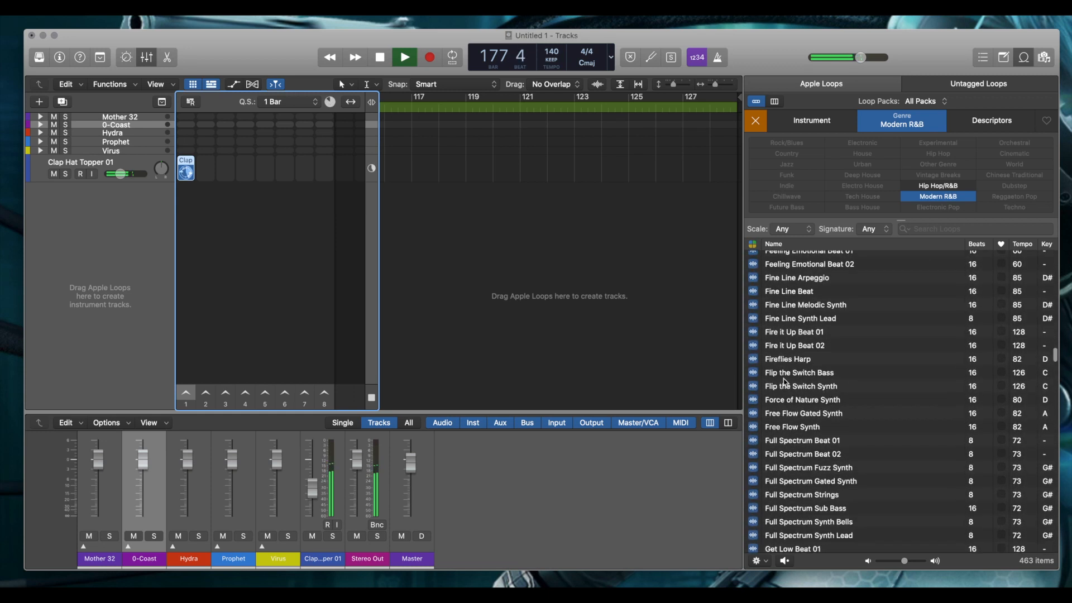
pyautogui.scroll(-1, 823, 311)
# Search the Modern R&B loops for "drums" and clear the search term.
pyautogui.click(947, 227)
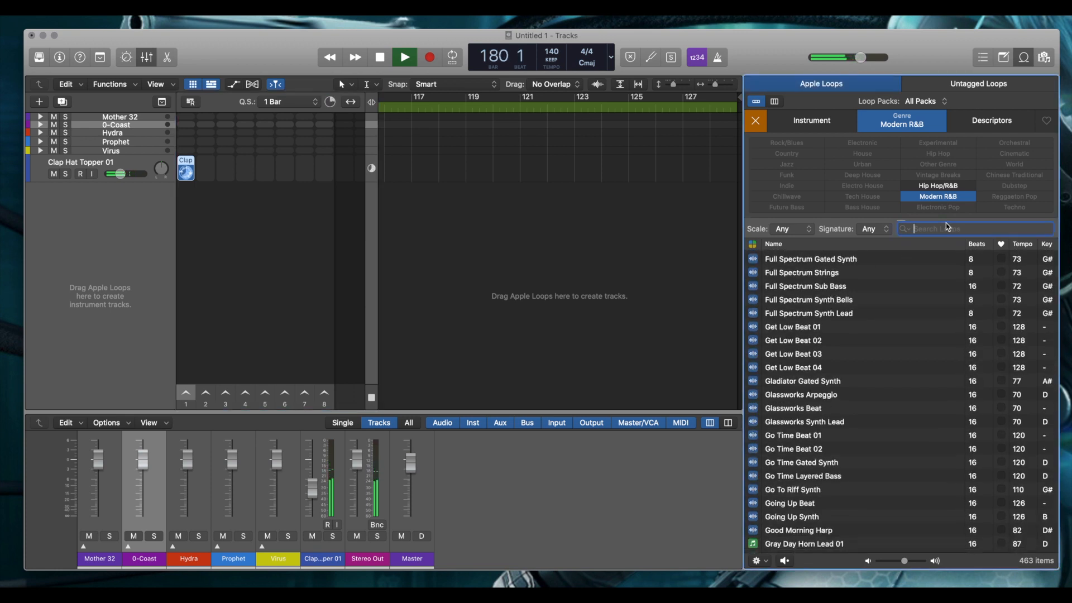
pyautogui.write('drums')
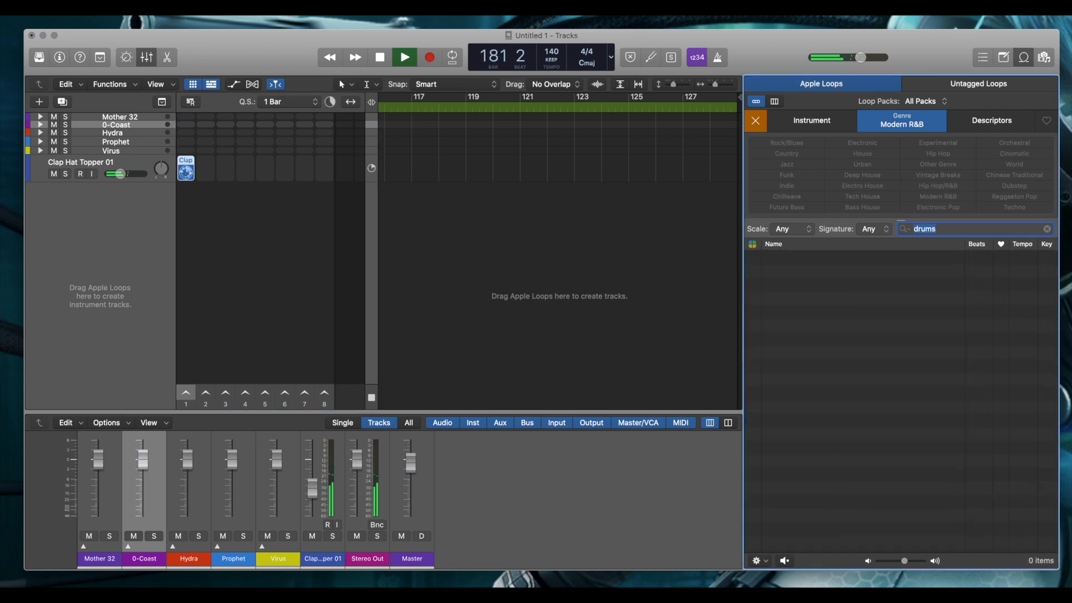
pyautogui.click(1048, 230)
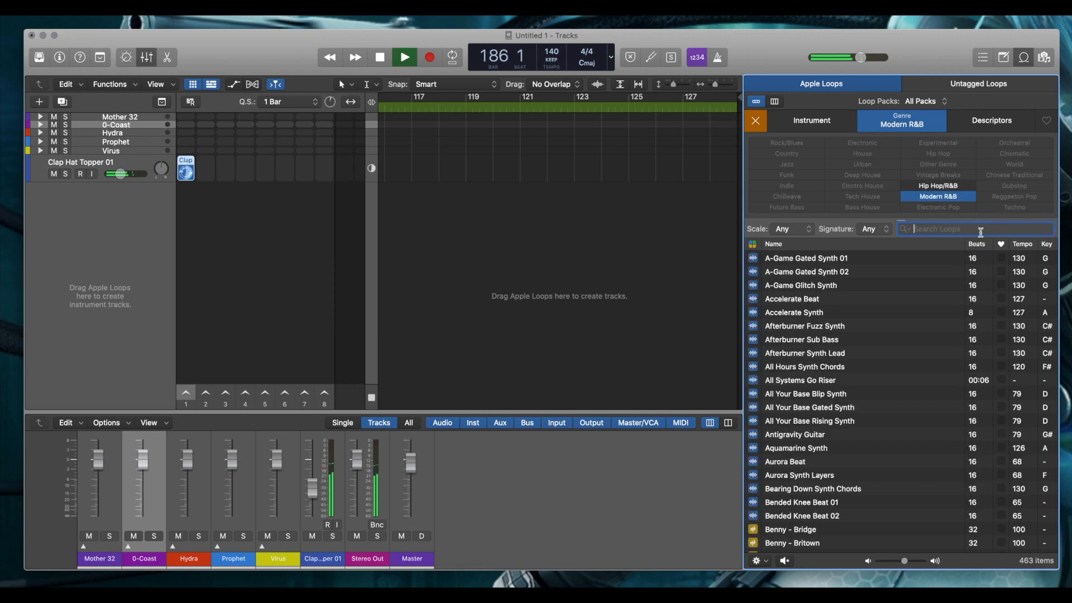
# Add Hip Hop/R&B to the Modern R&B genre filter and look over the loops down to the B and C names.
pyautogui.click(939, 187)
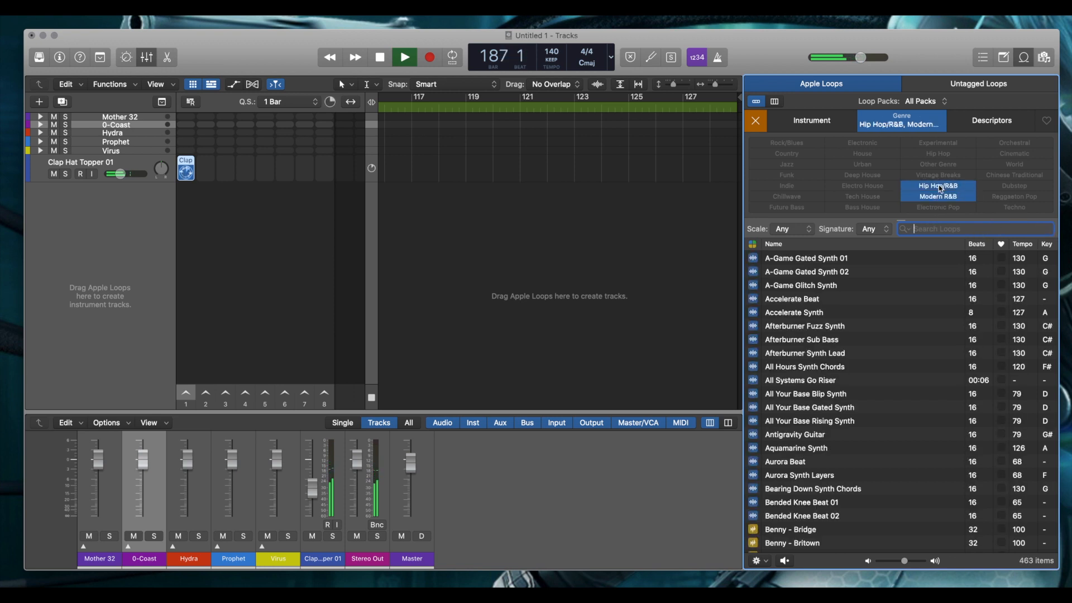
pyautogui.scroll(-5, 903, 295)
pyautogui.scroll(-10, 904, 295)
pyautogui.scroll(-5, 903, 296)
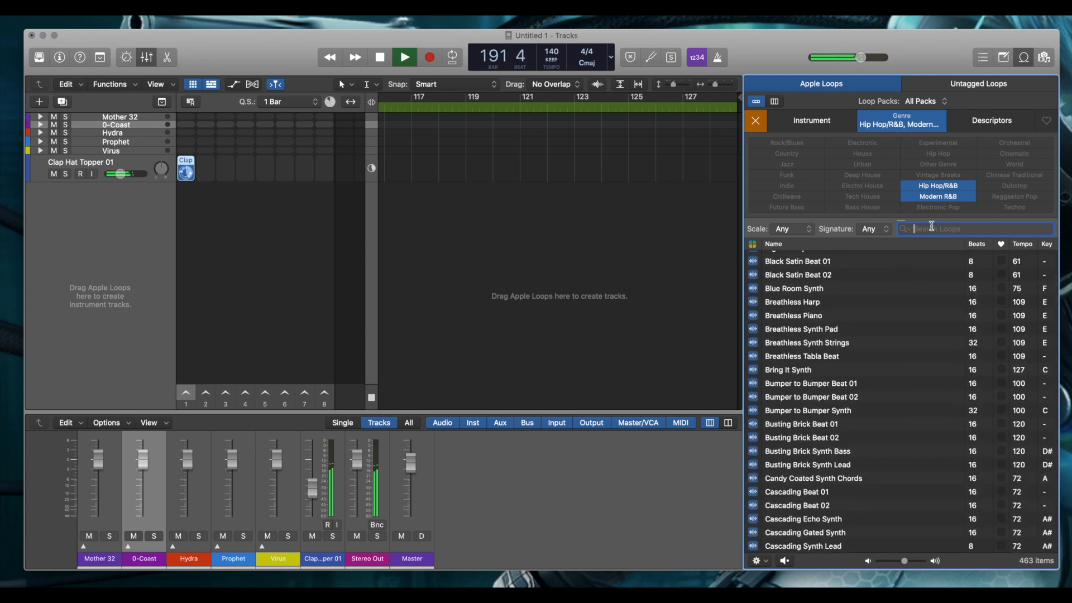
# Search the Hip Hop/R&B and Modern R&B loops for "dru", clear the term and look over the loops down to the D names.
pyautogui.press('Return')
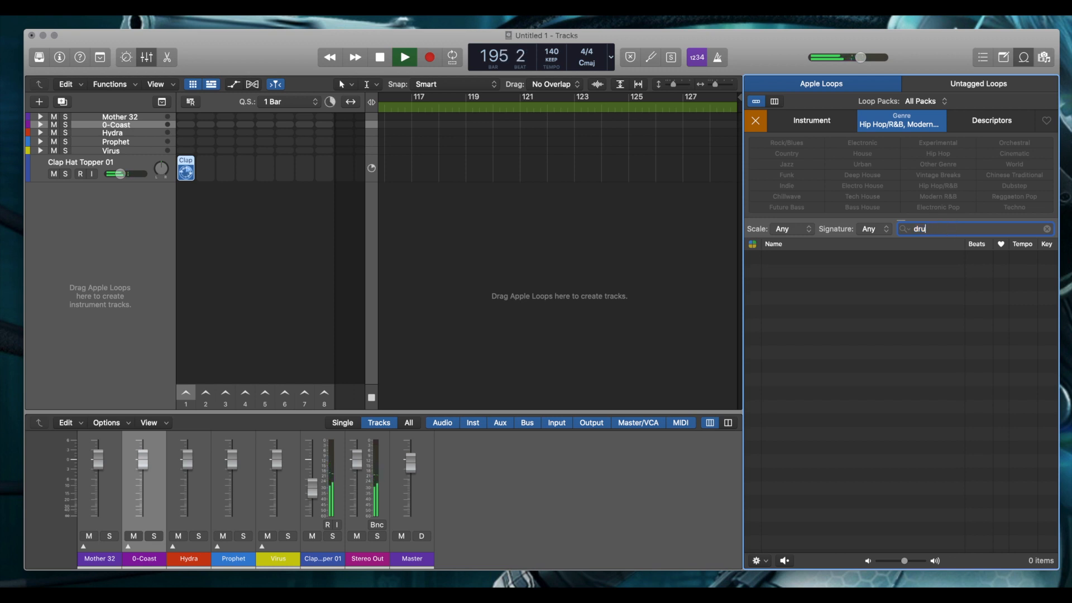
pyautogui.press('BackSpace')
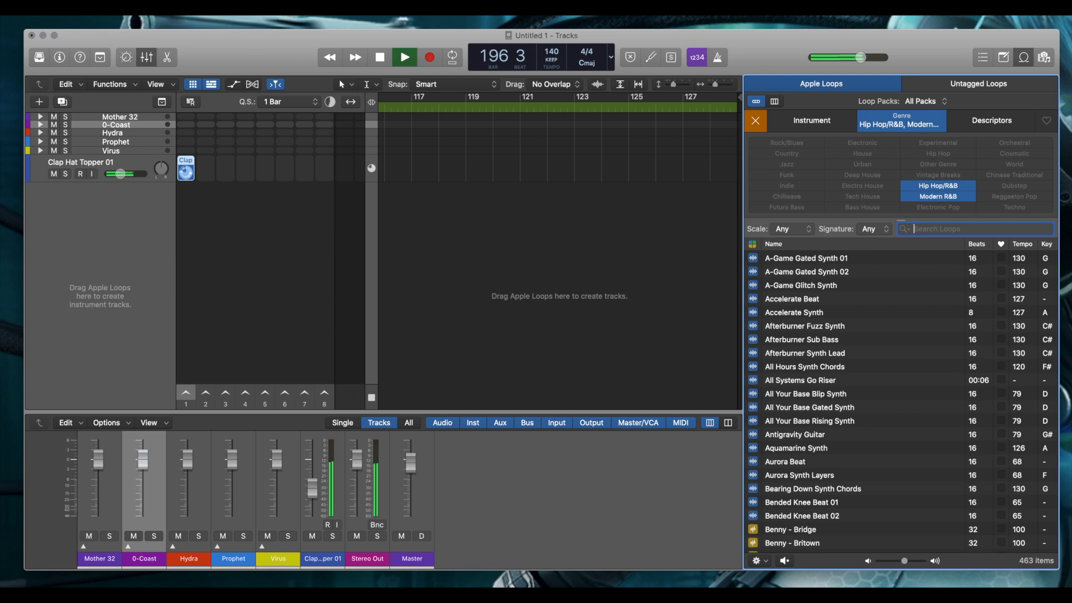
pyautogui.scroll(-10, 867, 335)
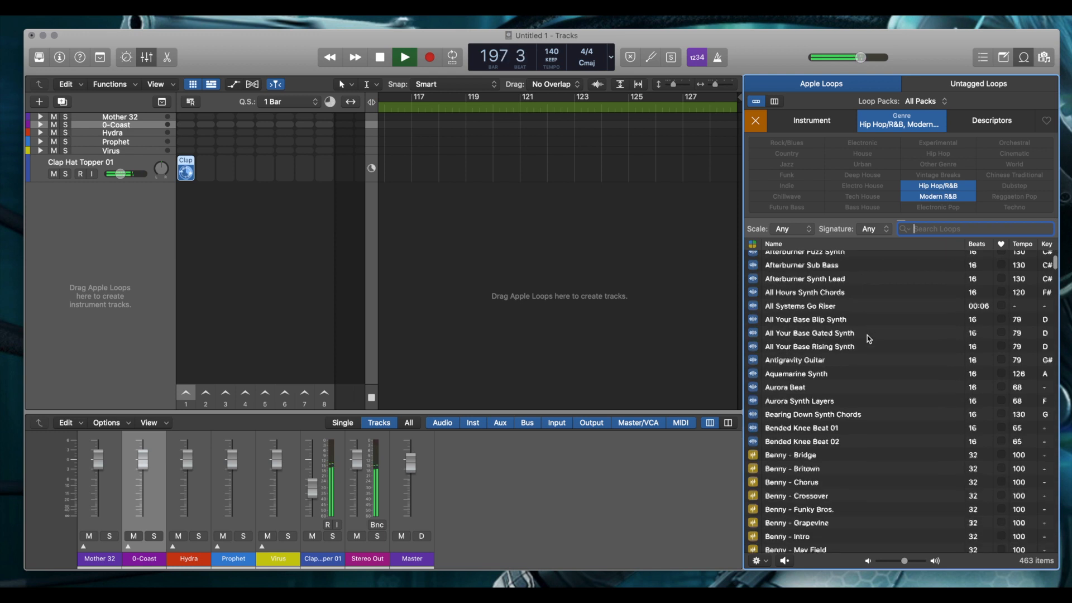
pyautogui.scroll(-9, 866, 336)
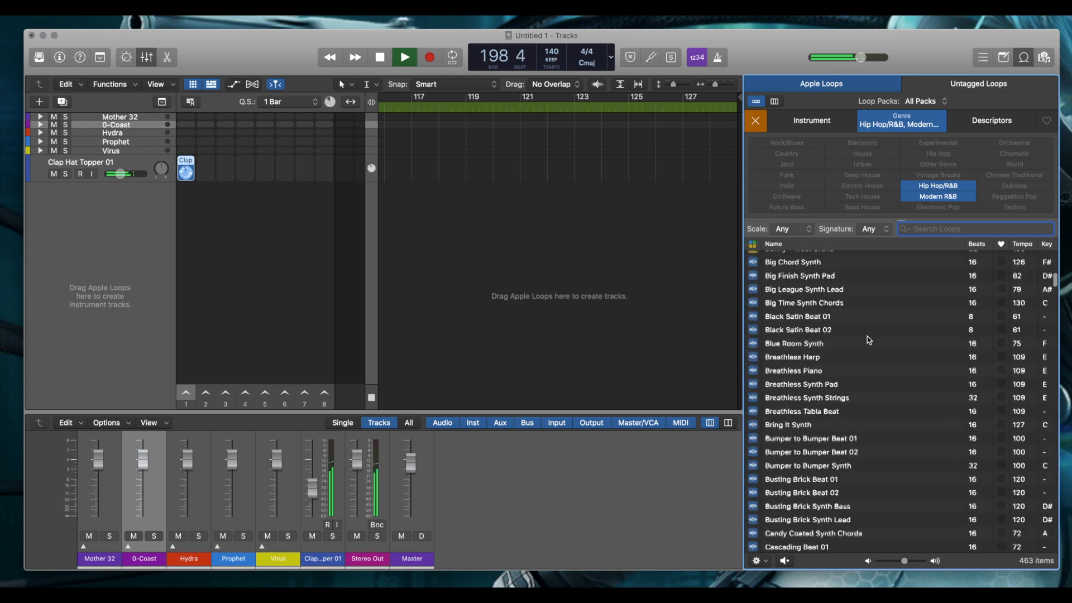
pyautogui.scroll(-10, 866, 336)
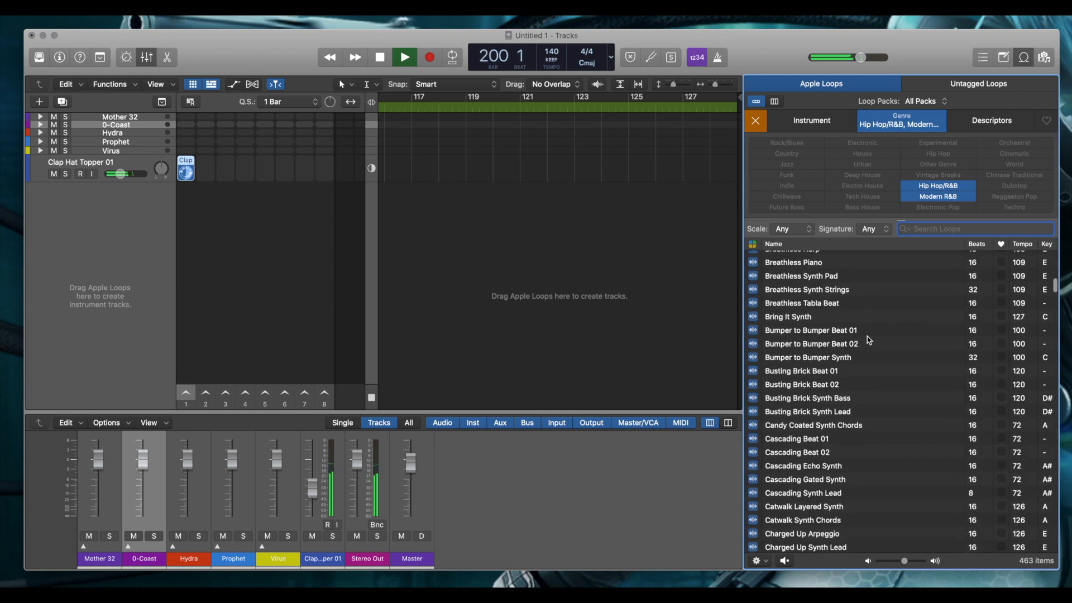
pyautogui.scroll(-10, 866, 339)
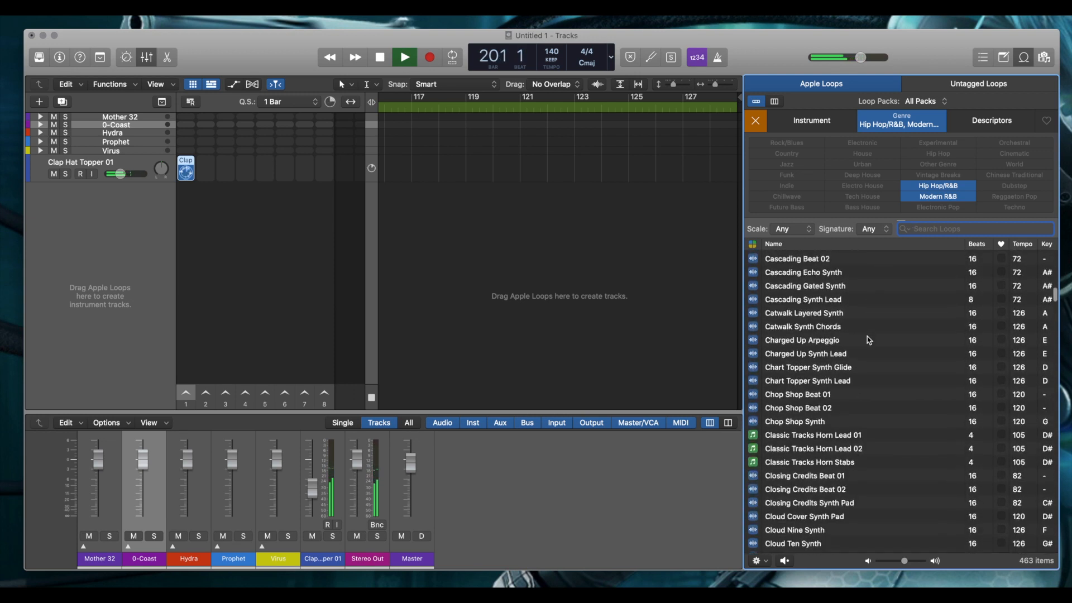
pyautogui.scroll(-10, 866, 336)
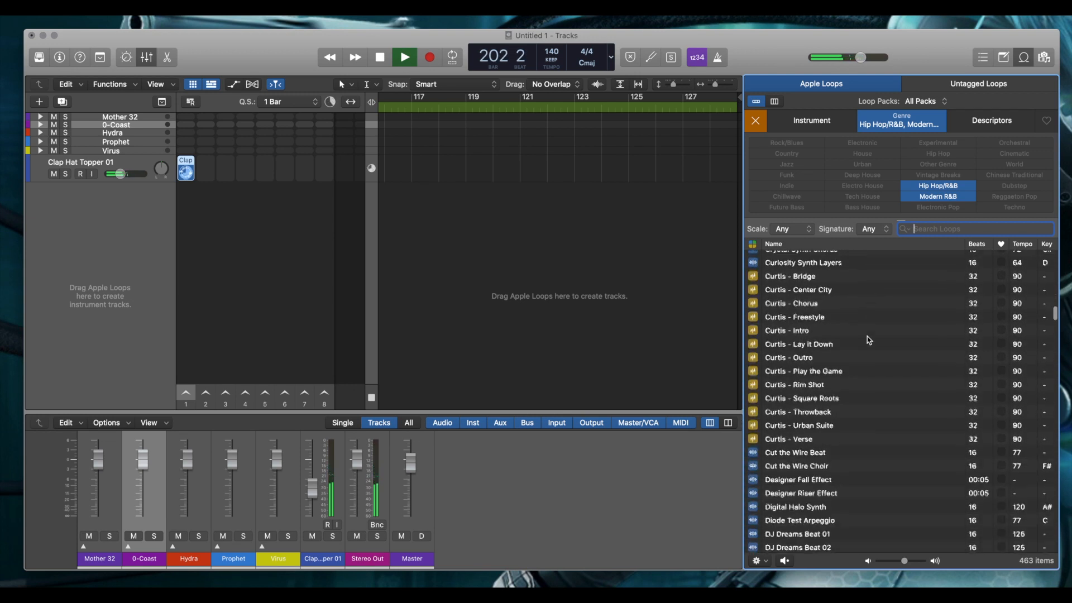
pyautogui.scroll(-5, 866, 336)
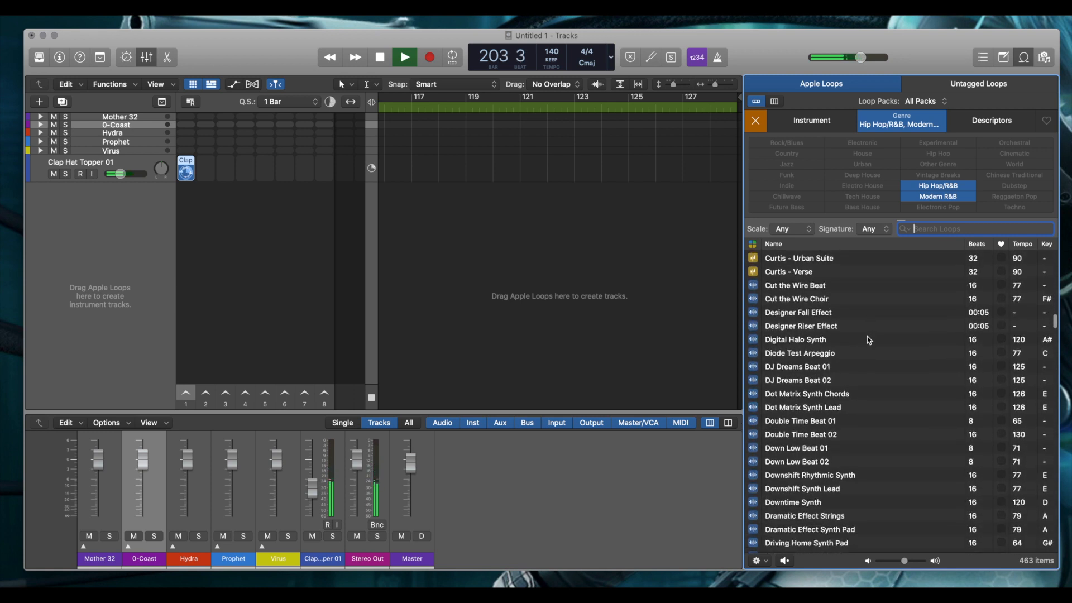
# Audition the loops DJ Dreams Beat 01, DJ Dreams Beat 02, Easy Tiger Beat and Dry Ice Synth.
pyautogui.click(814, 312)
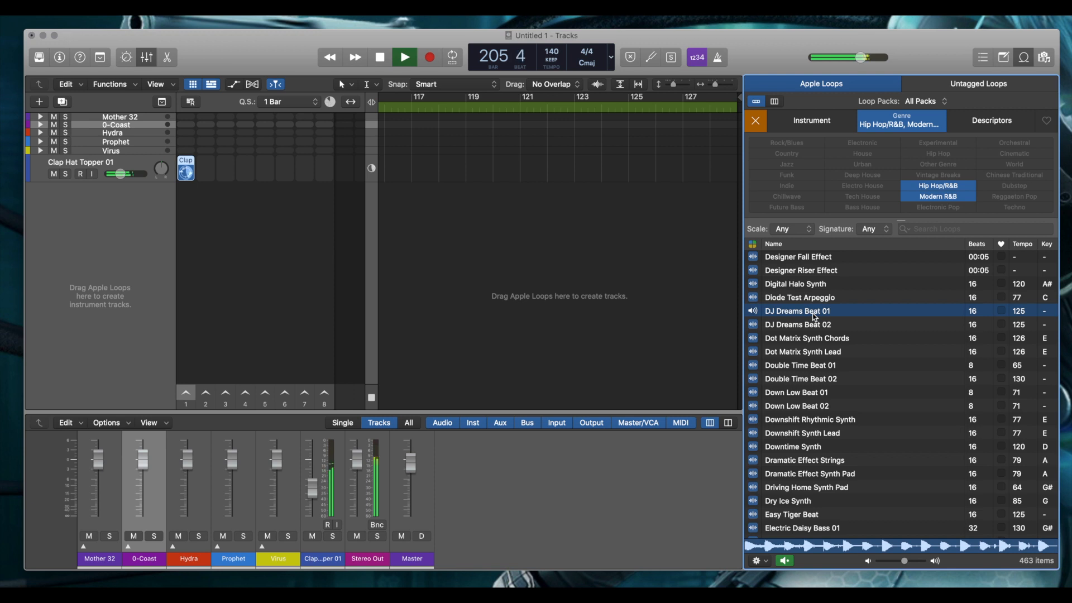
pyautogui.click(816, 326)
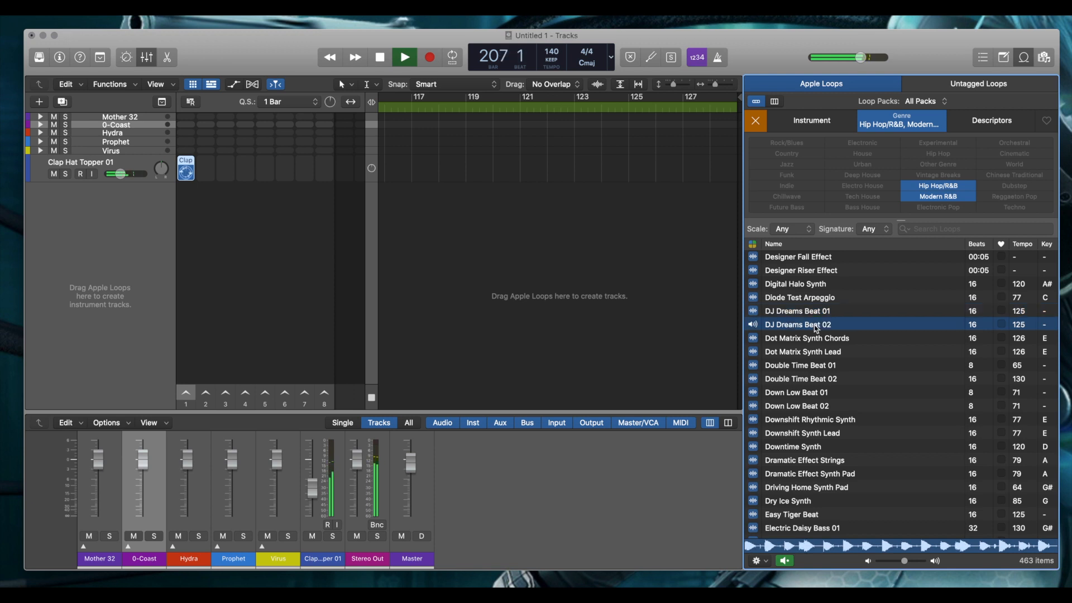
pyautogui.scroll(-5, 807, 409)
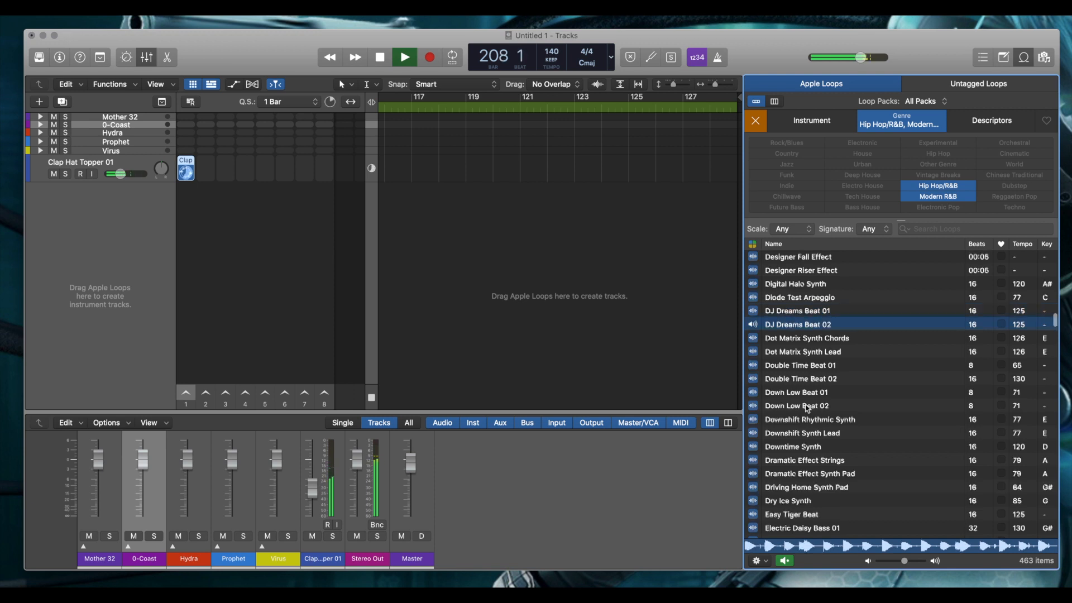
pyautogui.scroll(-2, 806, 409)
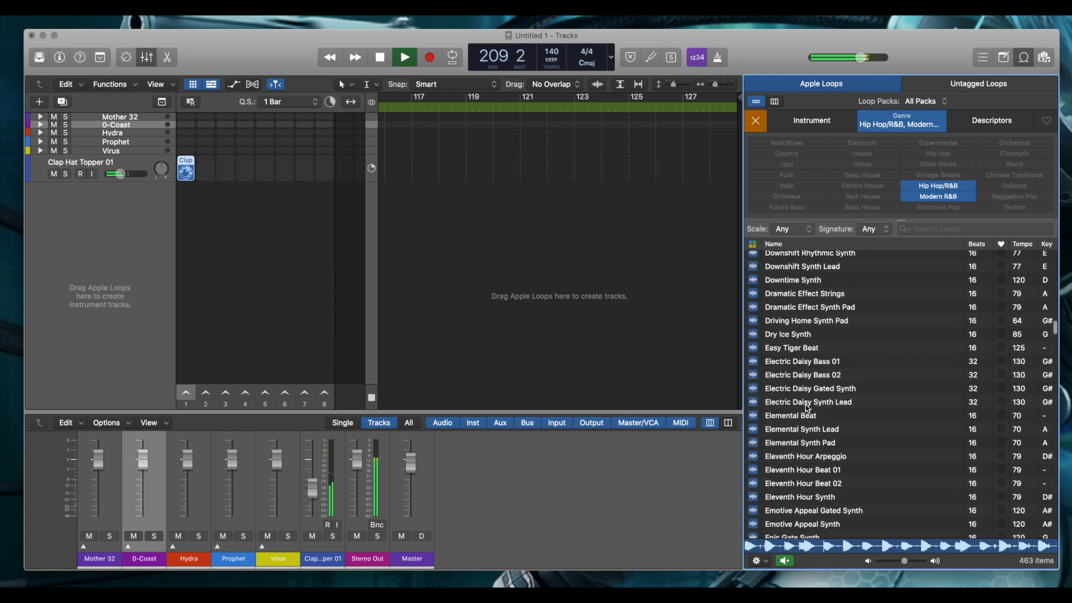
pyautogui.click(797, 346)
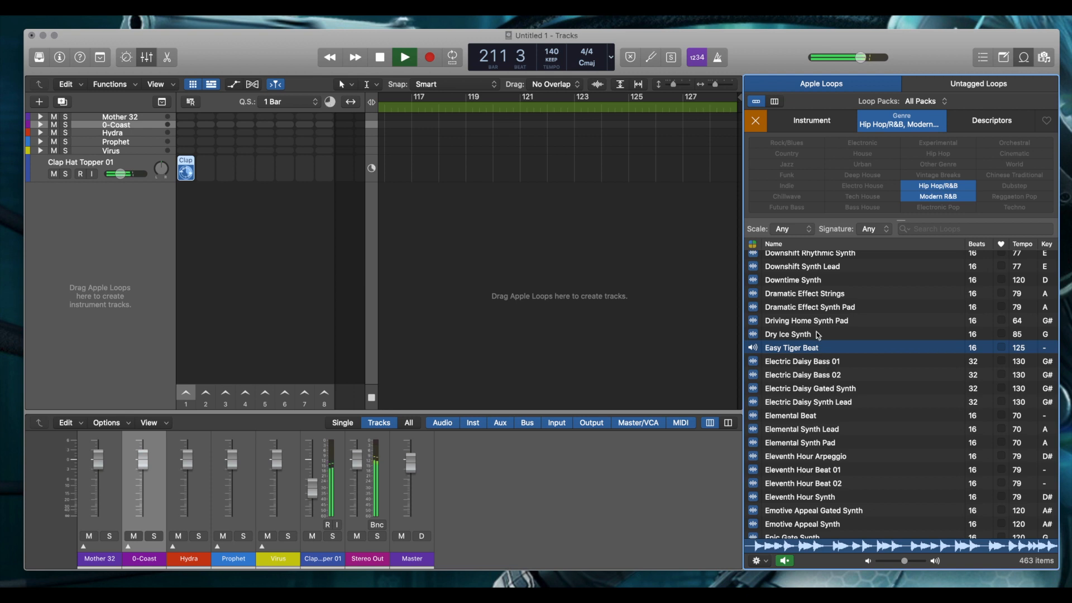
pyautogui.click(818, 335)
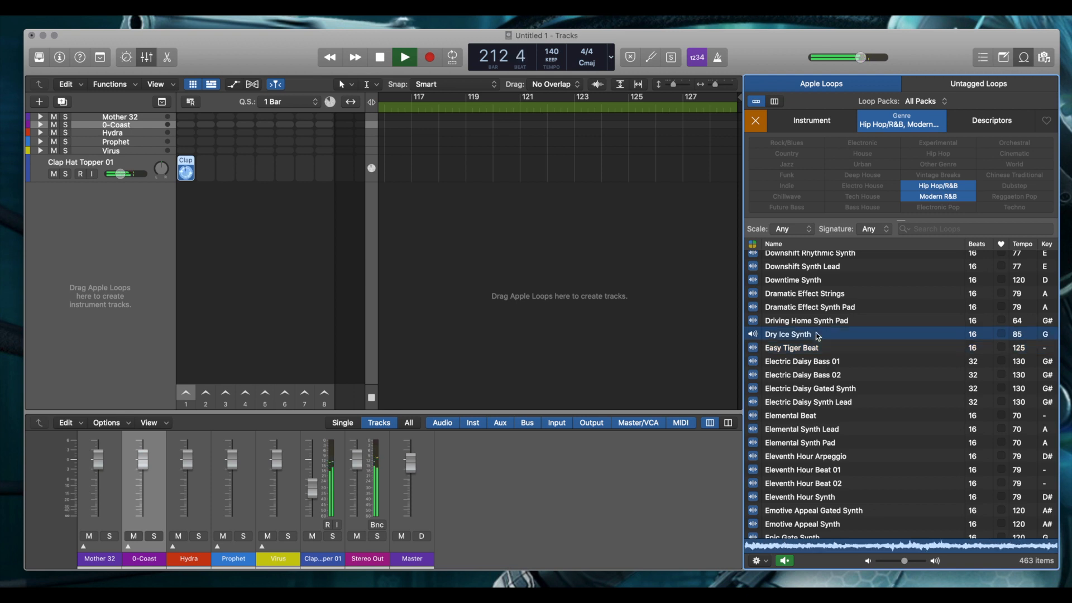
# Audition the Fairy Tale Harp loop and look over the neighbouring E and F loops.
pyautogui.scroll(-5, 823, 410)
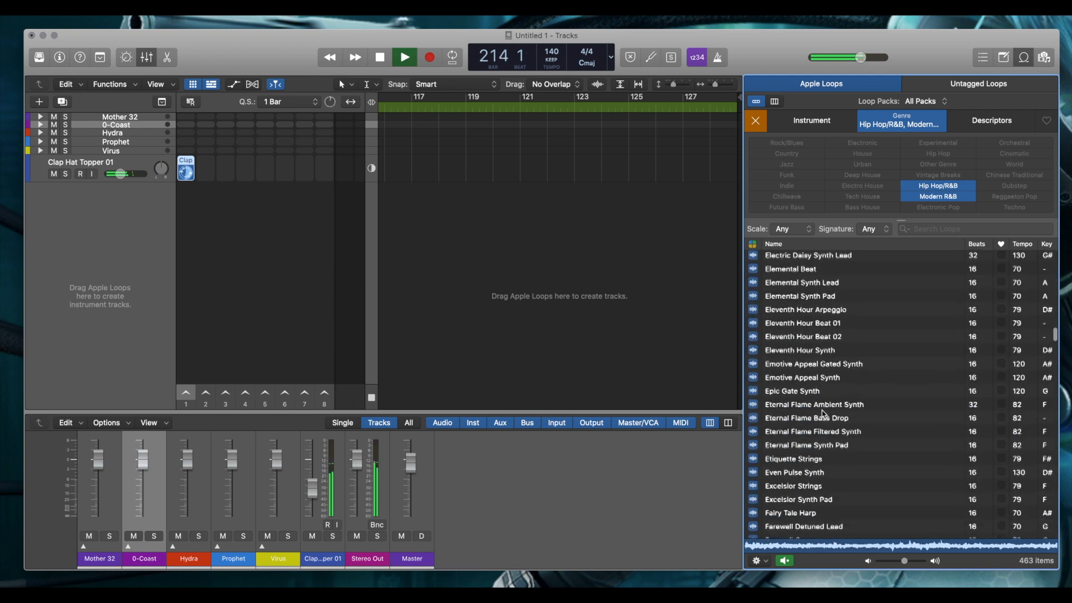
pyautogui.scroll(-2, 823, 413)
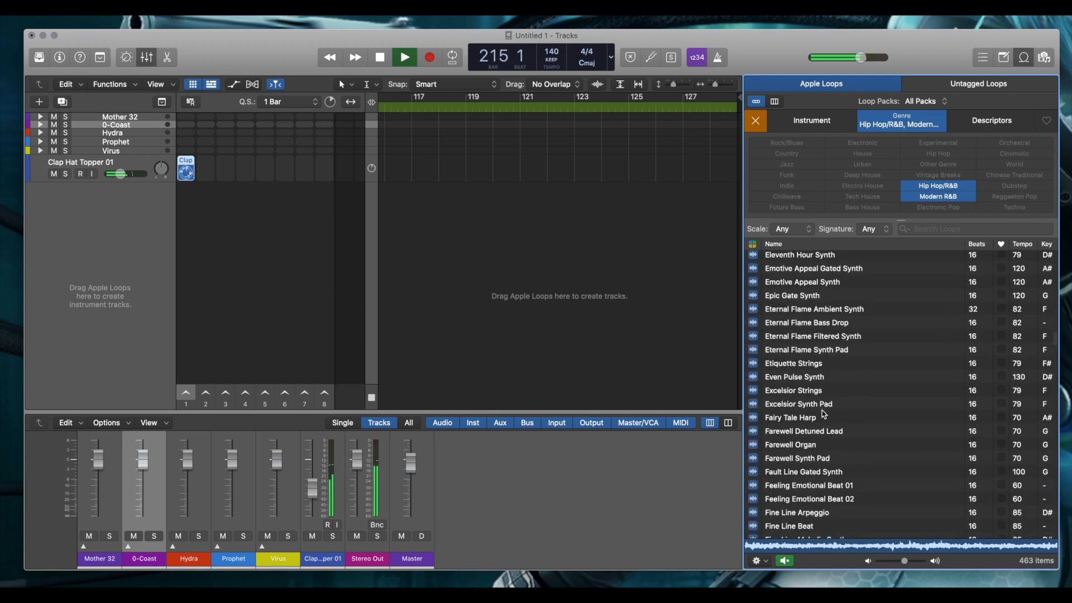
pyautogui.click(822, 416)
pyautogui.scroll(-1, 821, 412)
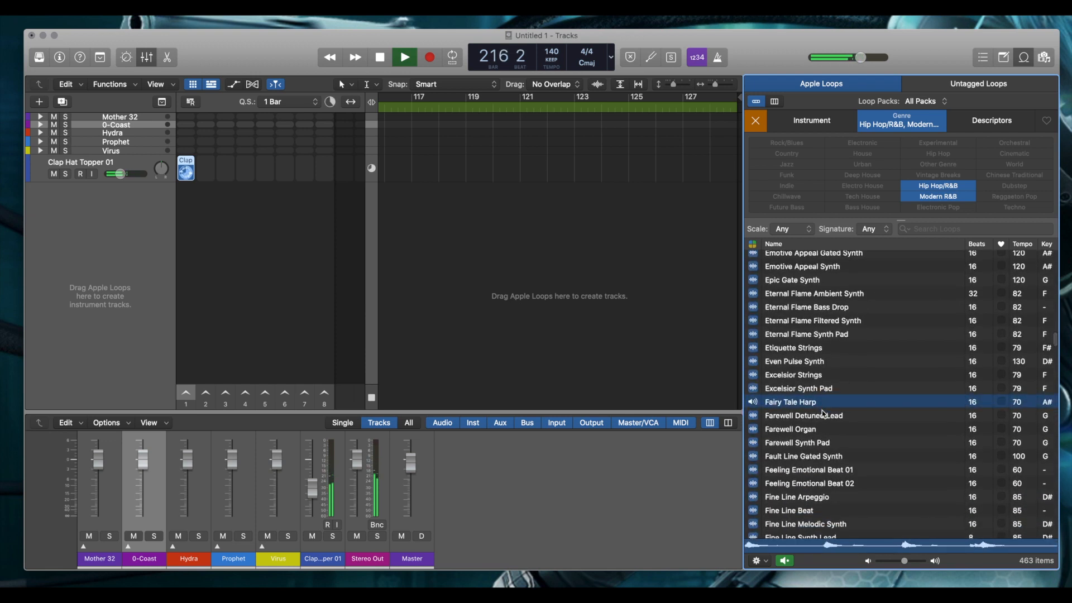
pyautogui.scroll(-2, 823, 413)
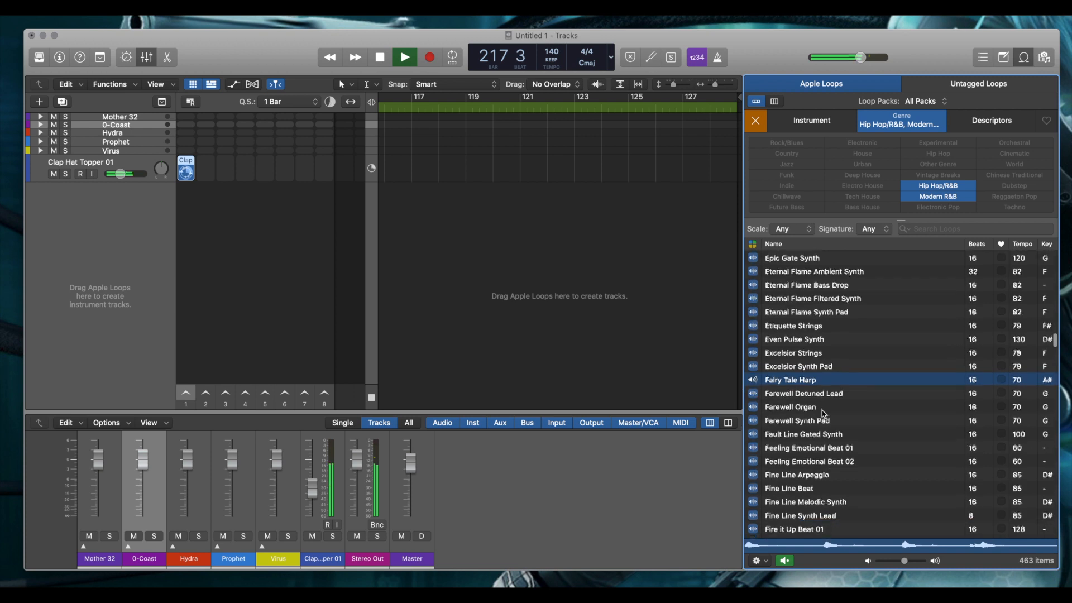
pyautogui.scroll(-1, 824, 413)
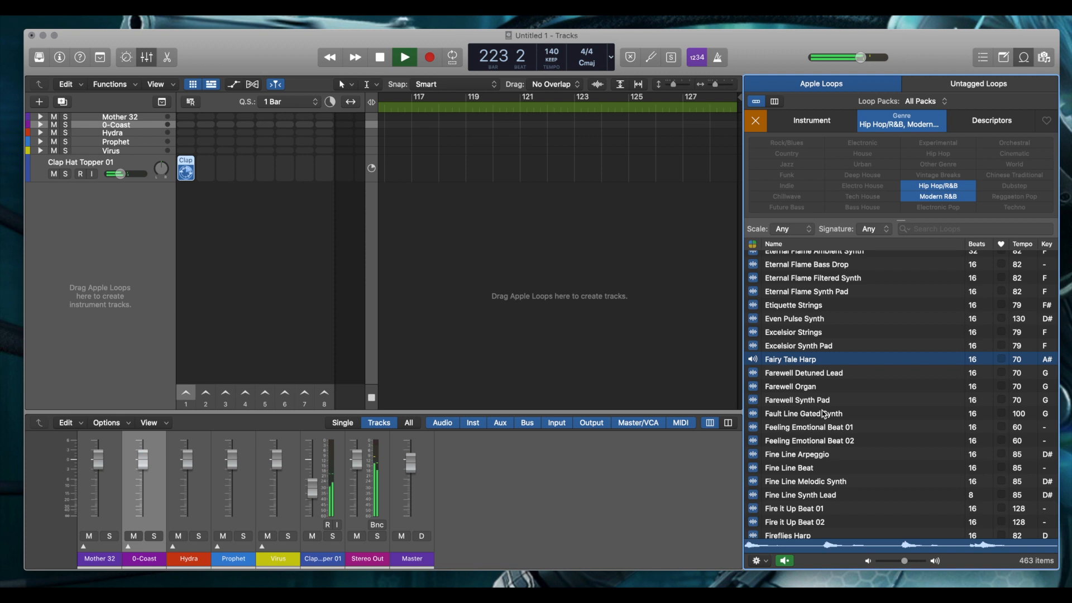
# Load the Fairy Tale Harp loop into a new Quick Sampler track and set the sampler to Classic mode.
pyautogui.moveTo(761, 363); pyautogui.dragTo(121, 231)
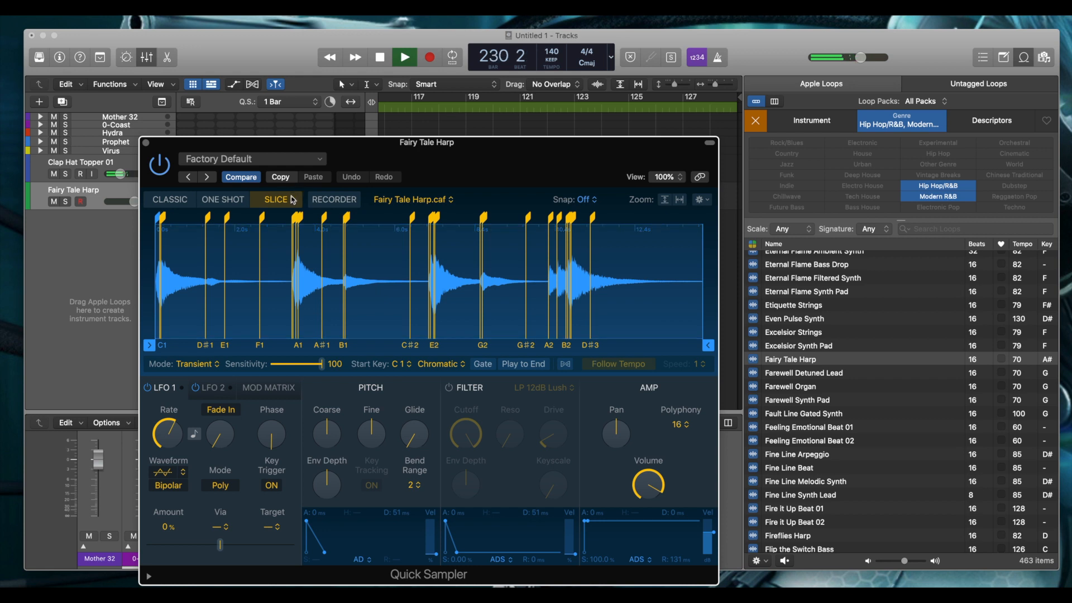
pyautogui.click(180, 202)
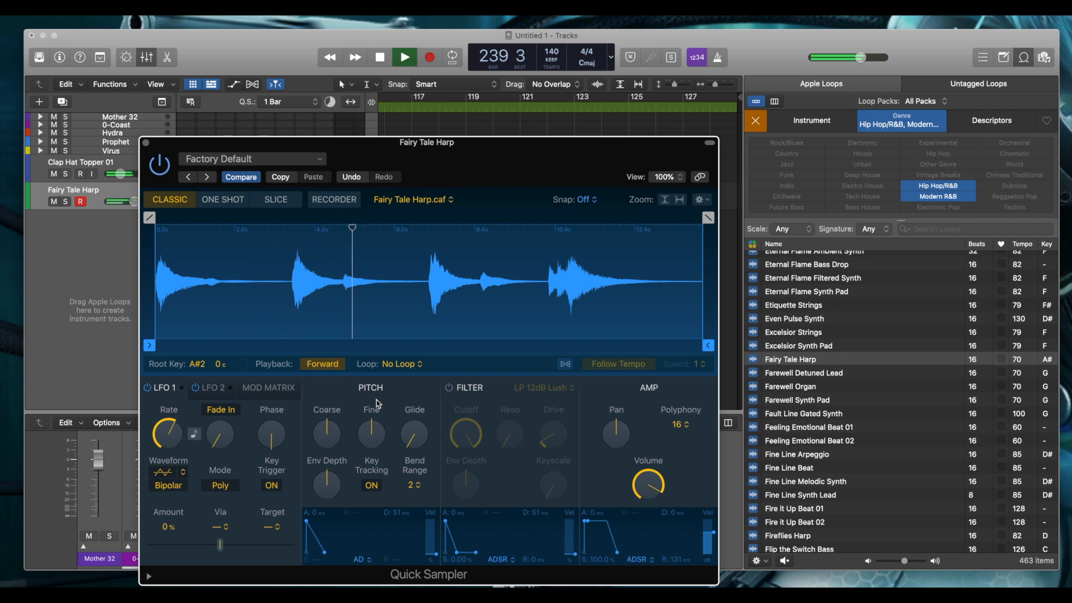
# Set both the loop mode and the playback direction of the Fairy Tale Harp sample to Reverse.
pyautogui.click(398, 363)
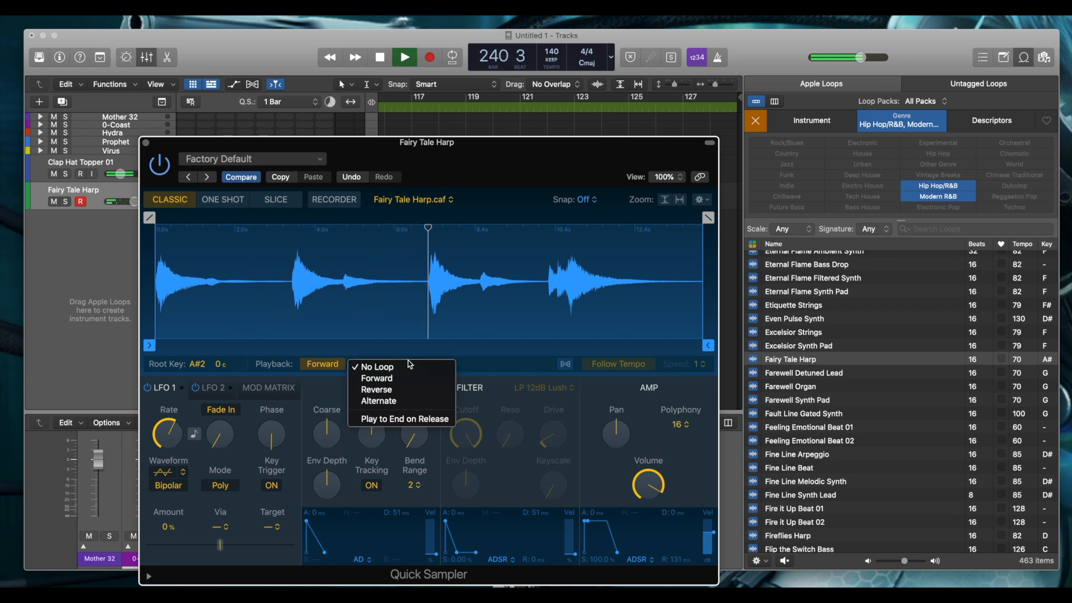
pyautogui.click(402, 390)
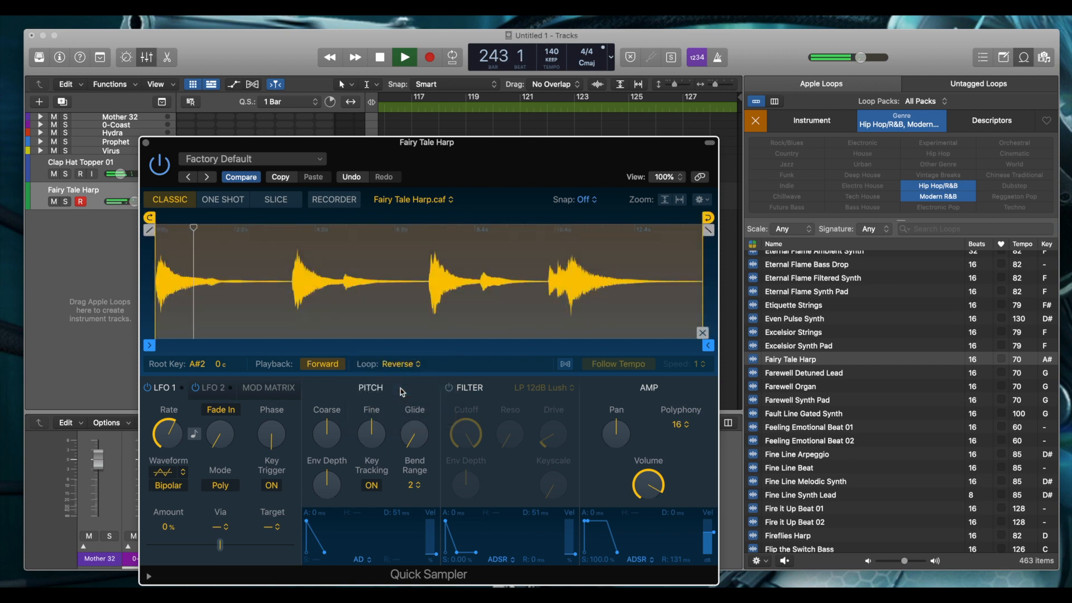
pyautogui.click(330, 366)
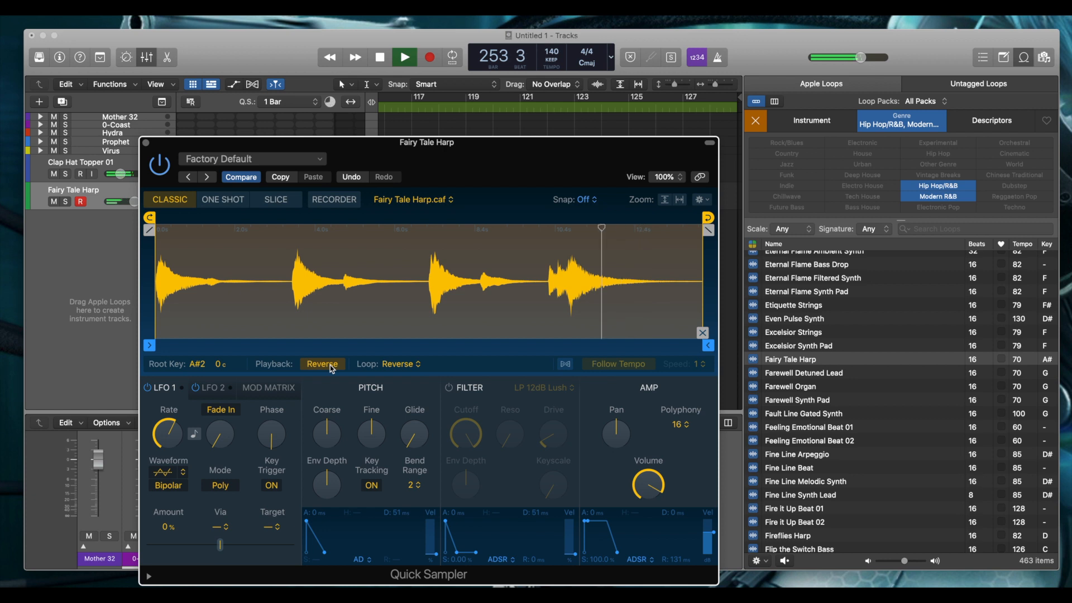
# Set the Live Loops grid's quantize start to 2 Bars and turn on the metronome.
pyautogui.moveTo(503, 137); pyautogui.dragTo(517, 136)
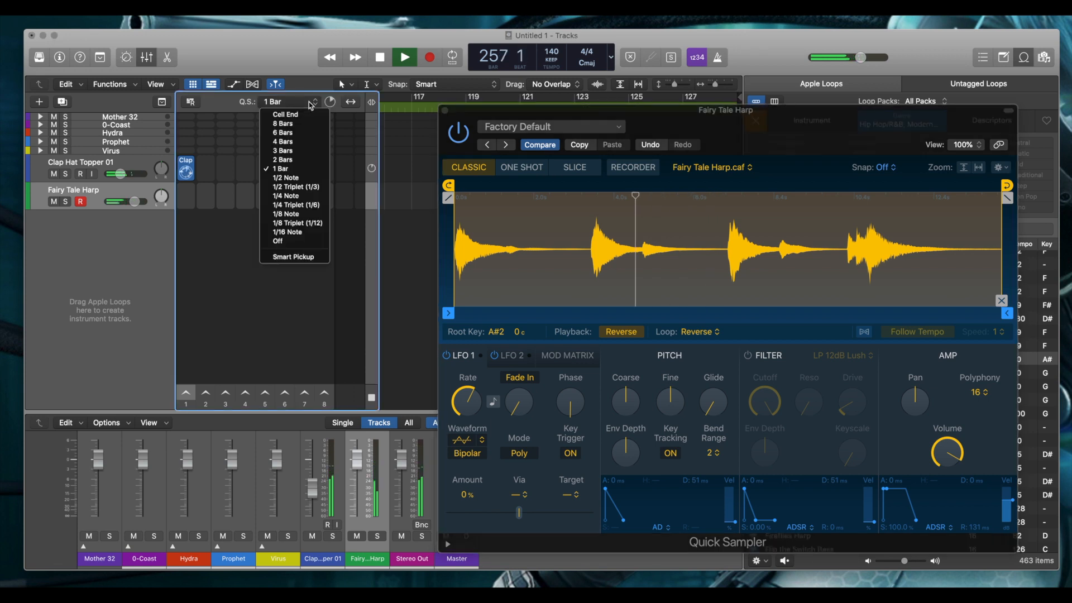
pyautogui.click(284, 159)
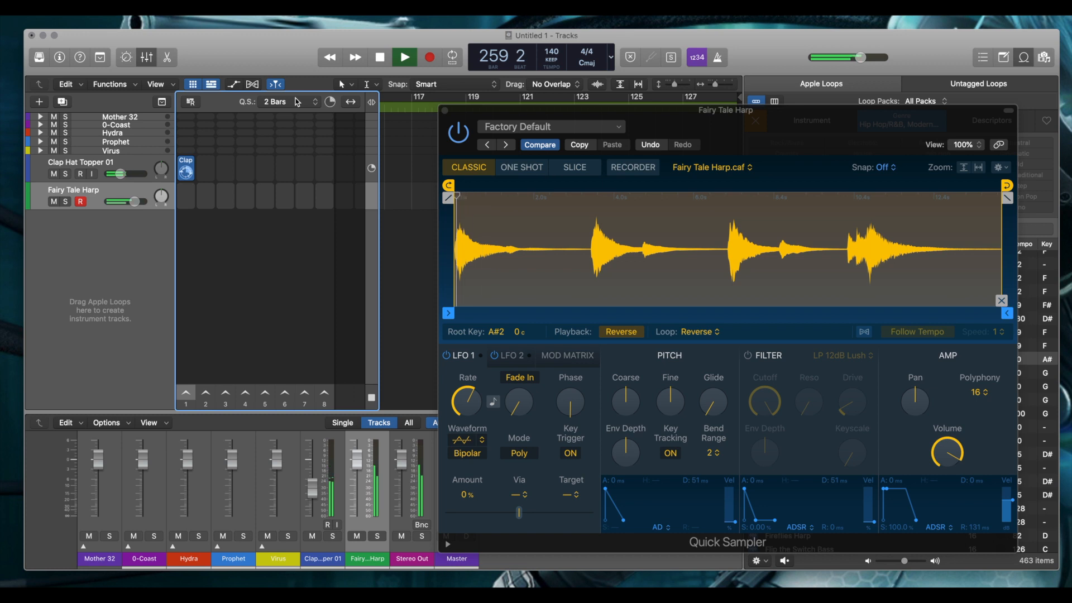
pyautogui.moveTo(198, 206)
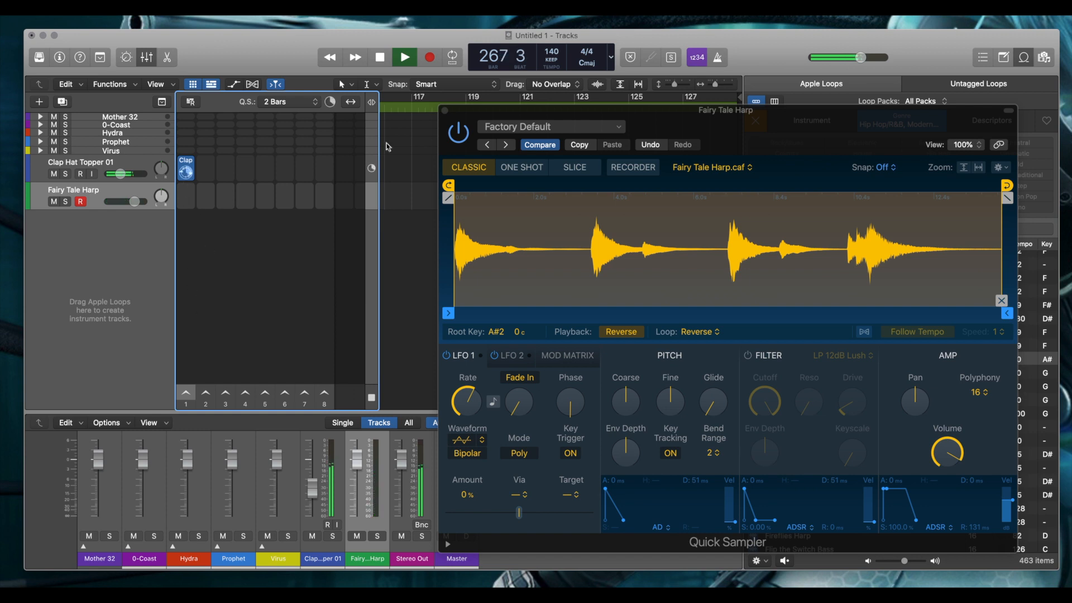
pyautogui.click(721, 57)
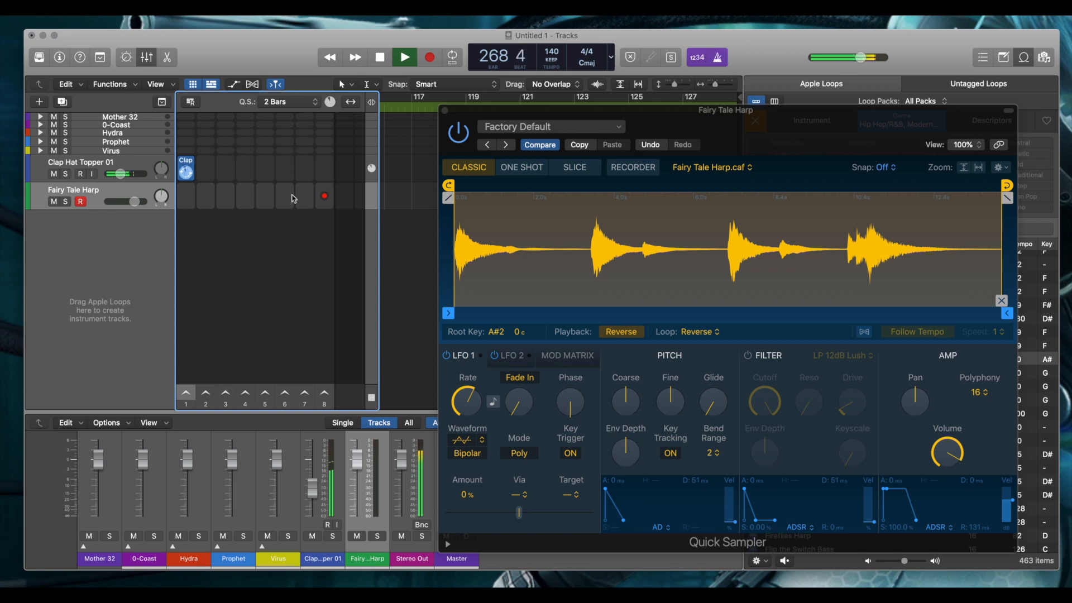
# Record a part into the Fairy Tale Harp track's first grid cell, stop recording and play the cell back.
pyautogui.click(186, 196)
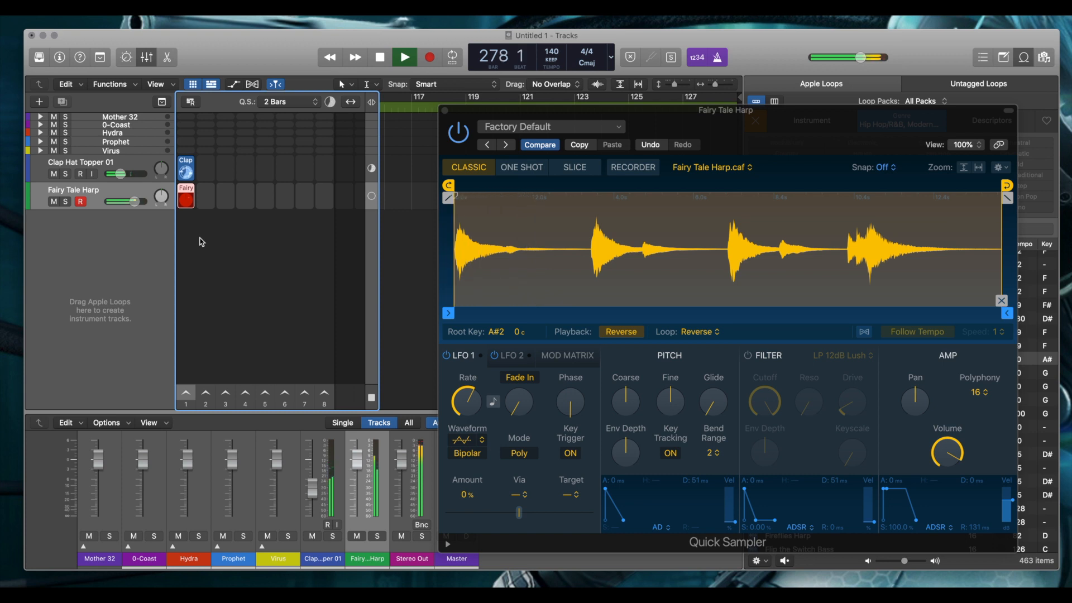
pyautogui.click(225, 195)
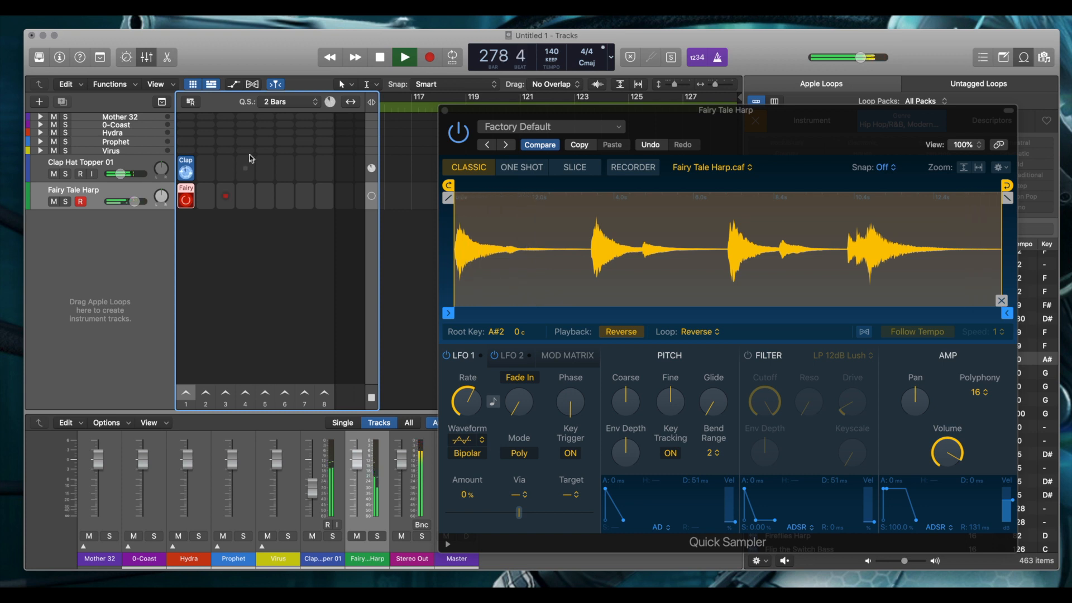
pyautogui.click(380, 59)
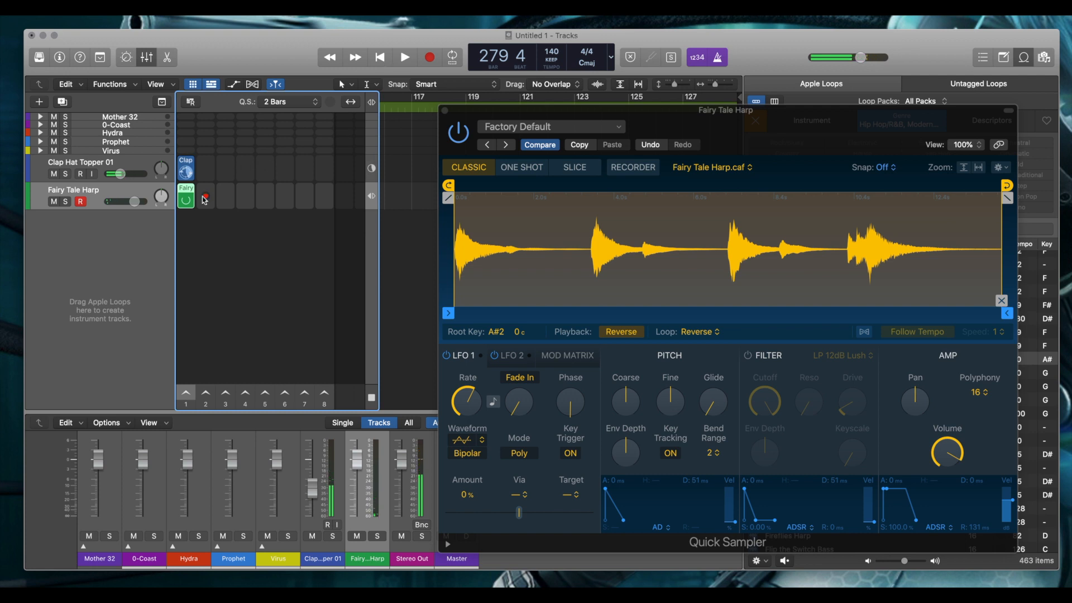
pyautogui.click(187, 202)
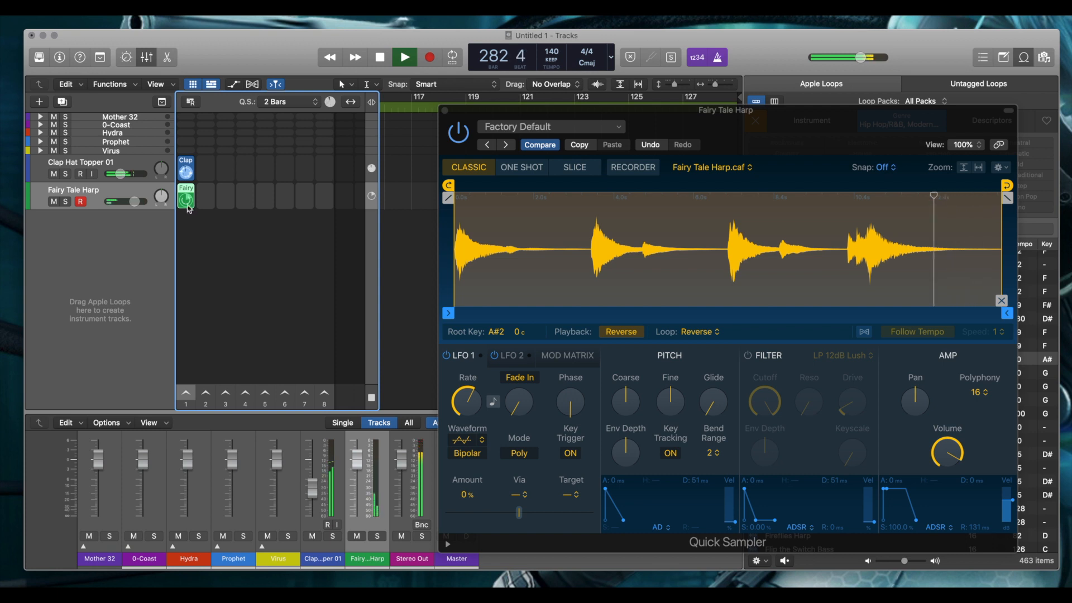
# Open the recorded Fairy Tale Harp cell in the Piano Roll and move its C3 note to the start of bar 1.
pyautogui.press('p')
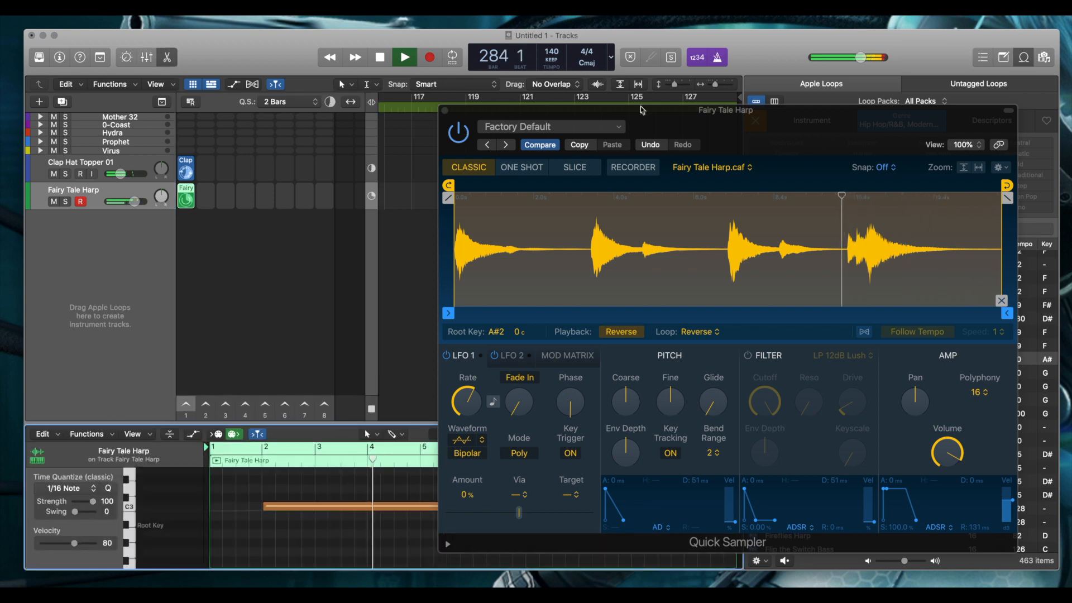
pyautogui.press('super+w')
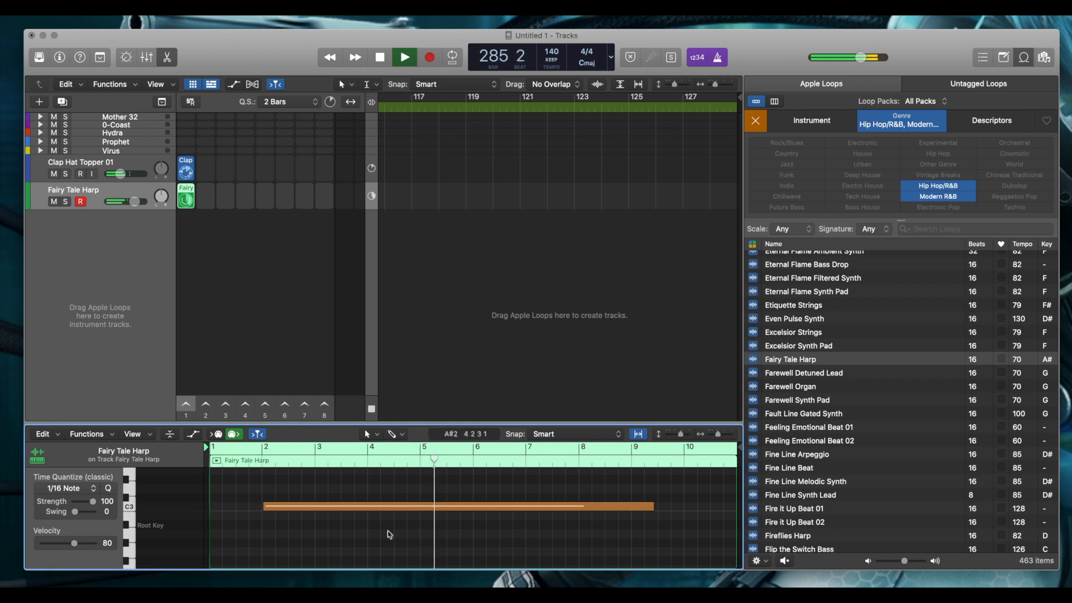
pyautogui.click(387, 506)
pyautogui.moveTo(387, 507); pyautogui.dragTo(335, 512)
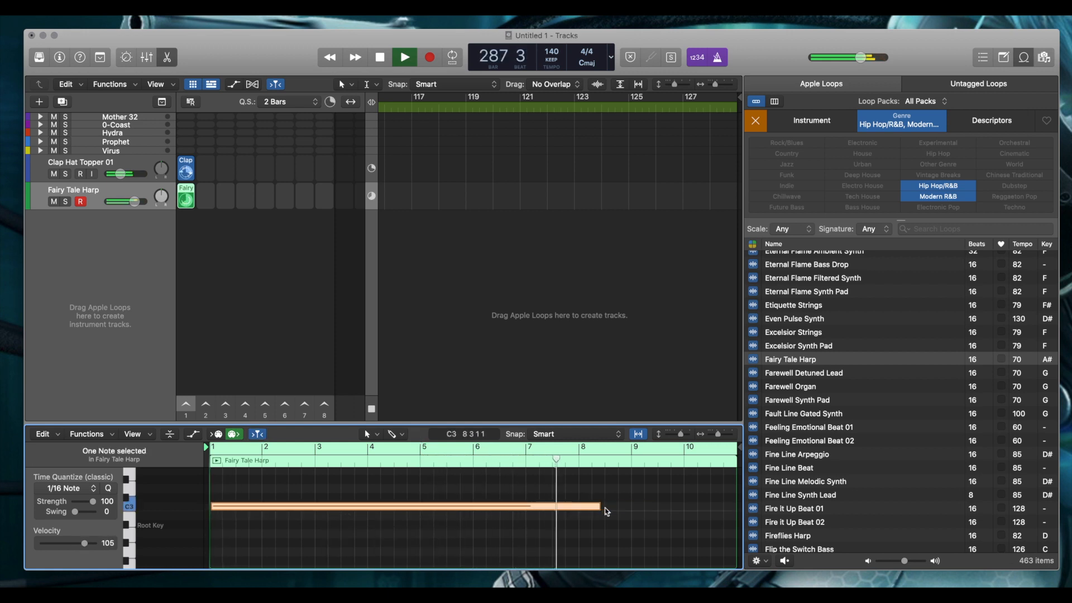
# Shorten the C3 note and trim the Fairy Tale Harp cell's length so that both end at bar 7.
pyautogui.moveTo(599, 506); pyautogui.dragTo(524, 507)
pyautogui.moveTo(735, 447); pyautogui.dragTo(523, 448)
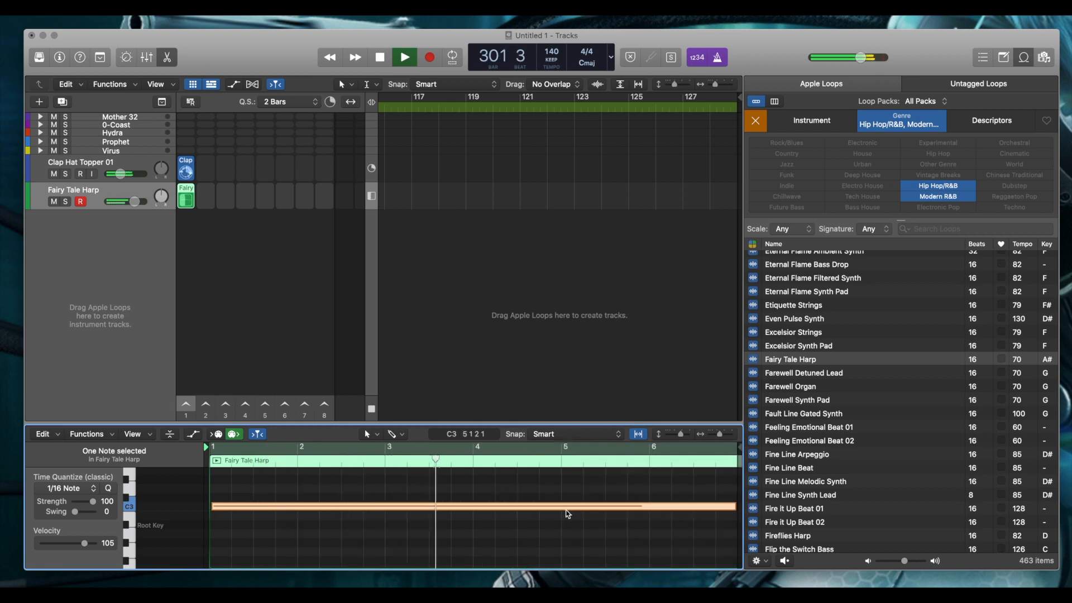
pyautogui.press('super+Left')
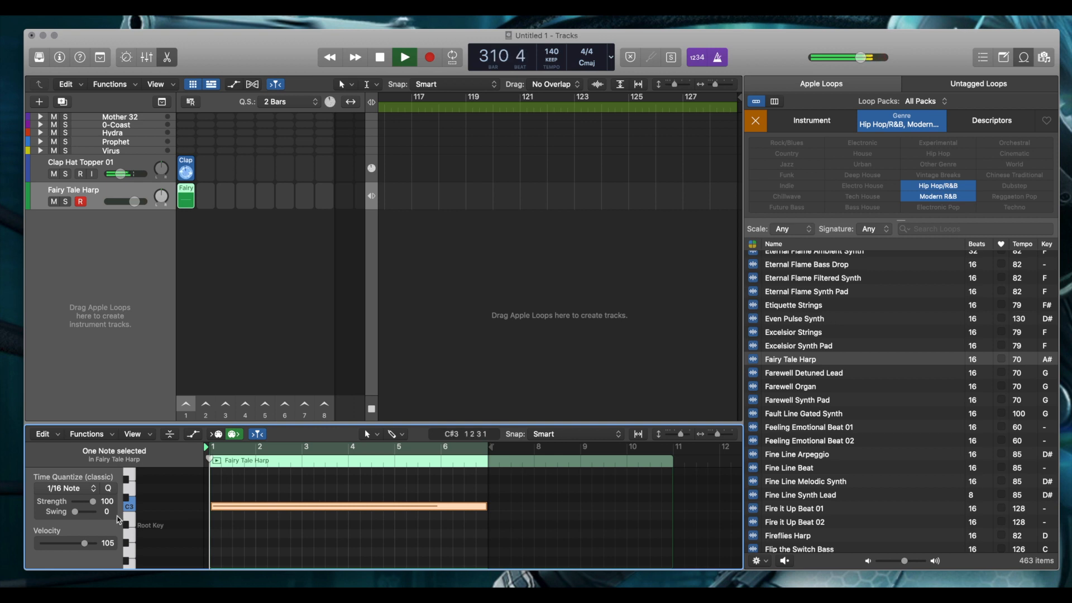
# Play scene 1 to audition both cells together, stop the Fairy Tale Harp cell and stop playback.
pyautogui.click(190, 411)
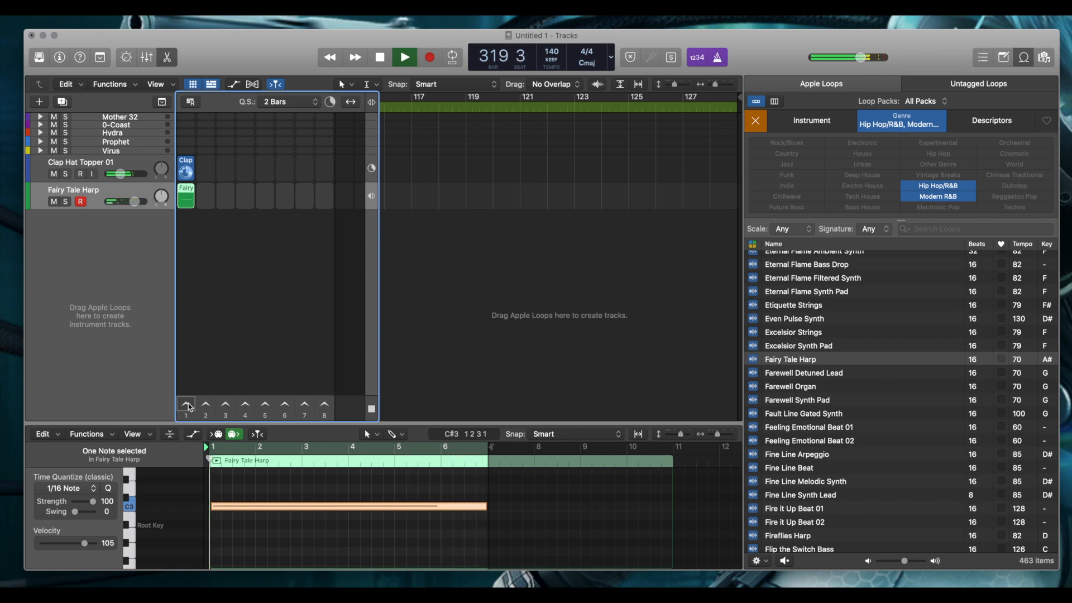
pyautogui.press('space')
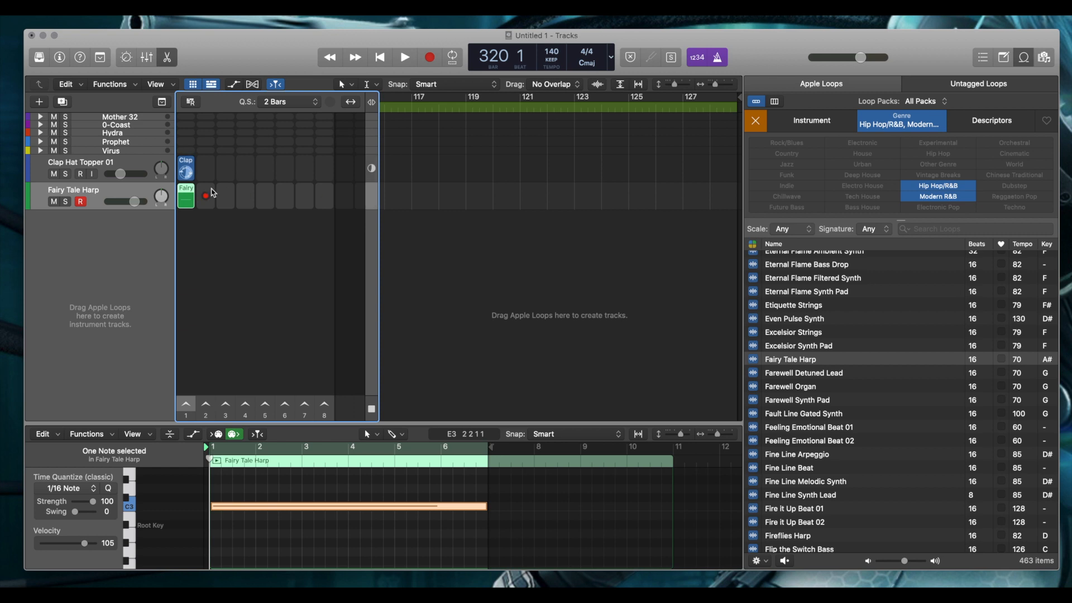
pyautogui.rightClick(187, 193)
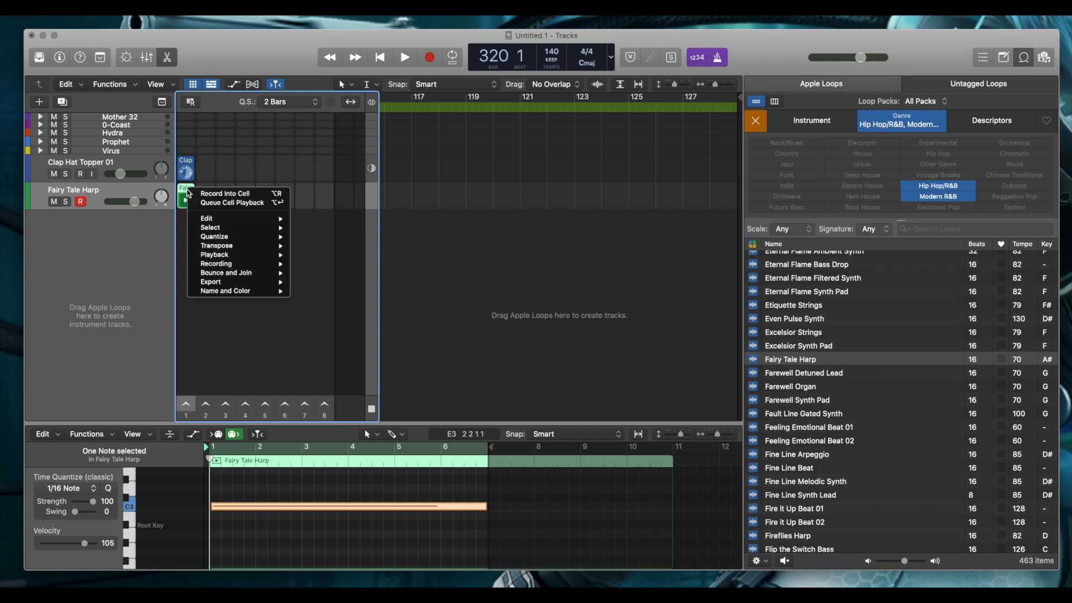
pyautogui.click(229, 360)
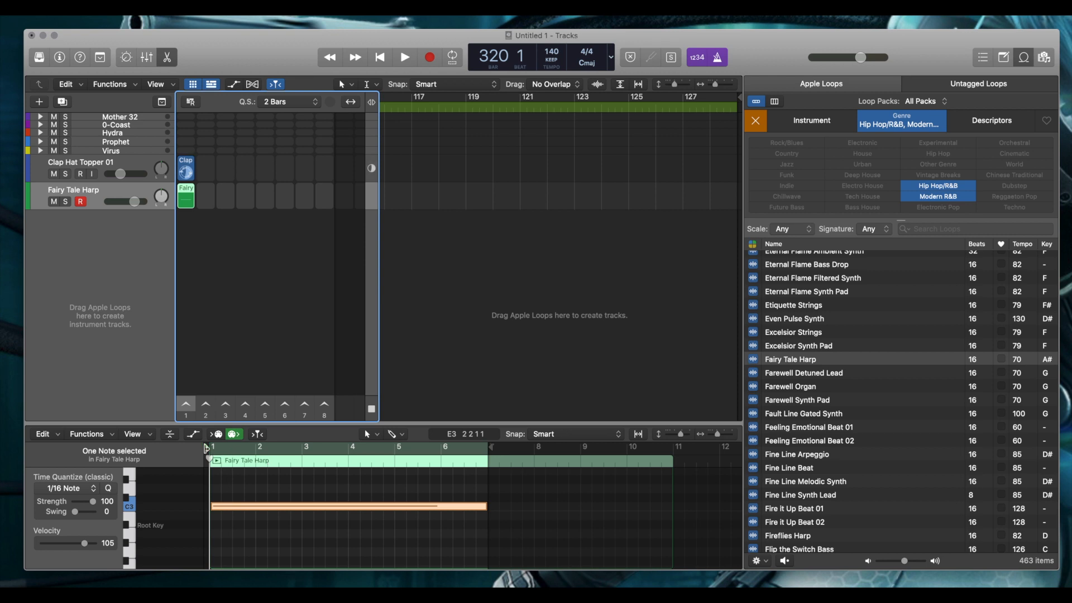
pyautogui.click(186, 404)
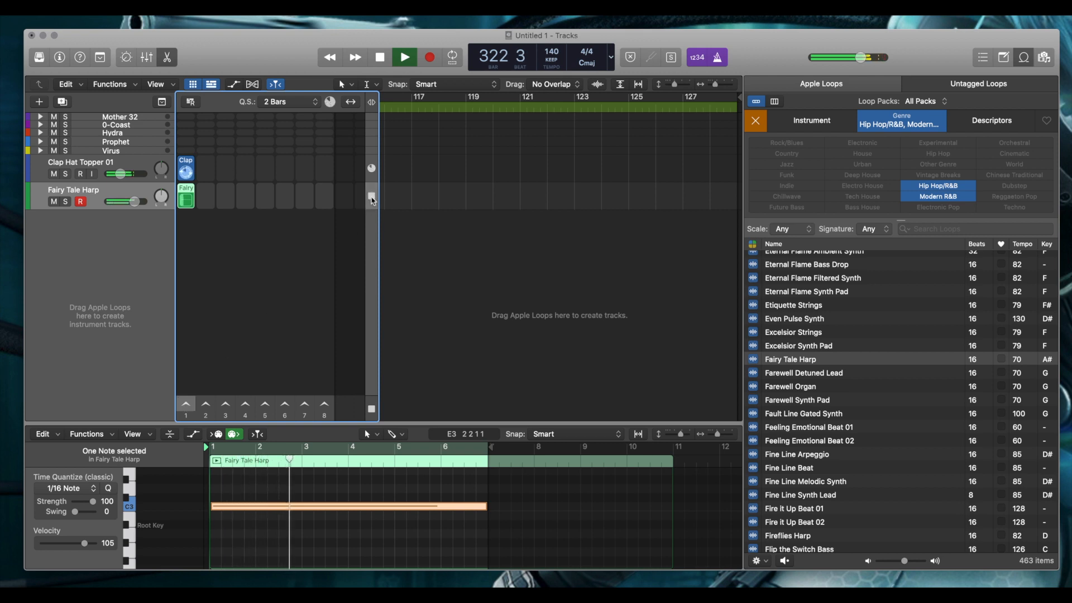
pyautogui.click(372, 198)
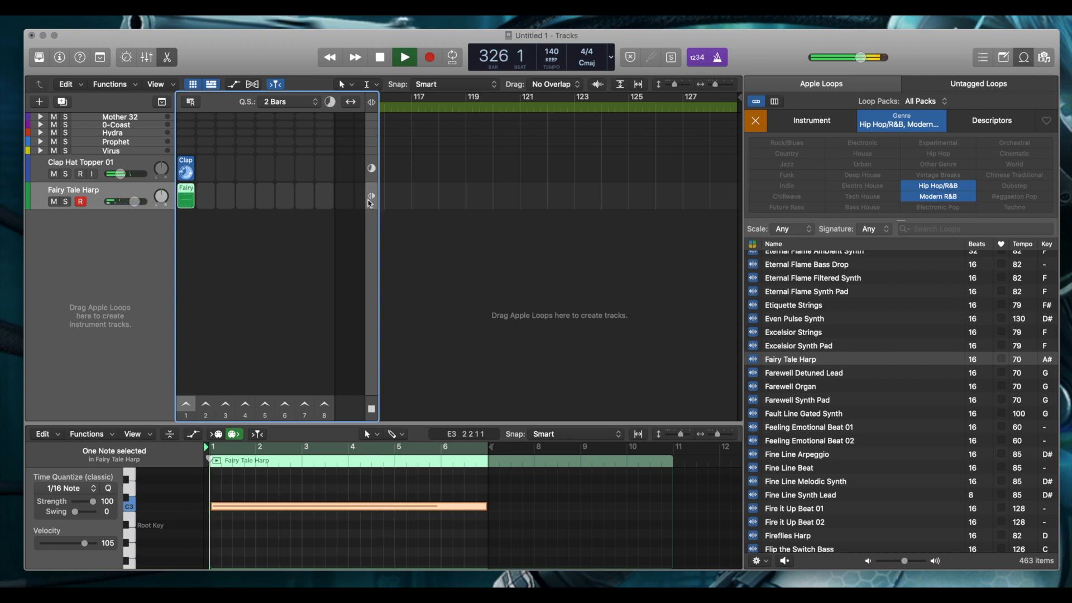
pyautogui.press('space')
pyautogui.moveTo(205, 208)
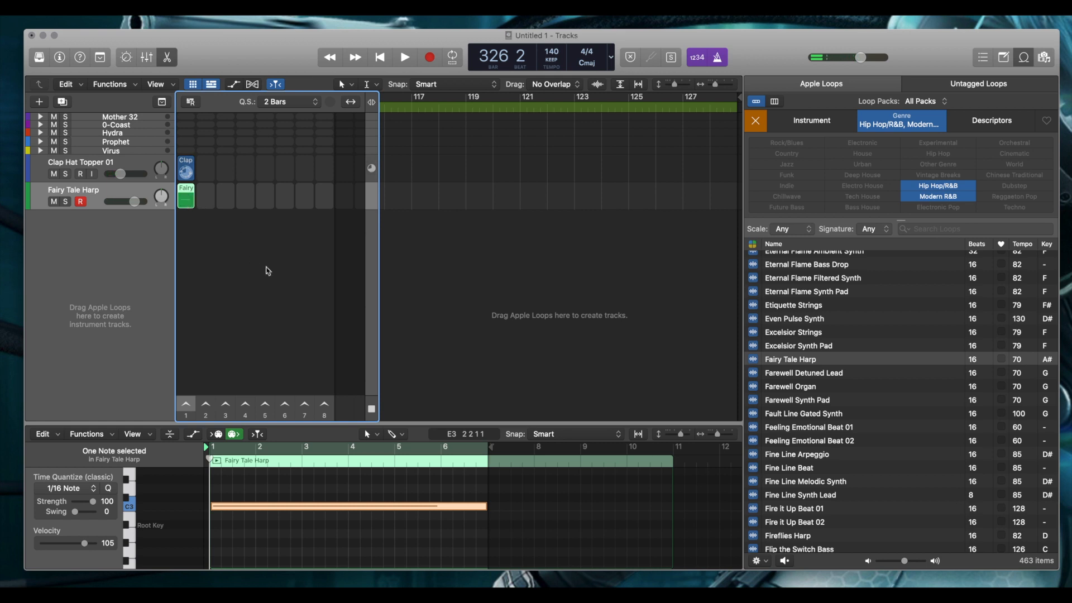
# Turn on Quick Help to show descriptions of the grid and Piano Roll controls.
pyautogui.click(378, 434)
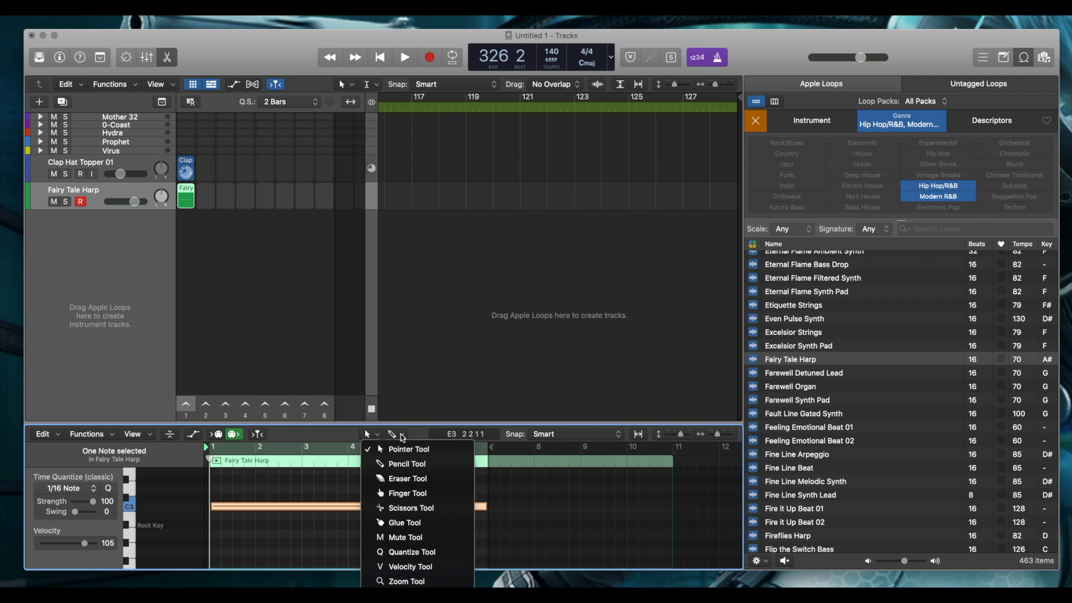
pyautogui.click(463, 400)
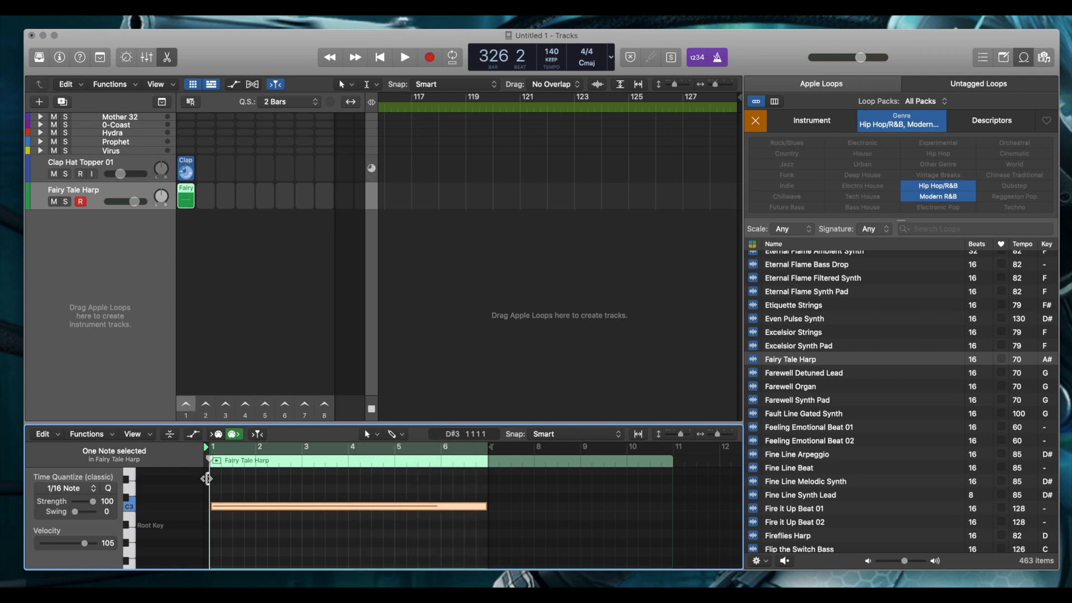
pyautogui.click(372, 197)
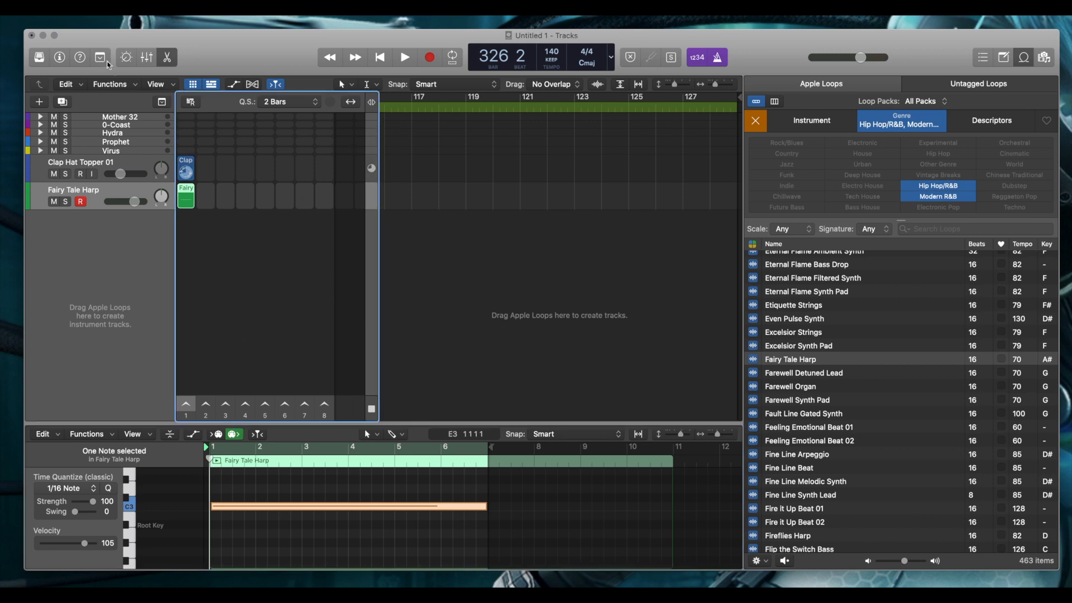
pyautogui.click(81, 57)
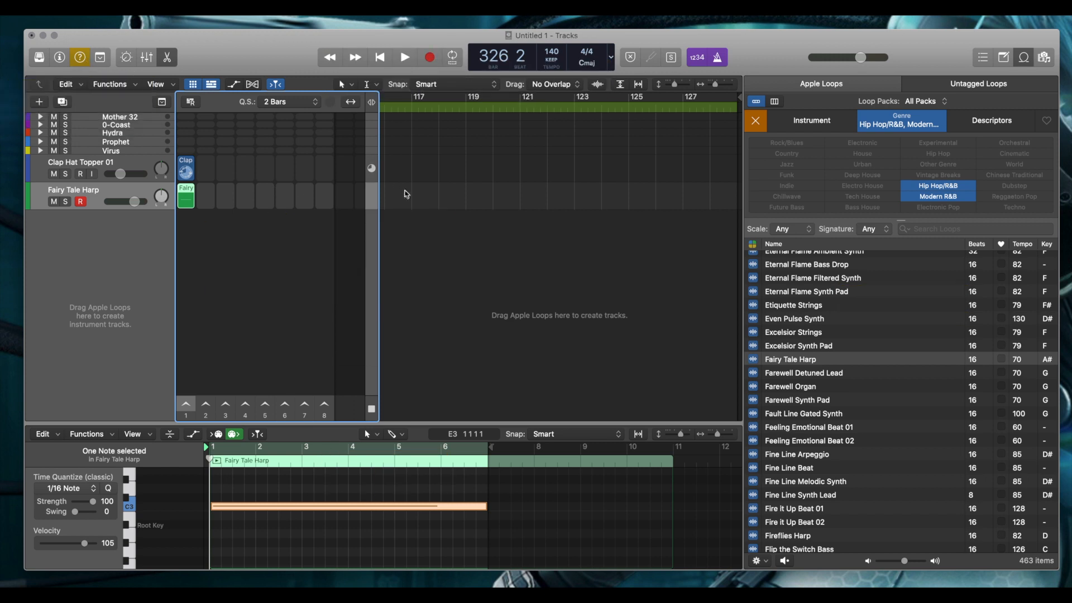
pyautogui.moveTo(375, 196)
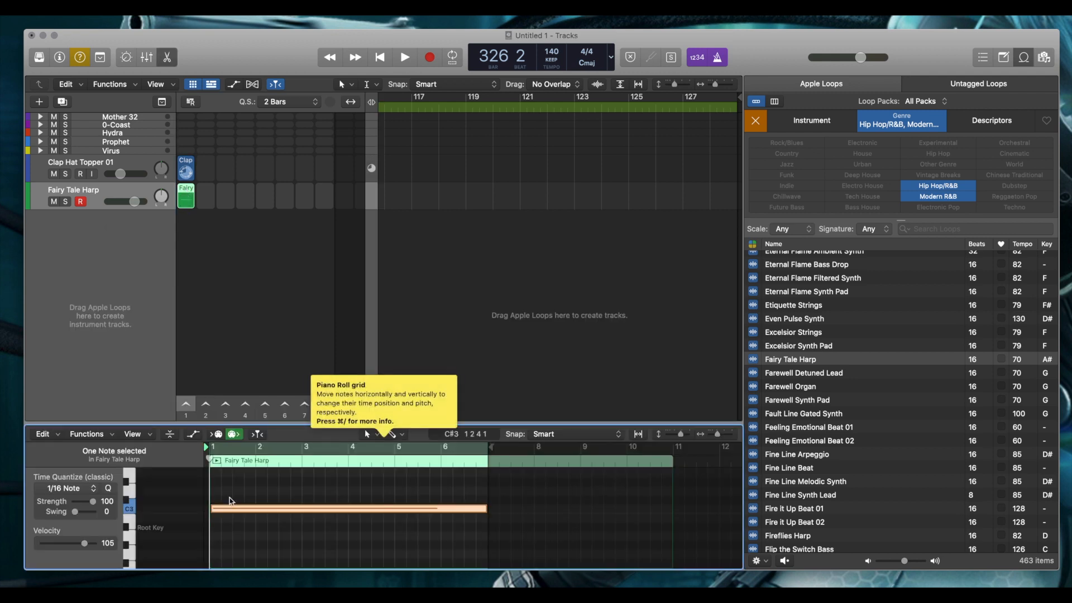
pyautogui.click(106, 435)
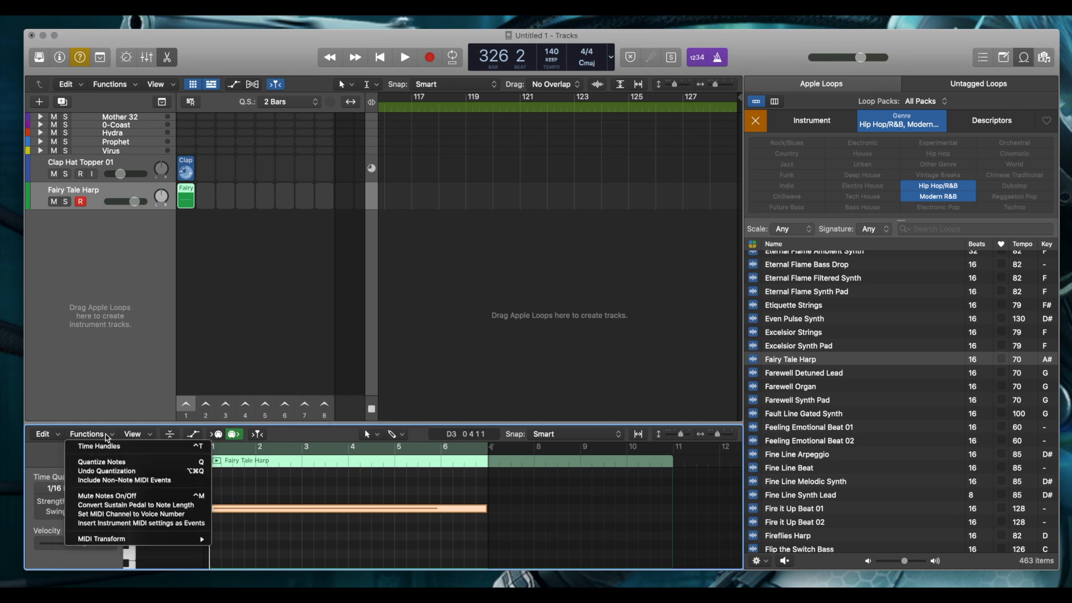
pyautogui.click(54, 439)
pyautogui.click(56, 435)
pyautogui.click(58, 439)
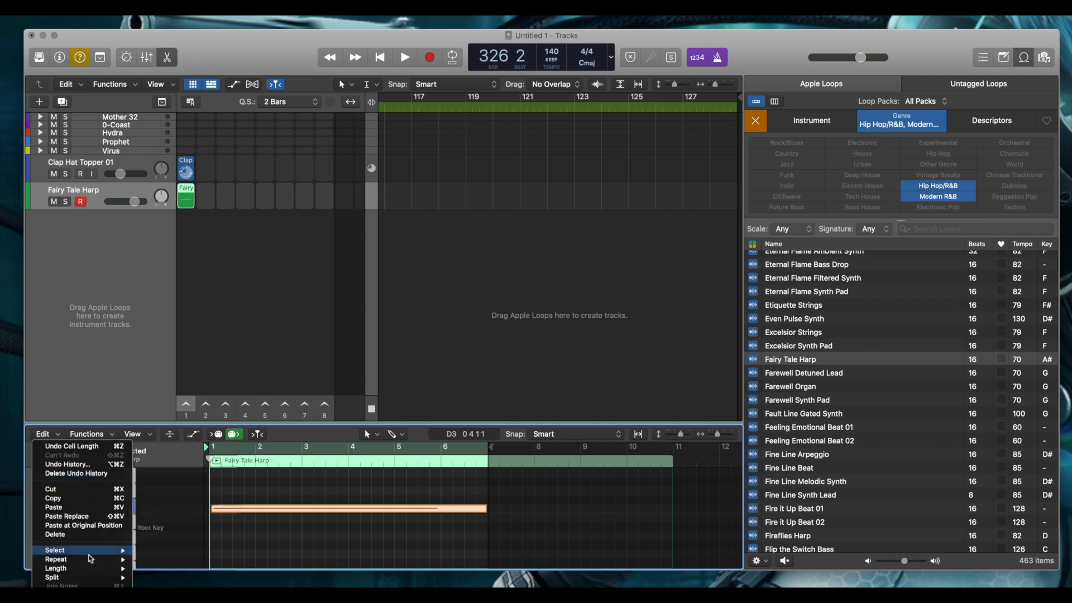
pyautogui.moveTo(112, 559)
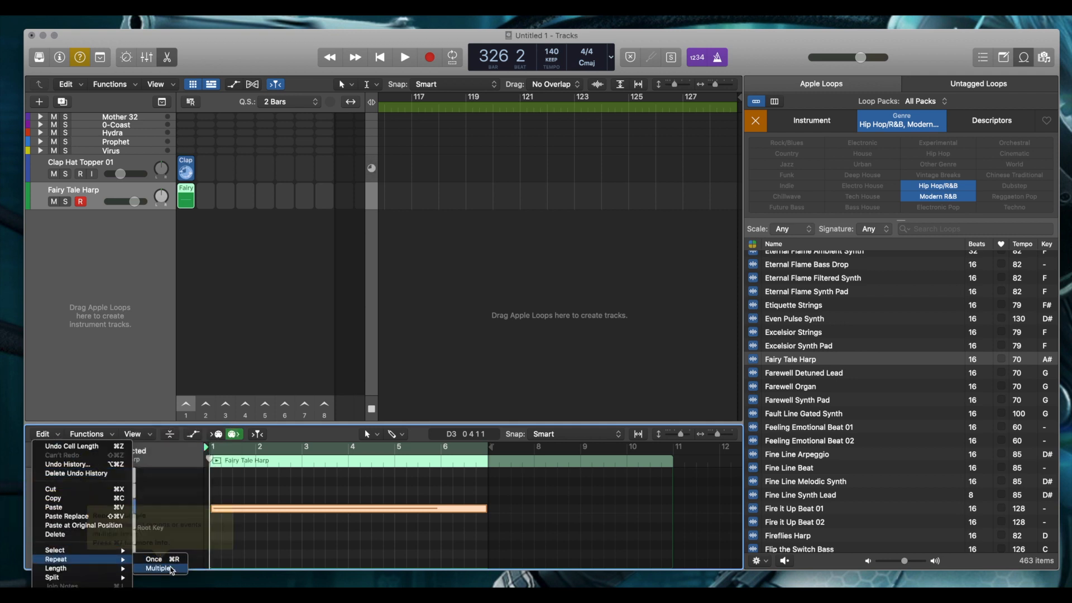
pyautogui.click(159, 567)
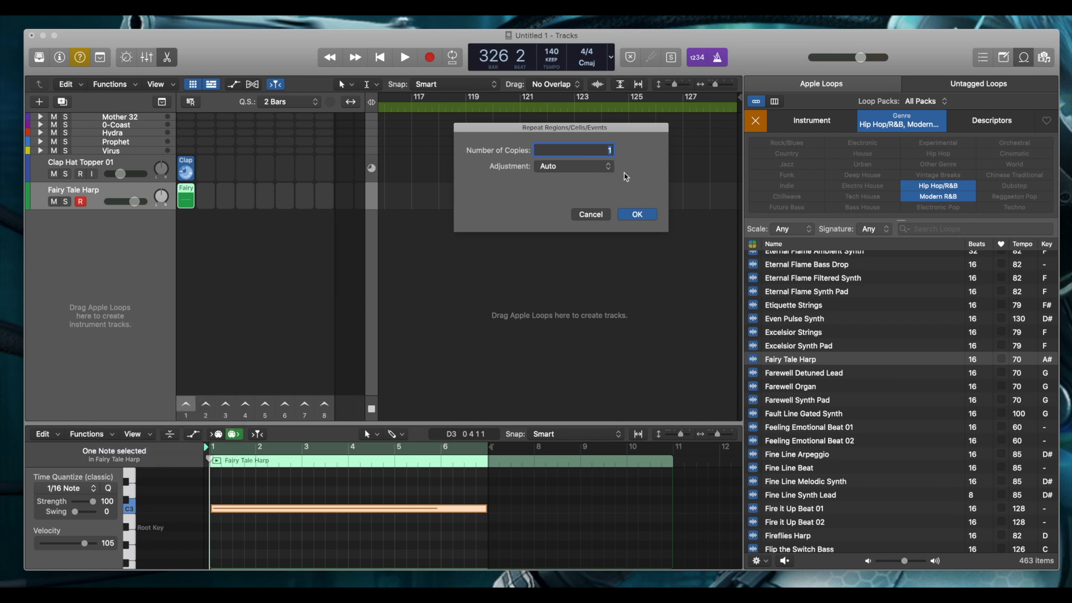
pyautogui.click(590, 214)
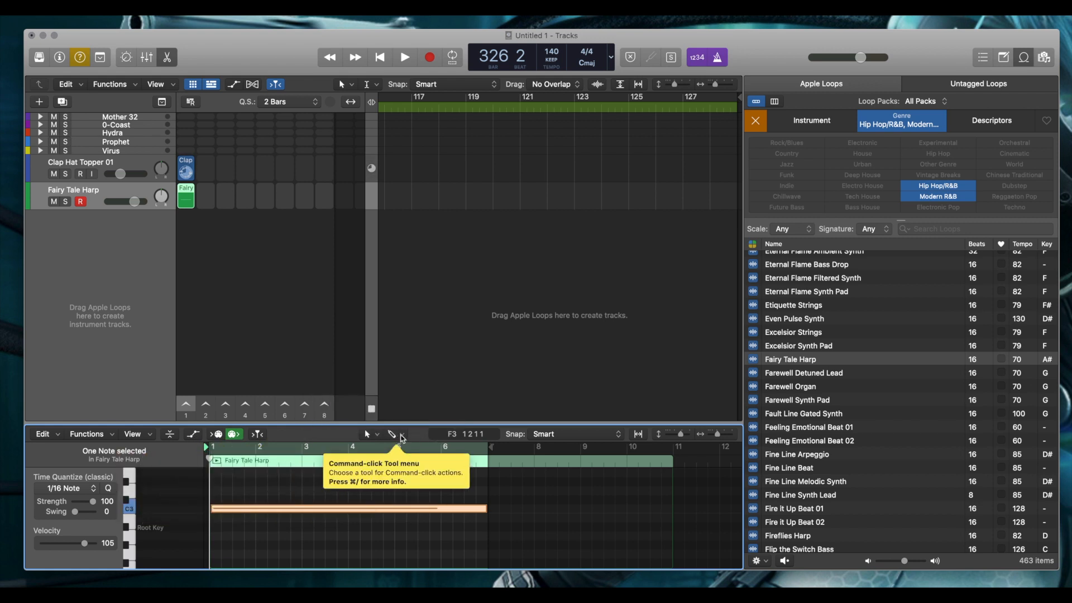
# Try to apply Trim Note End to Following Notes (Force Legato) to the Fairy Tale Harp cell's C3 note.
pyautogui.click(403, 435)
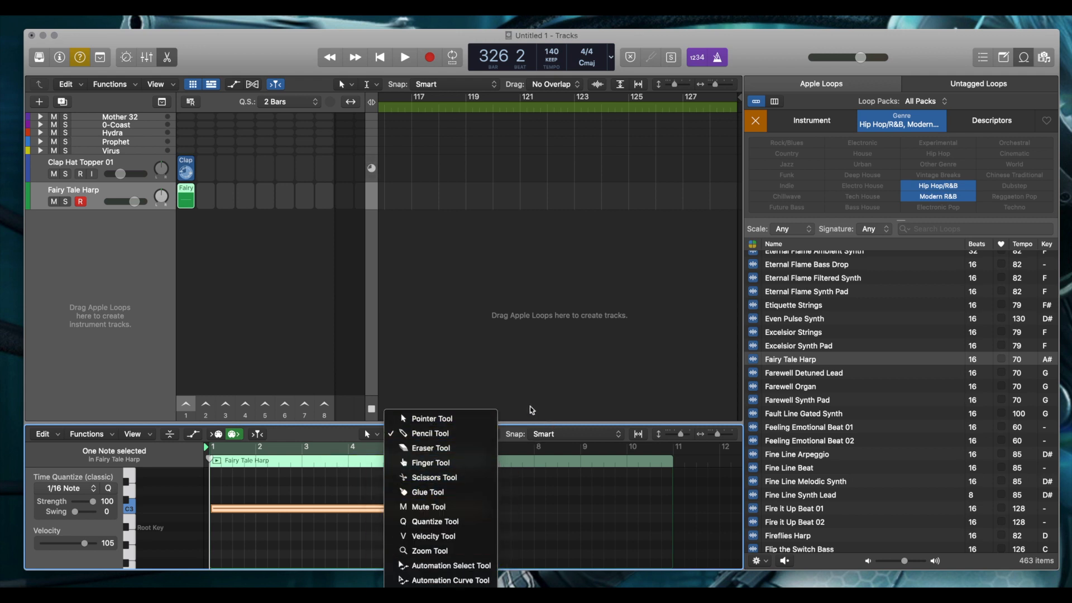
pyautogui.click(531, 409)
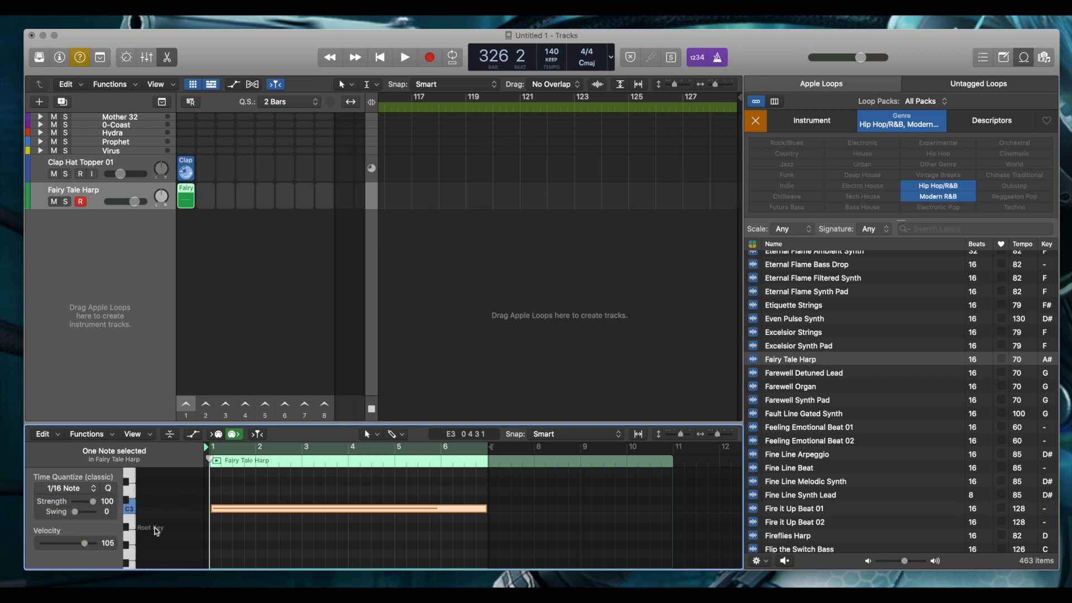
pyautogui.rightClick(229, 508)
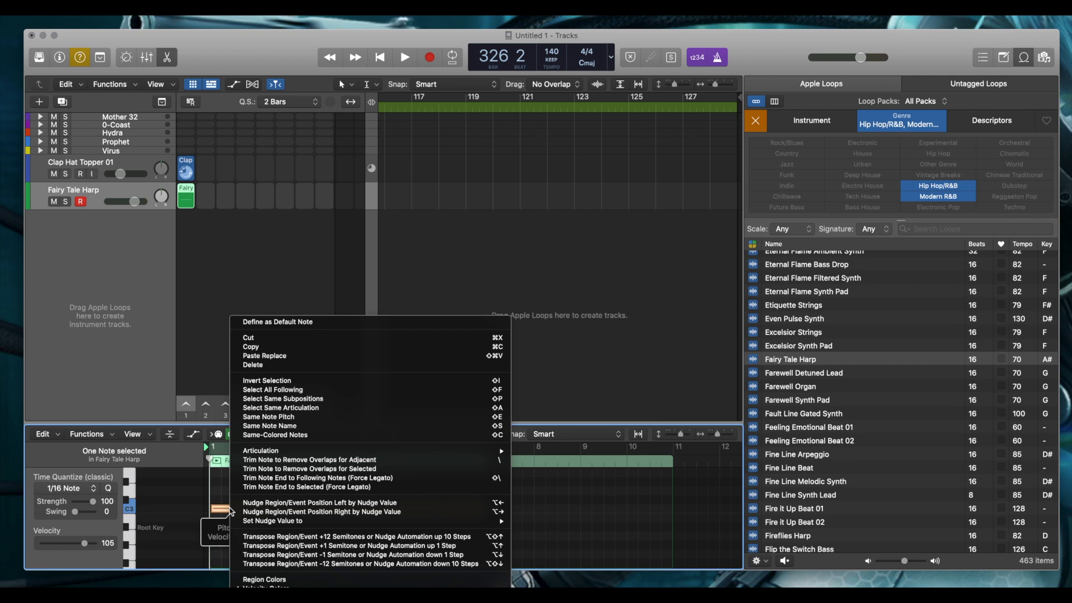
pyautogui.click(312, 478)
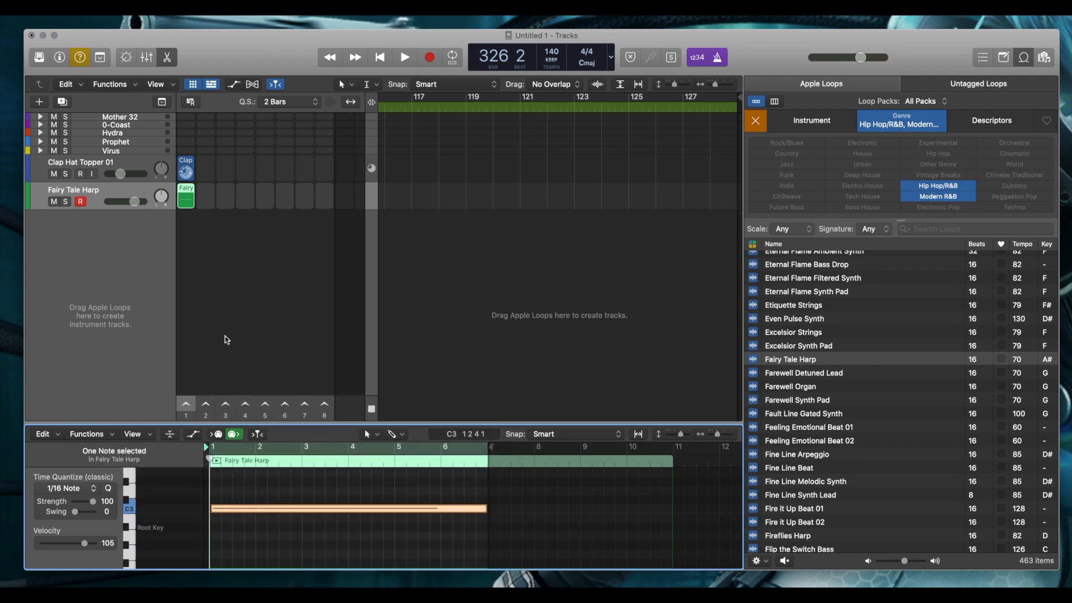
# Trigger the first Fairy Tale Harp cell and check the Piano Roll's snap options.
pyautogui.click(186, 201)
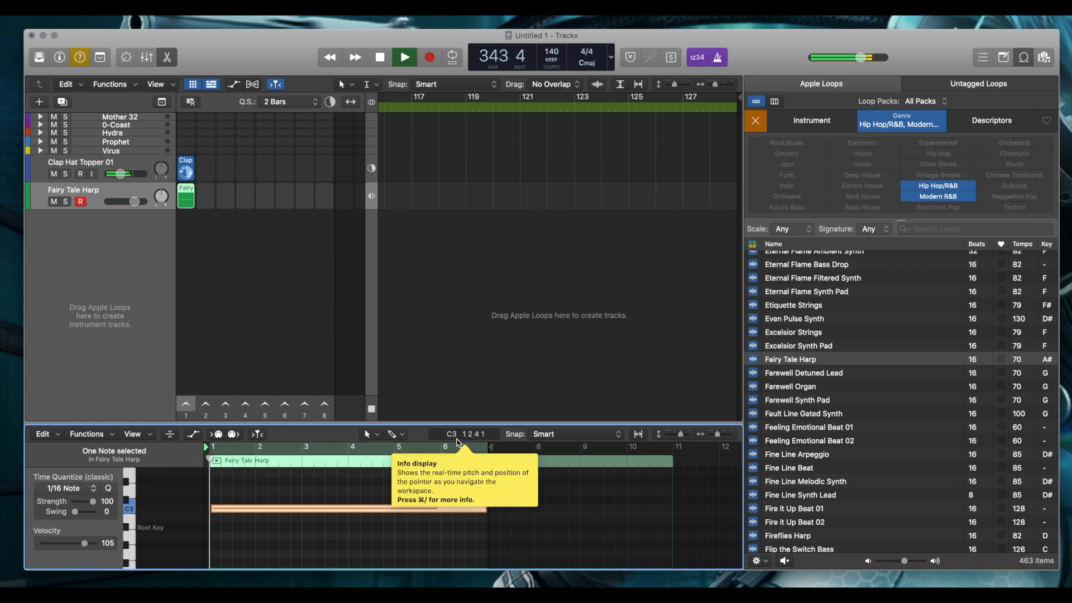
pyautogui.click(552, 434)
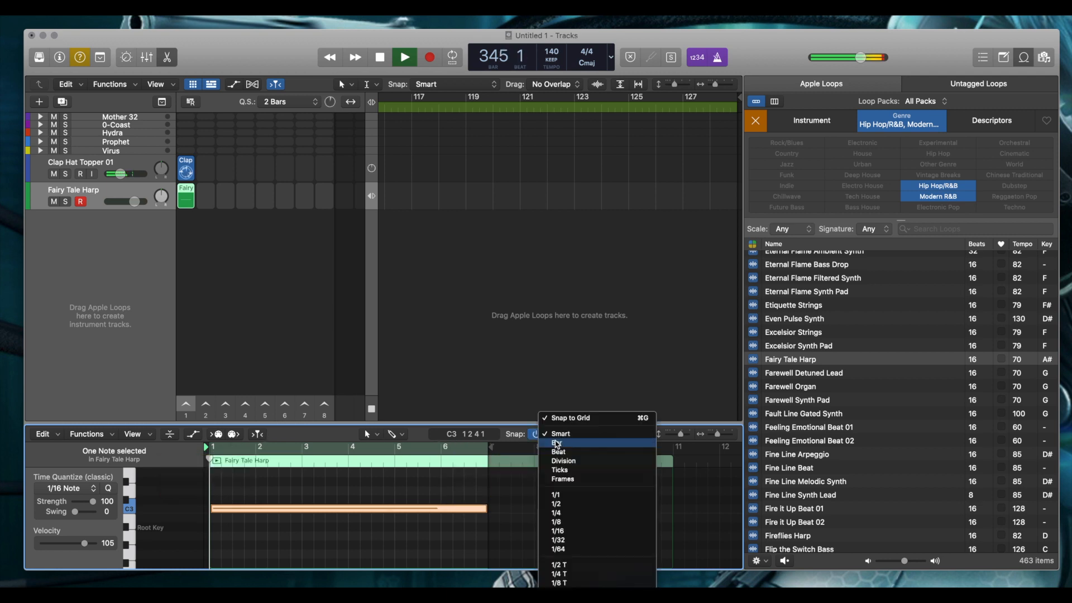
pyautogui.click(517, 397)
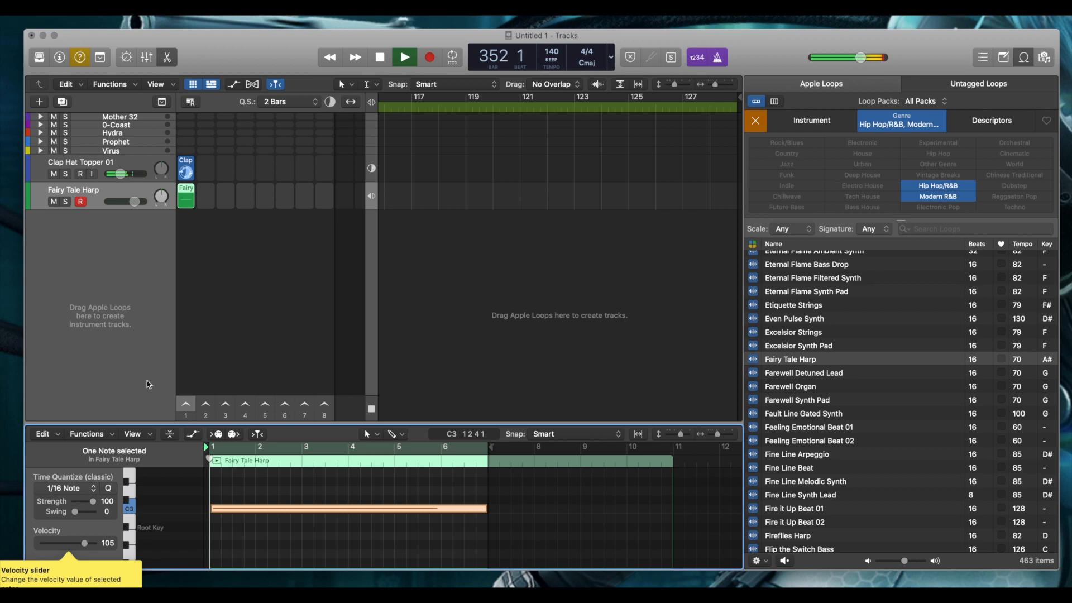
# Repeat the Fairy Tale Harp cell into the second grid column and delete the copy.
pyautogui.rightClick(186, 193)
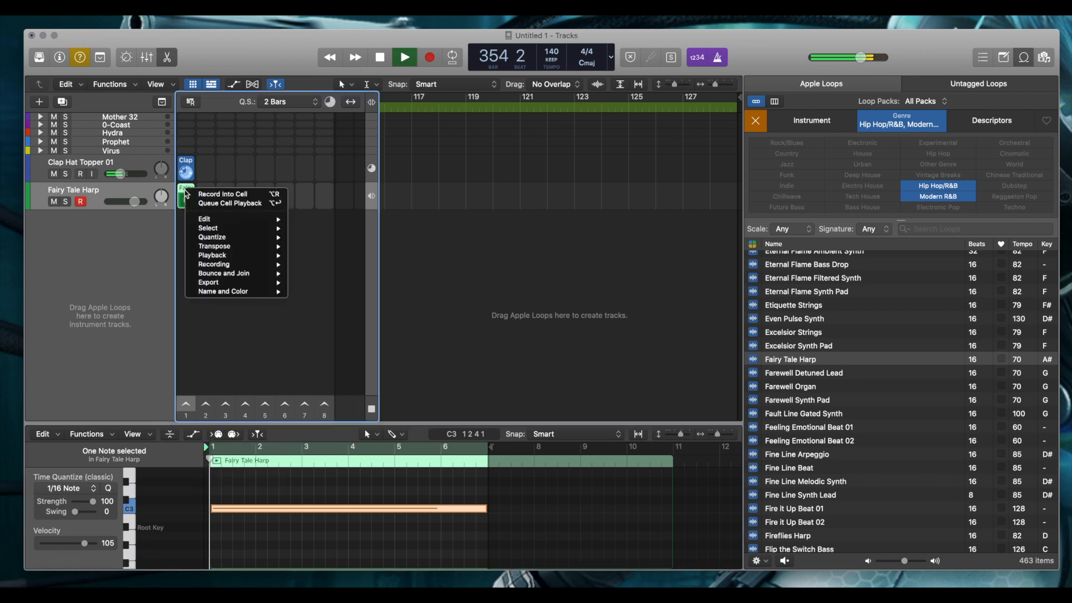
pyautogui.moveTo(208, 221)
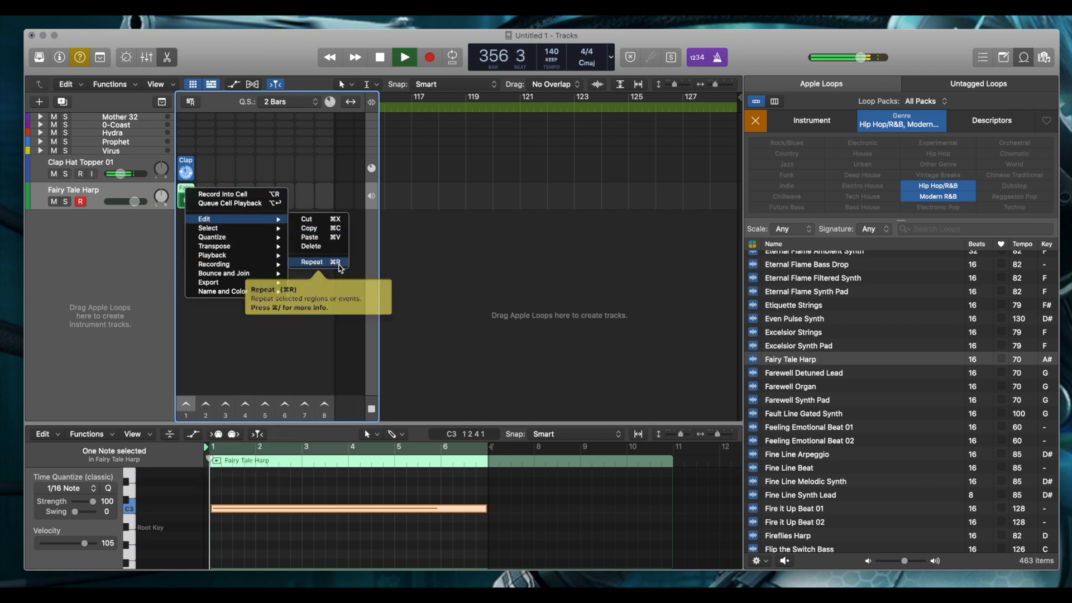
pyautogui.click(313, 262)
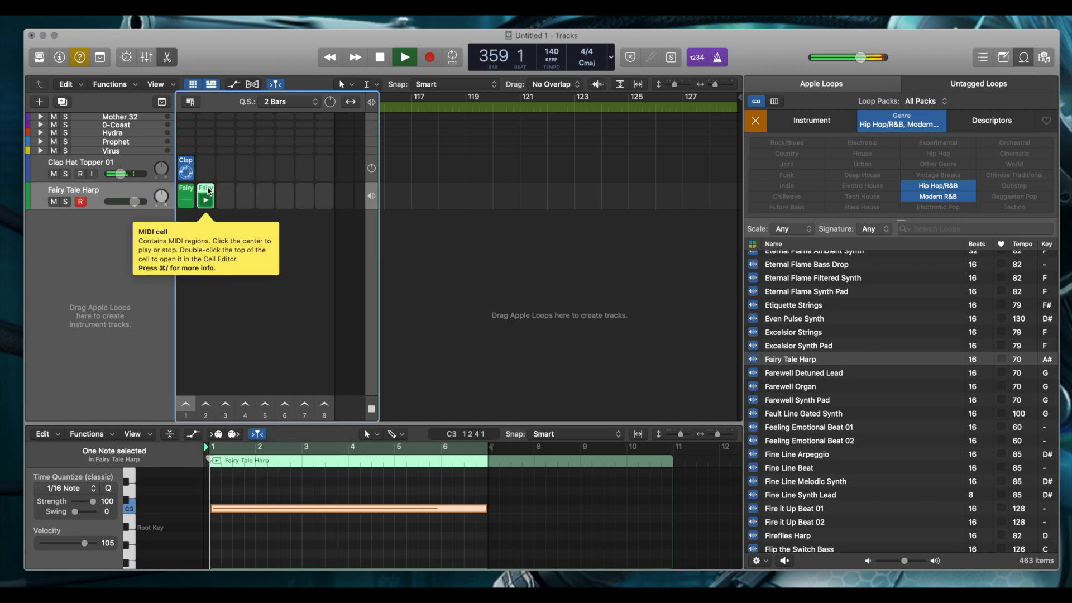
pyautogui.rightClick(207, 192)
pyautogui.moveTo(237, 271)
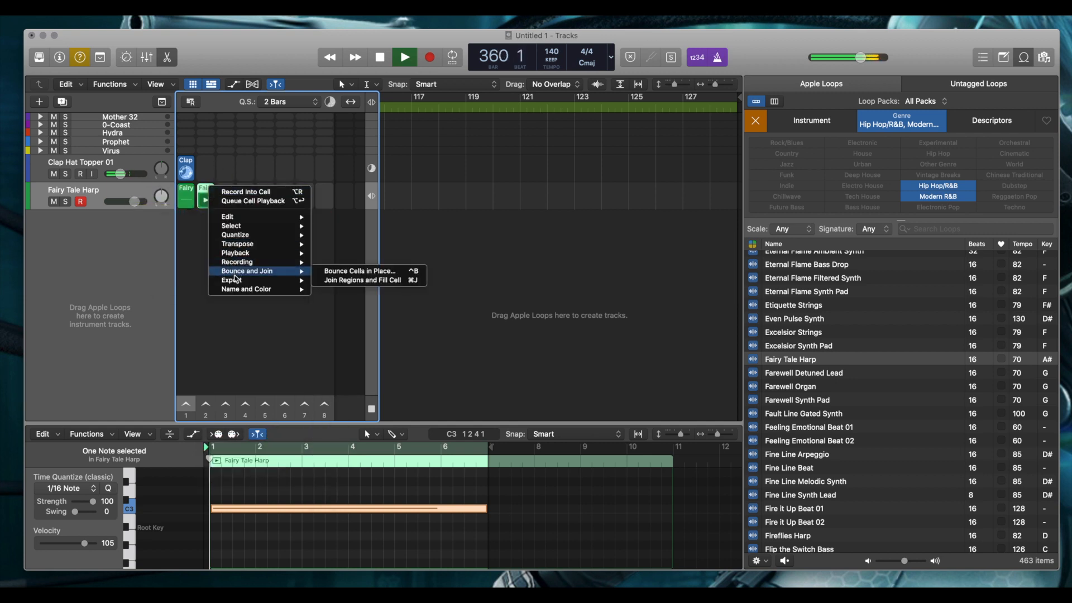
pyautogui.click(206, 191)
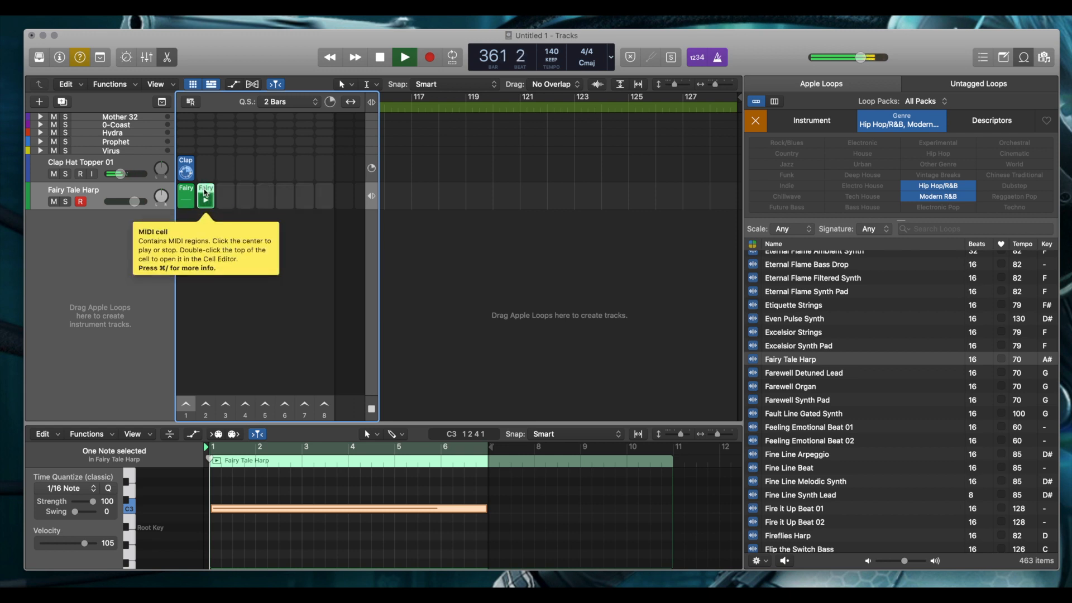
pyautogui.press('Delete')
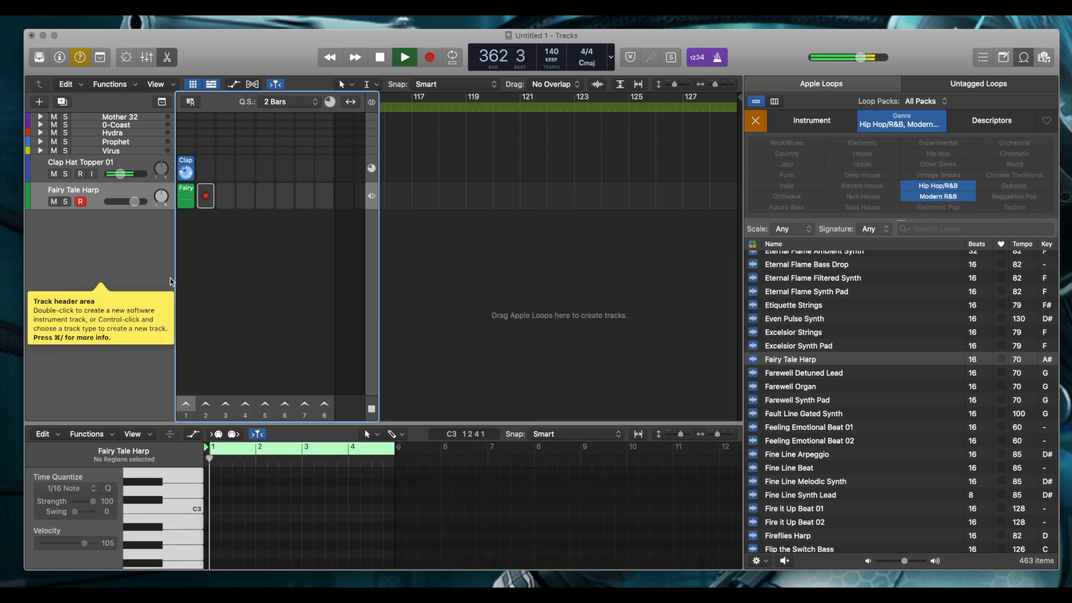
# Stop playback, enlarge the Piano Roll for the Fairy Tale Harp cell, and check the edit options for its C3 note.
pyautogui.press('space')
pyautogui.click(186, 193)
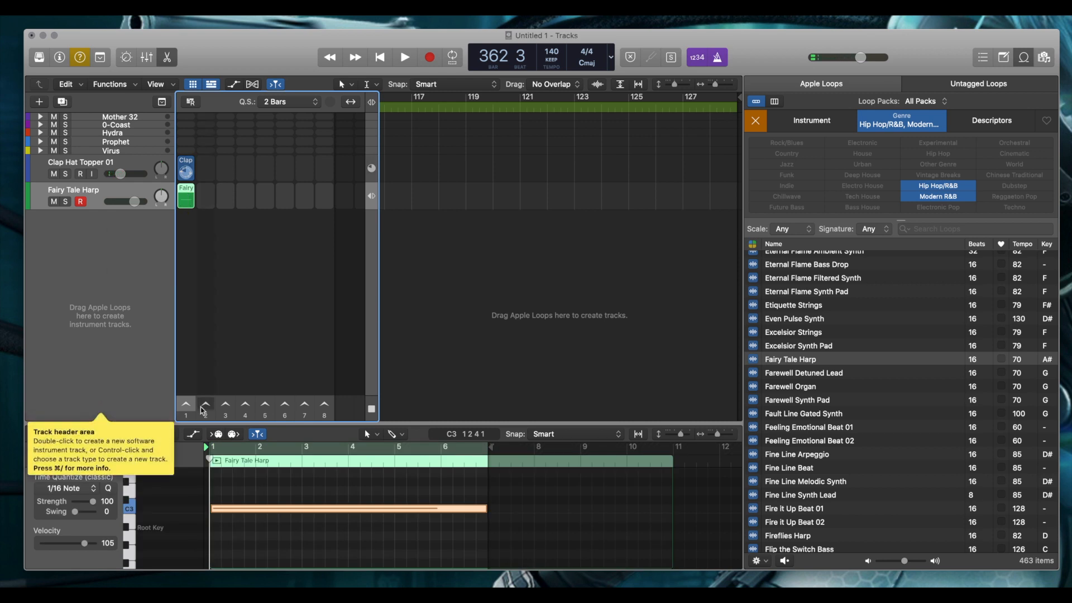
pyautogui.moveTo(207, 424); pyautogui.dragTo(210, 369)
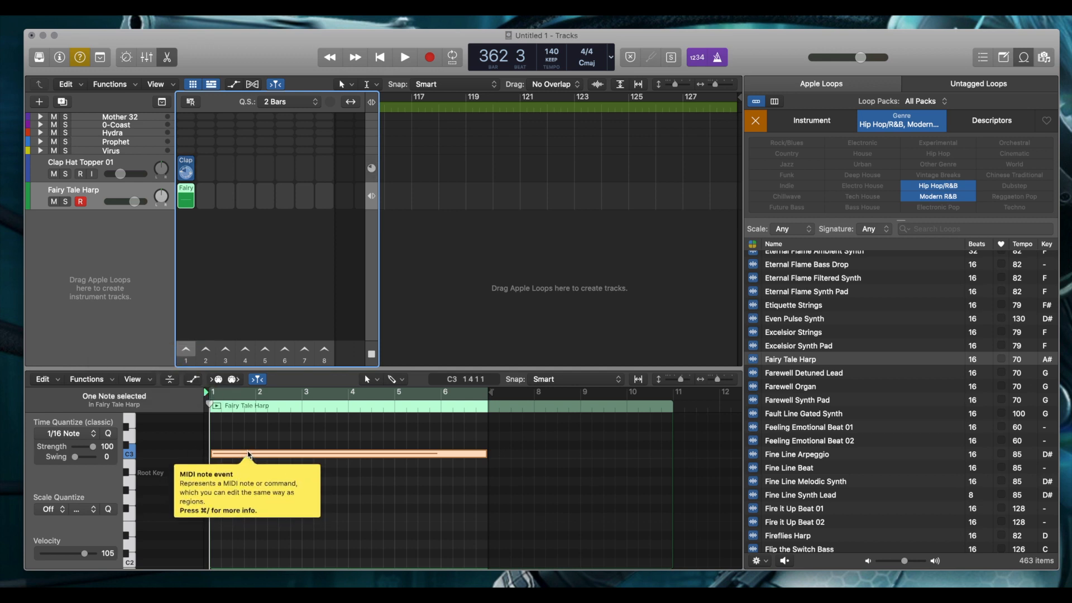
pyautogui.rightClick(248, 453)
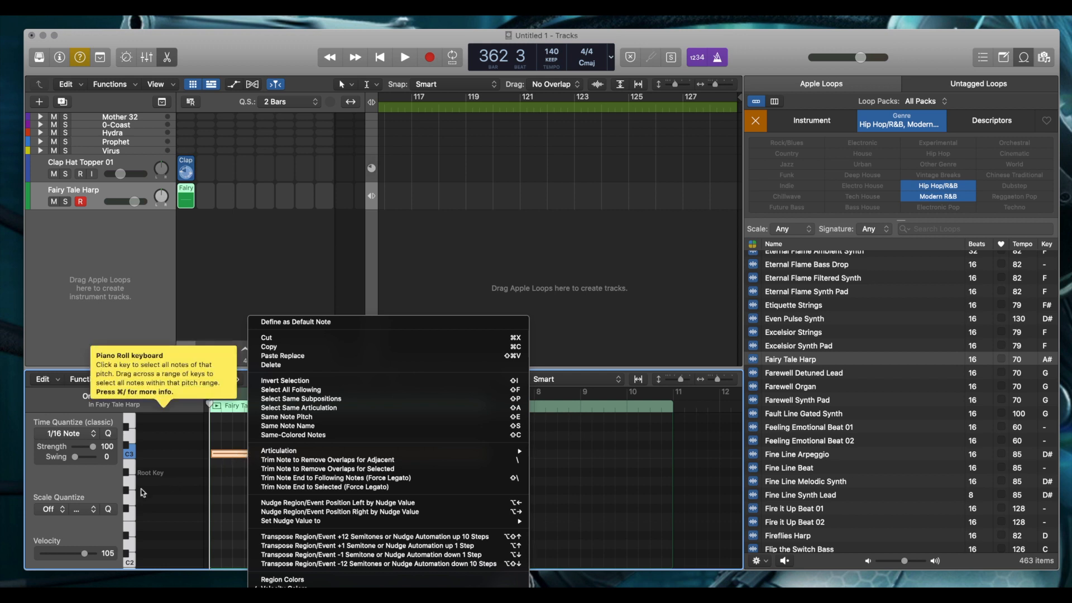
pyautogui.click(99, 484)
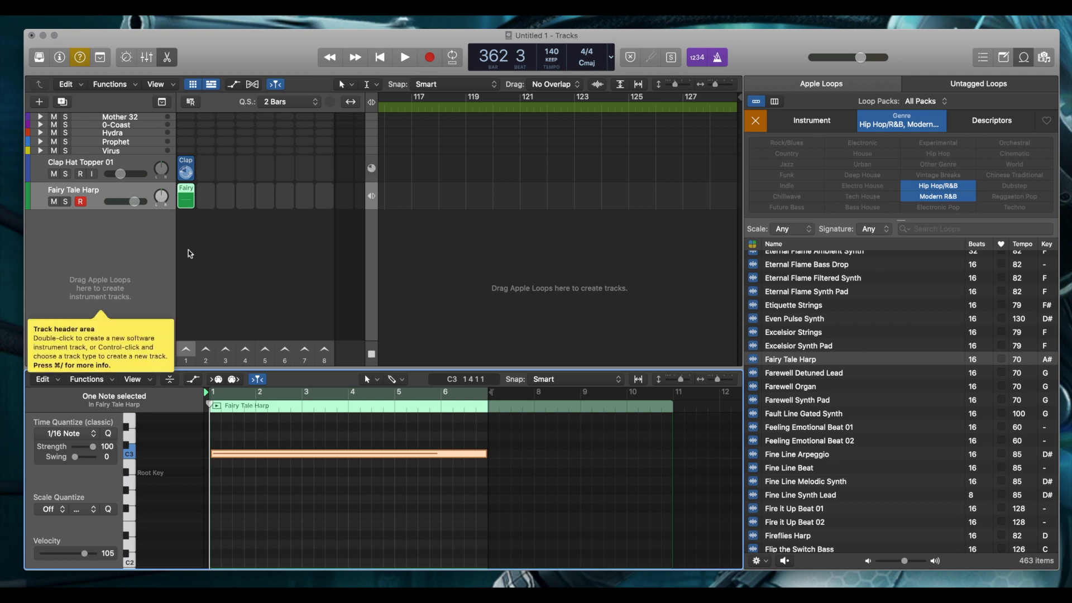
# Try playing scene 1 with Cycle mode on, including from the project start, and turn Cycle mode off again.
pyautogui.moveTo(194, 194)
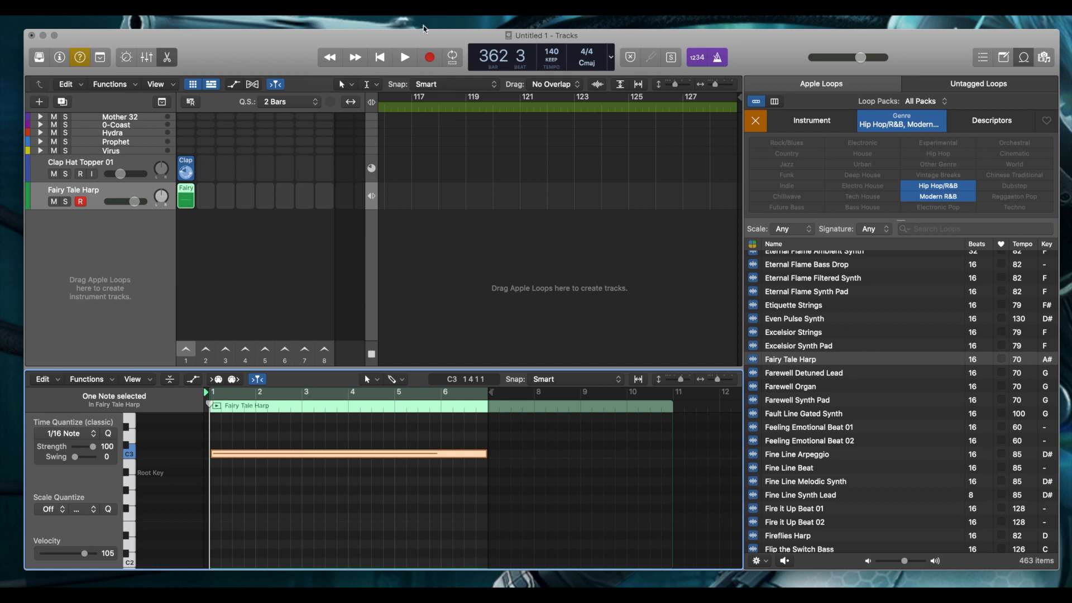
pyautogui.click(456, 54)
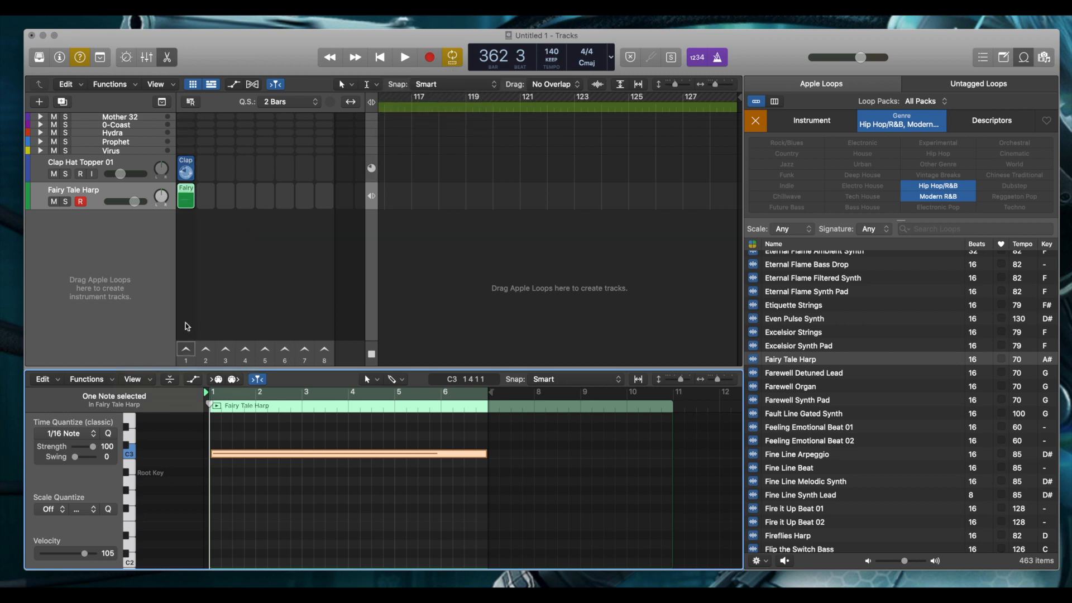
pyautogui.click(188, 192)
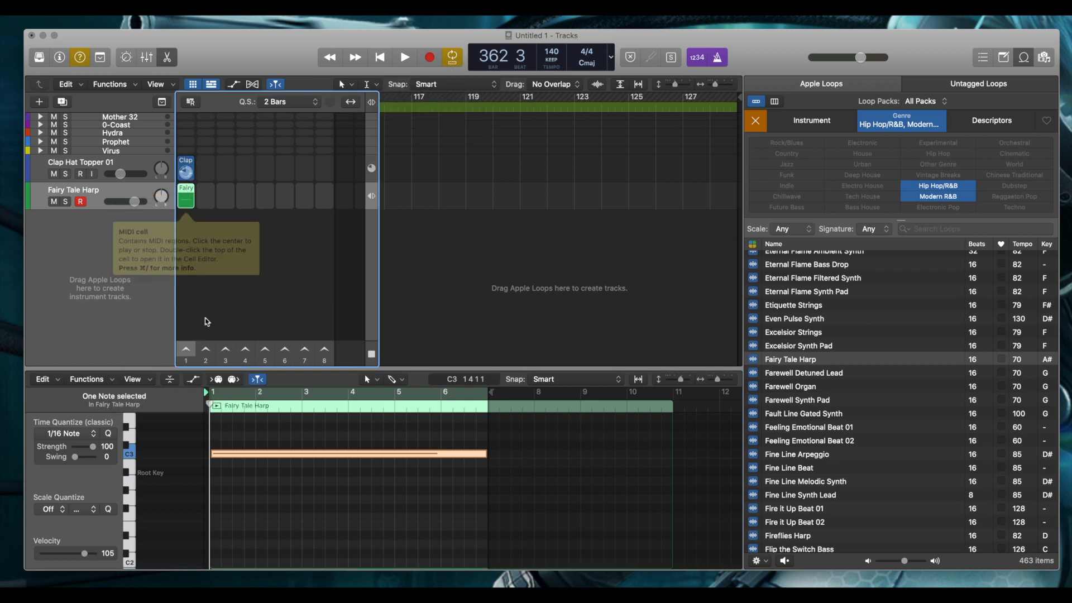
pyautogui.click(187, 350)
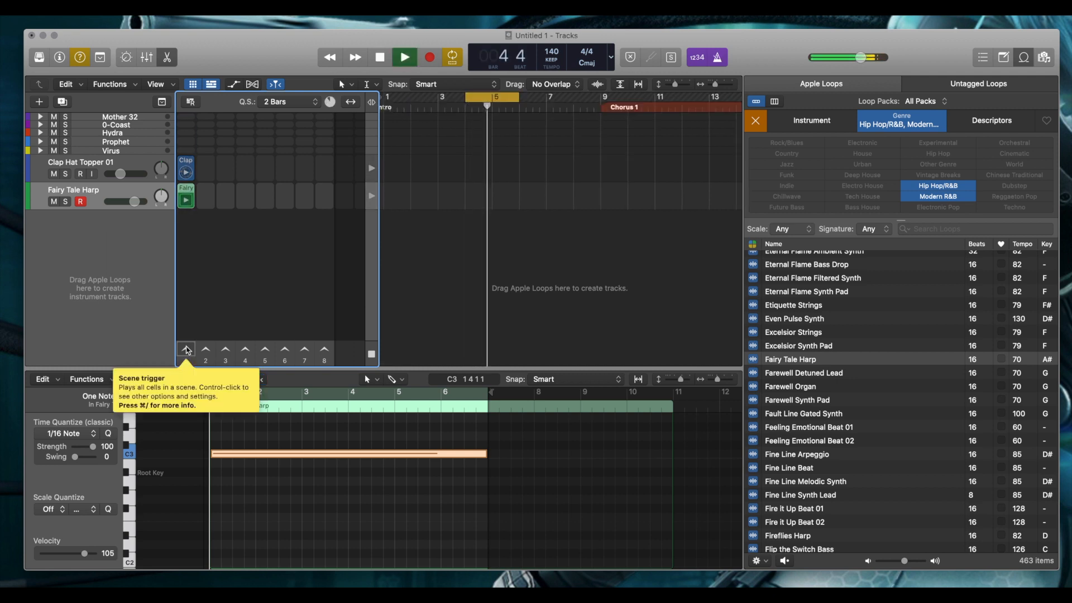
pyautogui.press('space')
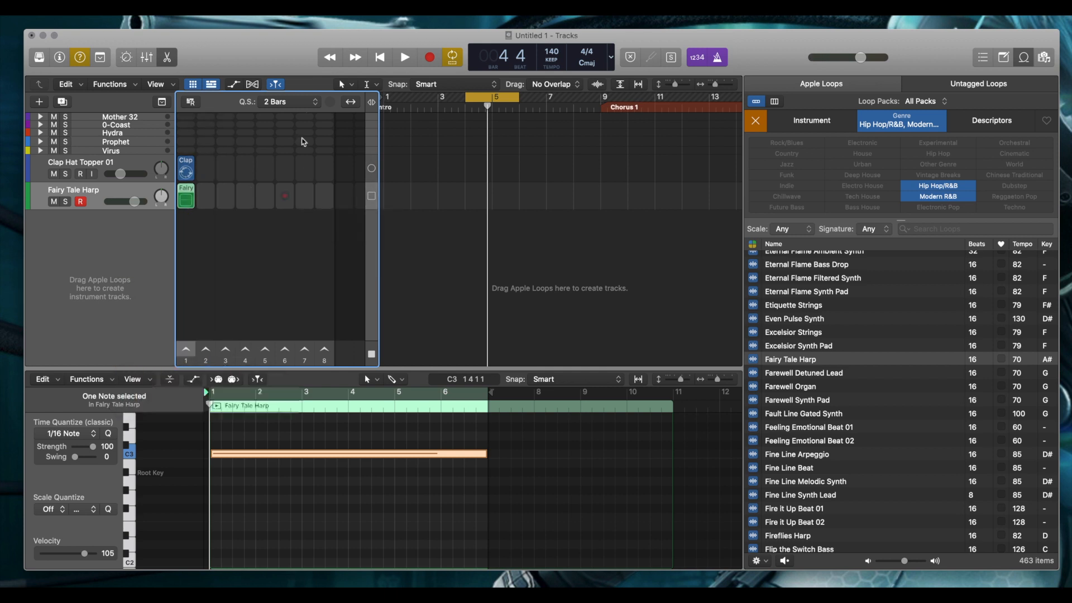
pyautogui.click(378, 59)
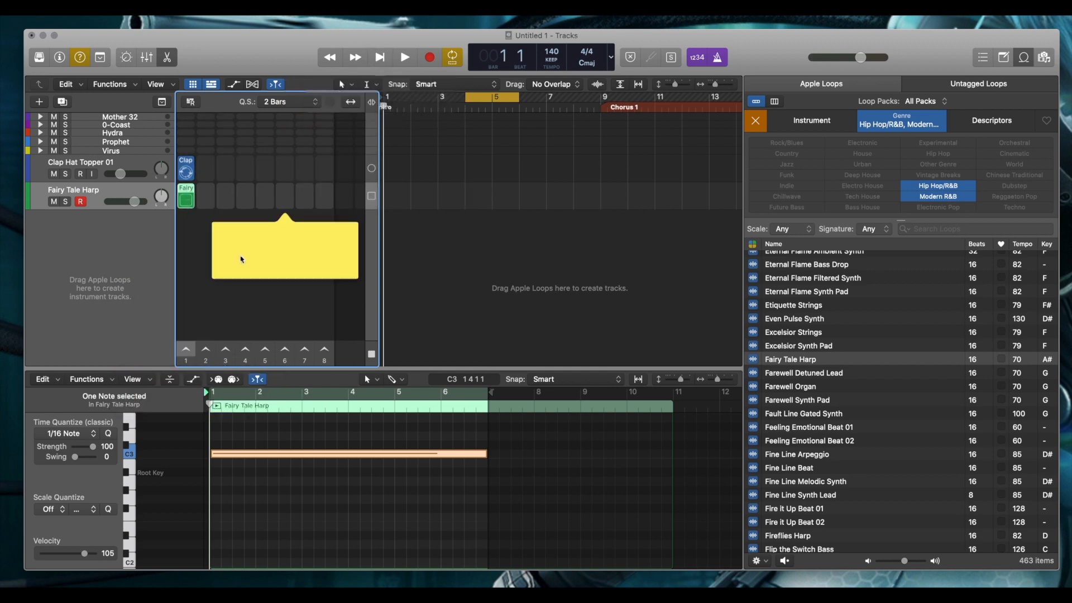
pyautogui.click(186, 350)
pyautogui.press('space')
pyautogui.click(458, 53)
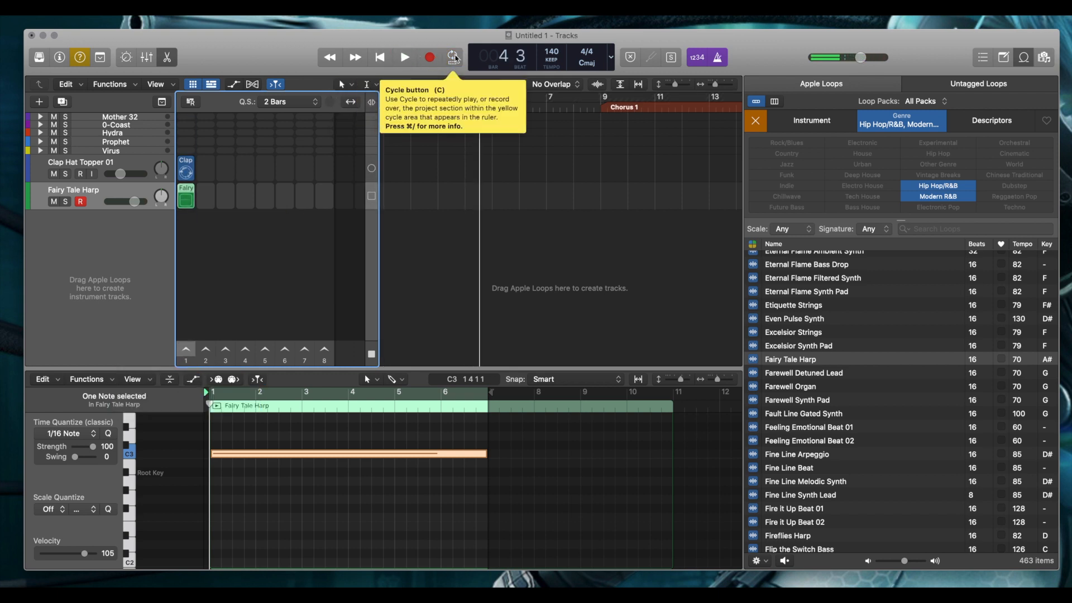
# Play scene 1 with Cycle mode off and check the Fairy Tale Harp cell's available commands.
pyautogui.click(185, 352)
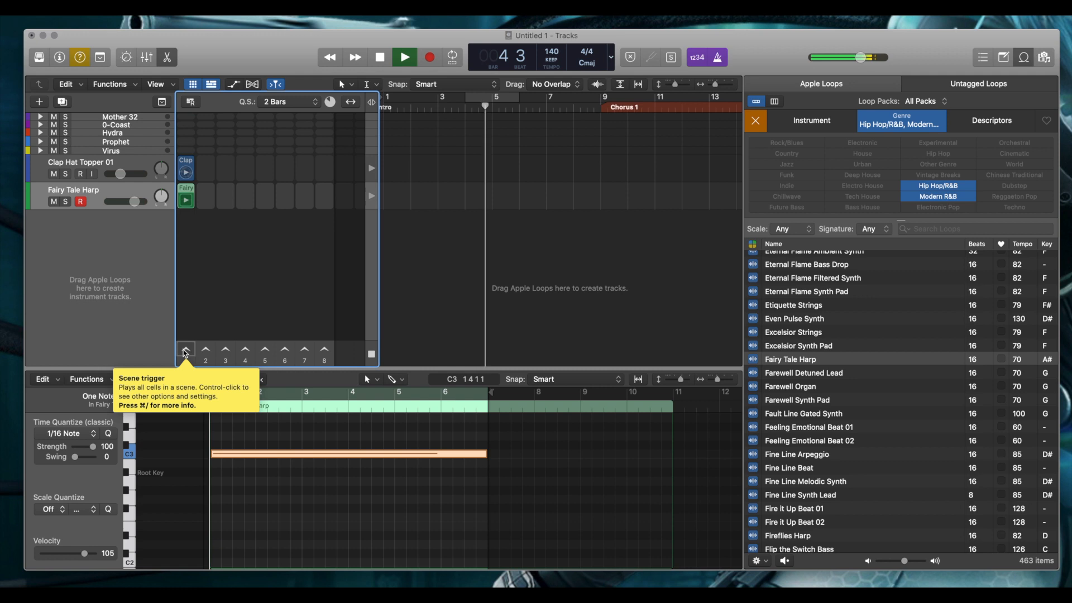
pyautogui.press('space')
pyautogui.click(187, 355)
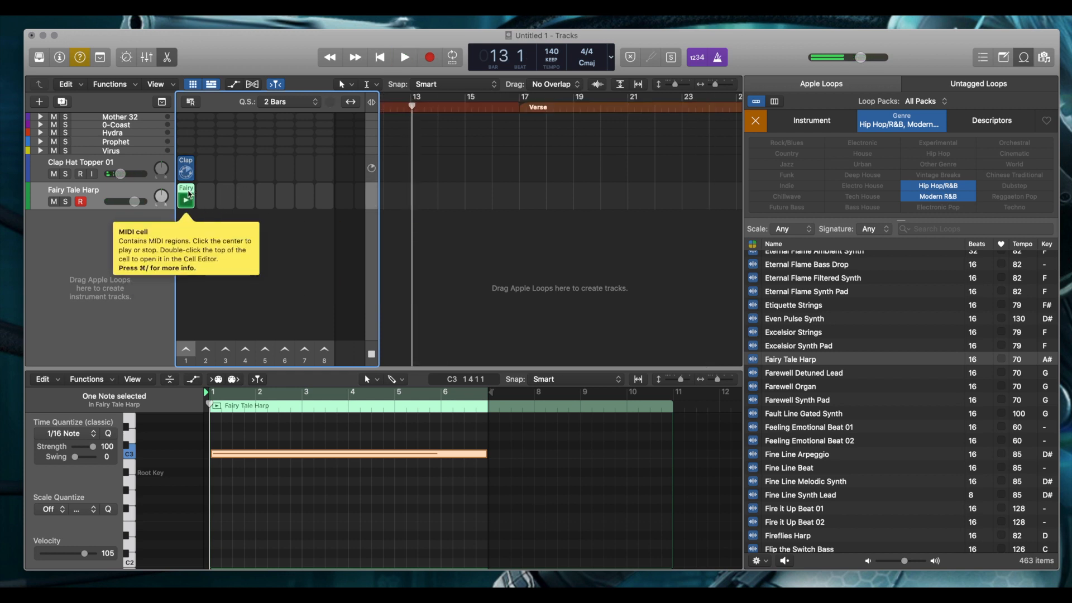
pyautogui.rightClick(189, 193)
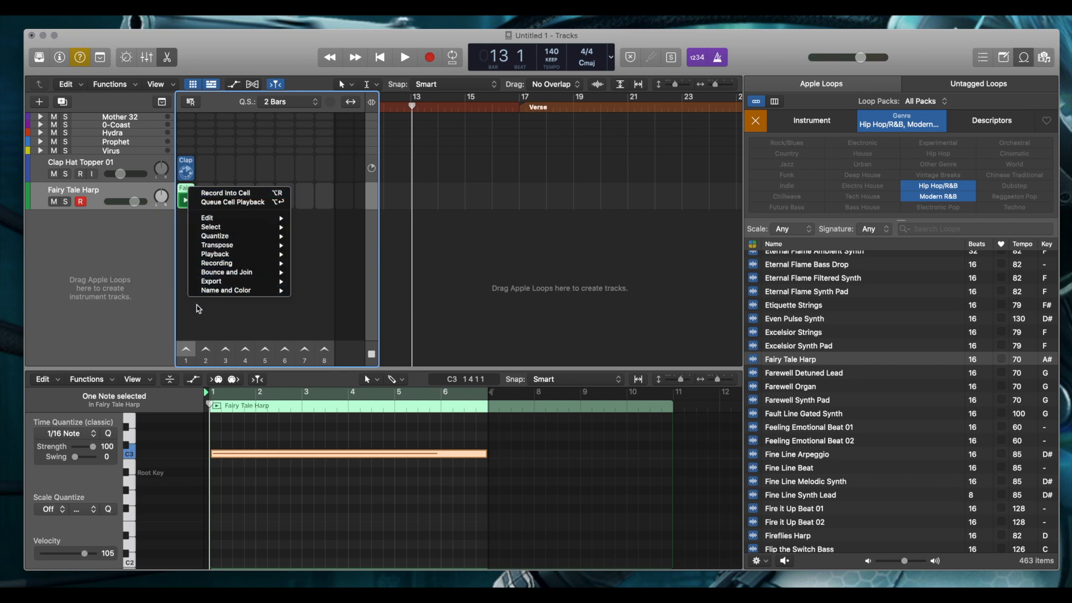
pyautogui.click(189, 336)
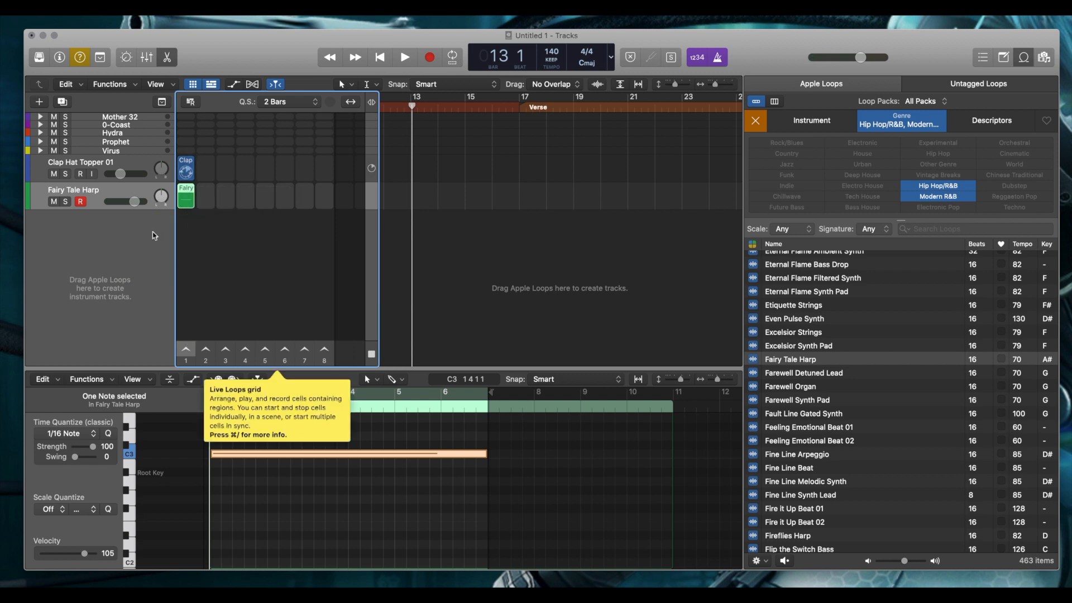
# Delete the Fairy Tale Harp track together with its cell.
pyautogui.rightClick(131, 194)
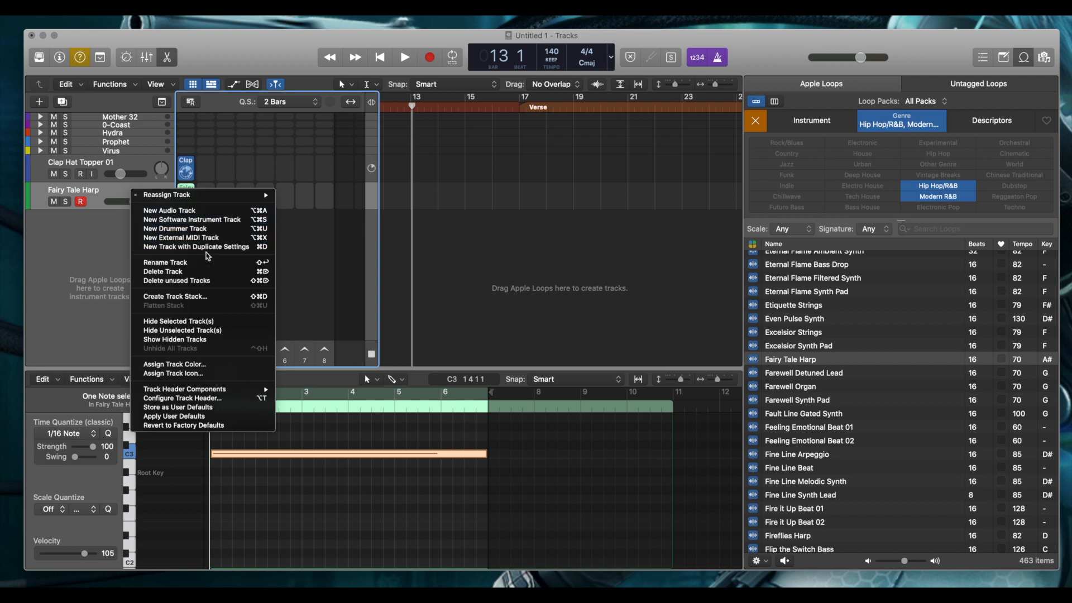
pyautogui.click(201, 273)
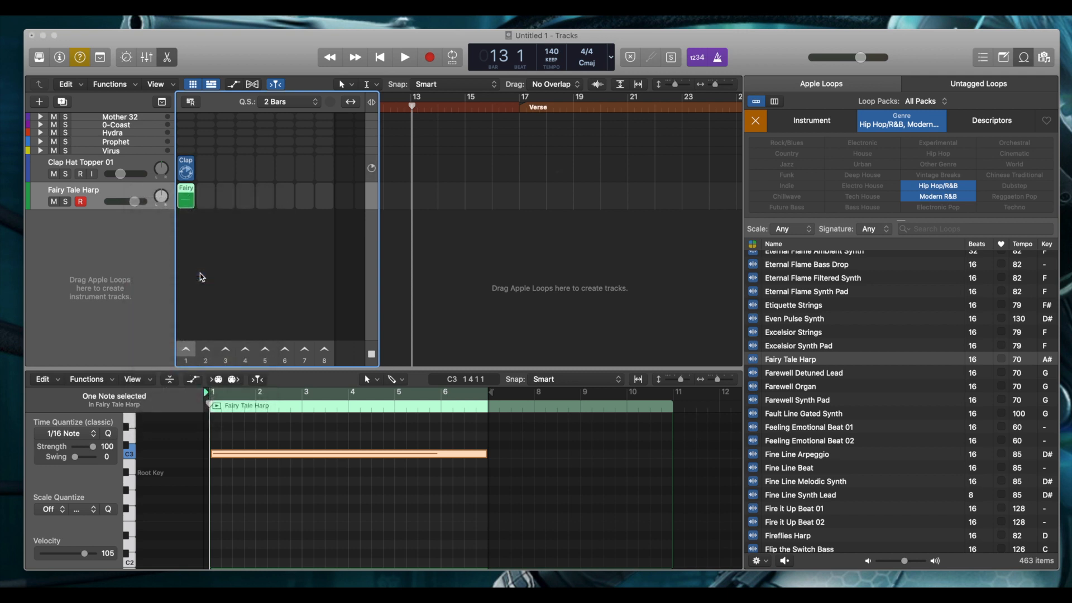
pyautogui.click(644, 199)
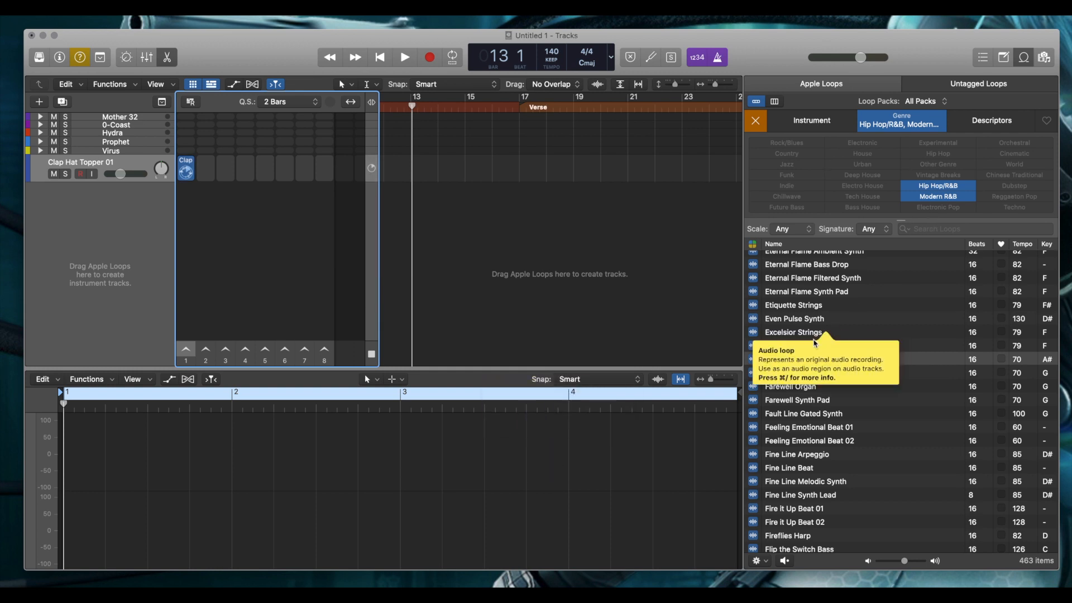
# Browse the Hip Hop/R&B and Modern R&B loops and preview Hover Car Riser.
pyautogui.scroll(-10, 881, 416)
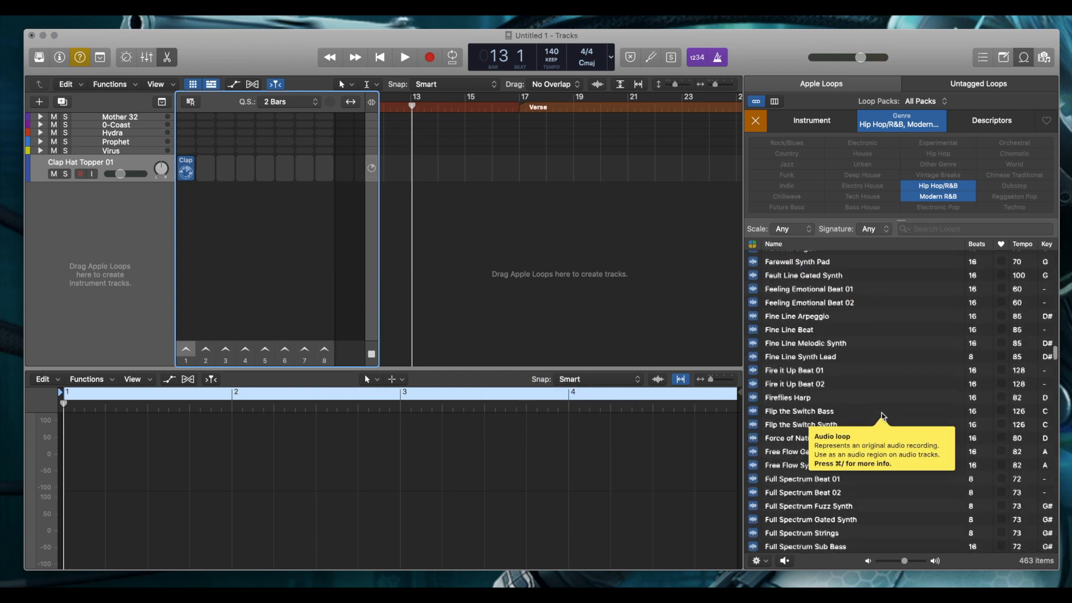
pyautogui.scroll(-8, 882, 416)
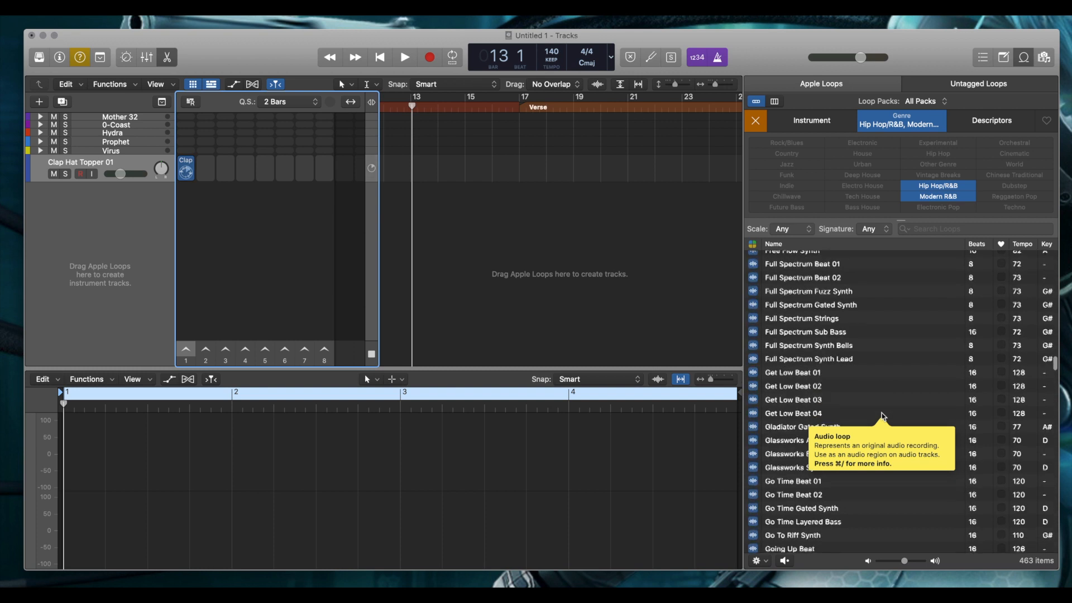
pyautogui.scroll(-9, 882, 416)
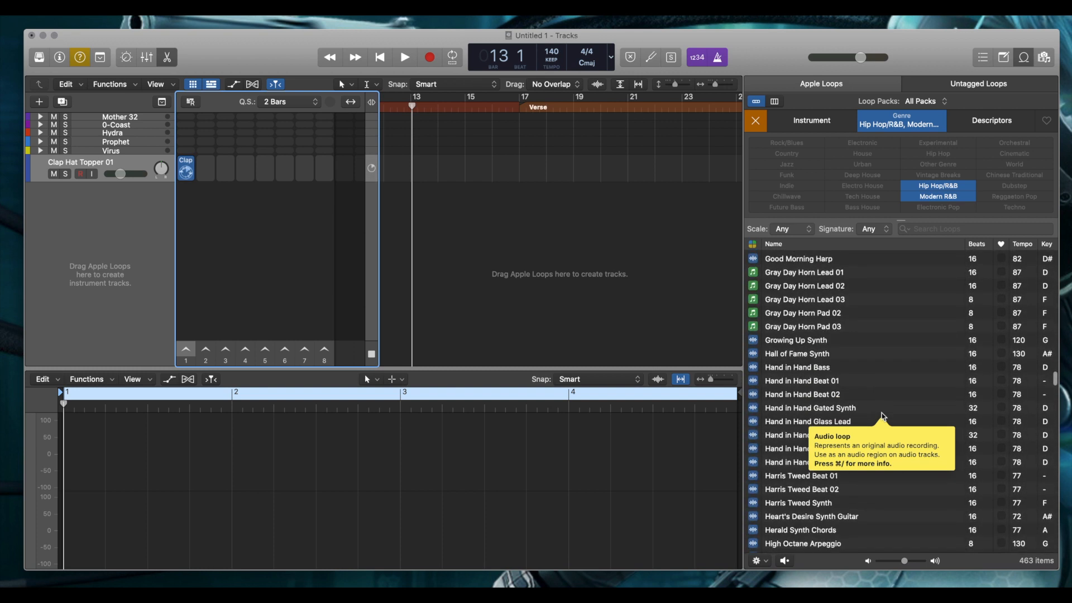
pyautogui.scroll(-7, 882, 416)
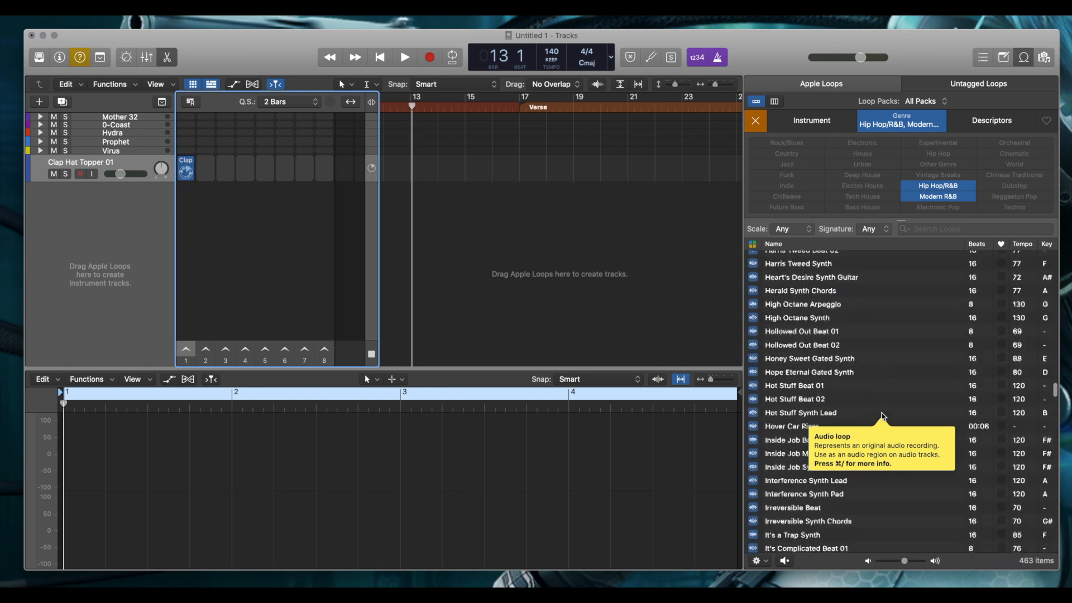
pyautogui.scroll(1, 882, 415)
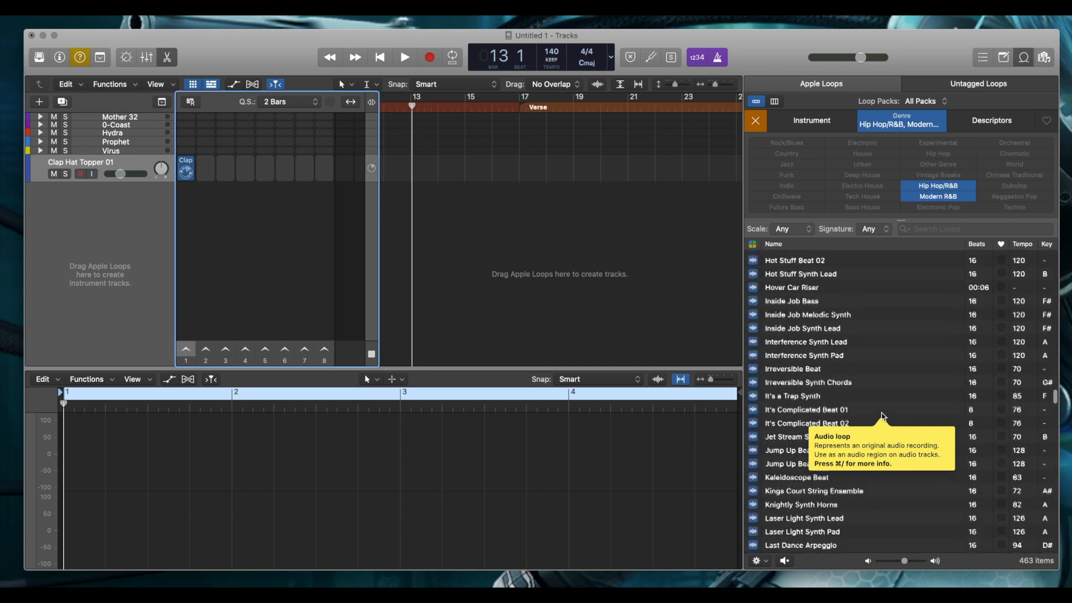
pyautogui.click(809, 291)
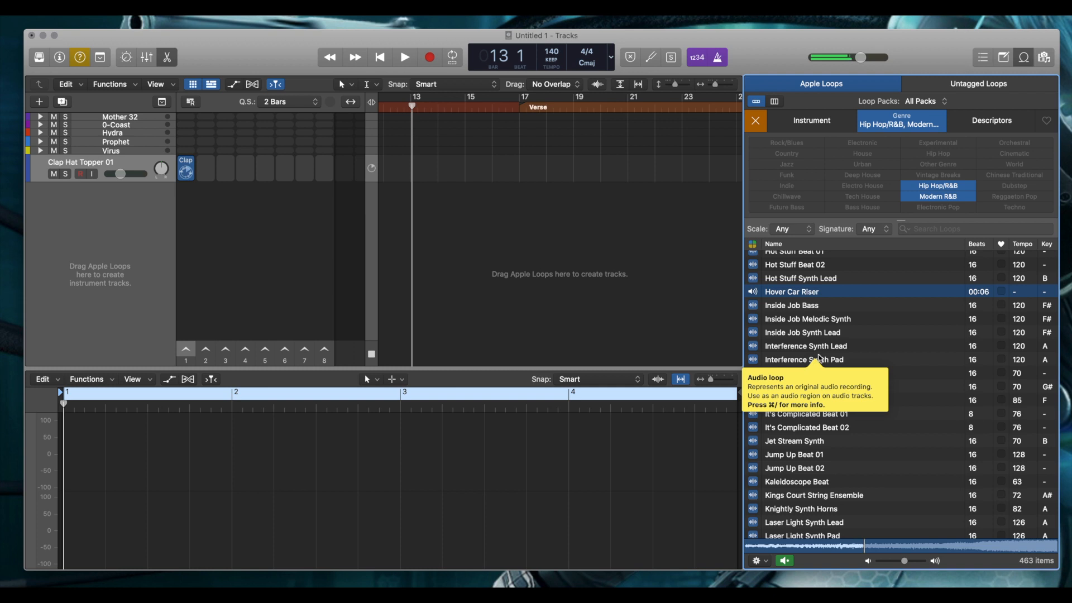
# Play the project briefly and preview the Kaleidoscope Beat loop farther down the list.
pyautogui.scroll(-10, 819, 358)
pyautogui.press('space')
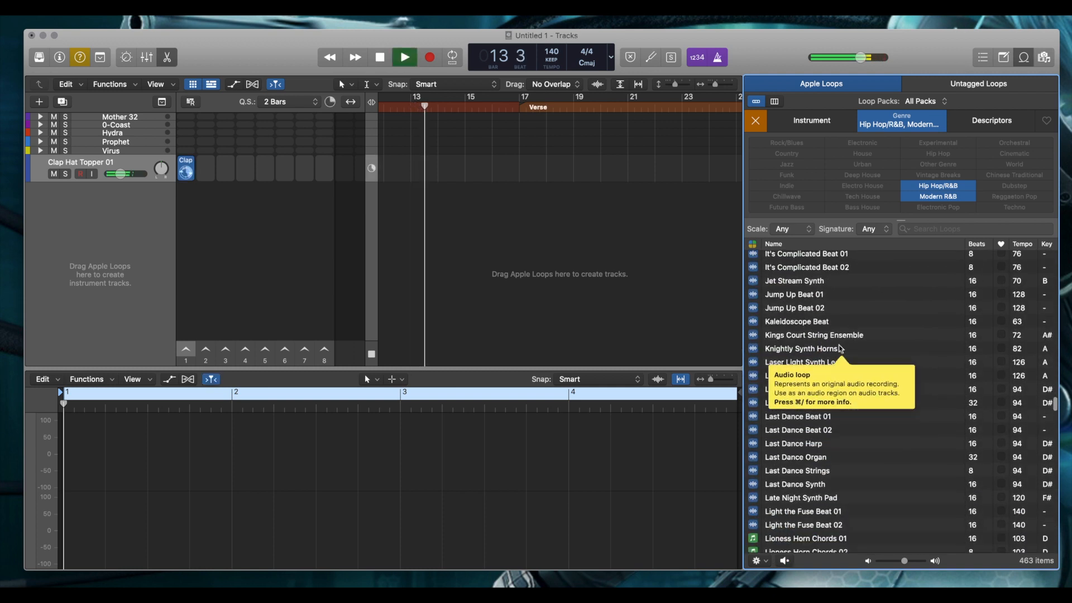
pyautogui.press('space')
pyautogui.click(813, 327)
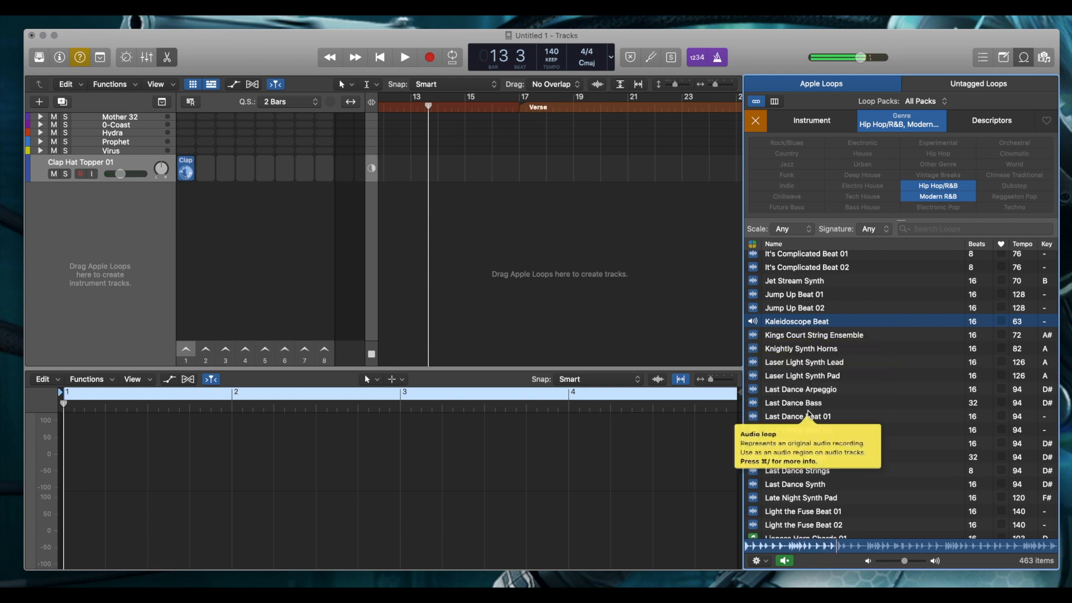
pyautogui.press('space')
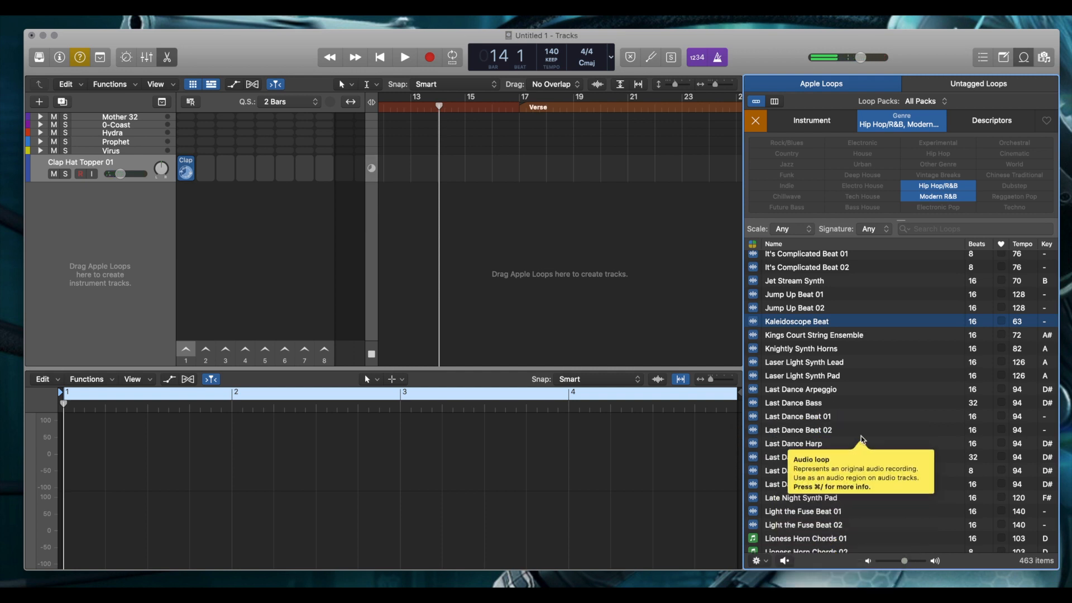
# Preview the Locked Out Beat 01 and Locked Out Beat 02 loops, playing the project briefly between them.
pyautogui.scroll(-5, 815, 474)
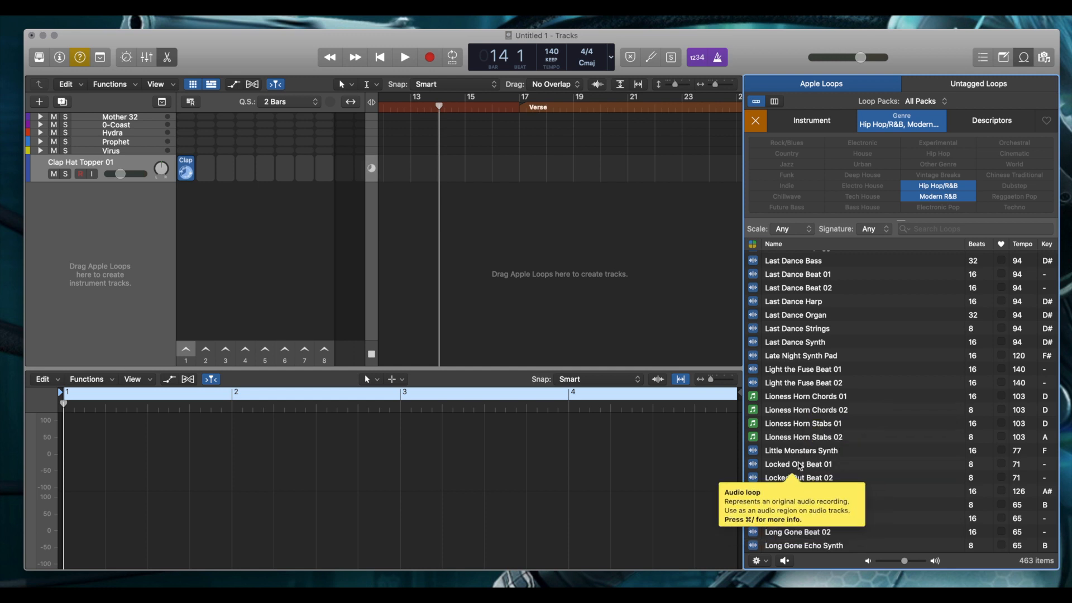
pyautogui.click(800, 465)
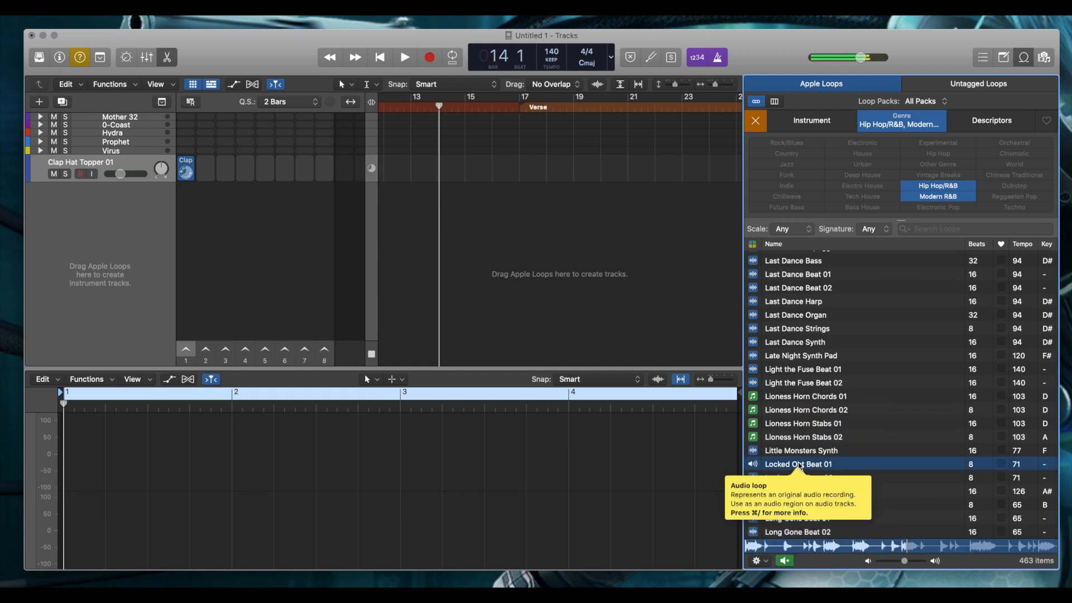
pyautogui.press('space')
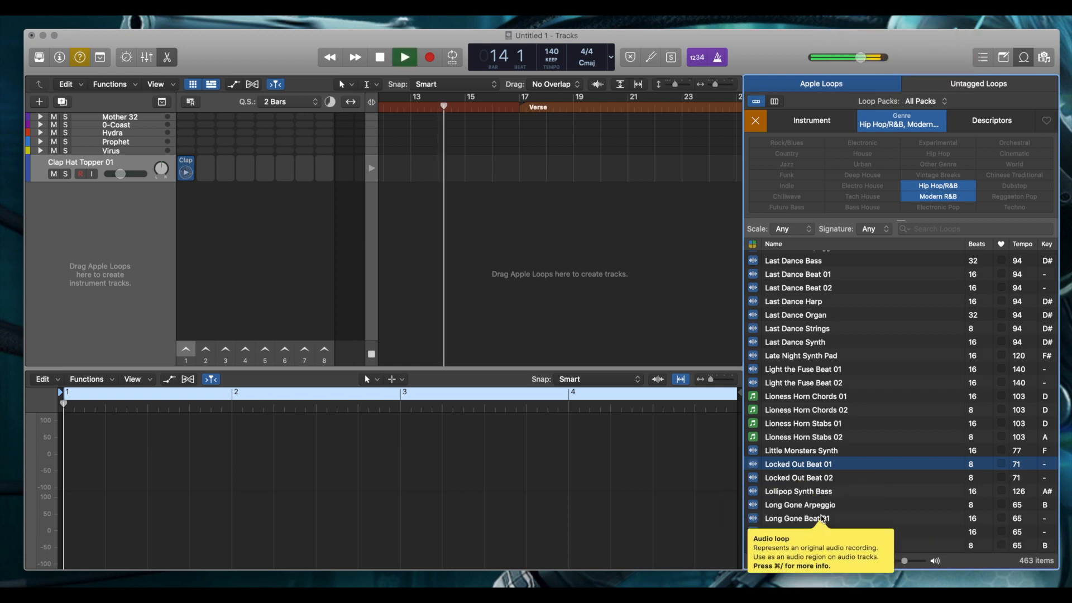
pyautogui.click(821, 479)
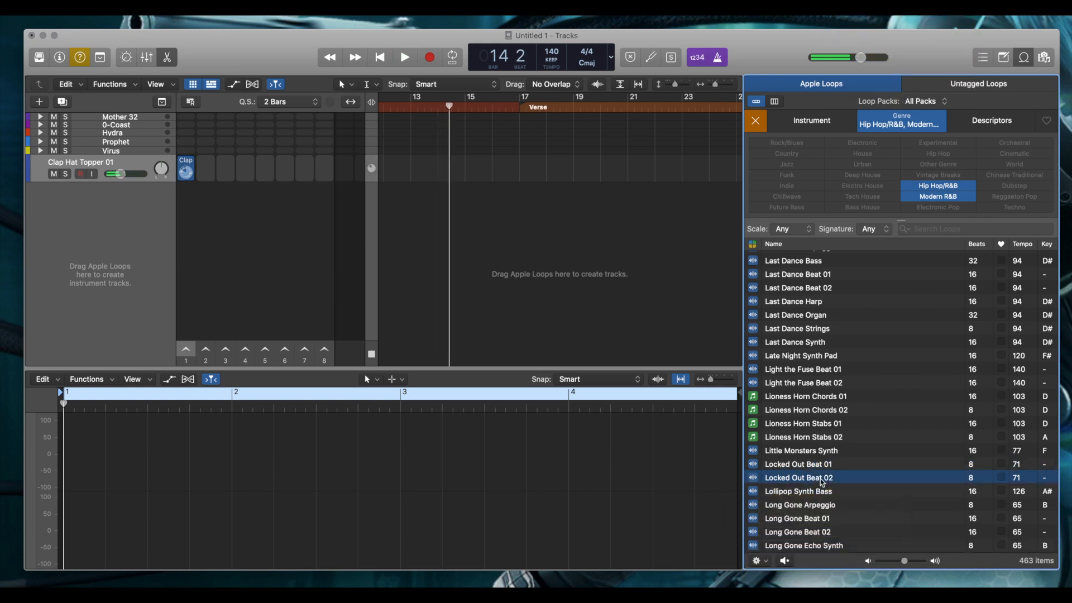
# Preview Long Gone Beat 01, Long Gone Beat 02 and Main Attraction Beat as further beat candidates.
pyautogui.scroll(-5, 821, 481)
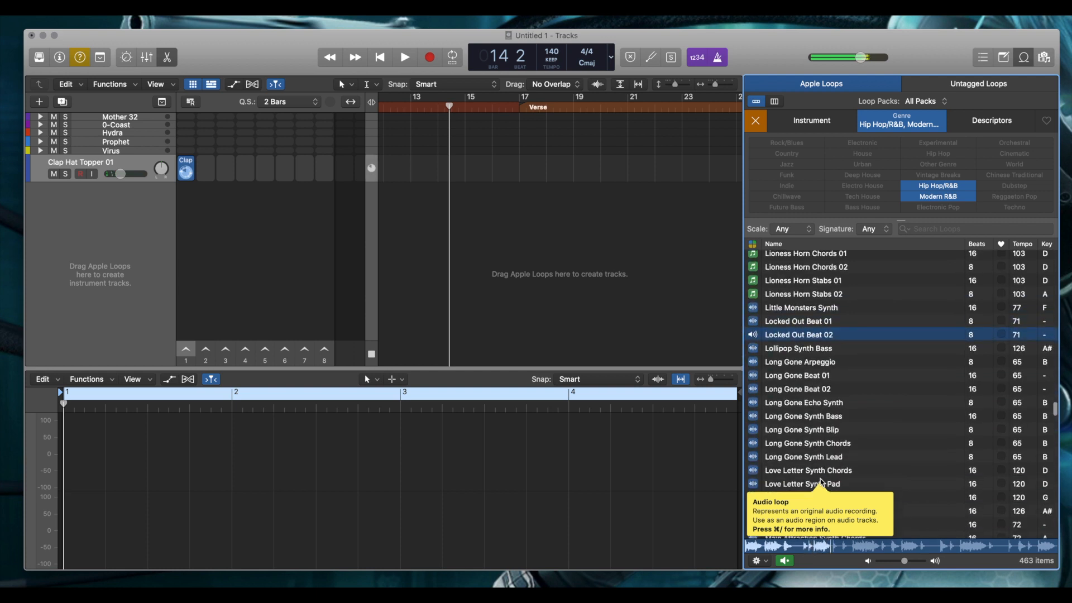
pyautogui.click(809, 379)
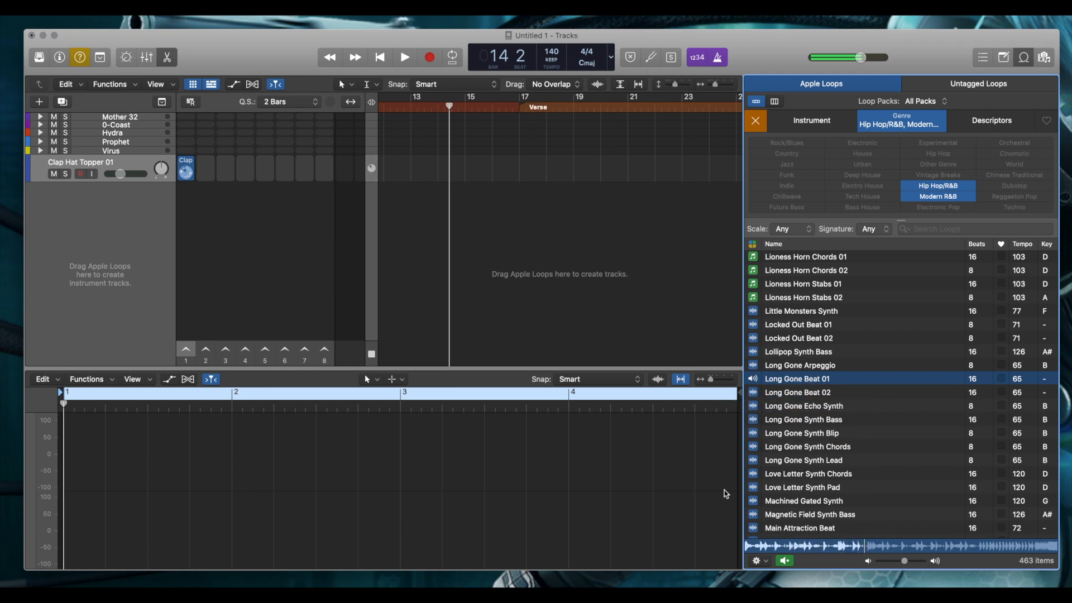
pyautogui.click(808, 394)
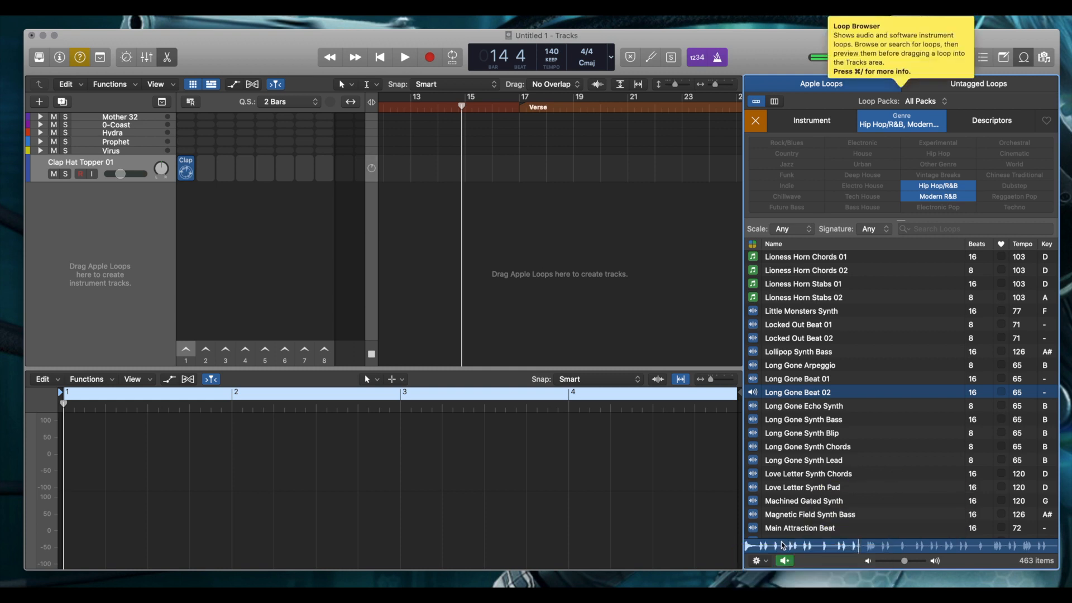
pyautogui.click(791, 527)
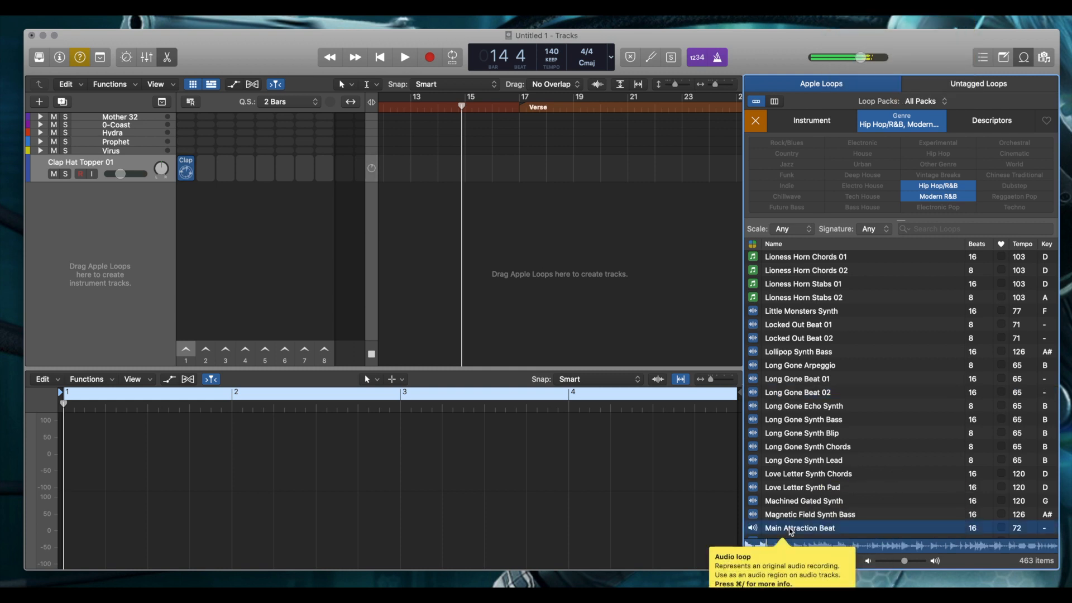
# Preview the Mirage Beat 01 and Mirage Beat 02 loops farther down the loop list.
pyautogui.scroll(-8, 791, 528)
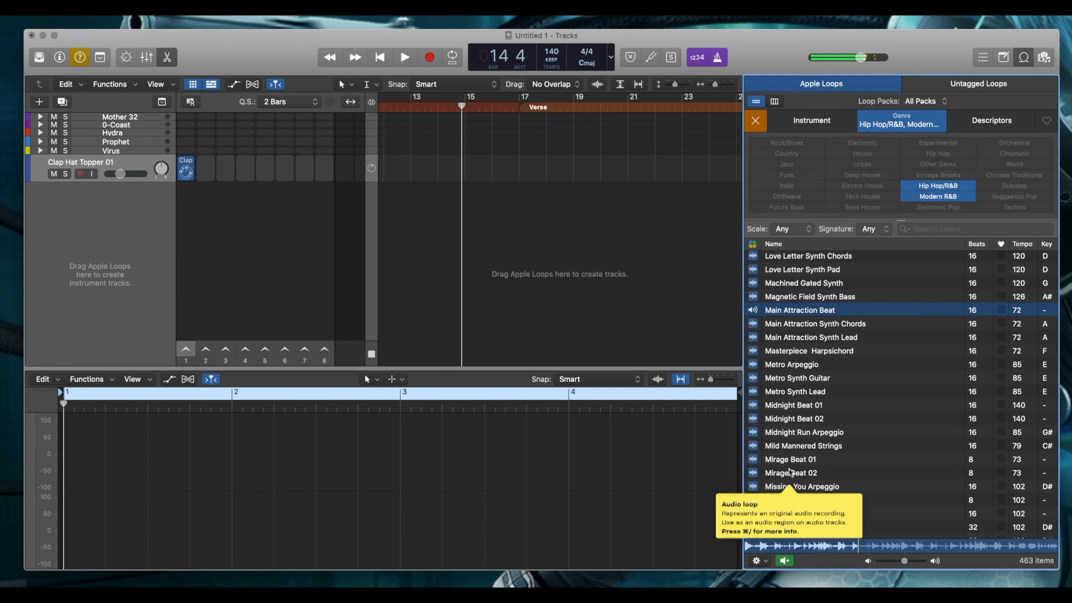
pyautogui.click(789, 460)
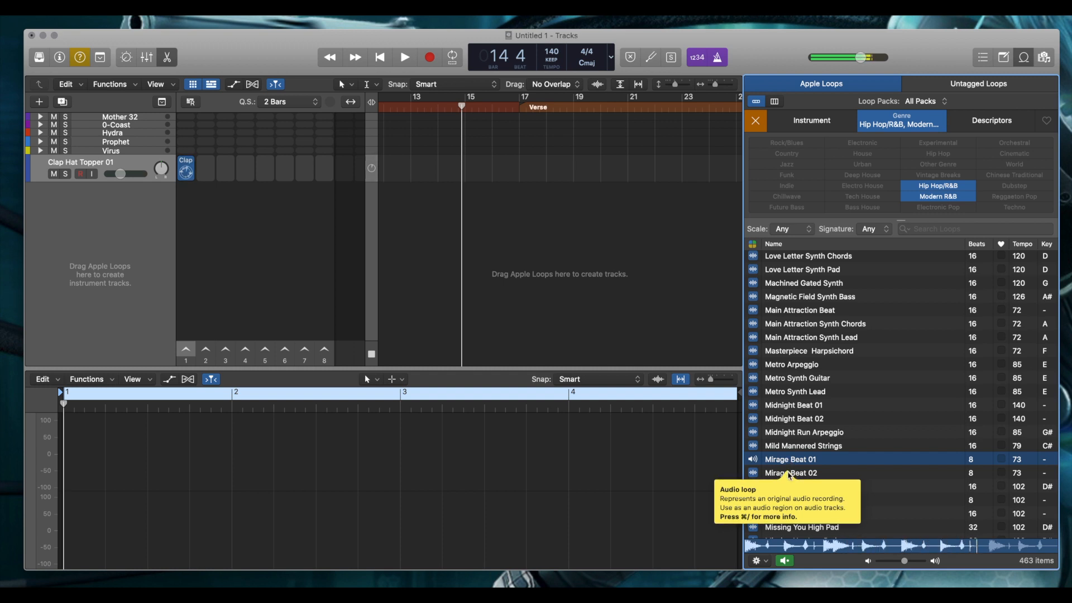
pyautogui.click(788, 472)
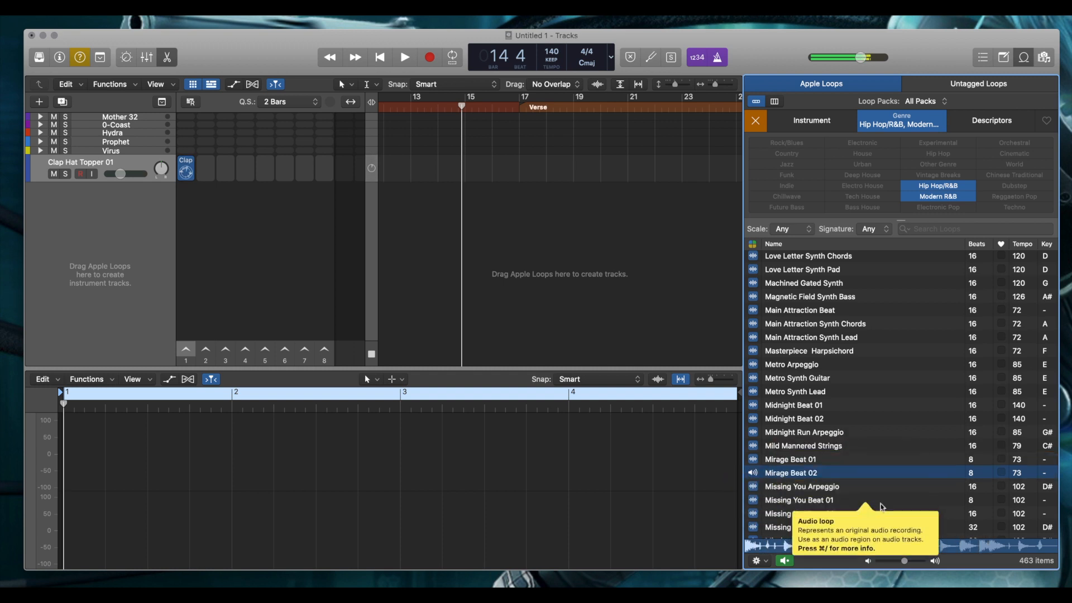
# Play the project while previewing Missing You Beat 01 and Missing You Beat 02, and stop playback.
pyautogui.scroll(-4, 849, 518)
pyautogui.press('space')
pyautogui.click(788, 447)
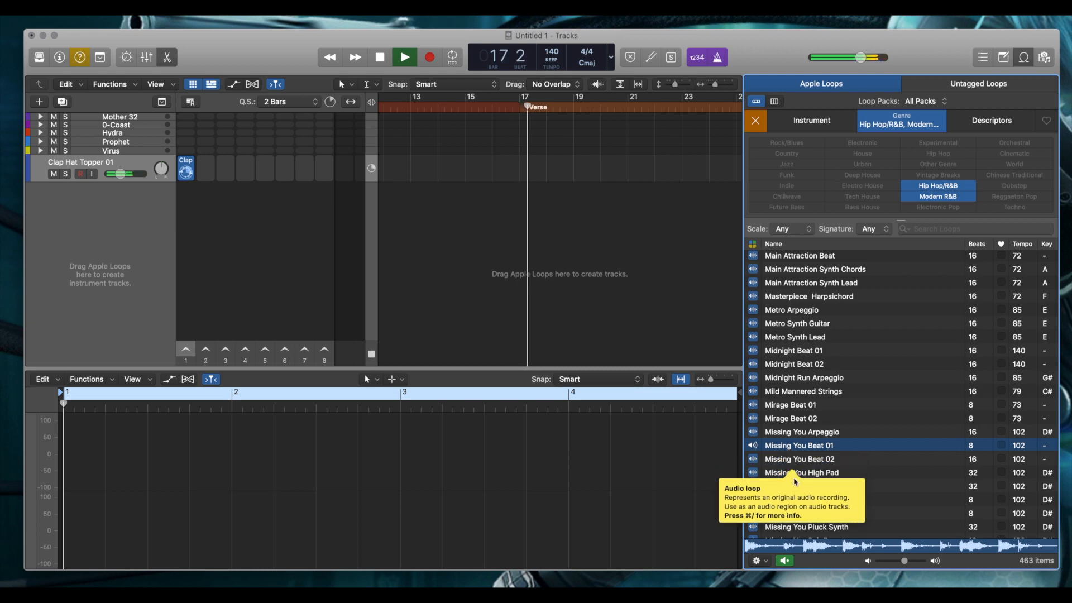
pyautogui.click(804, 464)
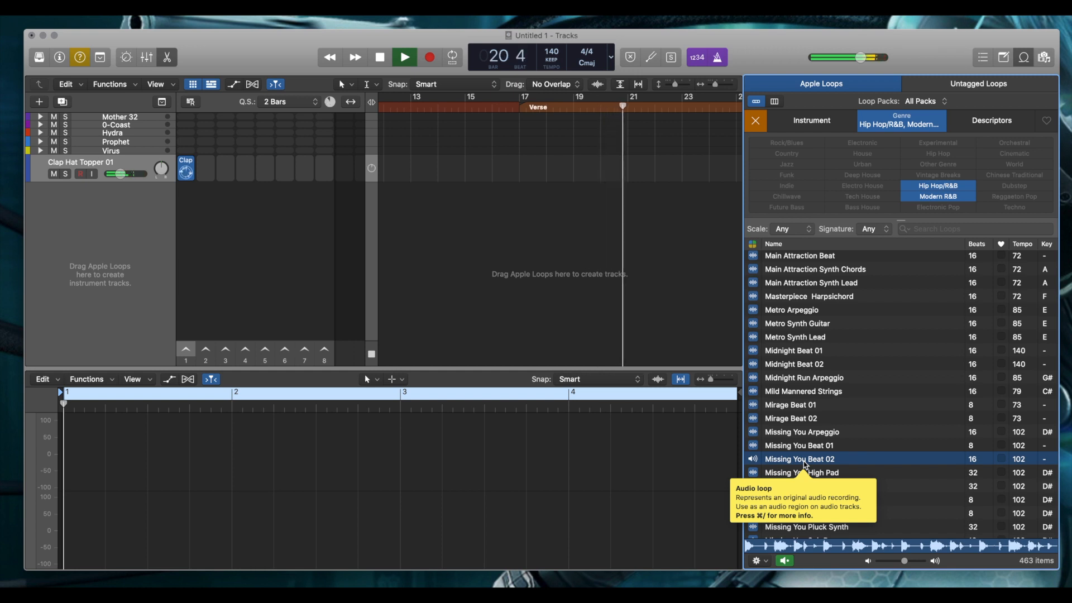
pyautogui.press('space')
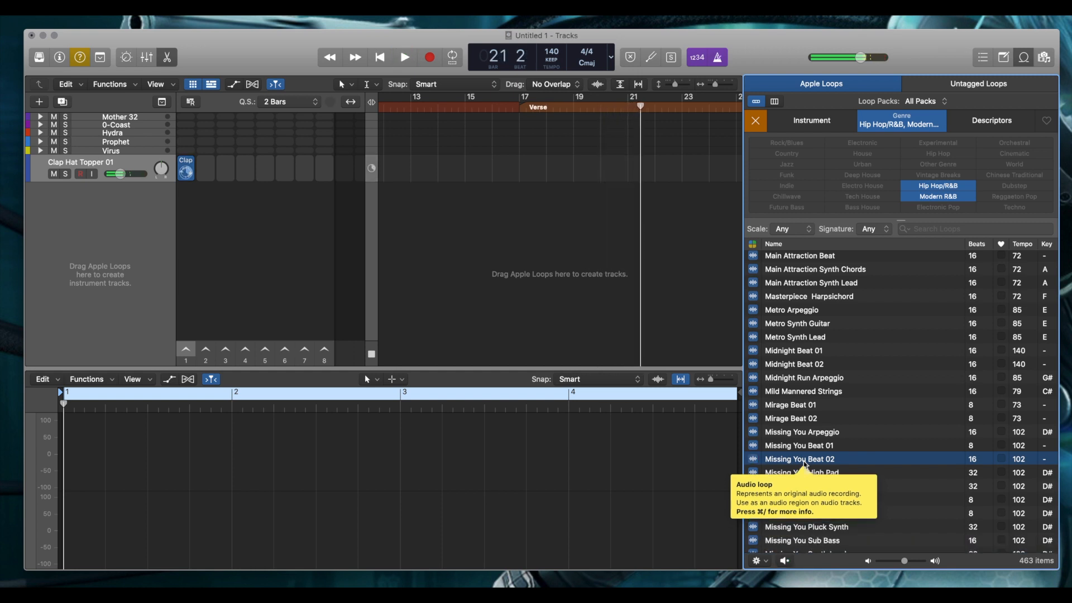
# Preview the Space Cadet Beat 02 loop and turn off the Quick Help pop-ups.
pyautogui.scroll(-2, 809, 546)
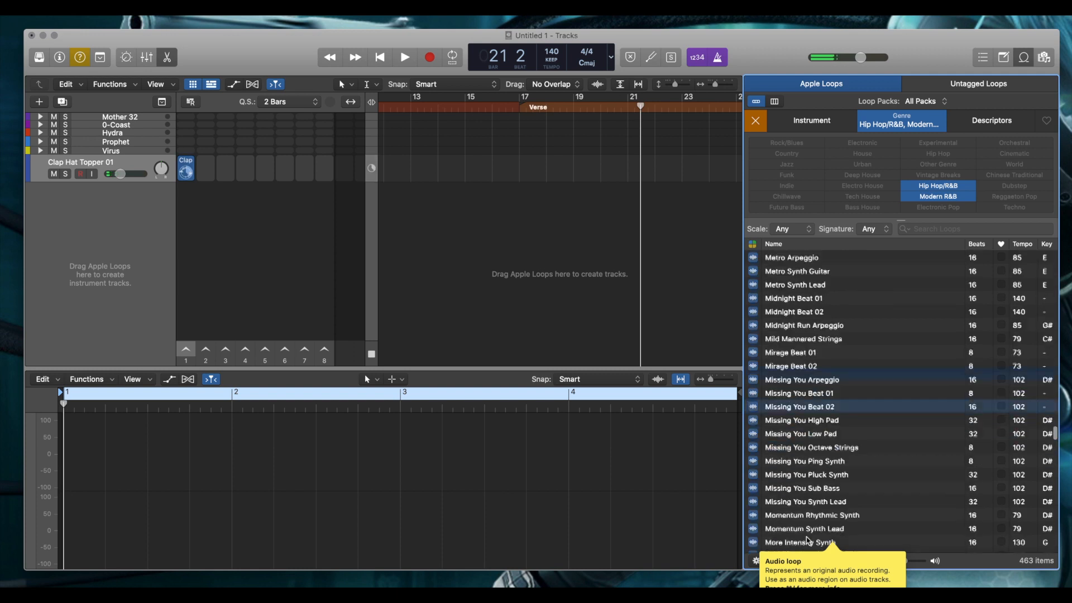
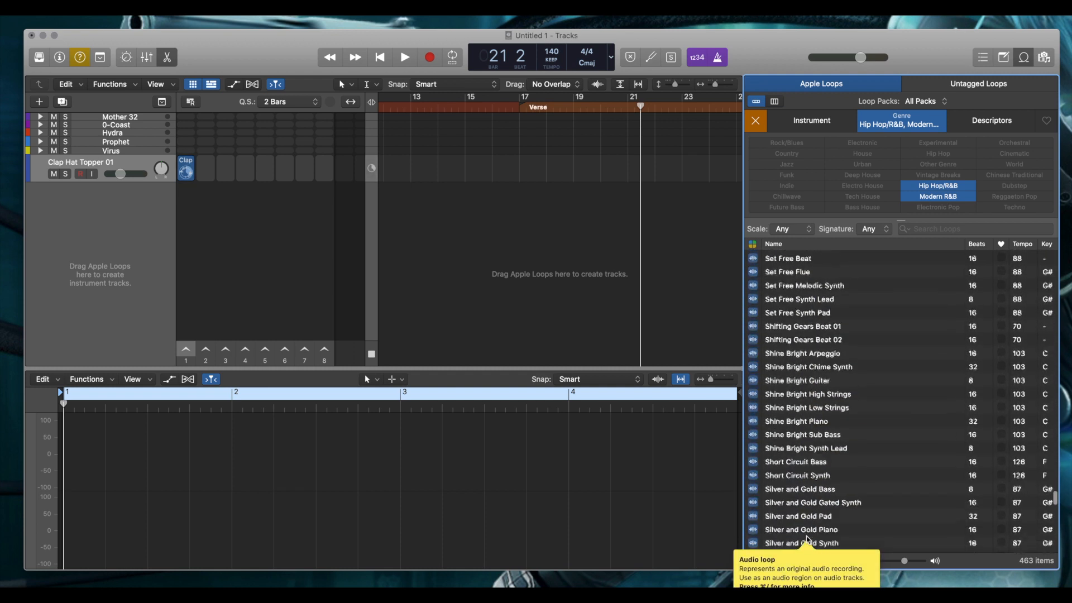
pyautogui.scroll(-3, 807, 539)
pyautogui.click(804, 397)
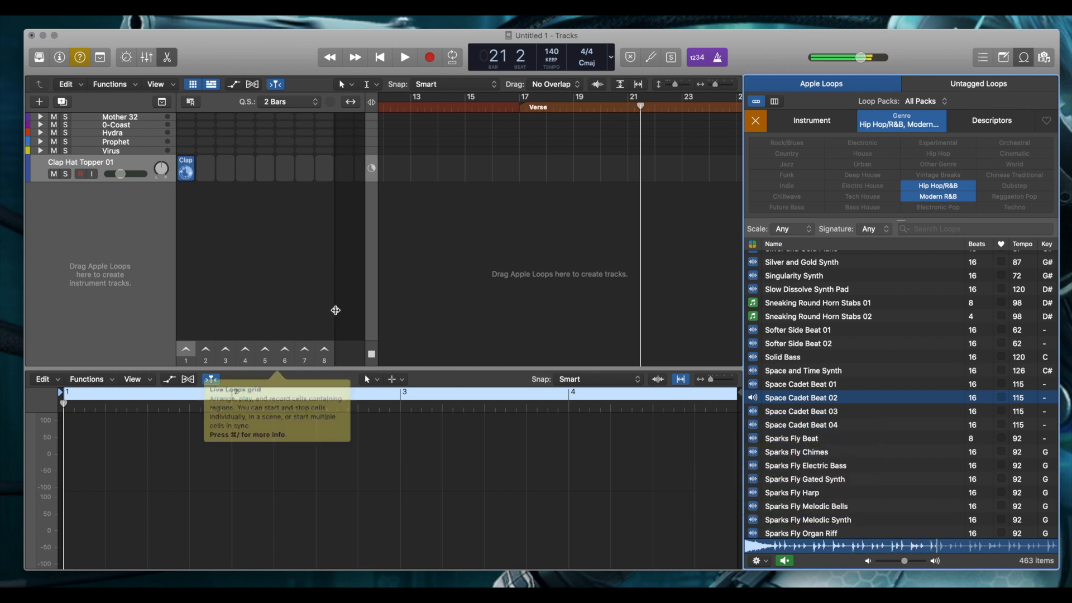
pyautogui.click(80, 57)
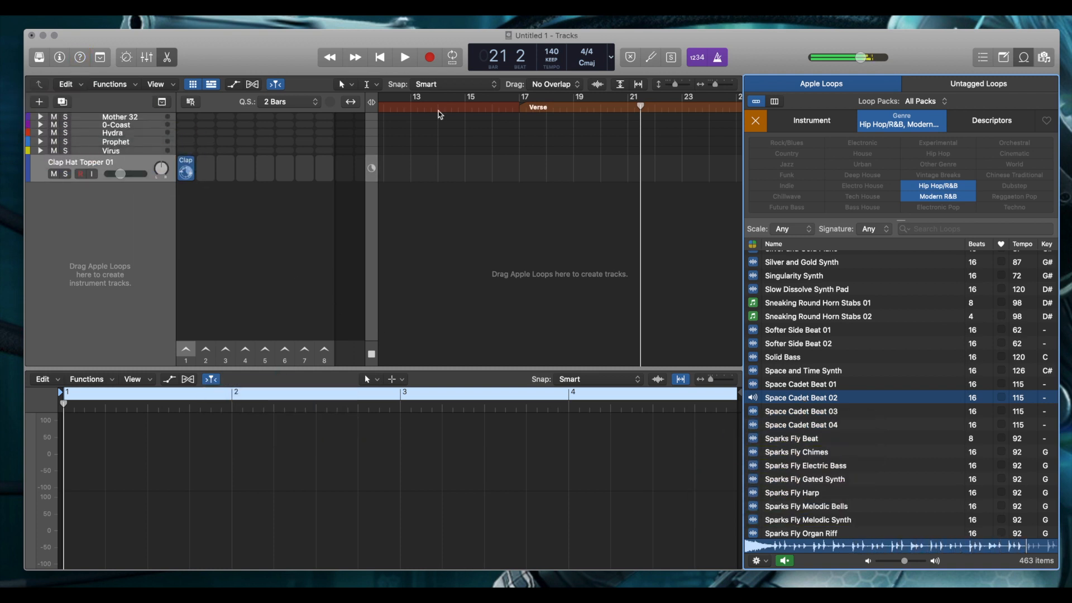
# Play the project briefly and preview Space Cadet Beat 04 against the clap-hat topper.
pyautogui.press('space')
pyautogui.press('space')
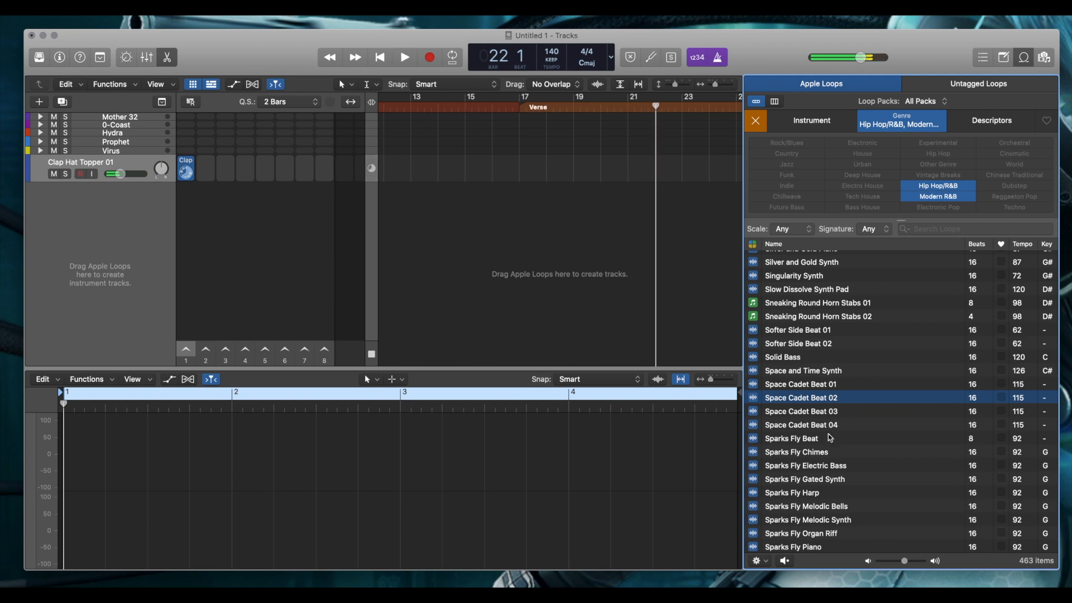
pyautogui.click(809, 429)
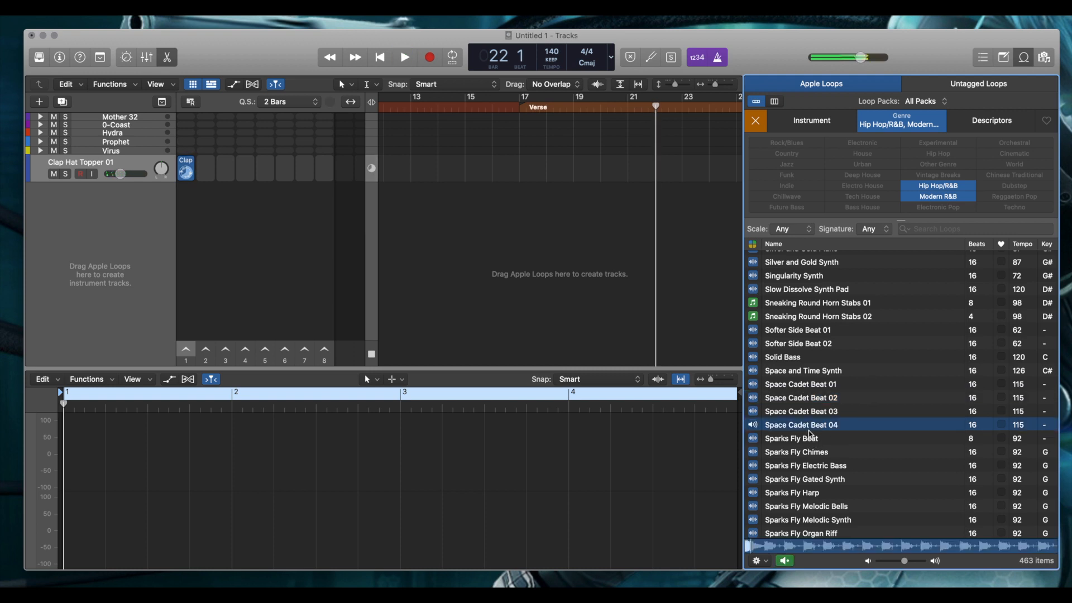
pyautogui.click(809, 430)
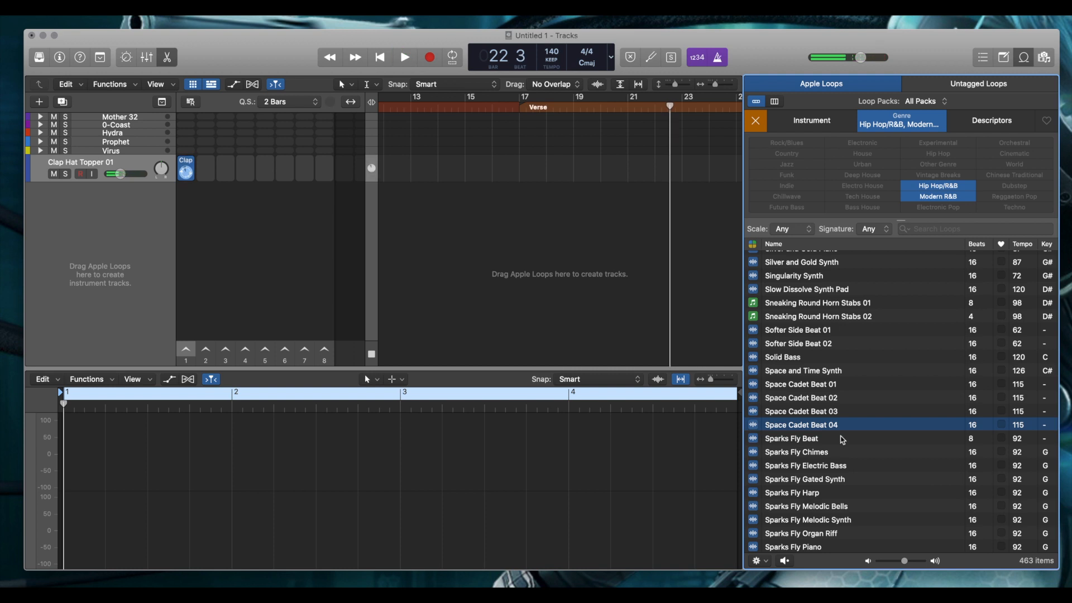
# Browse down to Suite Life Beat 02, preview it and play the project briefly.
pyautogui.scroll(-5, 841, 440)
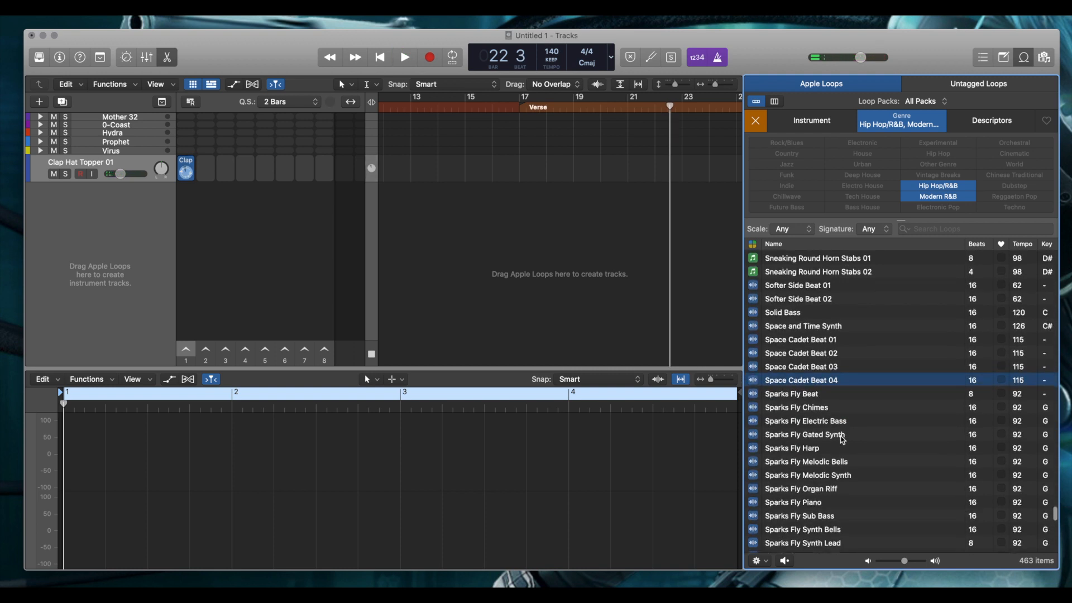
pyautogui.scroll(-1, 842, 440)
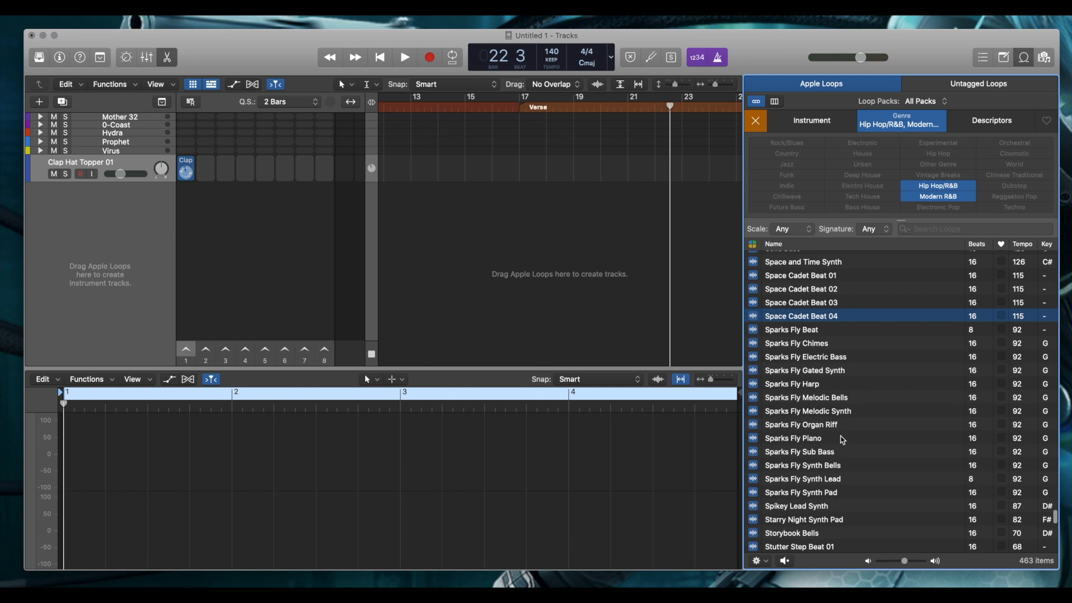
pyautogui.scroll(-10, 842, 440)
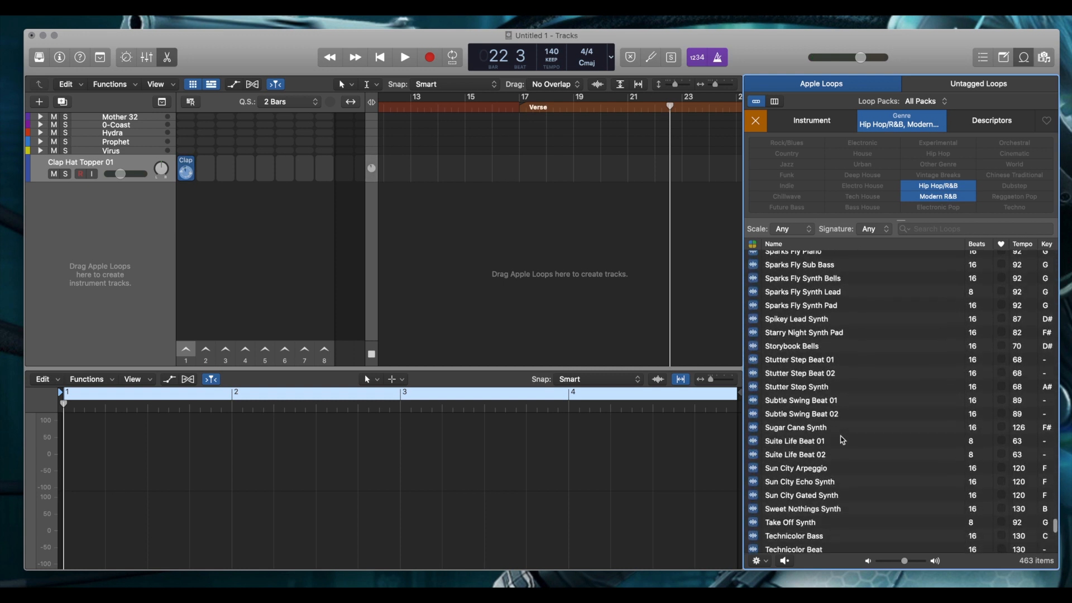
pyautogui.click(796, 456)
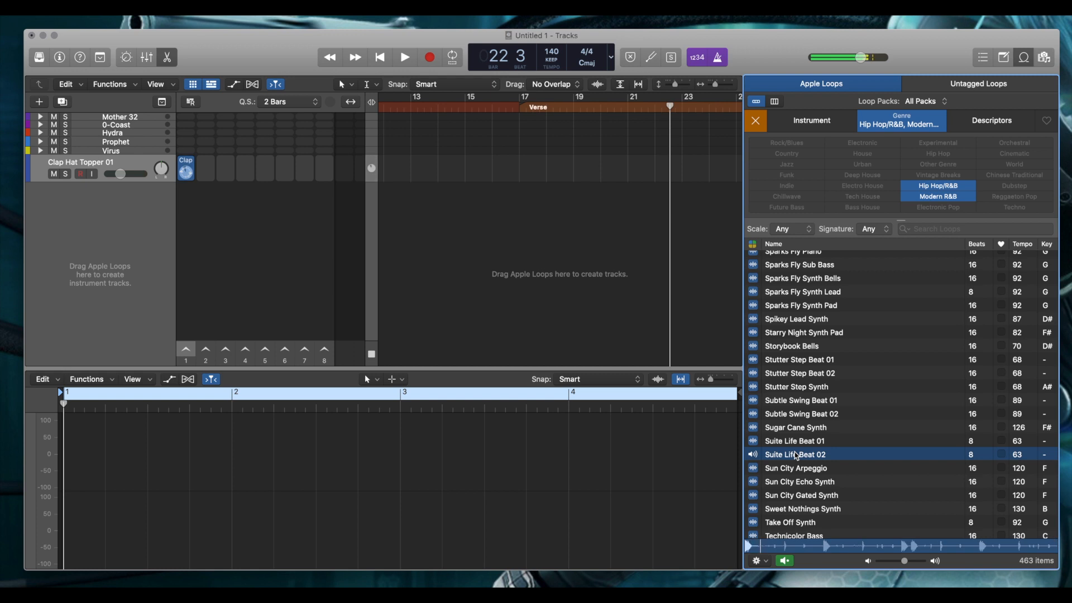
pyautogui.press('space')
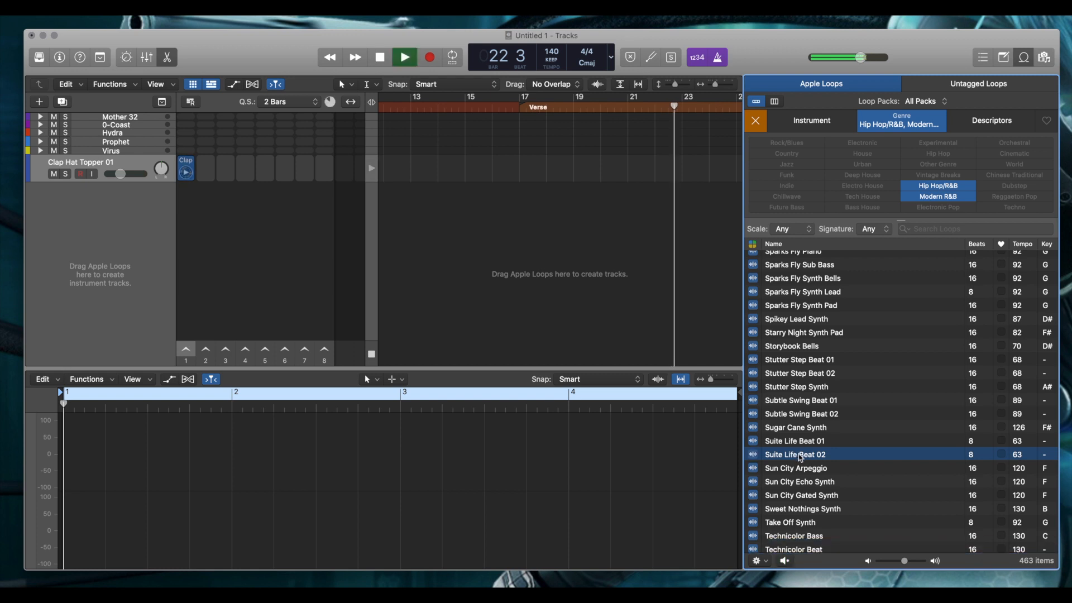
pyautogui.press('space')
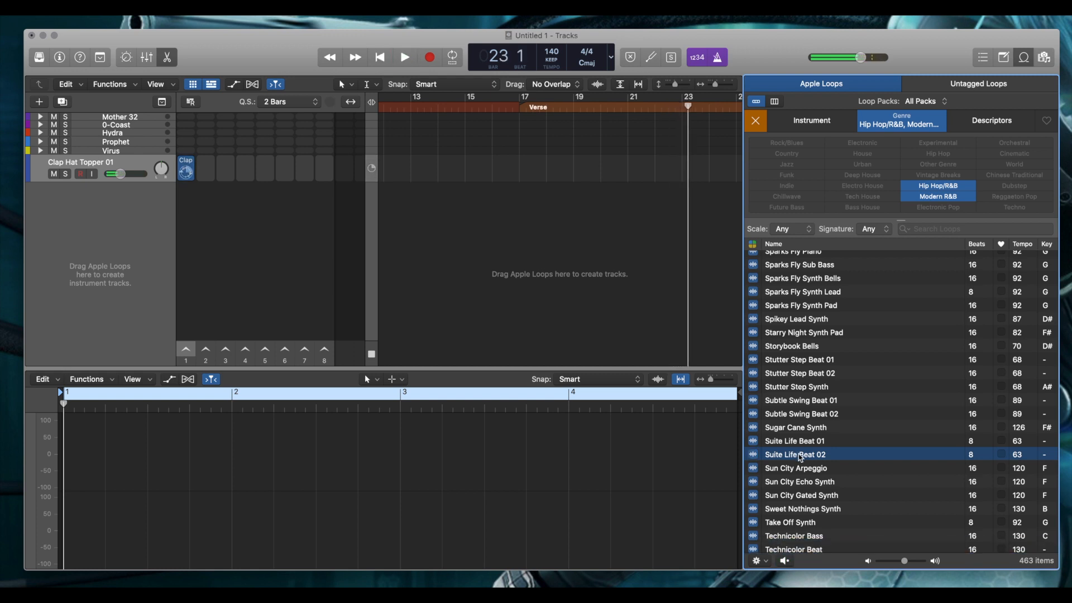
# Add Suite Life Beat 02 to scene 1 of the Live Loops grid on a new track below Clap Hat Topper 01 and start the scene.
pyautogui.moveTo(800, 456); pyautogui.dragTo(214, 244)
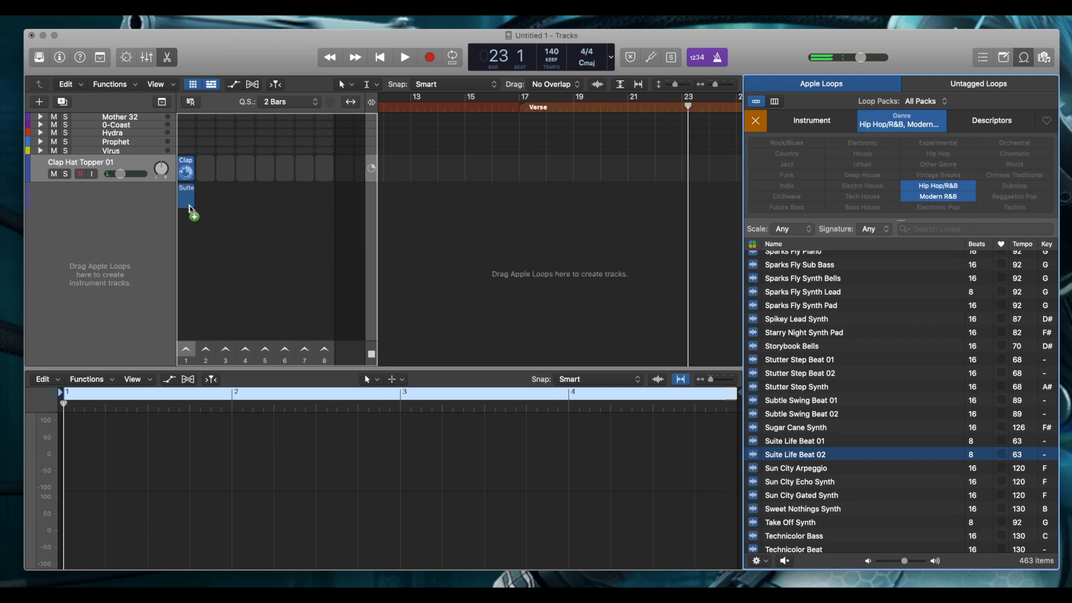
pyautogui.moveTo(190, 207); pyautogui.dragTo(191, 208)
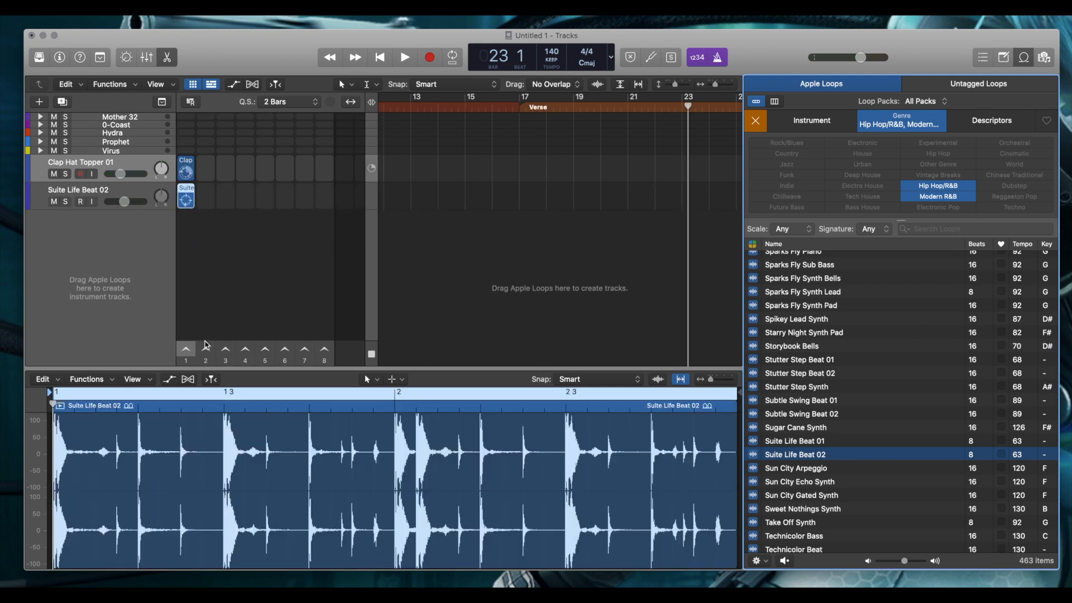
pyautogui.click(190, 356)
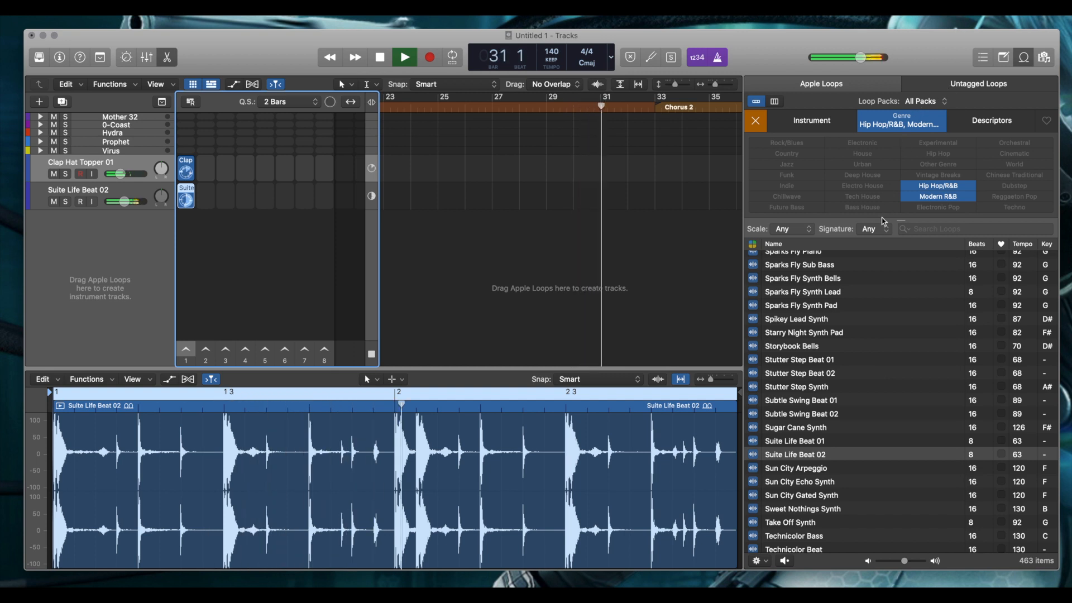
# Clear the Modern R&B and Hip Hop/R&B genre filters and filter the loops by Dubstep.
pyautogui.click(950, 197)
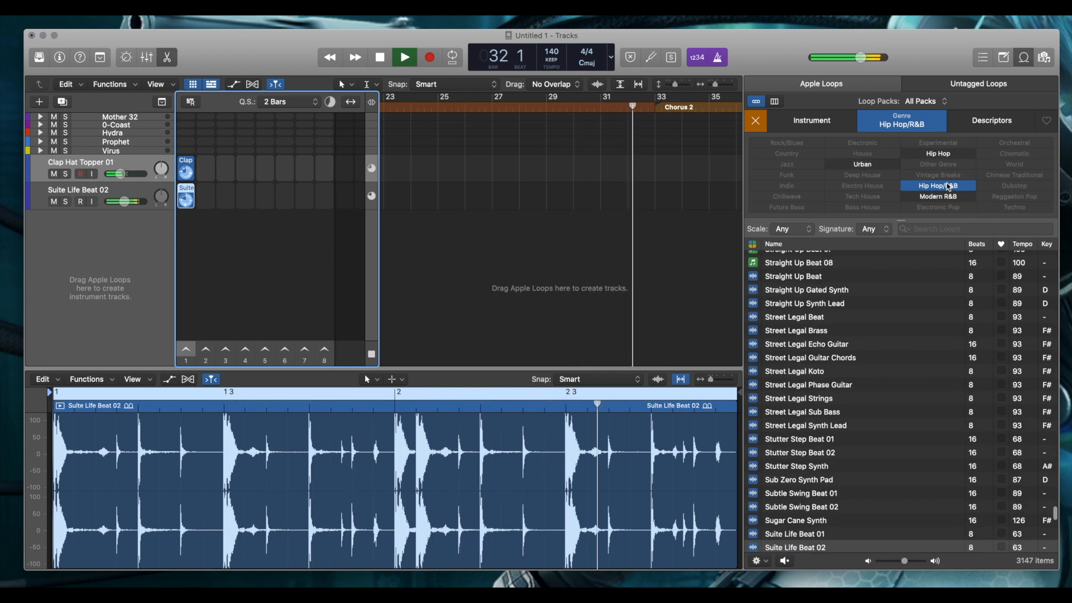
pyautogui.click(963, 186)
pyautogui.click(1014, 186)
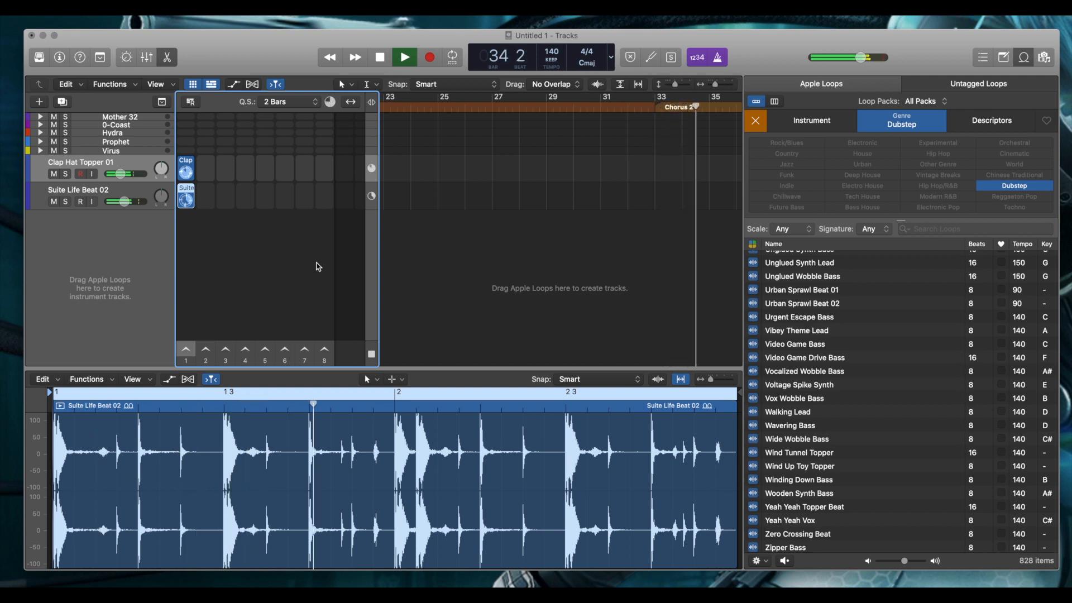
# Delete the Clap Hat Topper 01 track together with its cells.
pyautogui.doubleClick(49, 162)
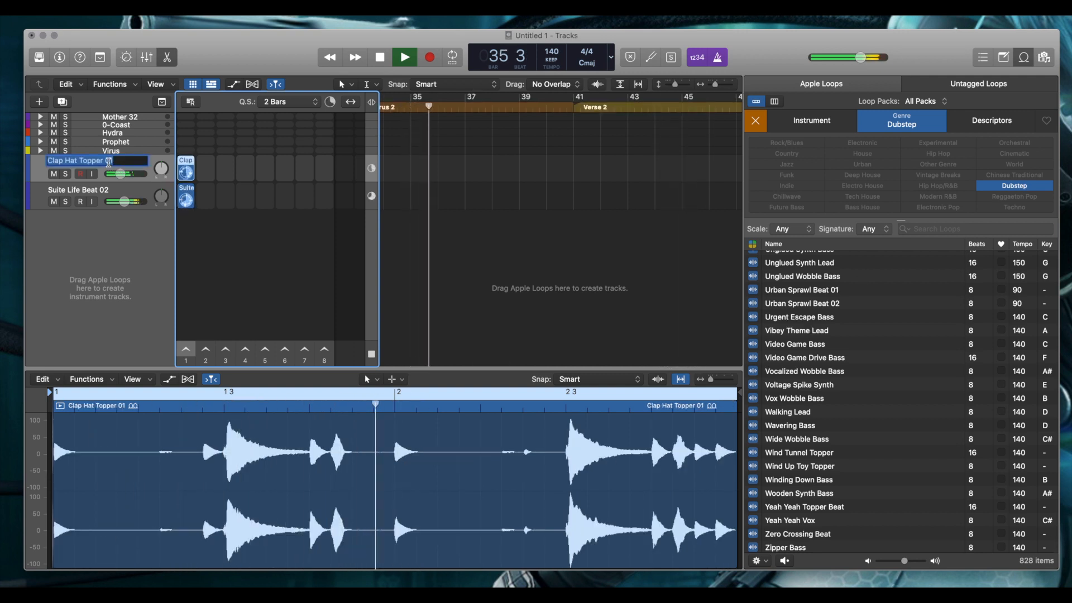
pyautogui.rightClick(45, 168)
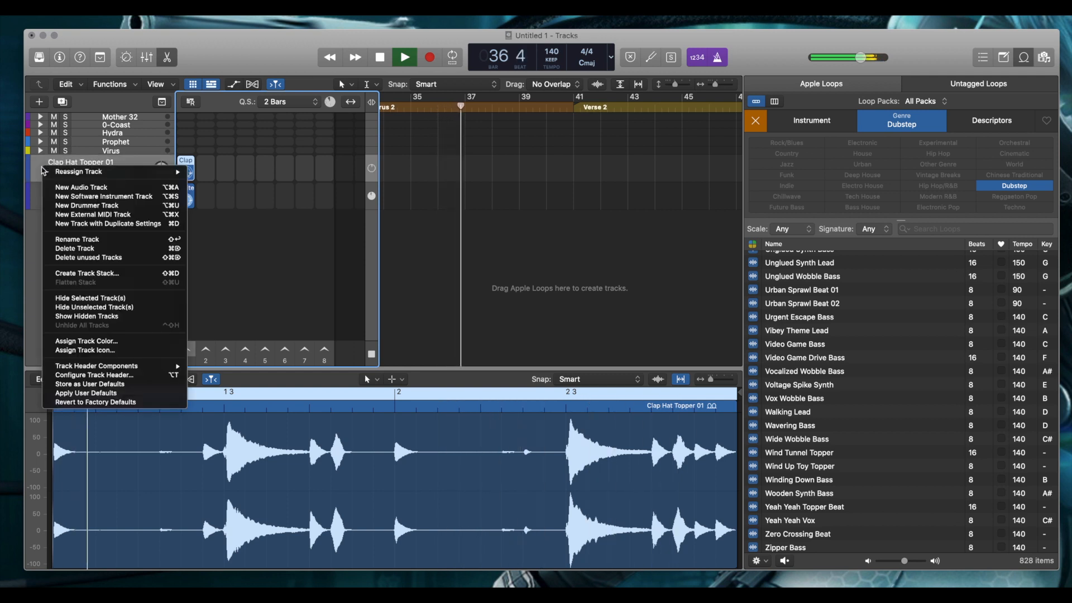
pyautogui.click(76, 248)
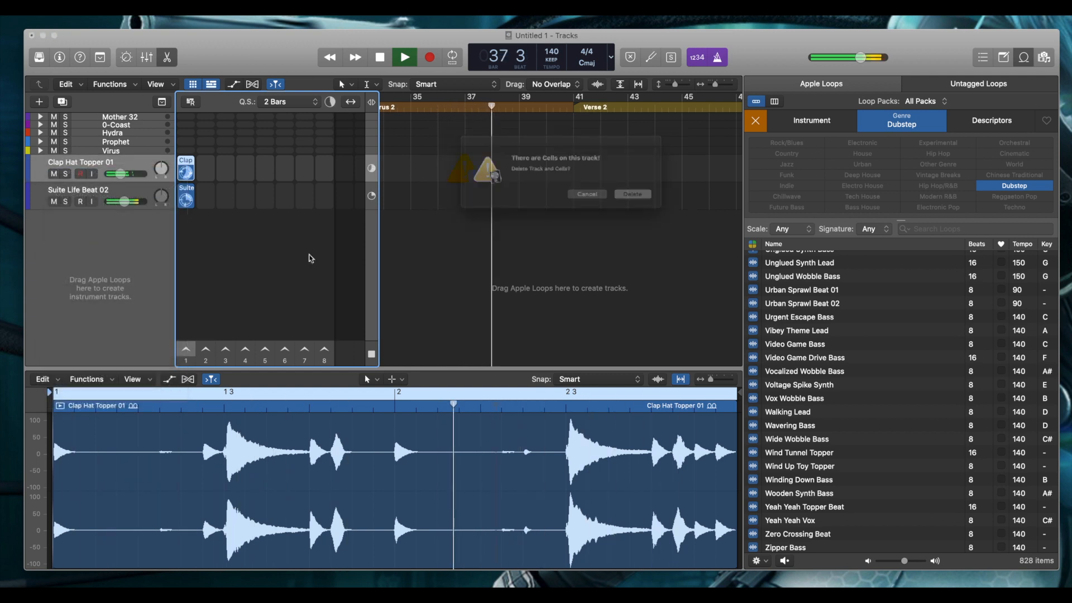
pyautogui.click(645, 199)
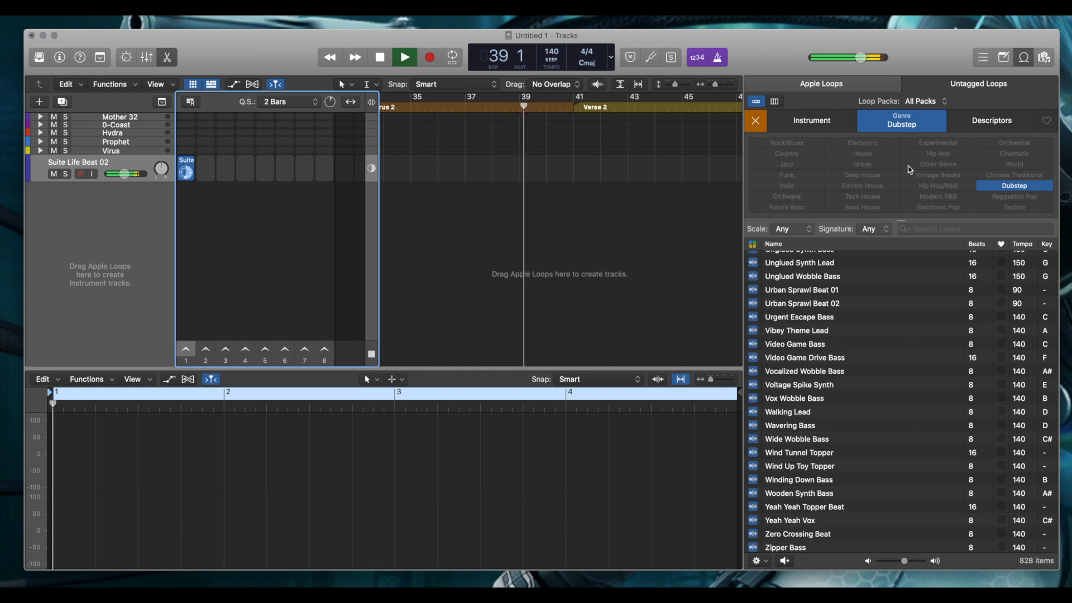
# Preview Urban Sprawl Beat 02 over the playing grid and browse the other Dubstep loops.
pyautogui.click(765, 305)
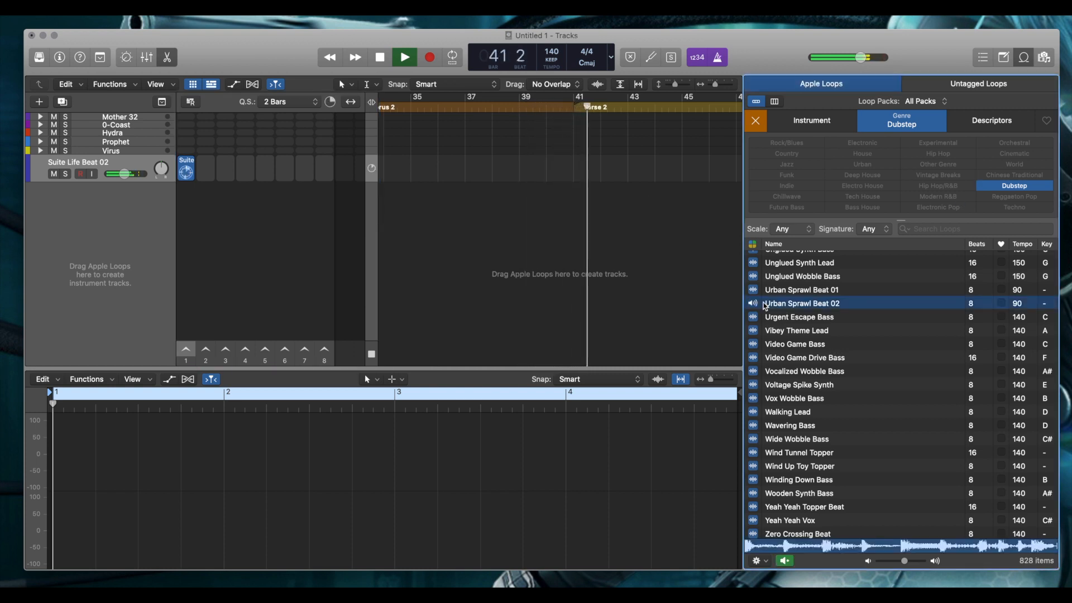
pyautogui.scroll(6, 765, 306)
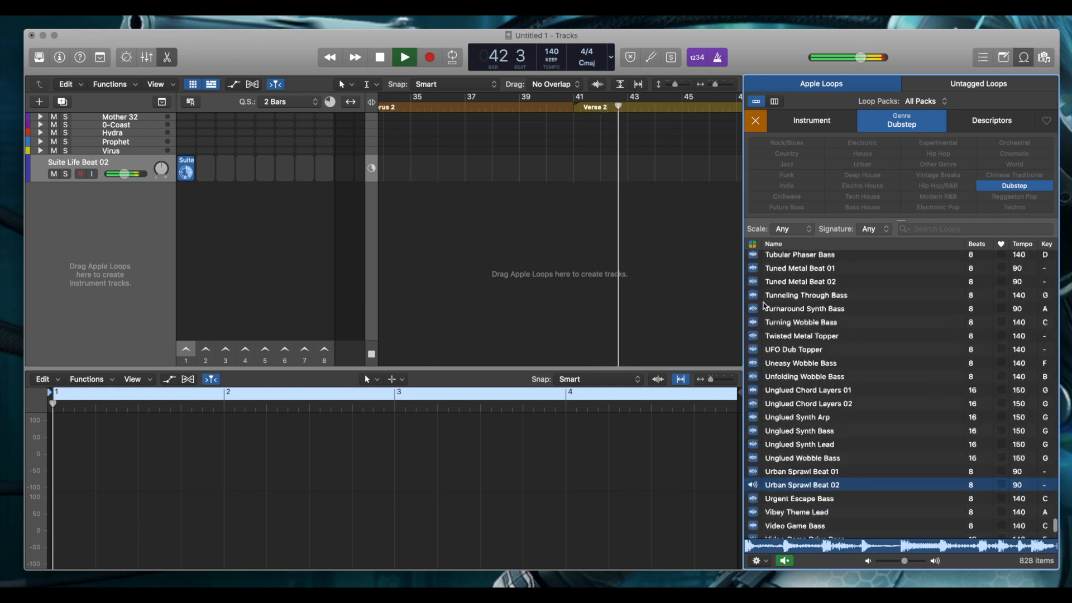
pyautogui.scroll(2, 765, 305)
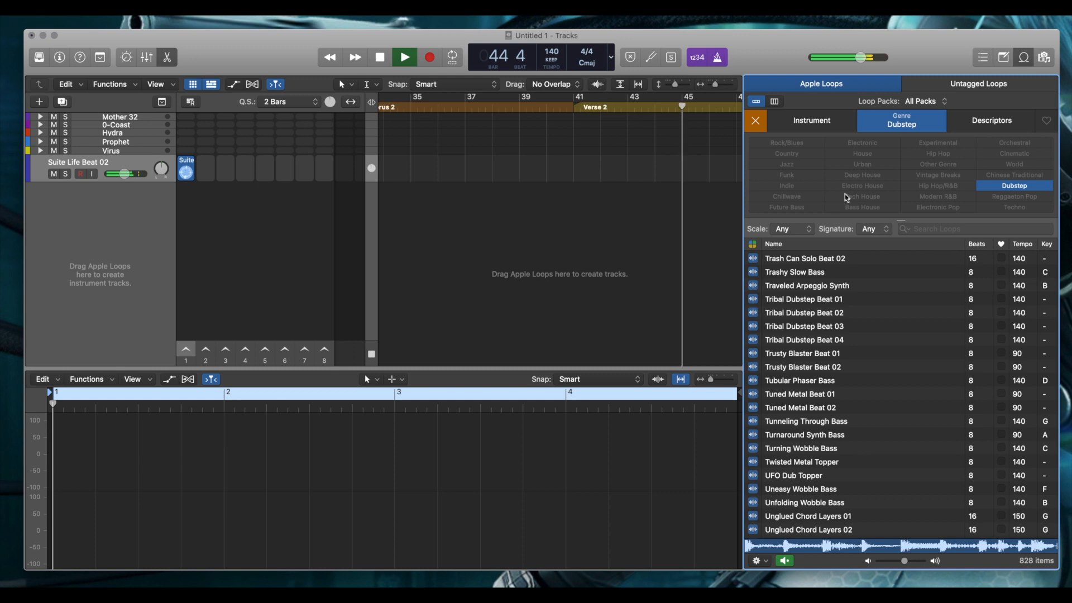
# Switch the genre filter from Dubstep to Urban, browse its loops and stop the loop preview.
pyautogui.click(1008, 186)
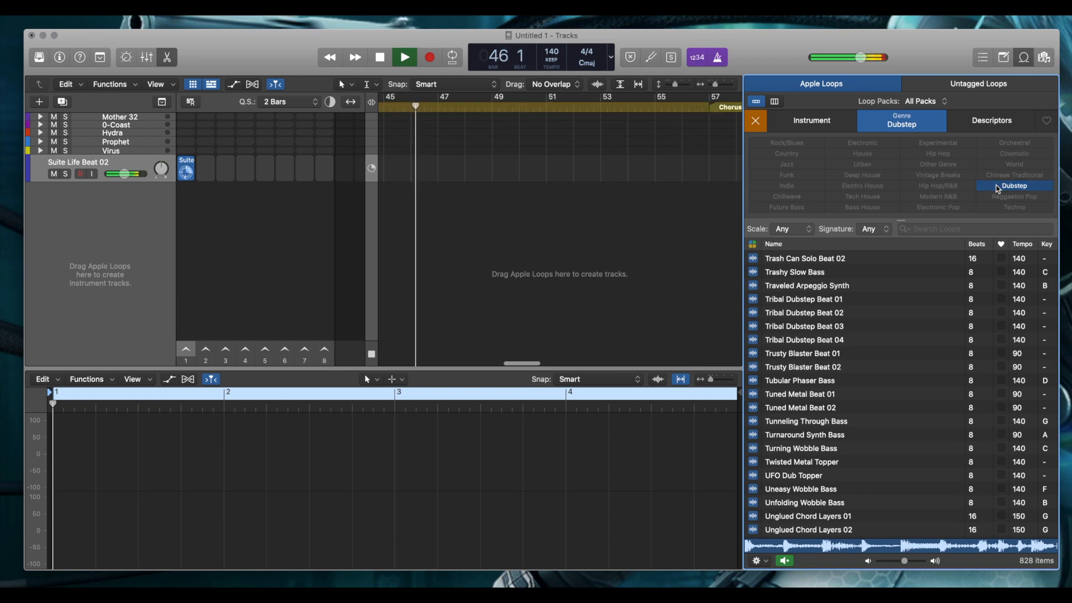
pyautogui.click(859, 165)
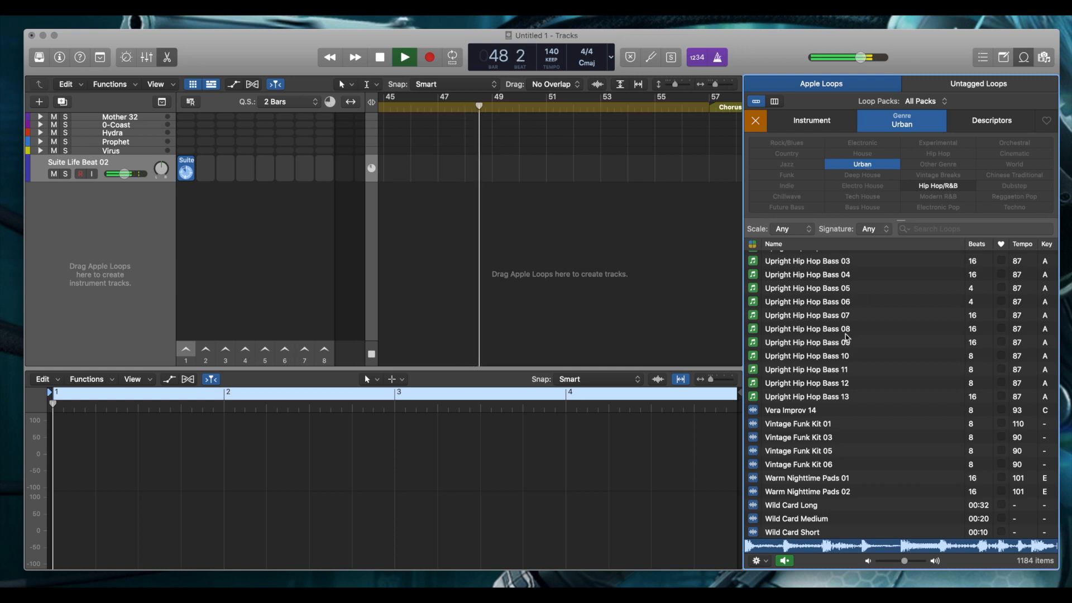
pyautogui.scroll(15, 852, 374)
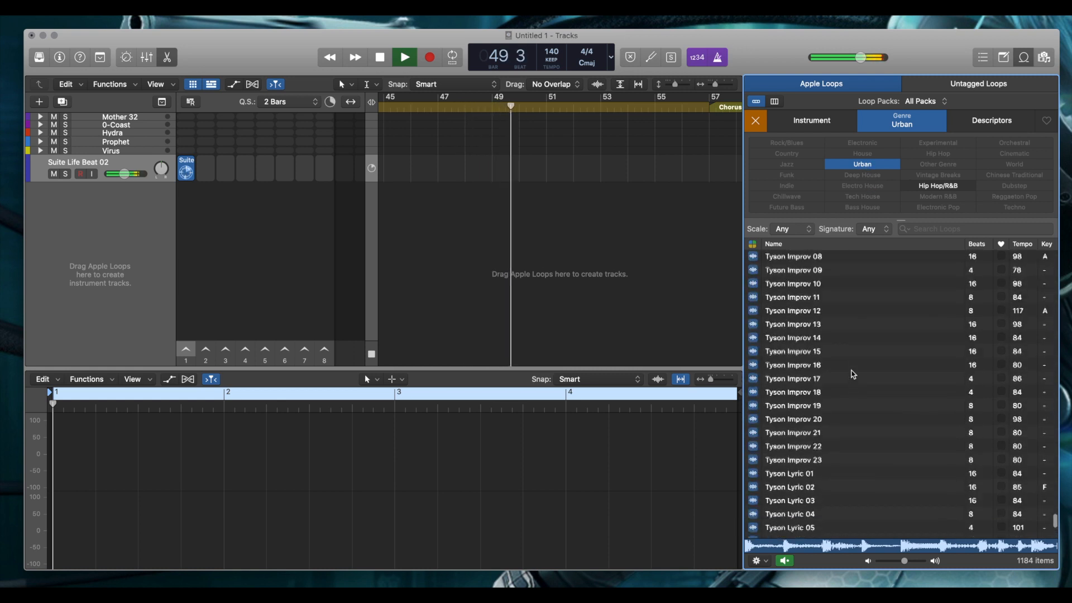
pyautogui.scroll(4, 852, 374)
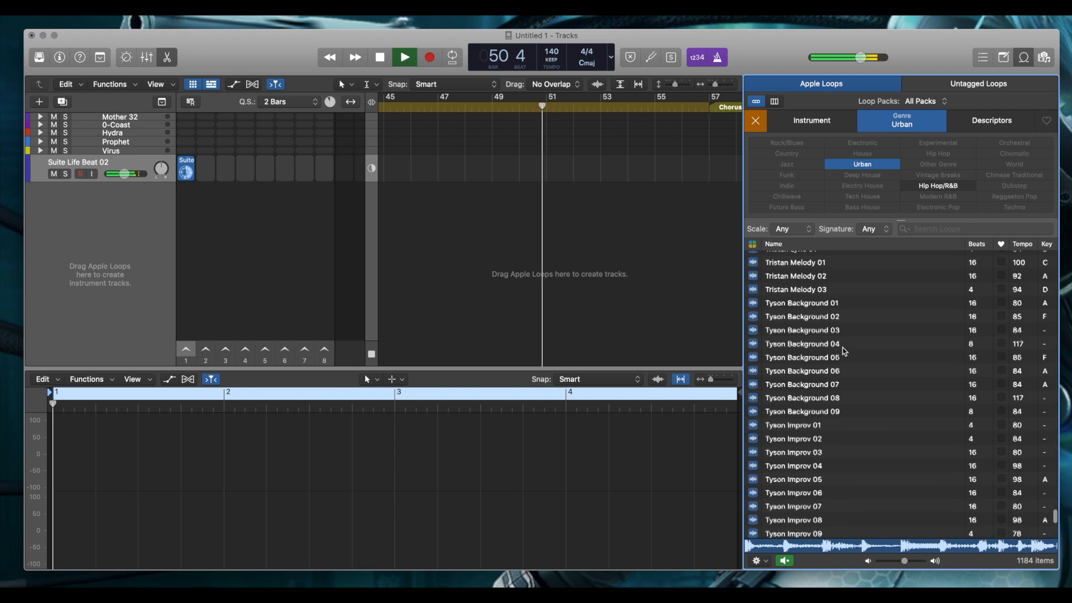
pyautogui.click(784, 560)
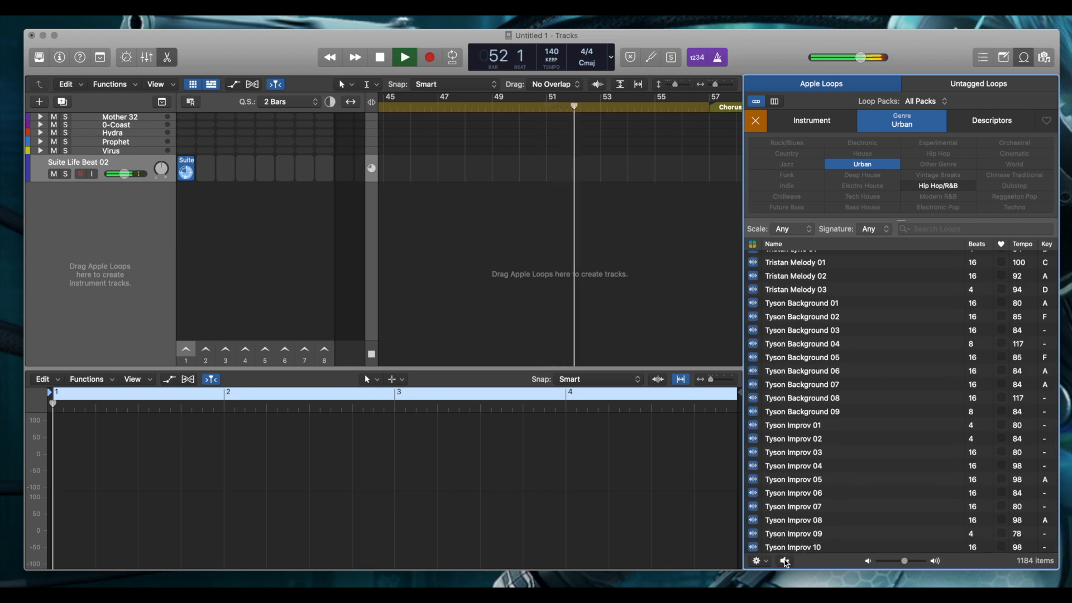
# Preview the Trip Hop Lonely Guitar, Trip Hop Lander FX and Trip Hop Pipes FX loops over the playing beat.
pyautogui.scroll(3, 809, 364)
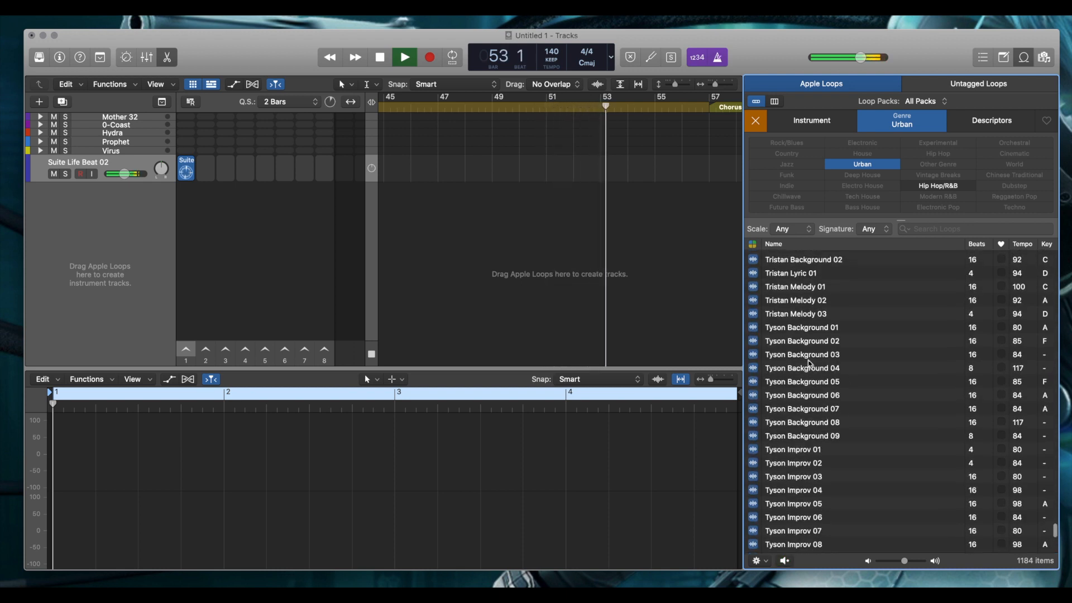
pyautogui.scroll(3, 809, 342)
pyautogui.scroll(6, 809, 342)
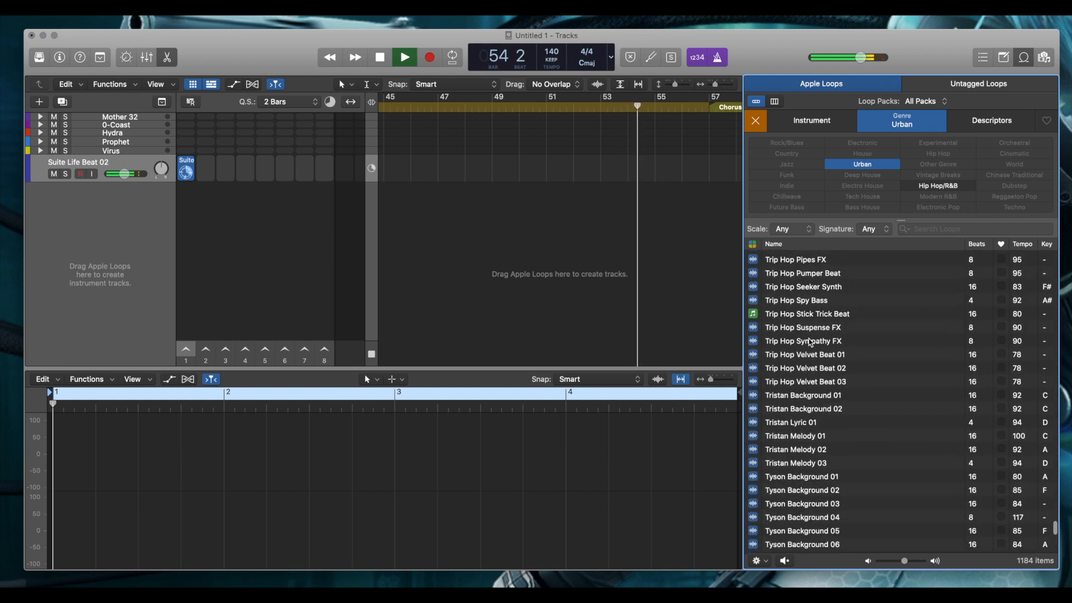
pyautogui.scroll(3, 809, 341)
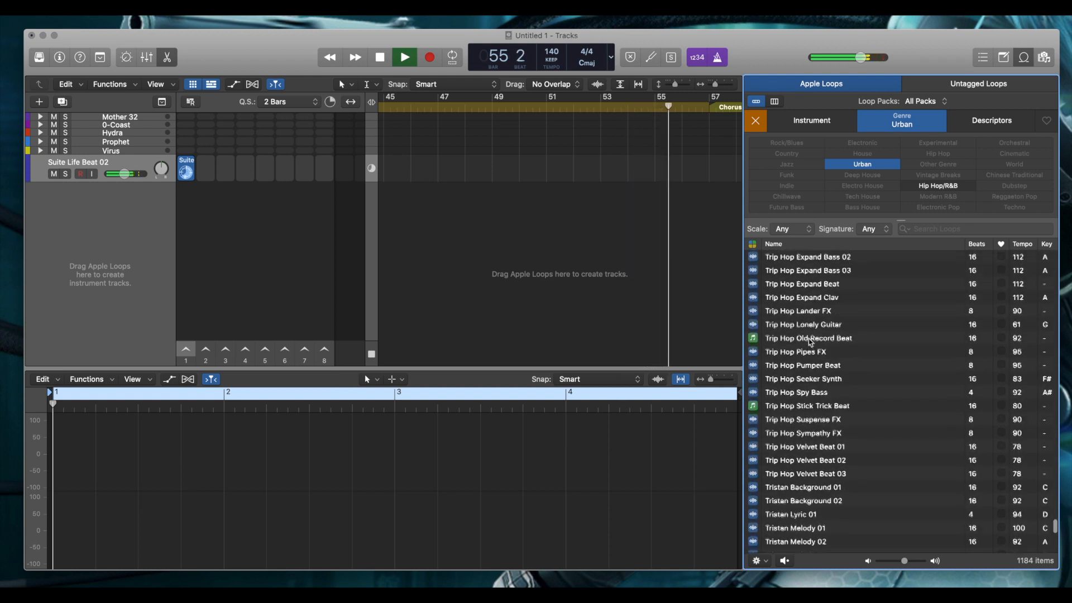
pyautogui.click(793, 343)
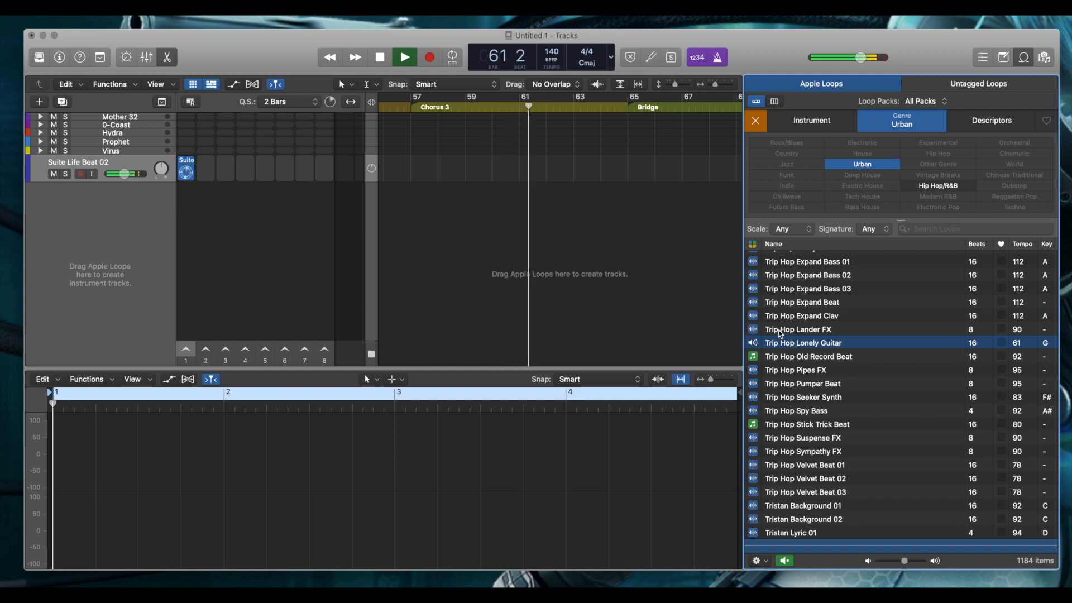
pyautogui.click(757, 330)
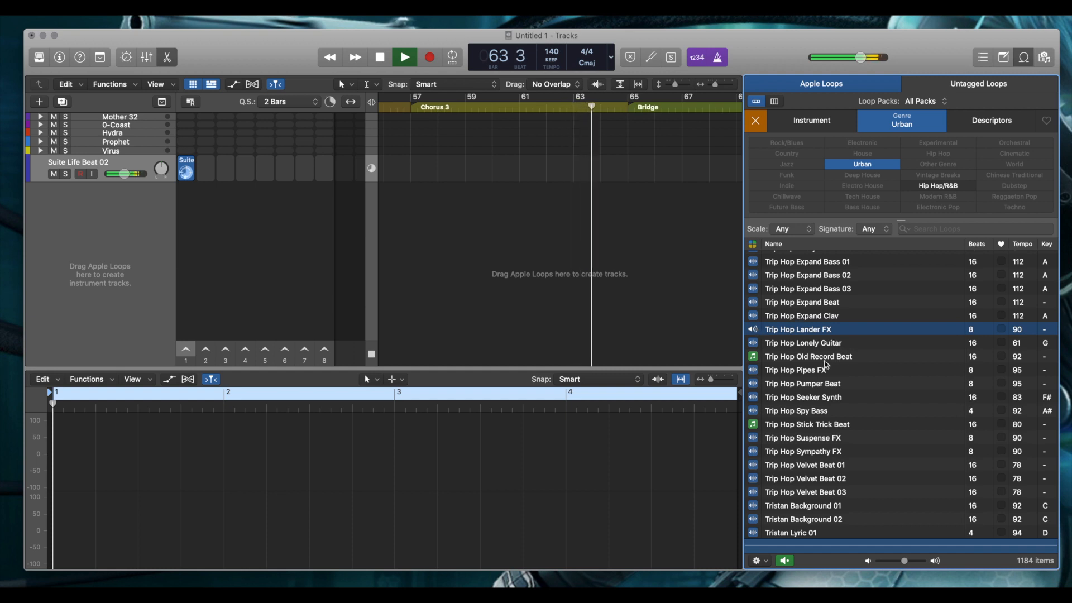
pyautogui.click(802, 373)
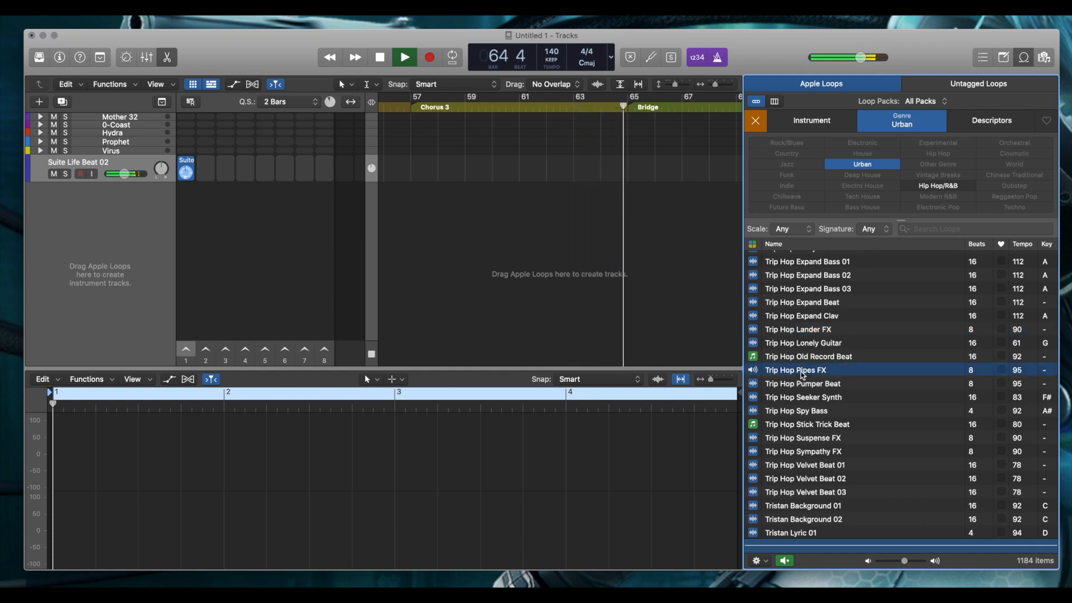
# Preview Trip Hop Arrival Pad 01 and TR-808 Hip Hop Beat 01 against the beat, ending with project playback stopped.
pyautogui.scroll(5, 806, 399)
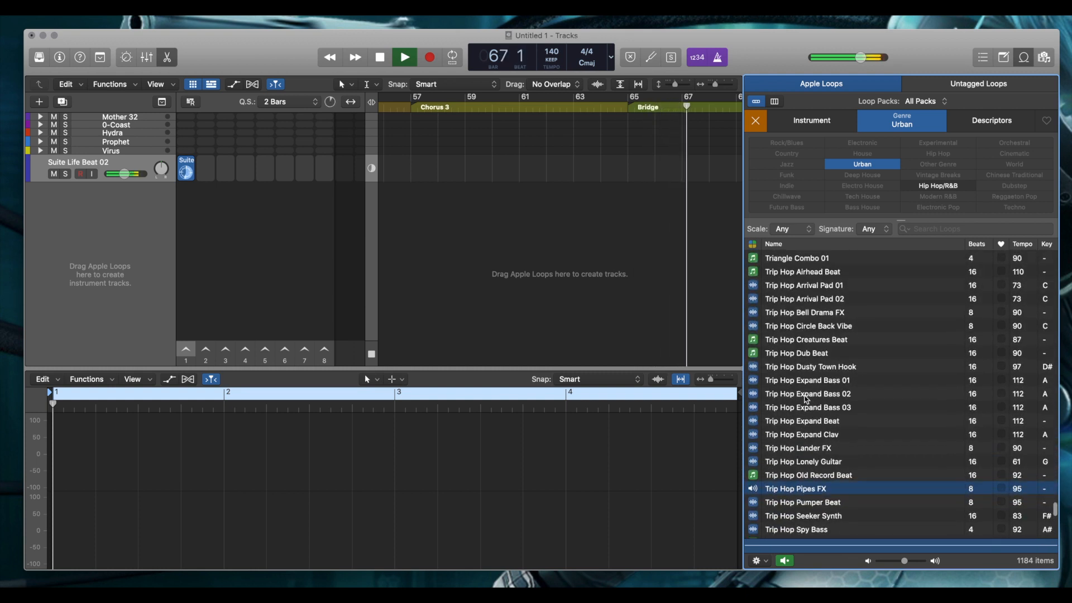
pyautogui.scroll(3, 805, 391)
pyautogui.click(805, 342)
pyautogui.scroll(5, 804, 344)
pyautogui.scroll(4, 804, 344)
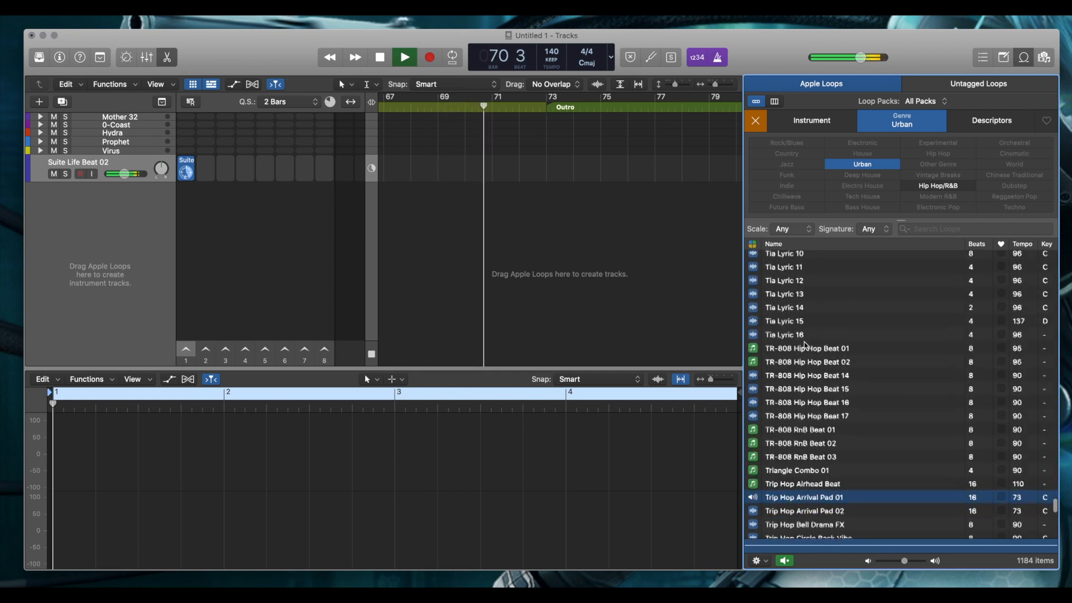
pyautogui.click(805, 385)
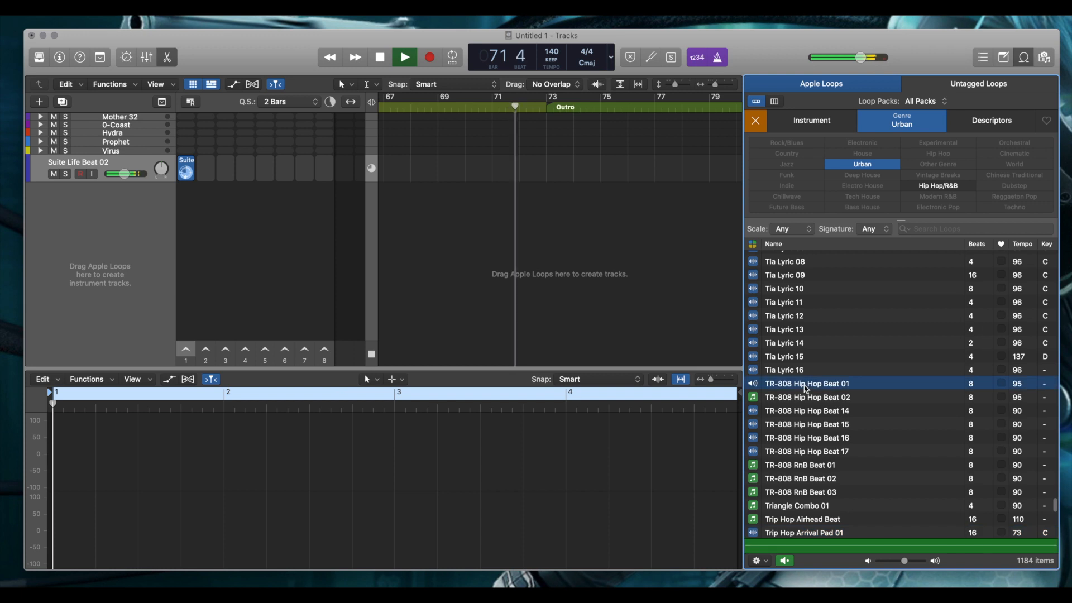
pyautogui.scroll(3, 805, 389)
pyautogui.scroll(5, 806, 389)
pyautogui.press('space')
# Audition RnB Sweet Talk Piano 01, RnB Sweet Talk Piano 02 and RnB Simple Love Beat 02 from the Urban loops.
pyautogui.scroll(10, 806, 389)
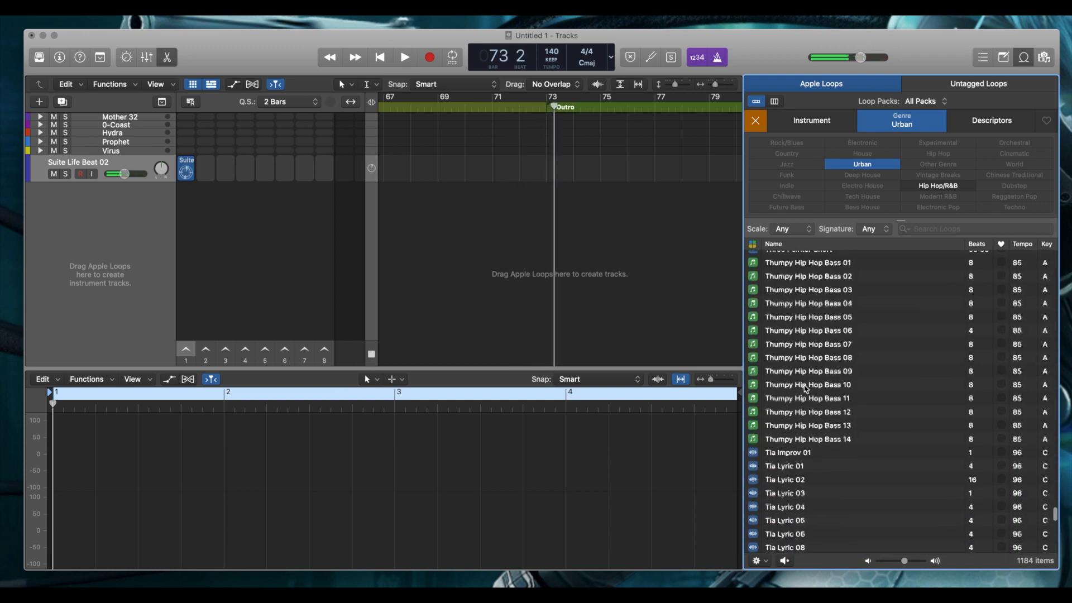
pyautogui.scroll(1, 805, 389)
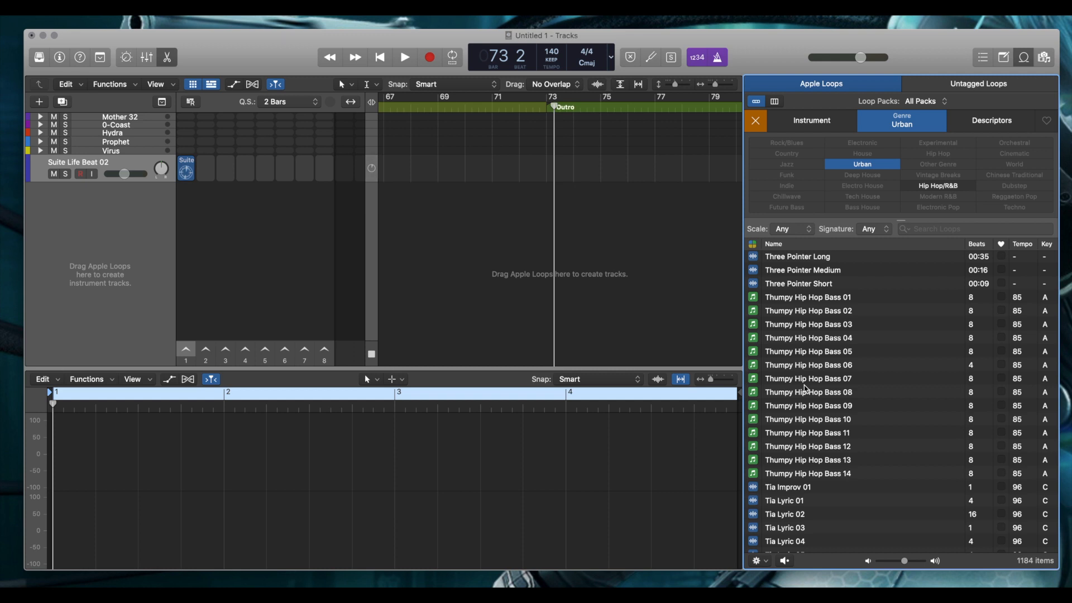
pyautogui.scroll(5, 803, 388)
pyautogui.scroll(8, 804, 388)
pyautogui.scroll(3, 804, 388)
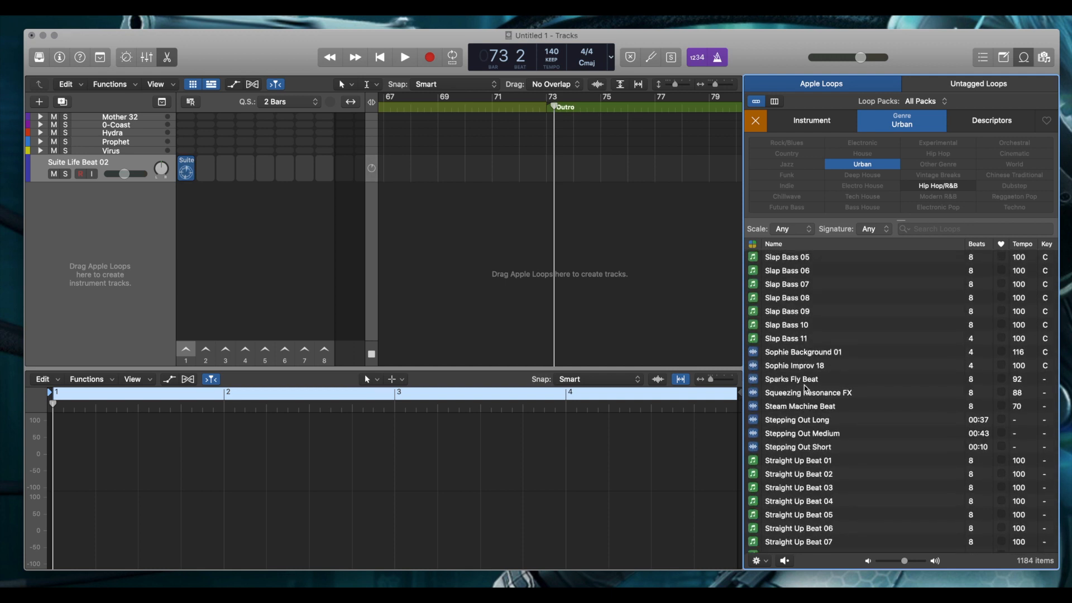
pyautogui.scroll(10, 805, 387)
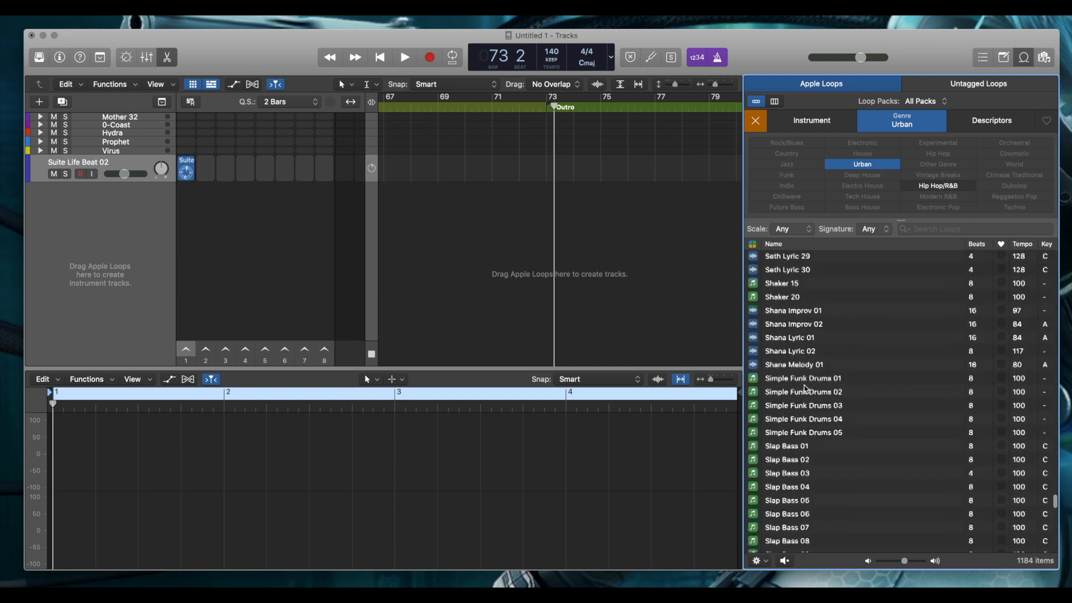
pyautogui.scroll(8, 805, 389)
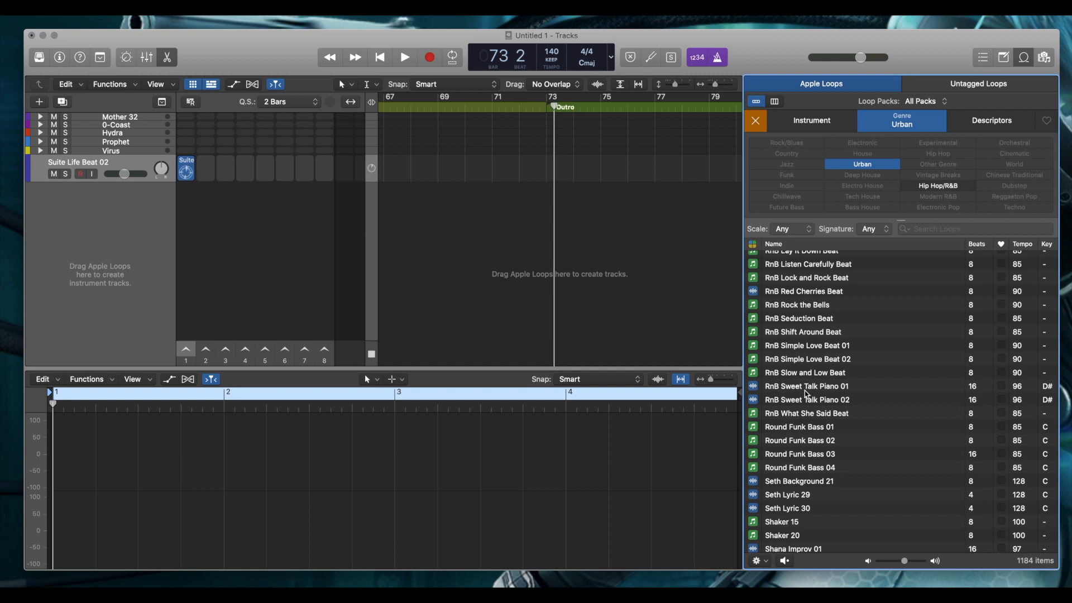
pyautogui.click(804, 392)
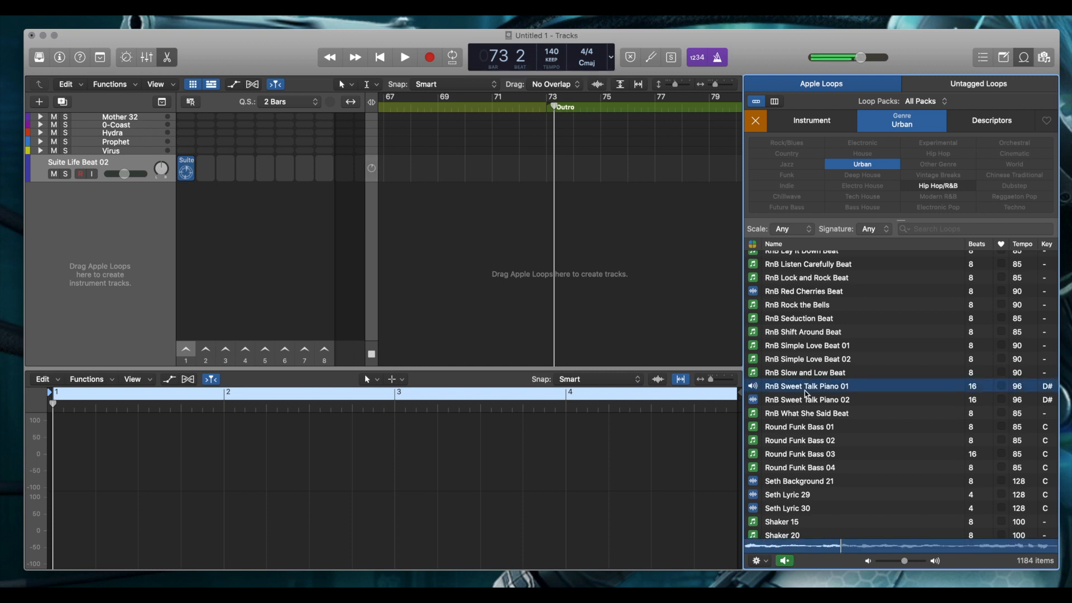
pyautogui.press('space')
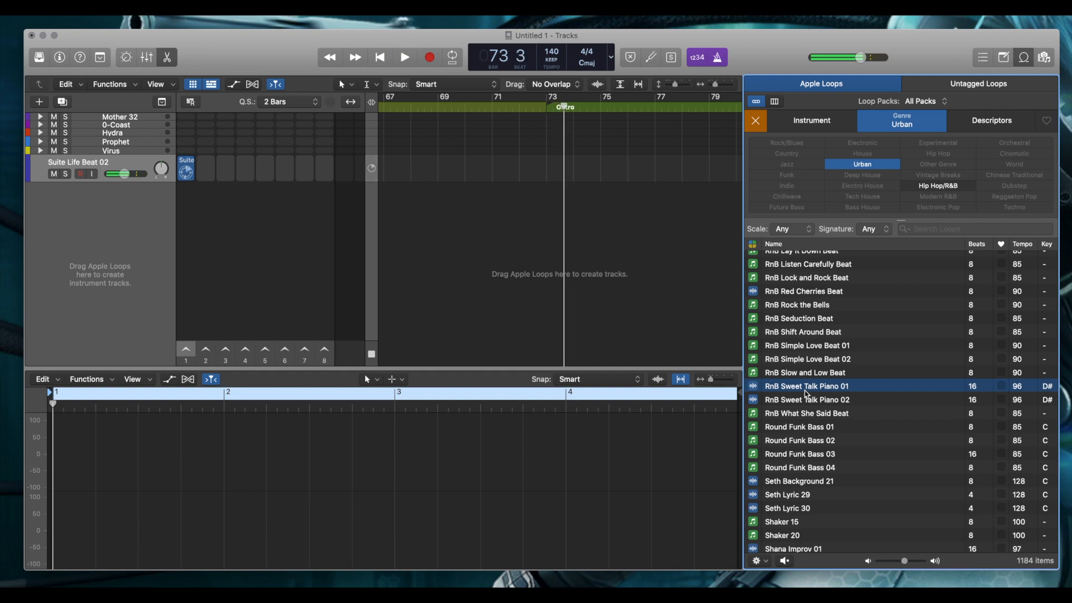
pyautogui.click(792, 403)
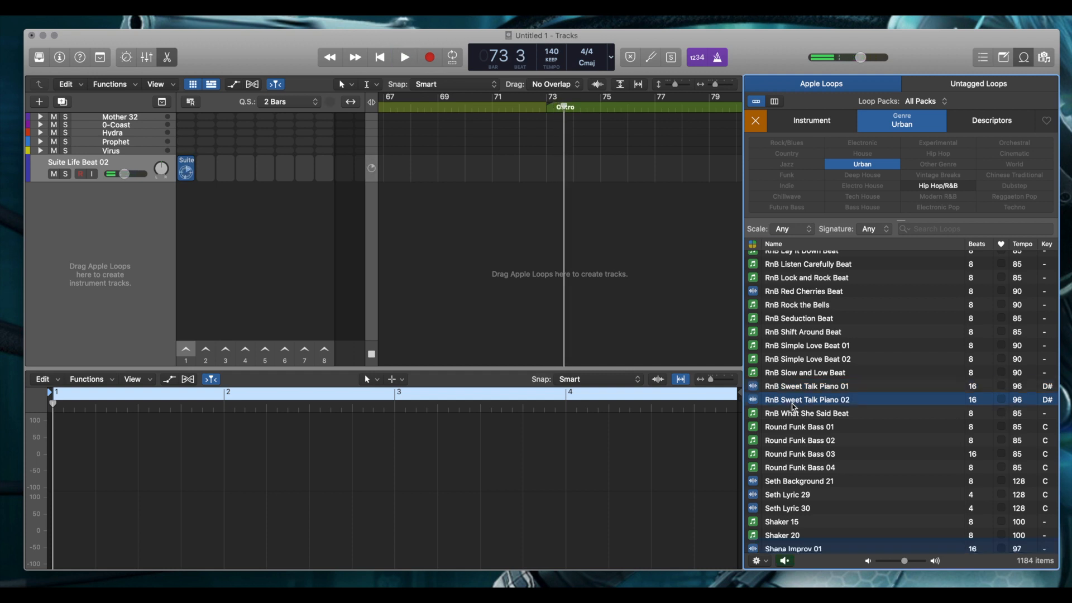
pyautogui.click(801, 363)
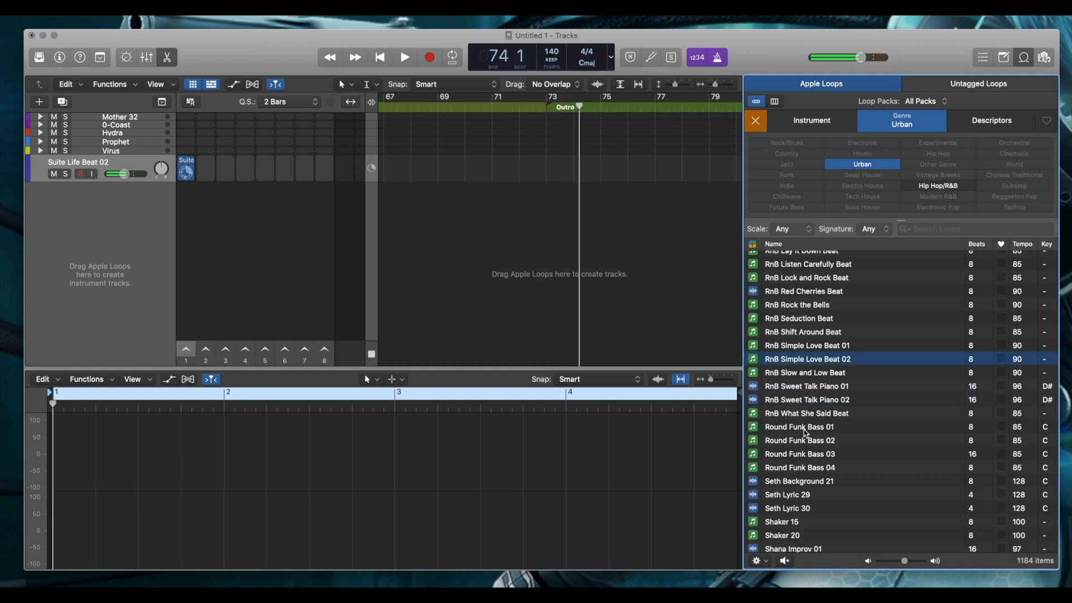
# Audition the Round Funk Bass 03, Seth Lyric 29 and Shana Improv 01 loops.
pyautogui.scroll(-3, 804, 430)
pyautogui.click(808, 374)
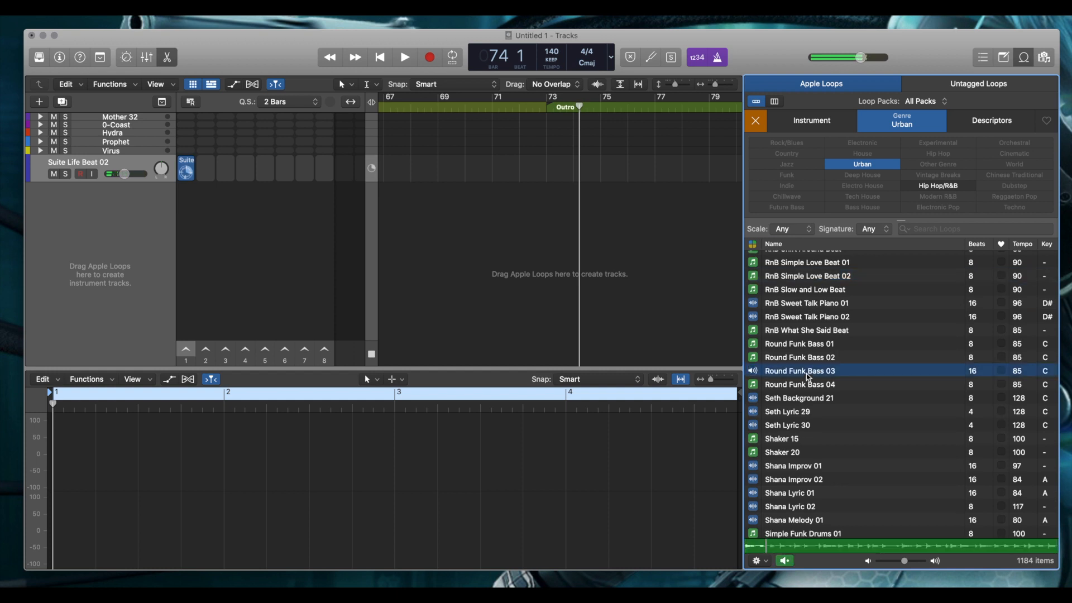
pyautogui.press('space')
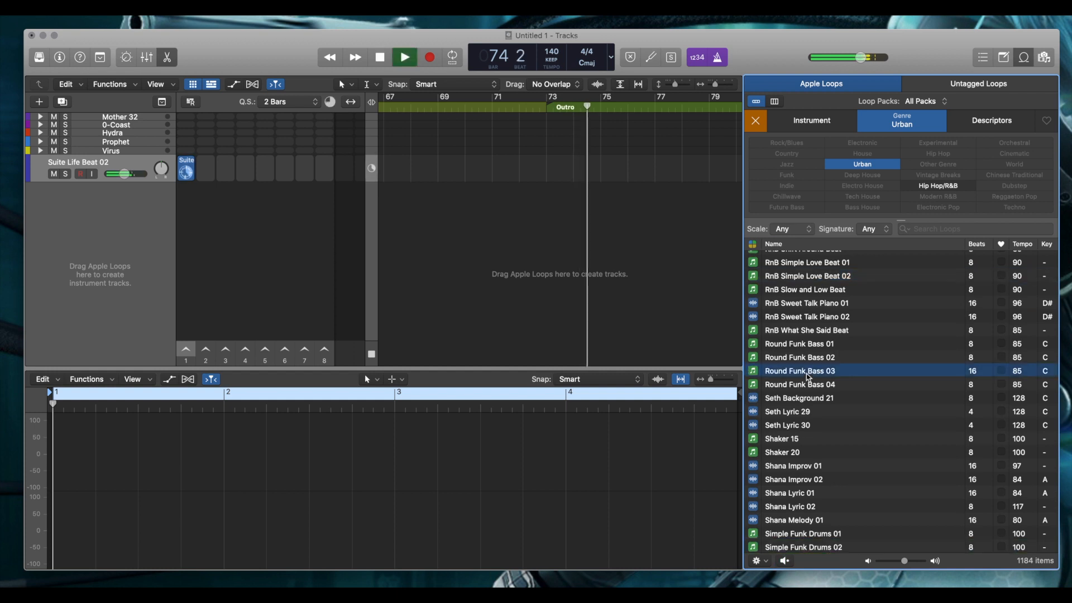
pyautogui.click(799, 415)
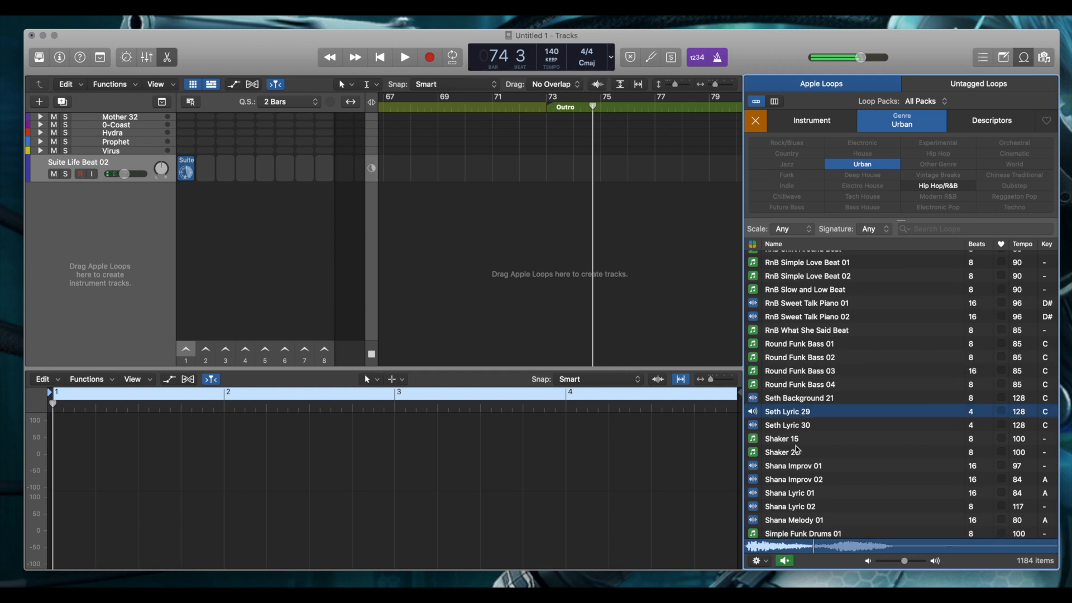
pyautogui.click(796, 466)
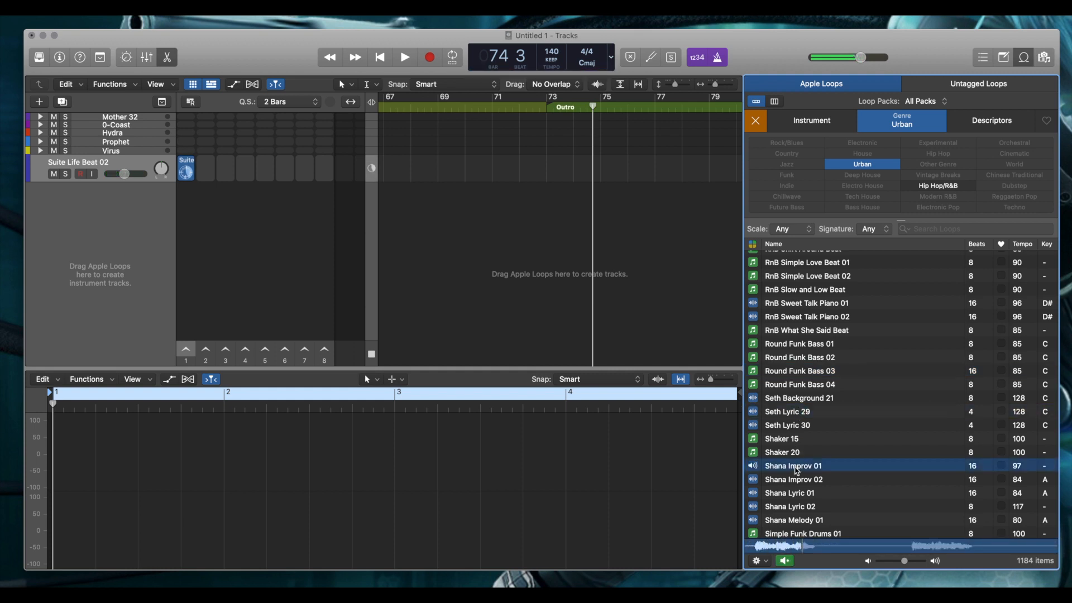
pyautogui.press('space')
pyautogui.press('space')
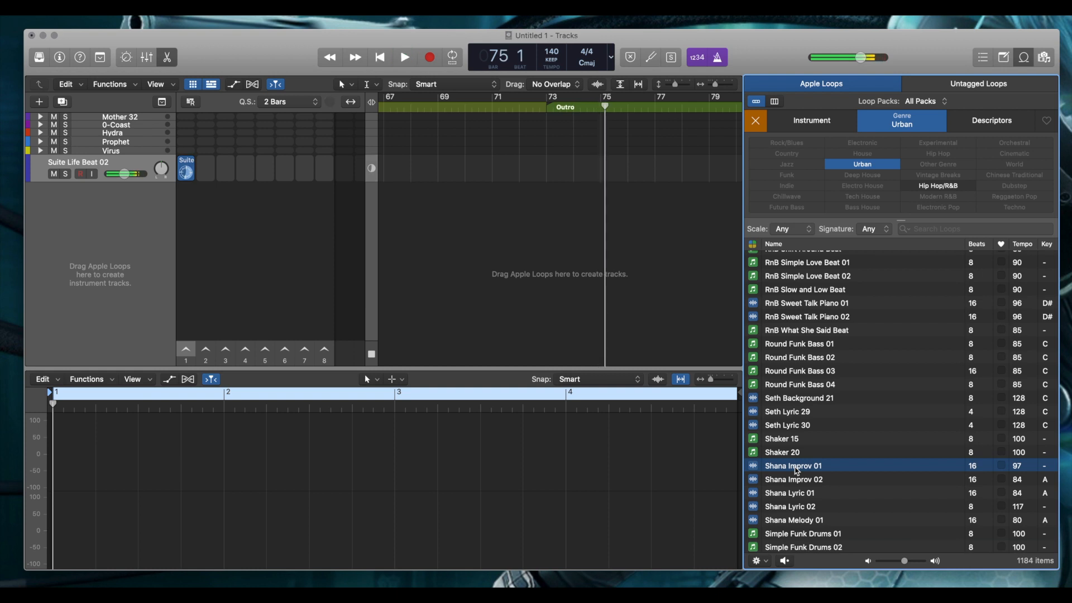
# Look through the Urban loop list from the RnB loops back to the Motown loops for more material.
pyautogui.scroll(10, 796, 470)
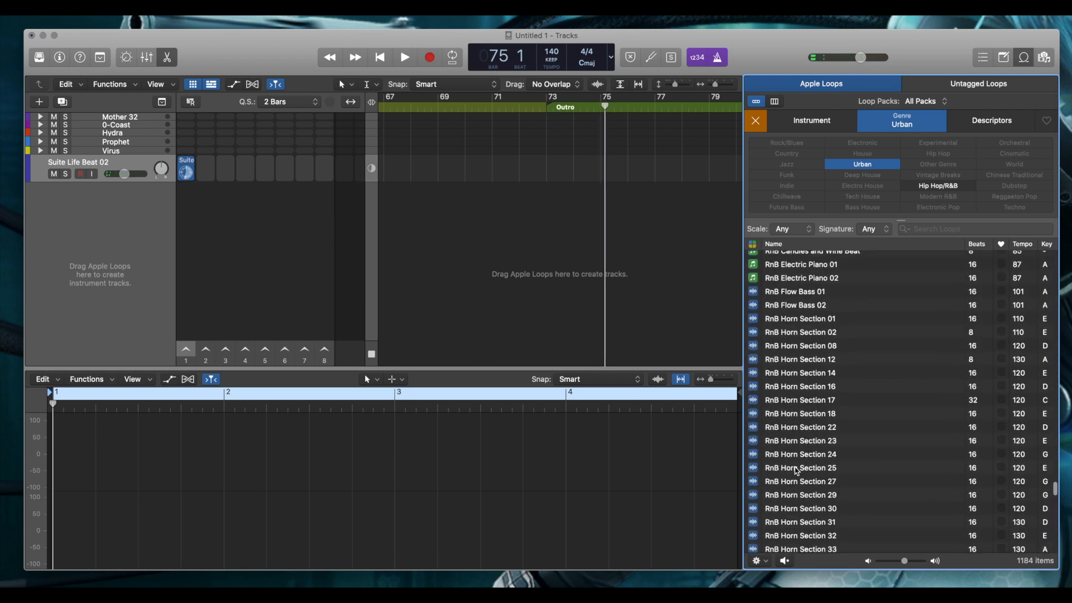
pyautogui.scroll(15, 833, 341)
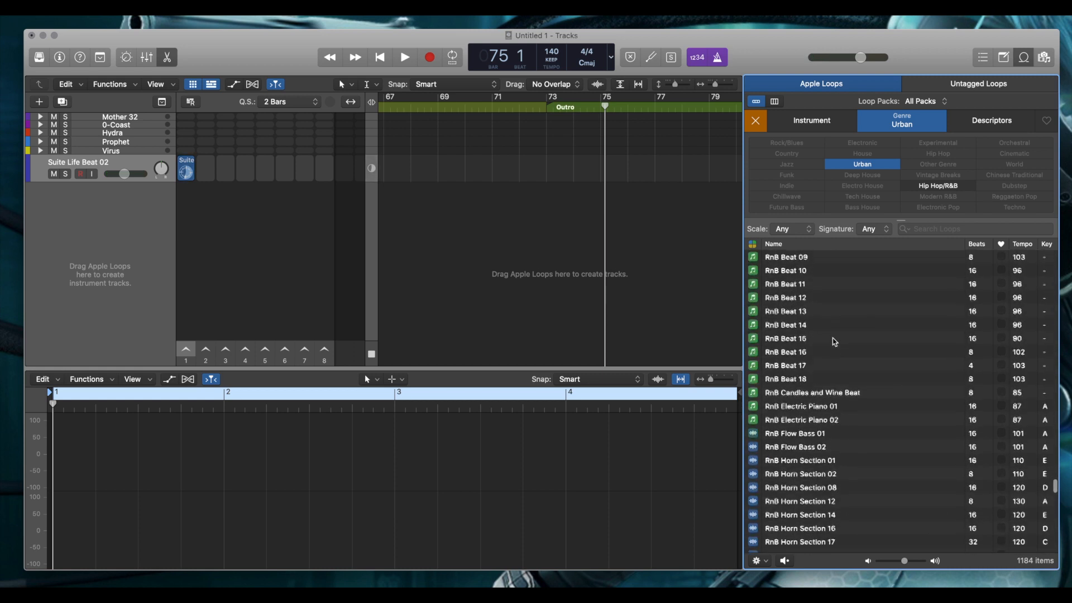
pyautogui.scroll(6, 832, 339)
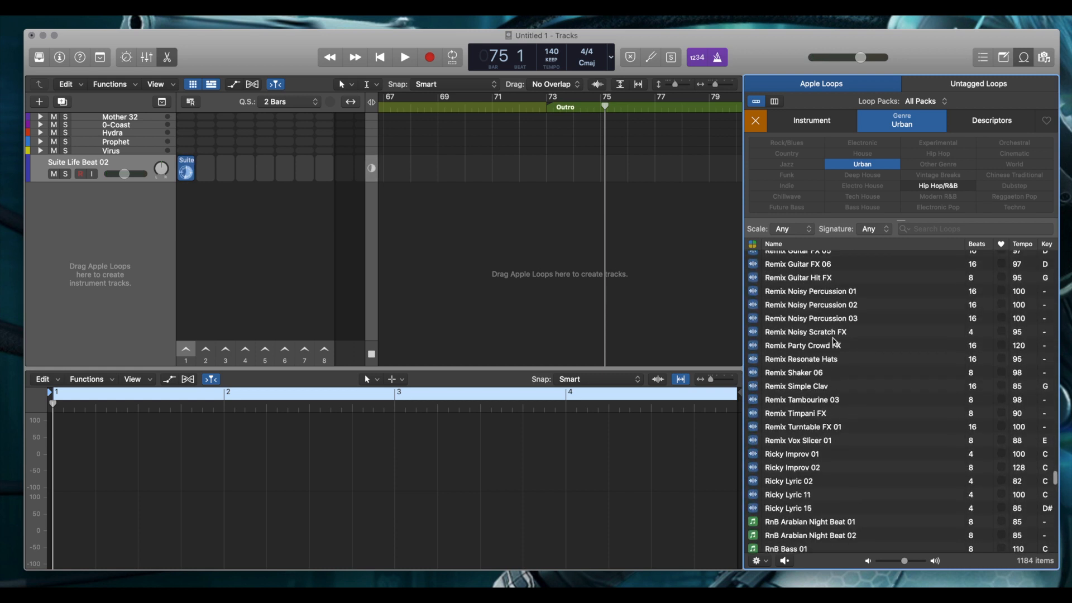
pyautogui.scroll(3, 833, 341)
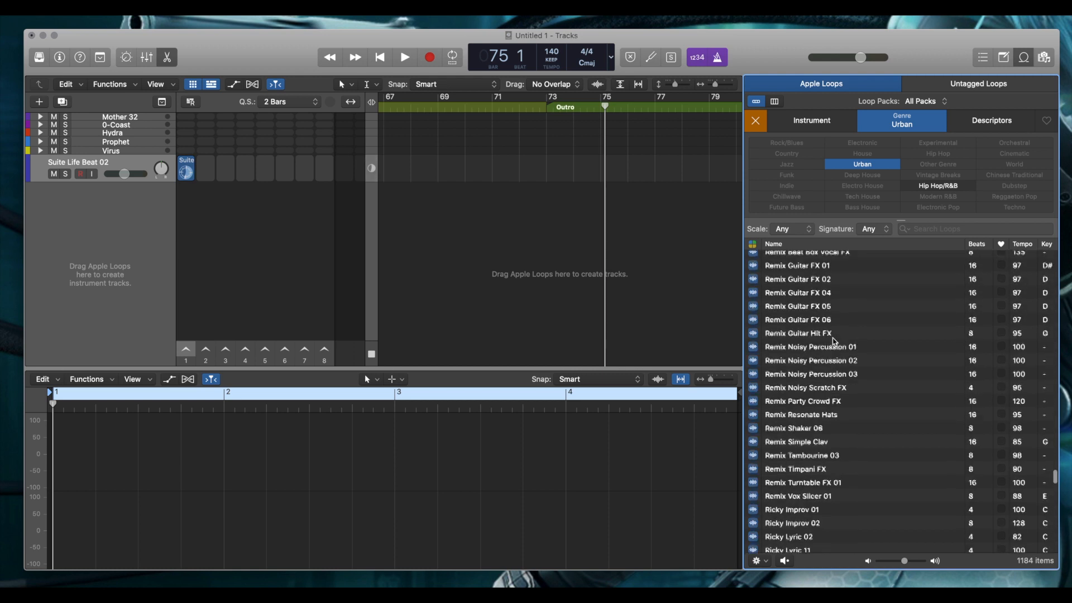
pyautogui.scroll(6, 792, 353)
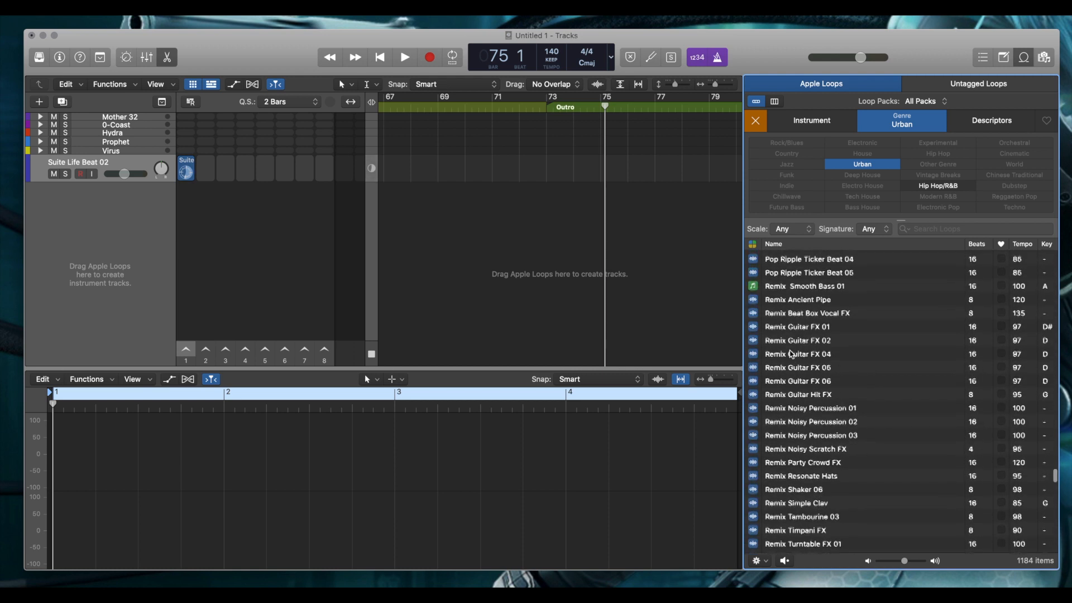
pyautogui.scroll(4, 791, 354)
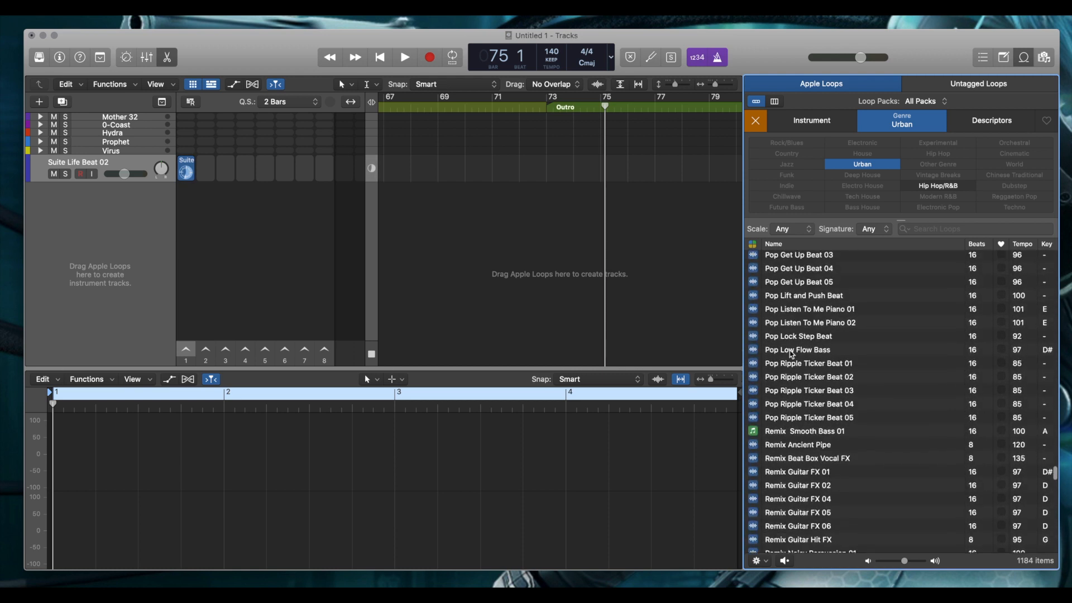
pyautogui.scroll(2, 792, 354)
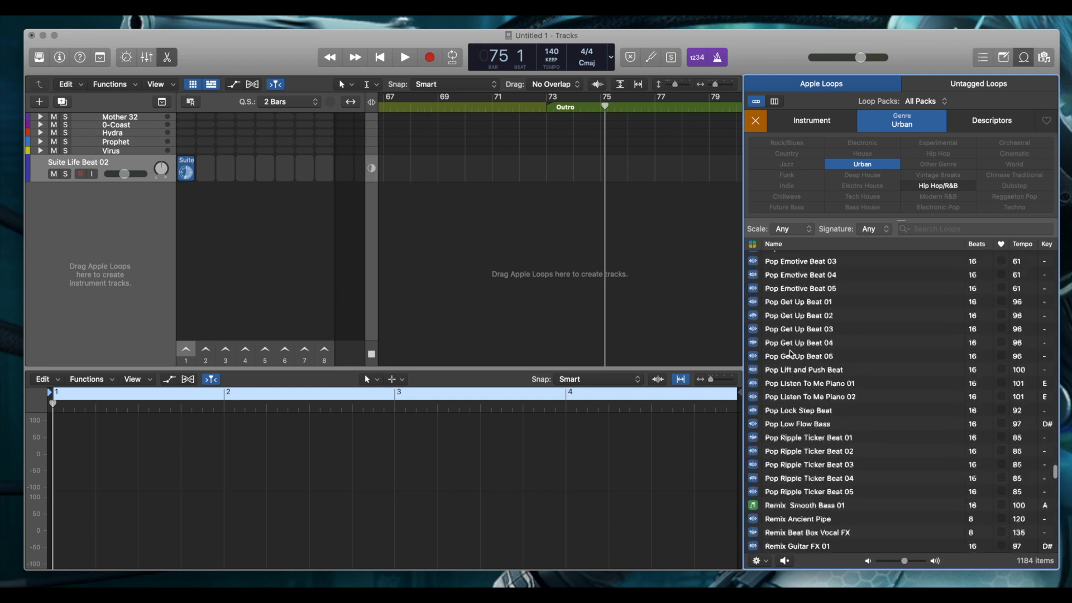
pyautogui.scroll(5, 792, 354)
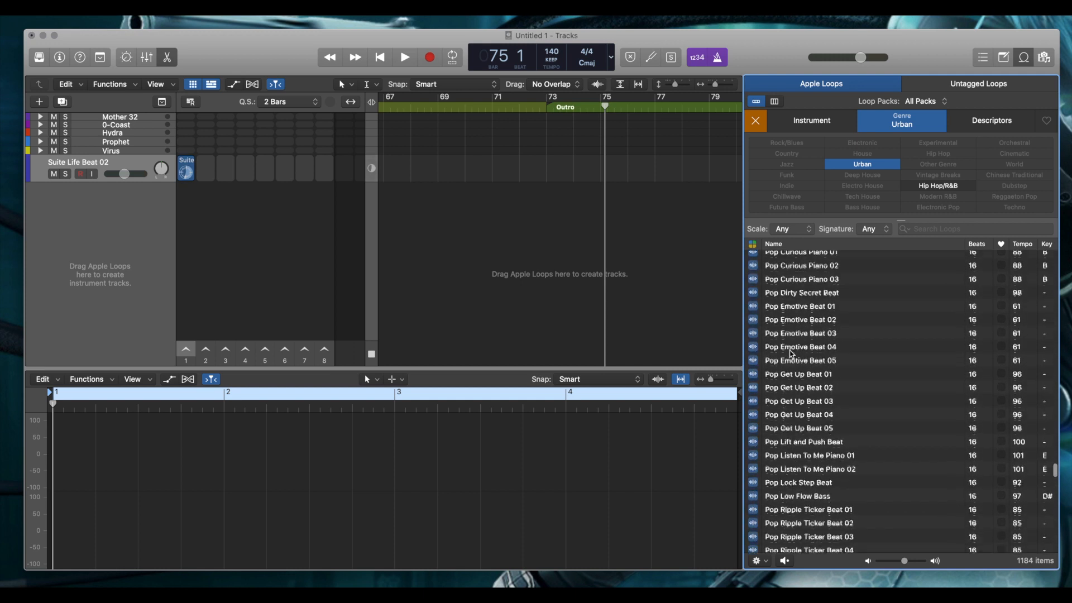
pyautogui.scroll(8, 791, 354)
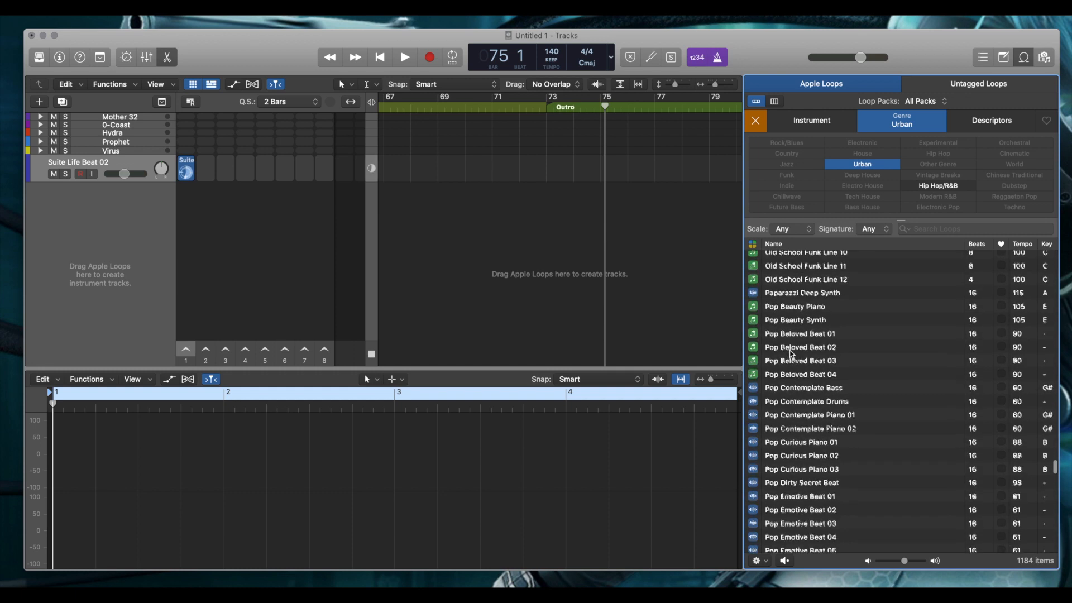
pyautogui.scroll(10, 791, 354)
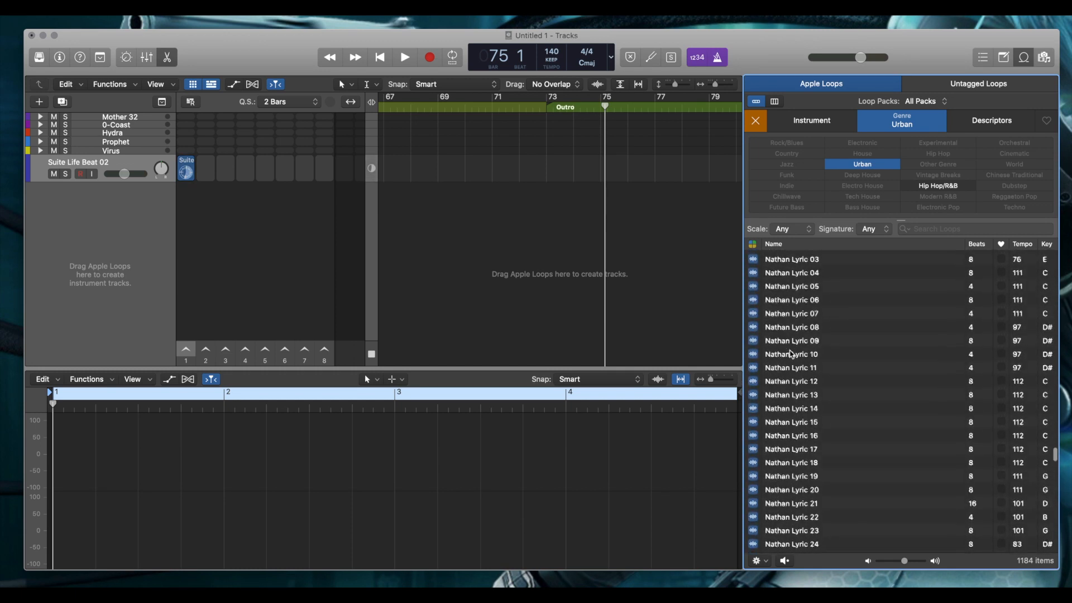
pyautogui.scroll(12, 791, 354)
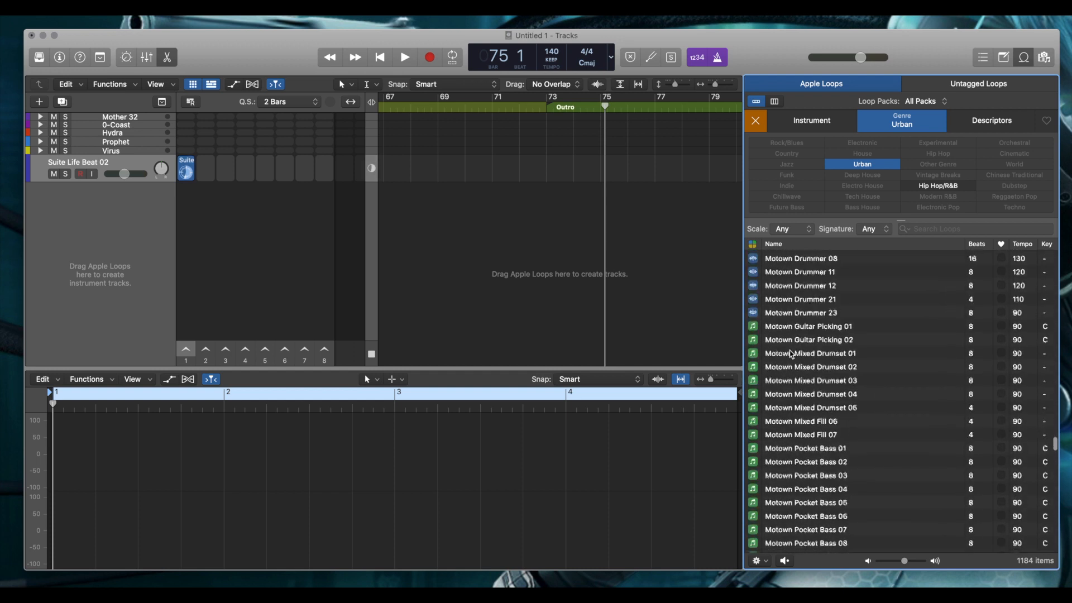
pyautogui.scroll(-2, 792, 354)
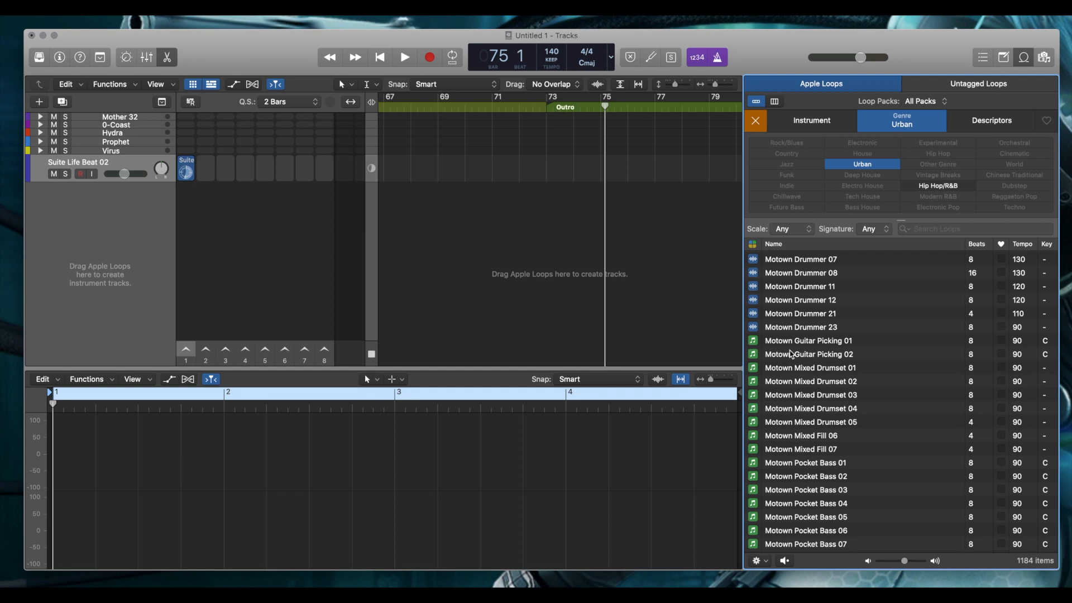
# Audition the Motown Mixed Drumset 01 and Motown Drummer 07 loops from the Urban list.
pyautogui.scroll(-1, 792, 354)
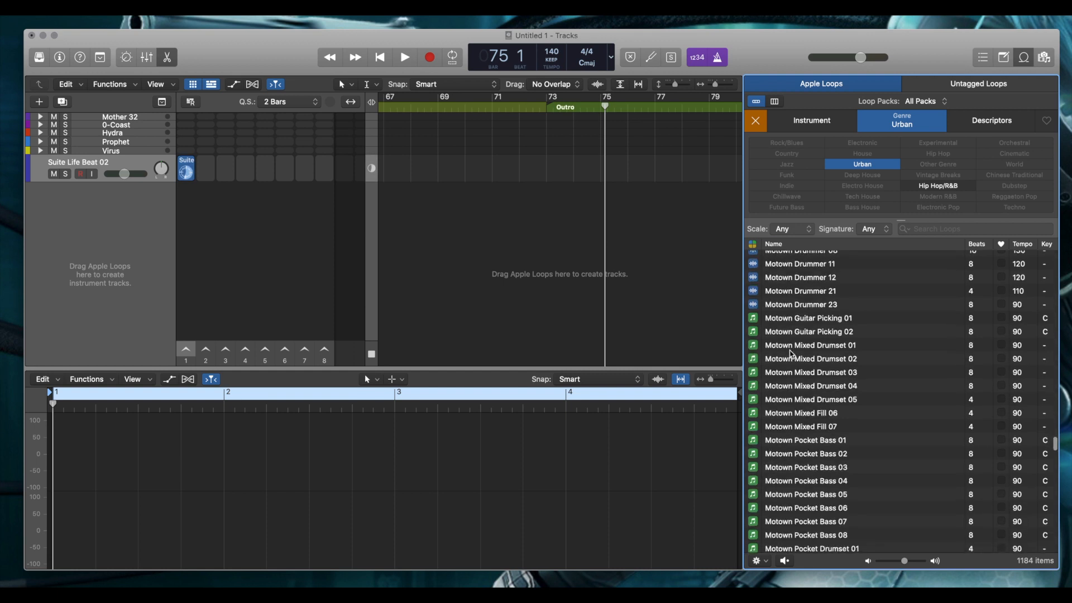
pyautogui.click(790, 350)
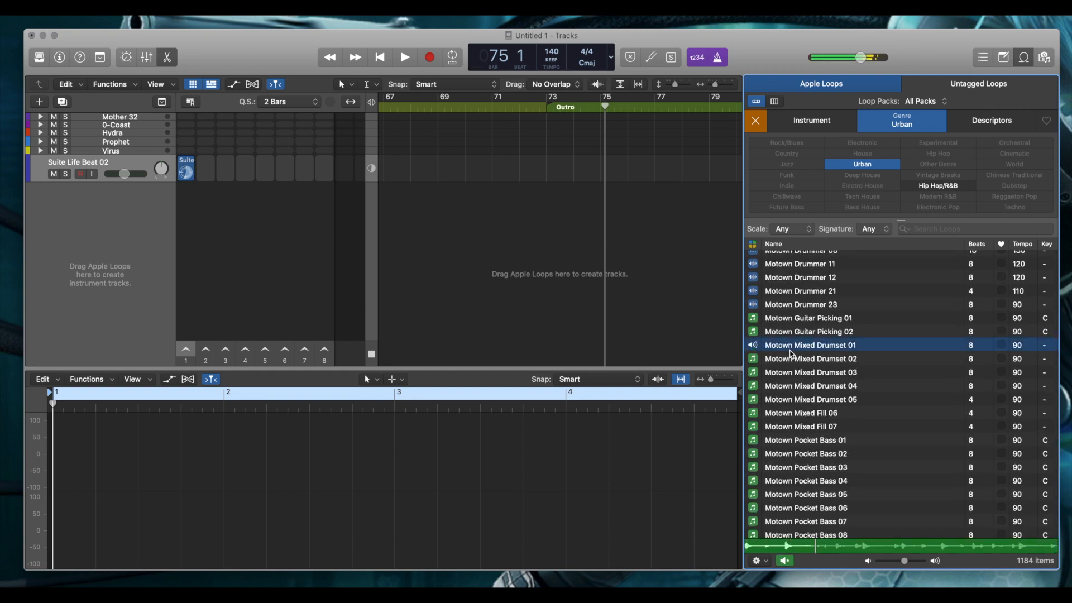
pyautogui.click(784, 559)
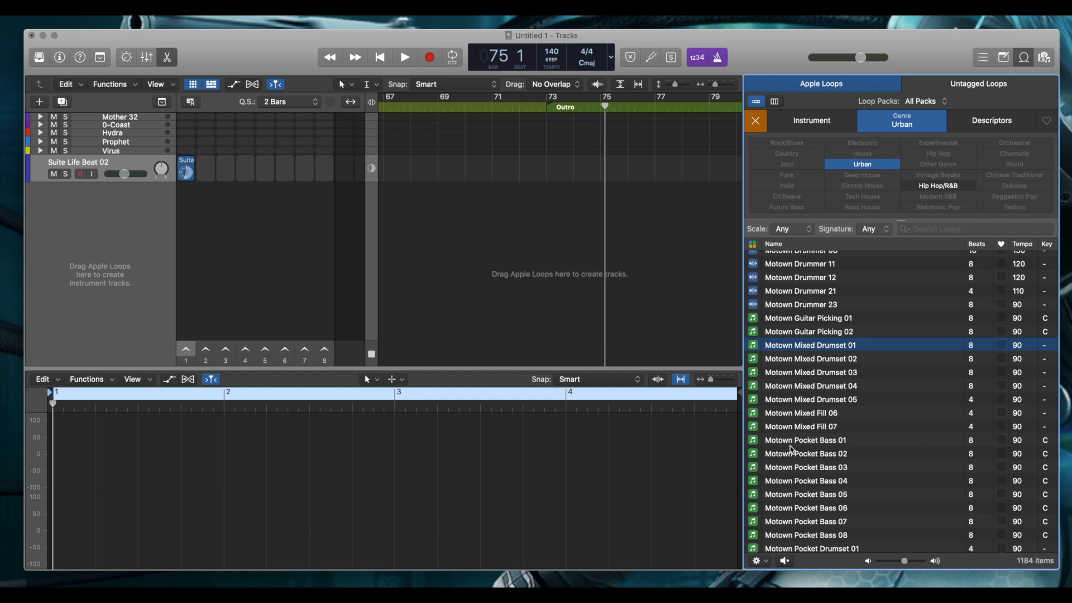
pyautogui.scroll(10, 790, 394)
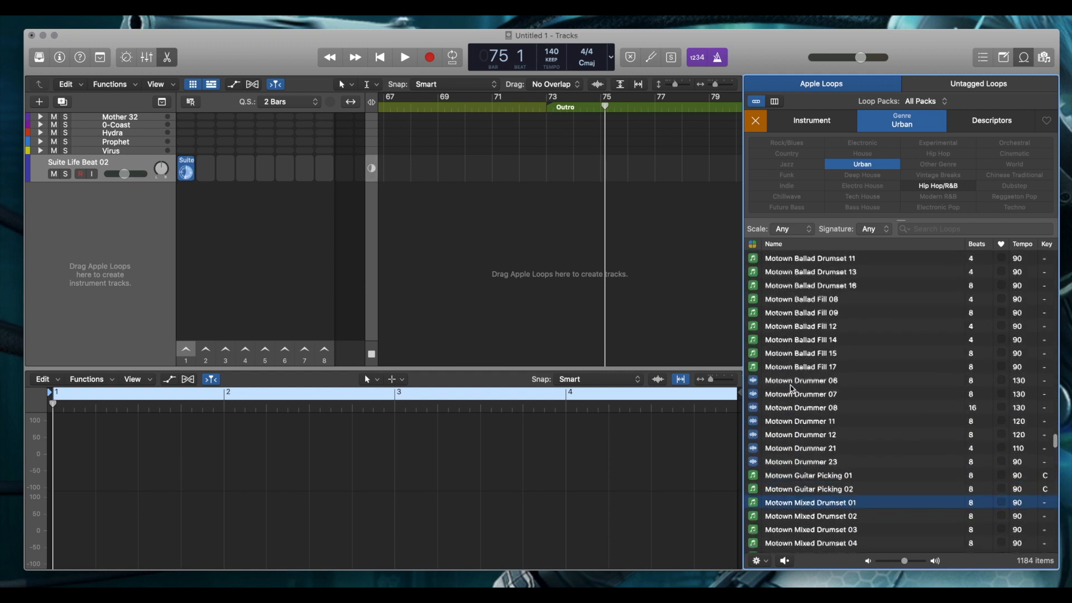
pyautogui.click(792, 406)
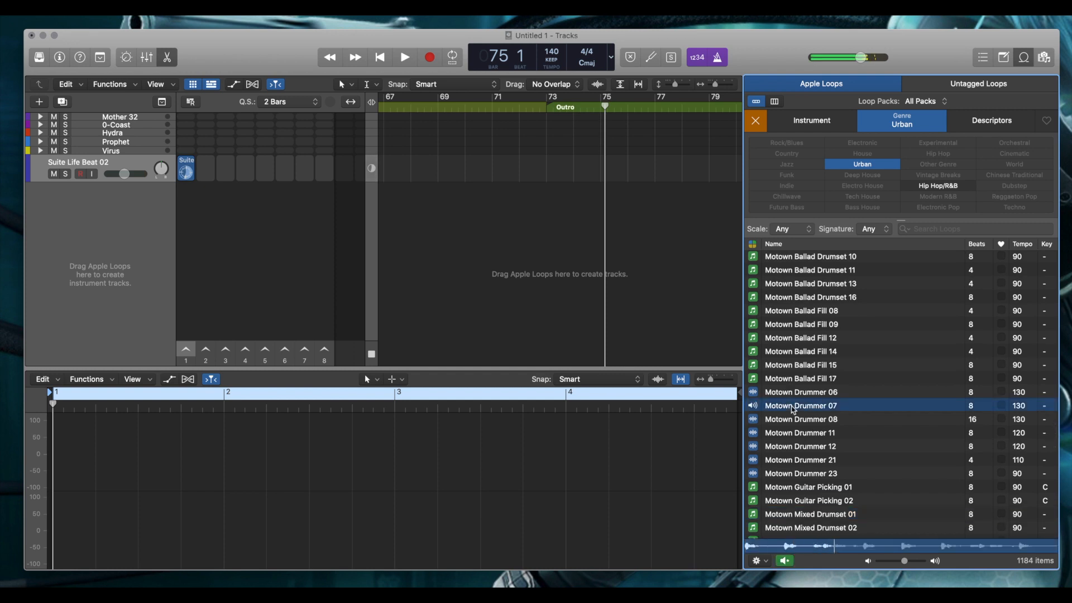
pyautogui.click(792, 409)
# Search the Urban loops for "hat" and clear the search again.
pyautogui.scroll(15, 787, 547)
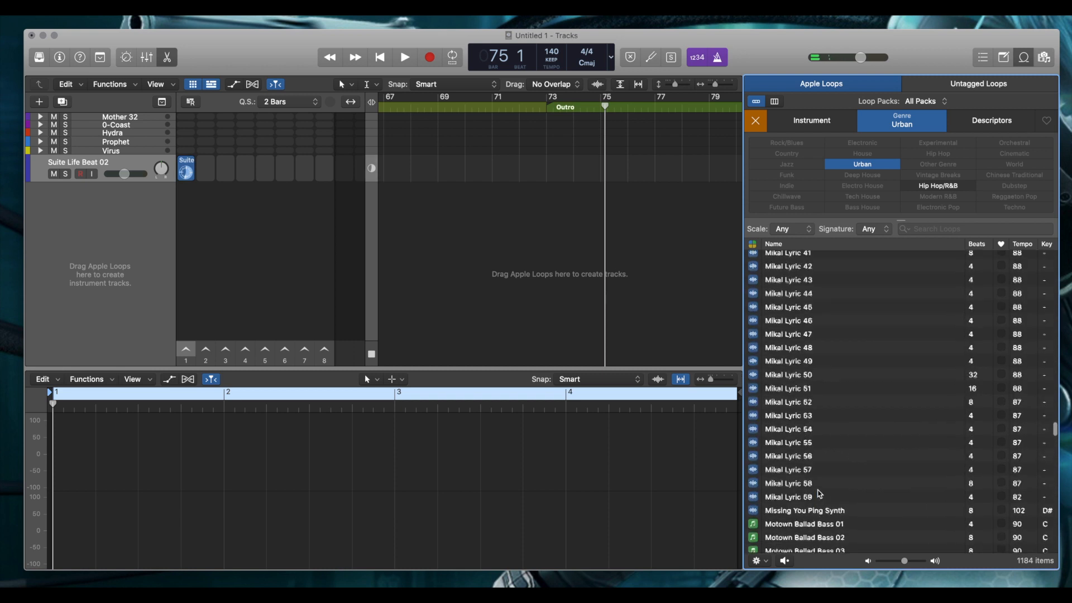
pyautogui.scroll(-20, 819, 493)
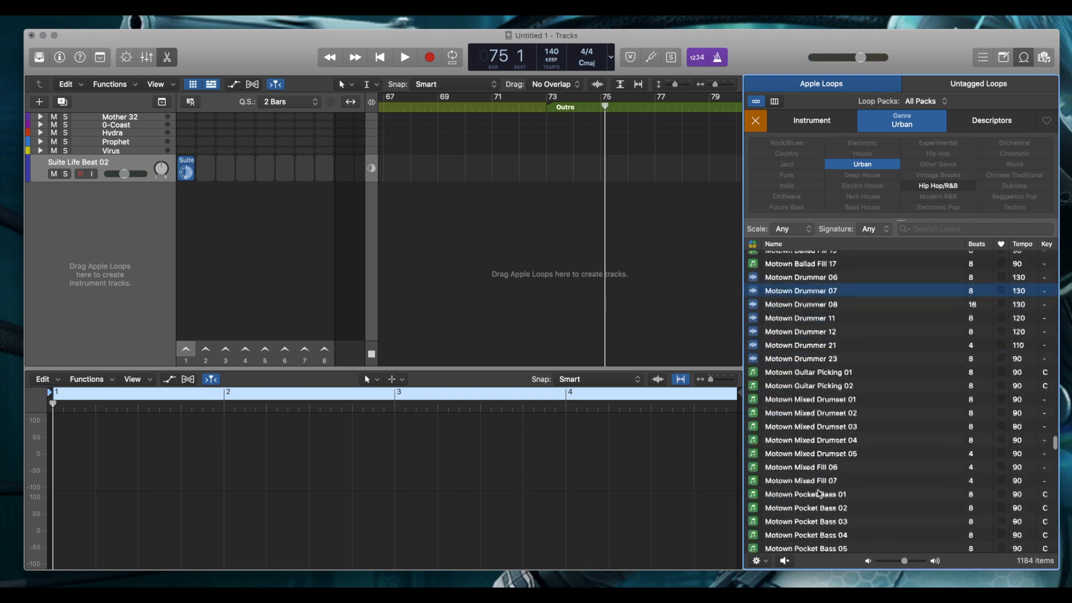
pyautogui.scroll(20, 819, 493)
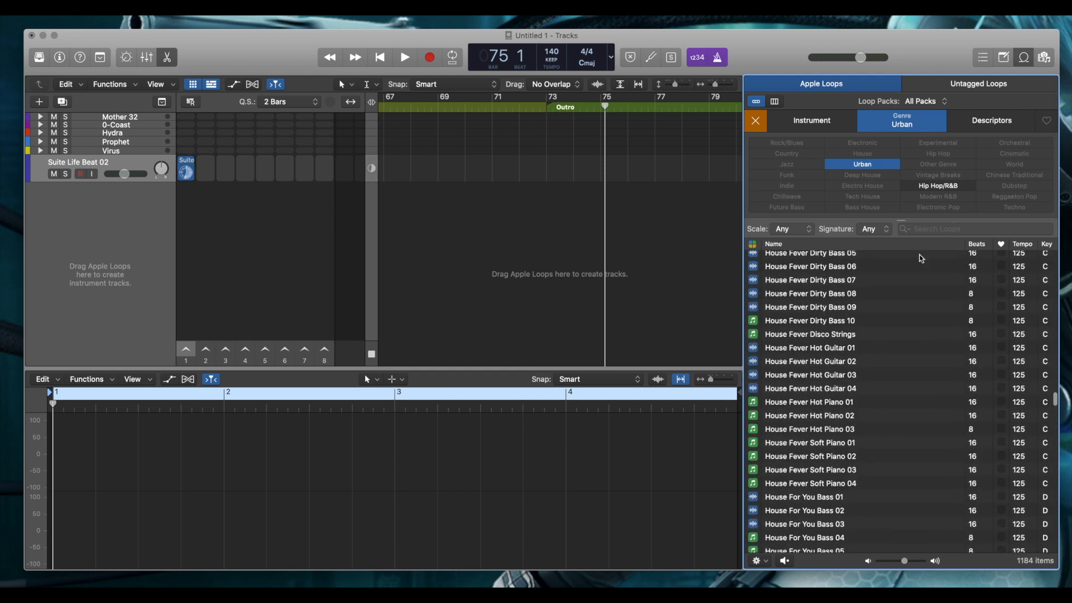
pyautogui.click(941, 231)
pyautogui.write('hat')
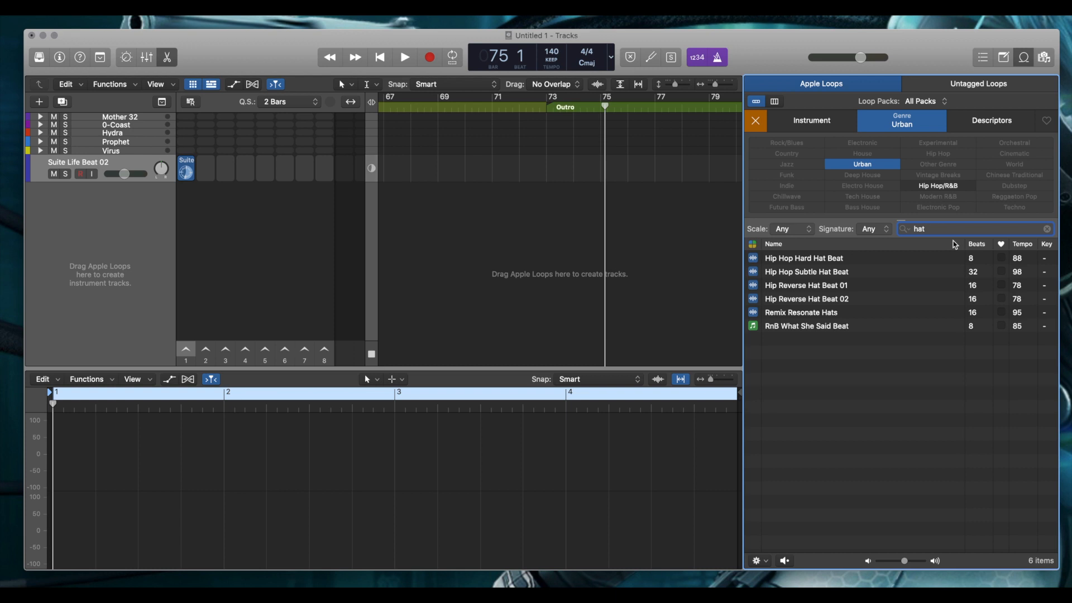
pyautogui.press('BackSpace')
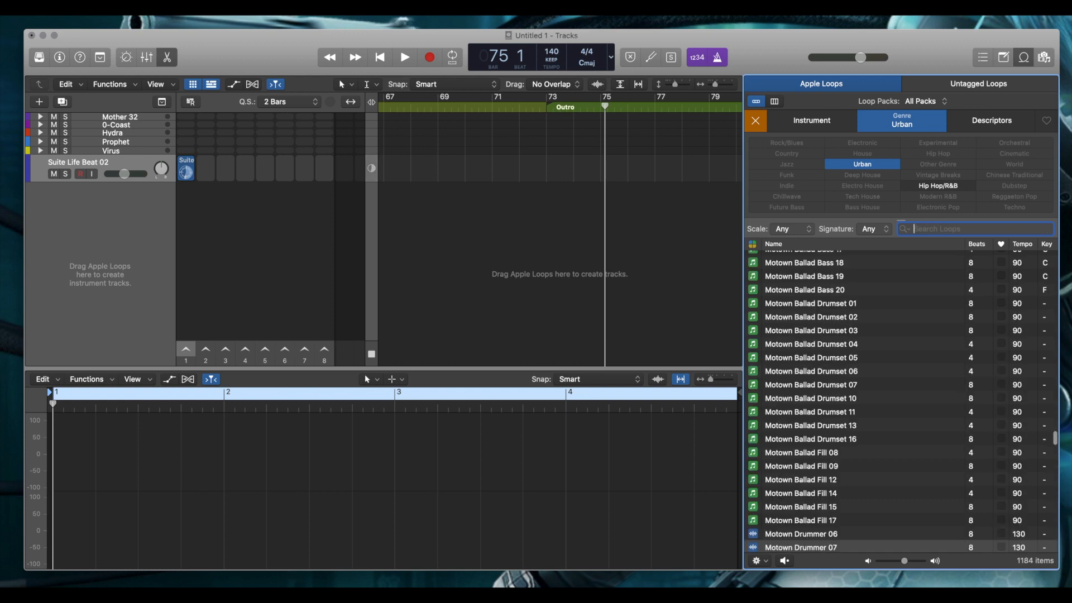
# Show the instrument filters, search the Urban loops for "drums" and look through the matching loops.
pyautogui.click(824, 127)
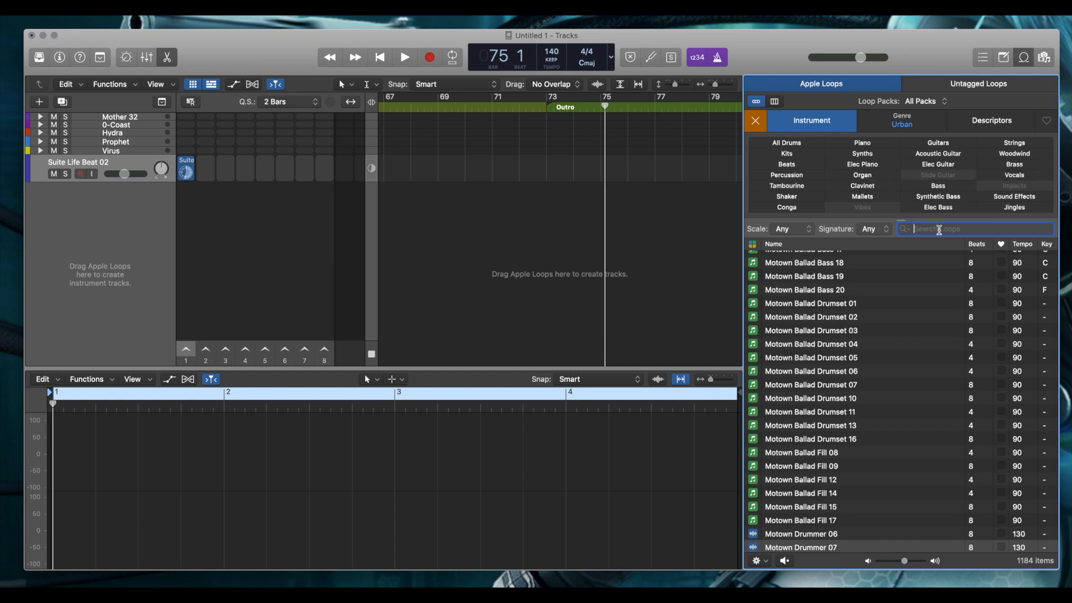
pyautogui.write('drums')
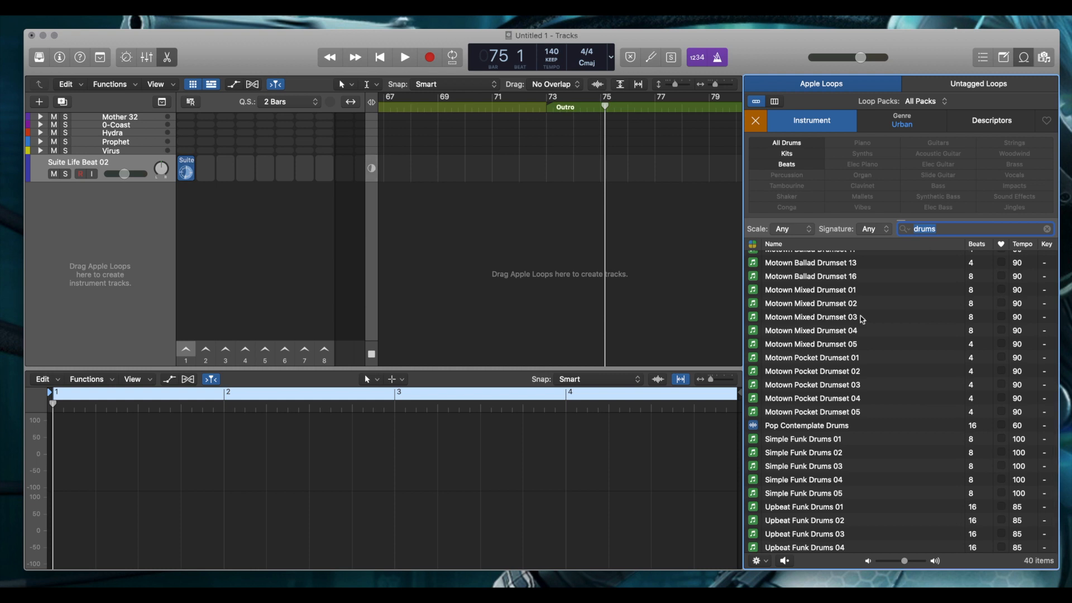
pyautogui.scroll(5, 888, 348)
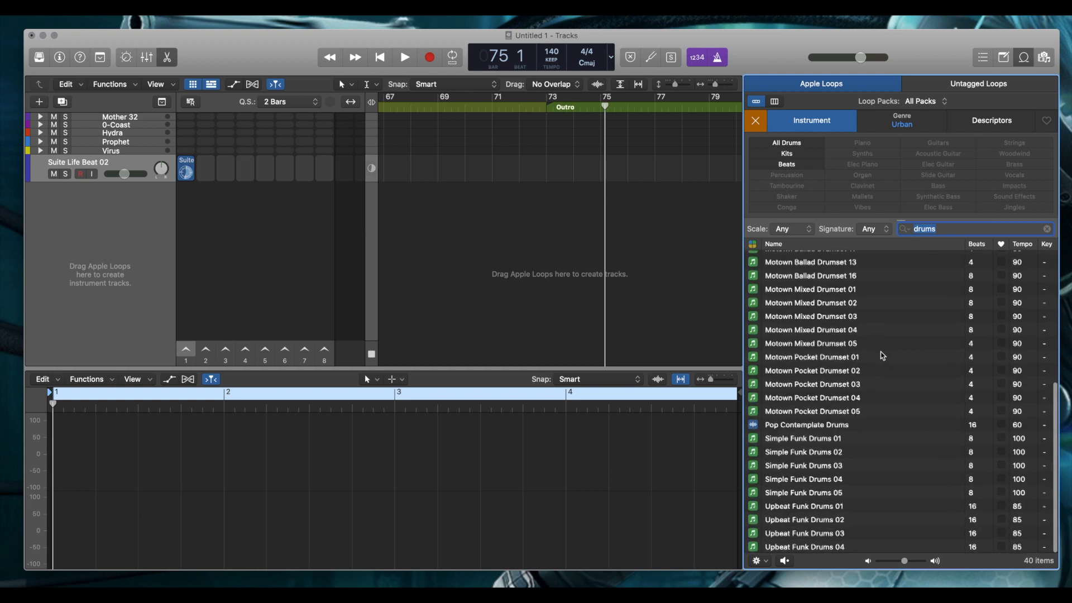
pyautogui.scroll(5, 880, 355)
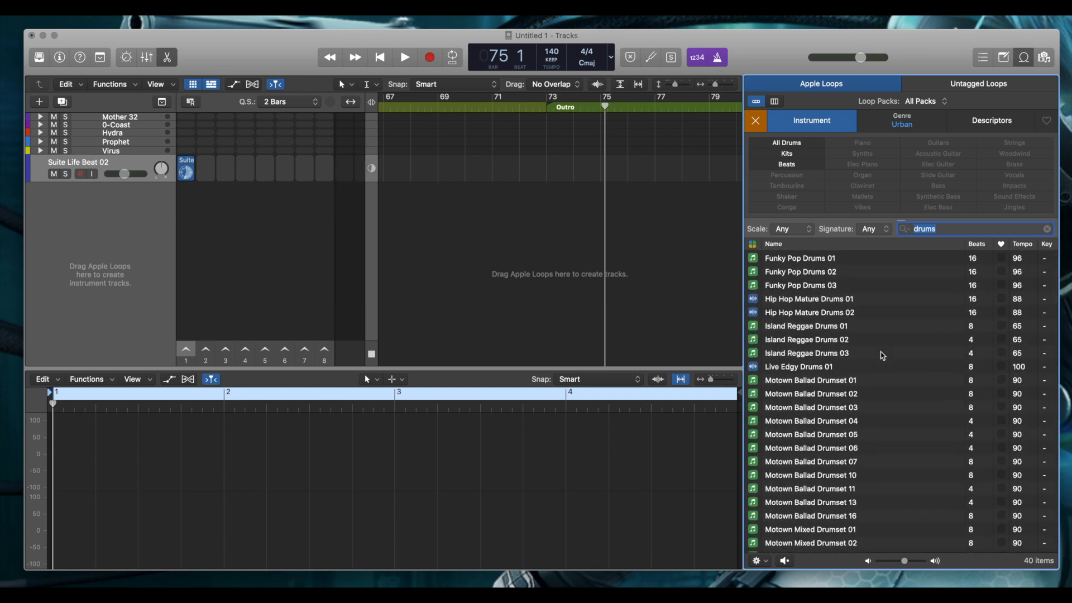
pyautogui.scroll(2, 880, 356)
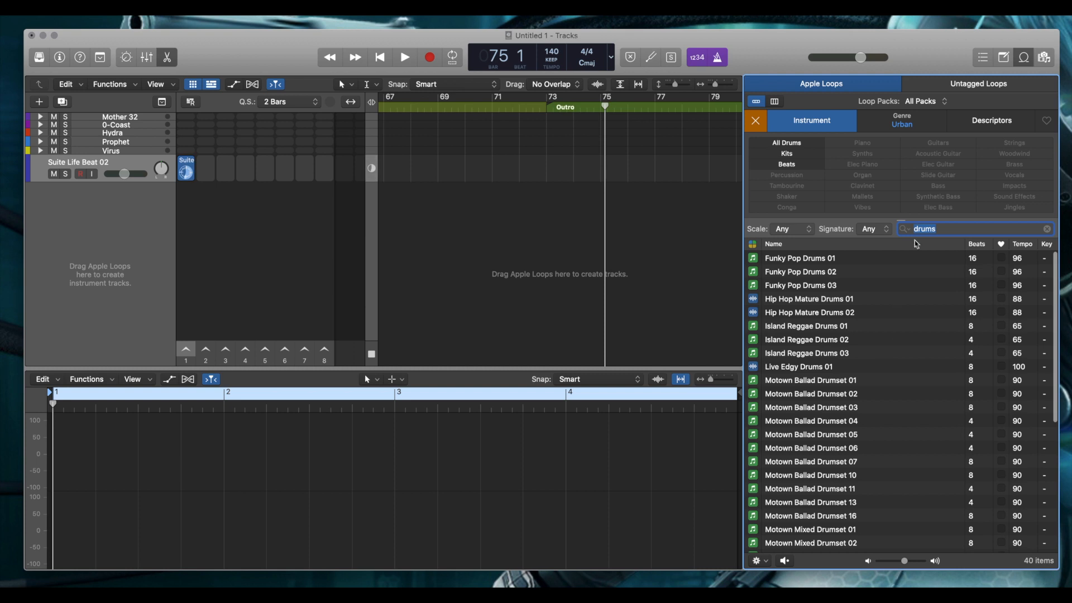
# Remove the Urban genre filter and restrict the "drums" search to the All Drums instrument category.
pyautogui.click(916, 126)
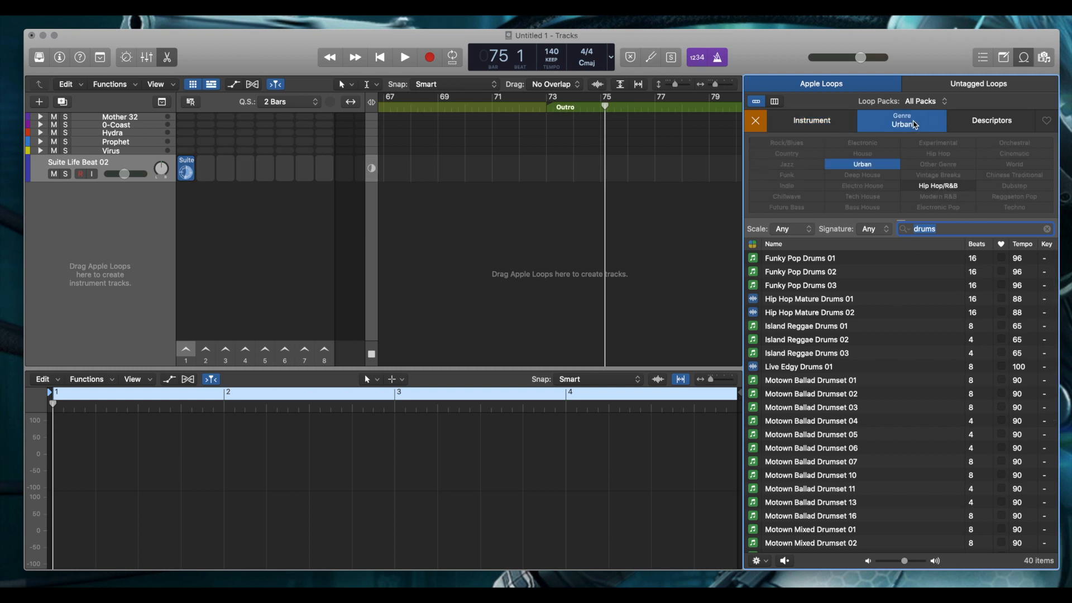
pyautogui.click(885, 168)
pyautogui.click(816, 129)
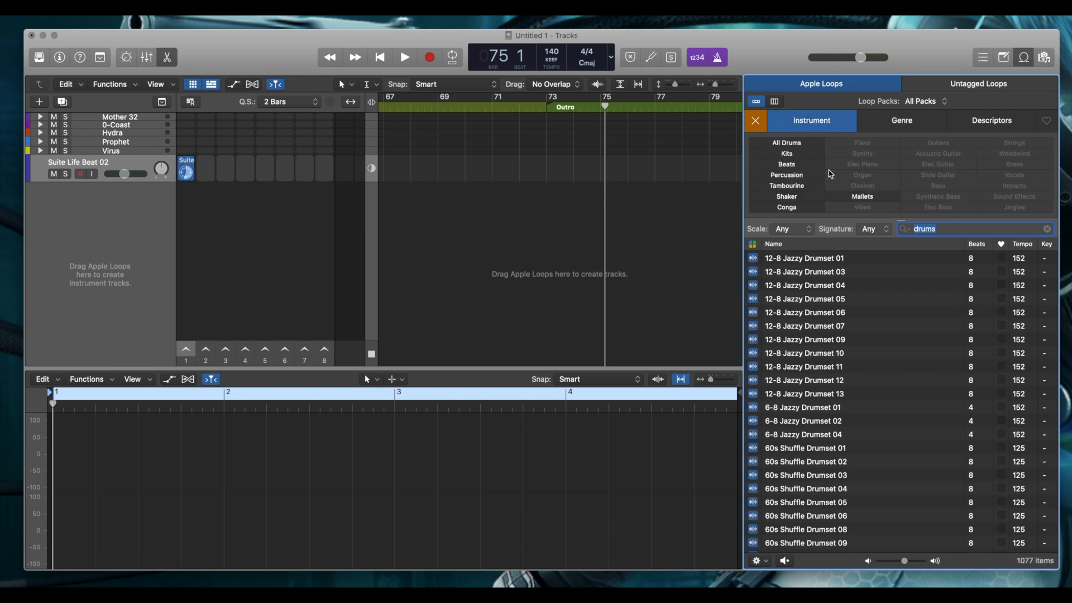
pyautogui.click(793, 145)
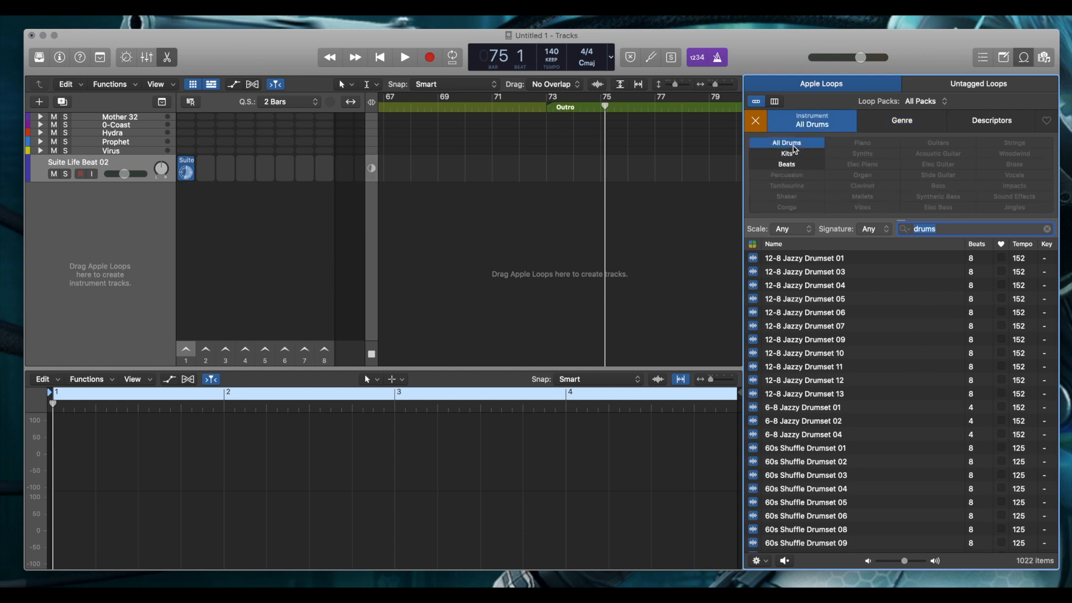
# Audition the 12-8 Jazzy Drumset 11 loop from the All Drums results.
pyautogui.click(961, 231)
pyautogui.scroll(-2, 878, 329)
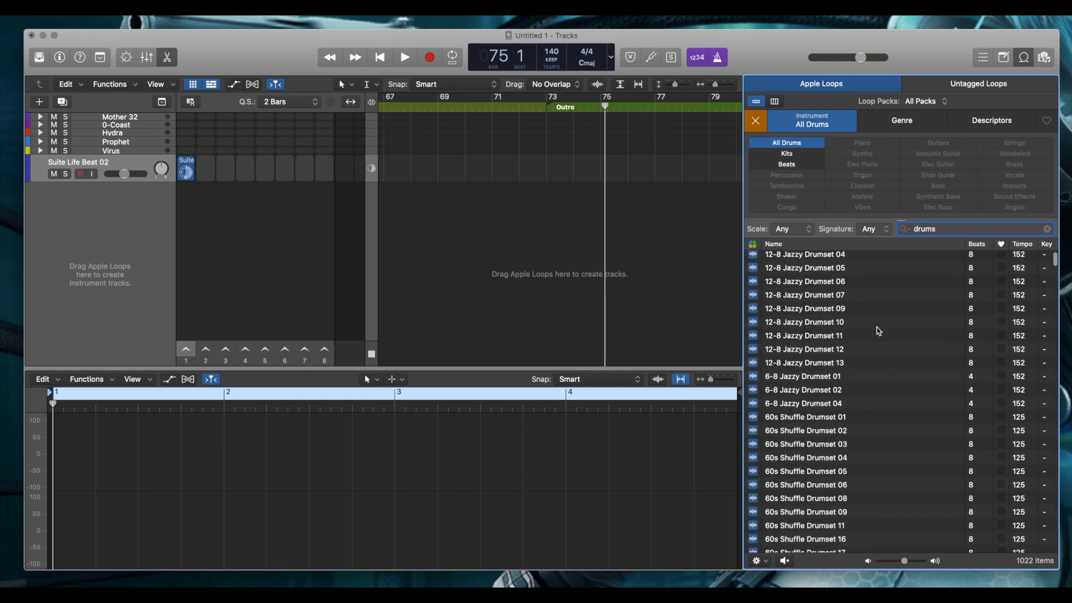
pyautogui.click(820, 337)
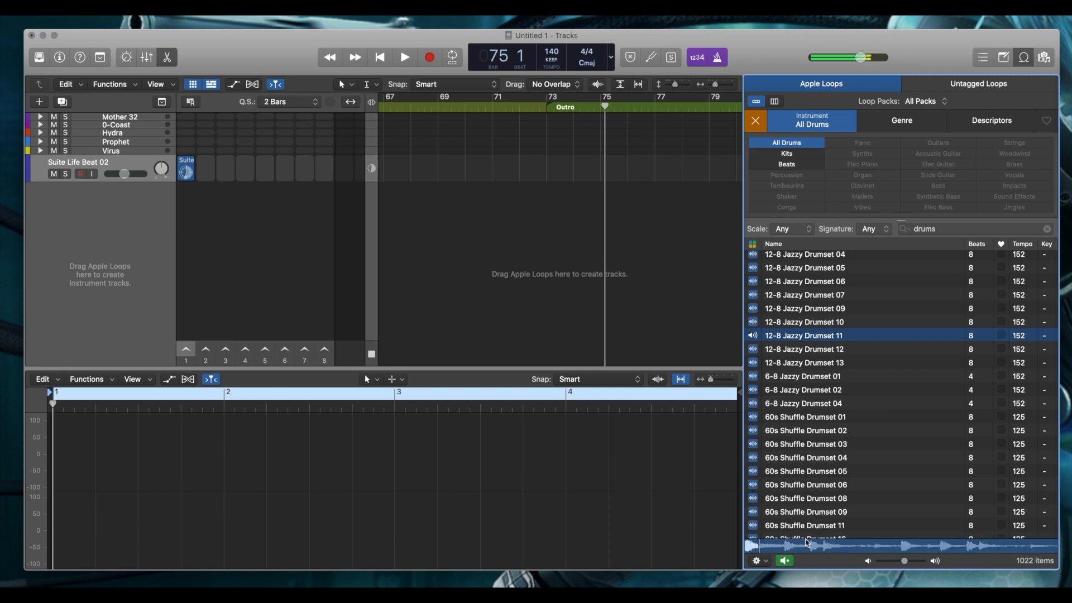
# Find the Lo Fi Country Drums loops and audition numbers 13, 14 and 11.
pyautogui.scroll(-10, 829, 439)
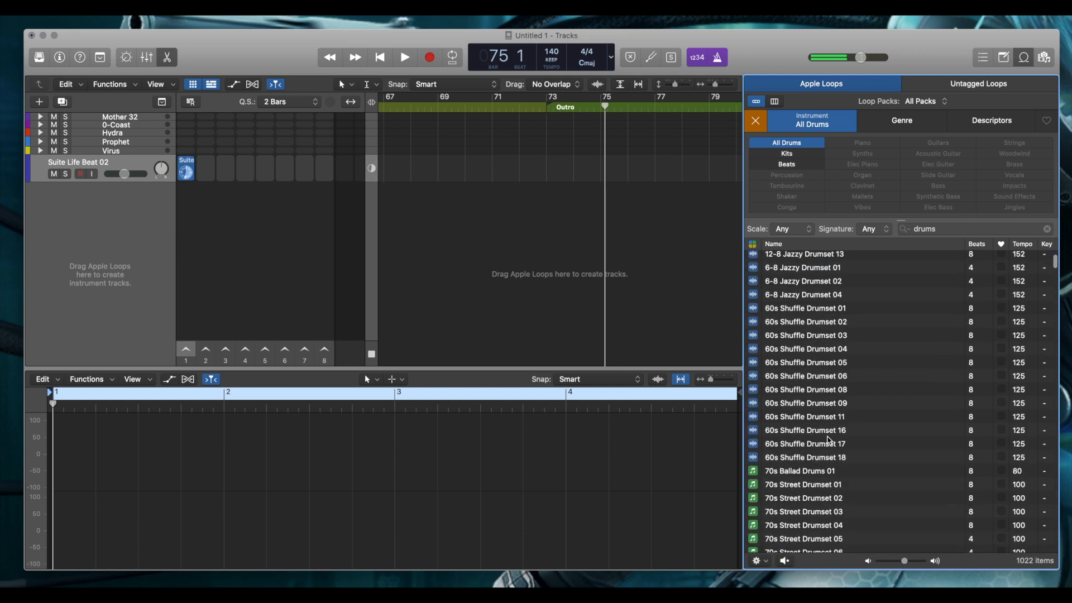
pyautogui.scroll(-10, 829, 439)
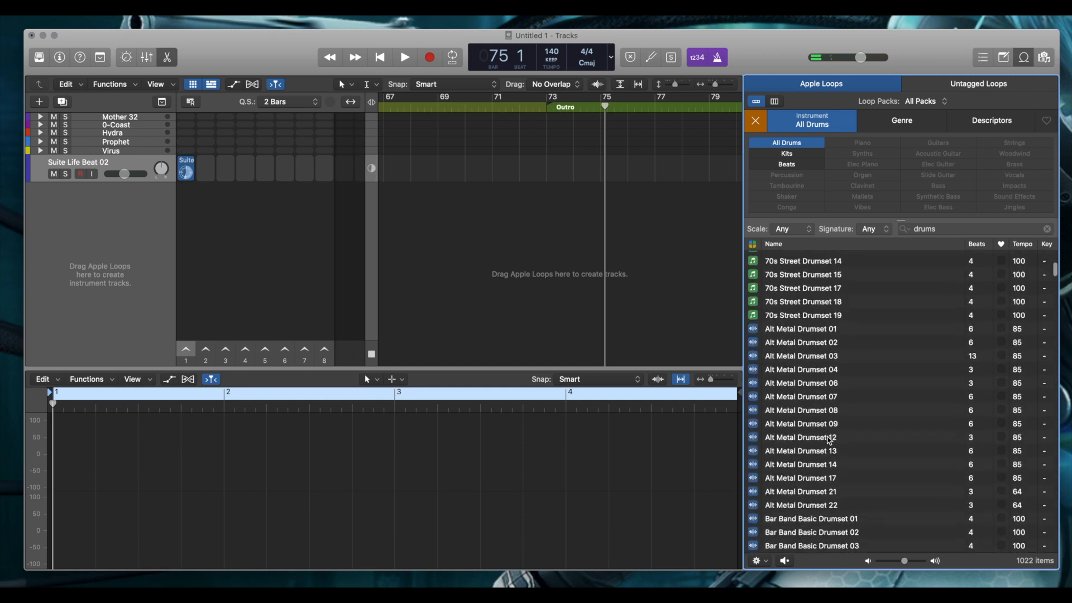
pyautogui.scroll(-10, 829, 440)
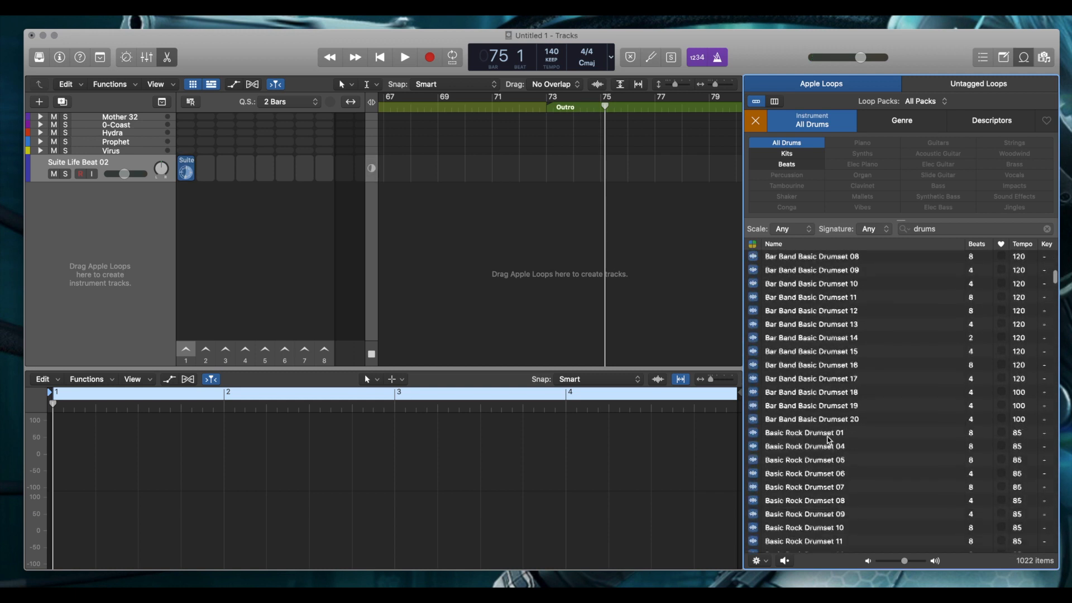
pyautogui.scroll(-8, 829, 439)
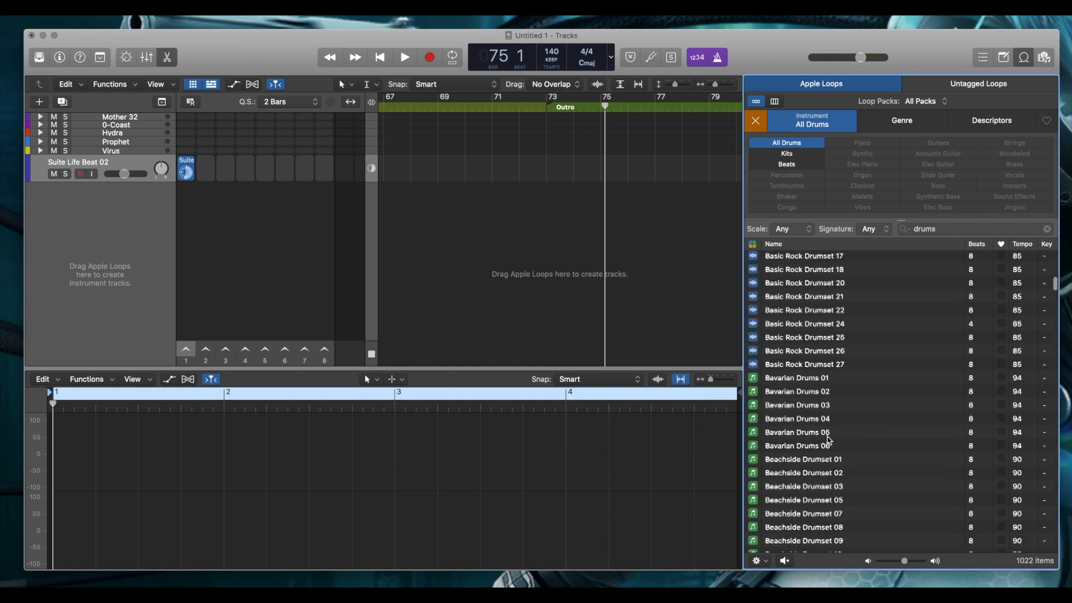
pyautogui.scroll(-6, 829, 440)
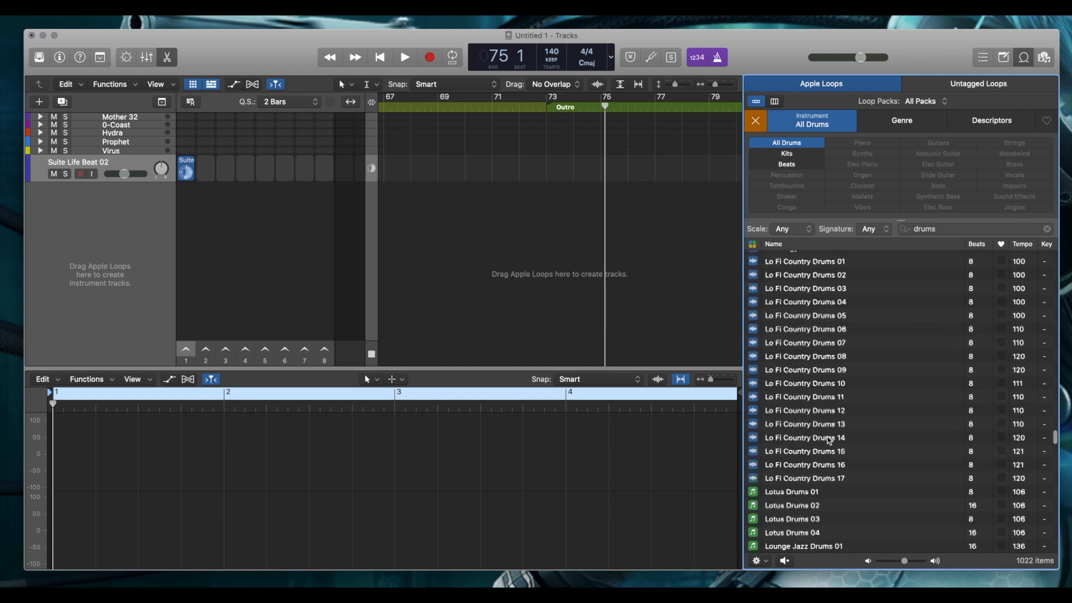
pyautogui.scroll(-3, 829, 440)
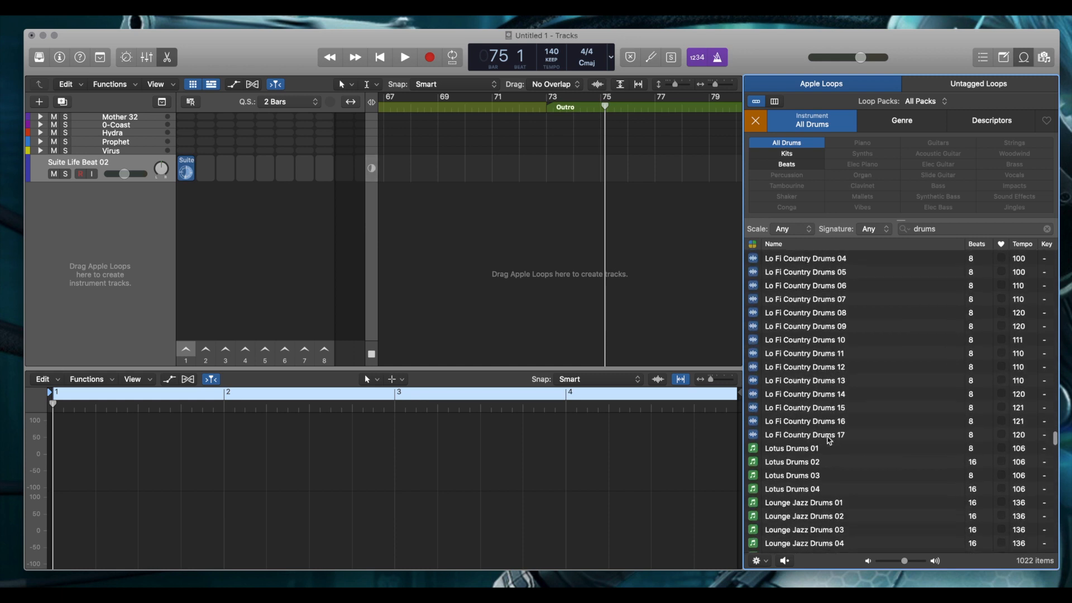
pyautogui.click(816, 384)
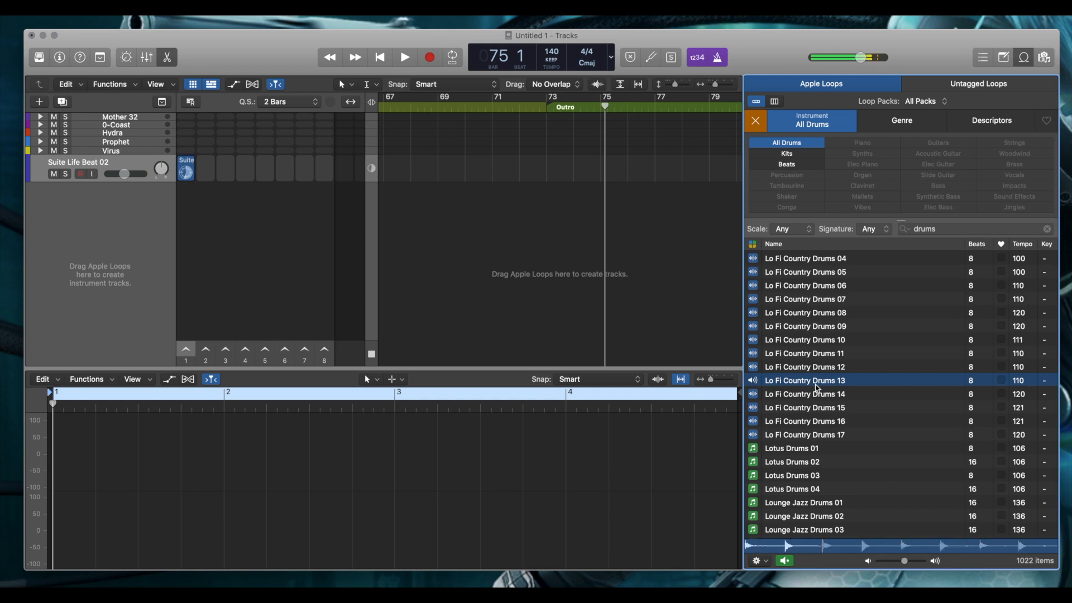
pyautogui.click(815, 399)
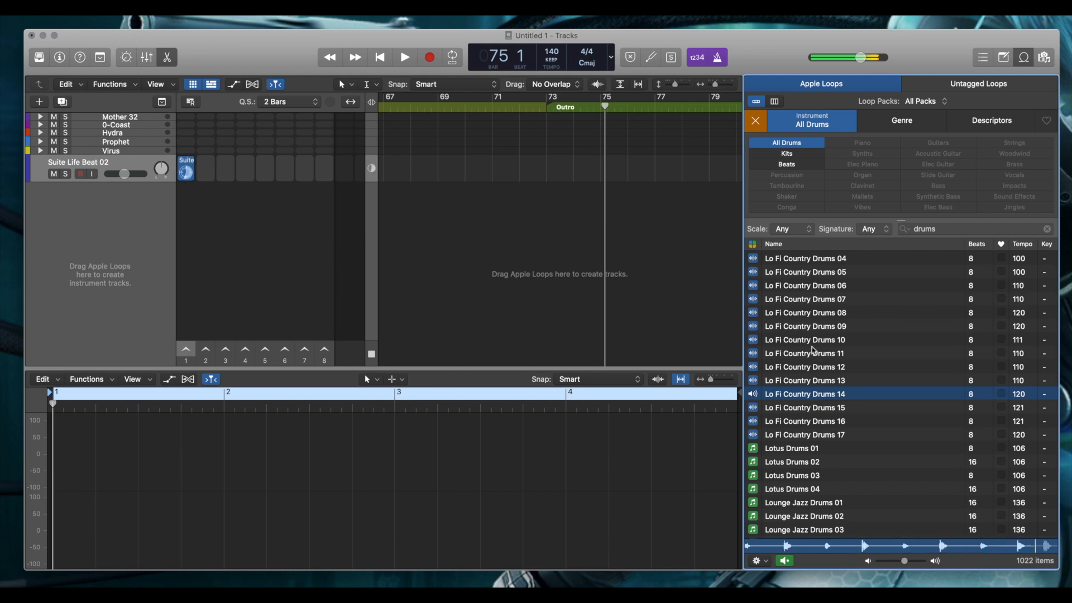
pyautogui.click(812, 351)
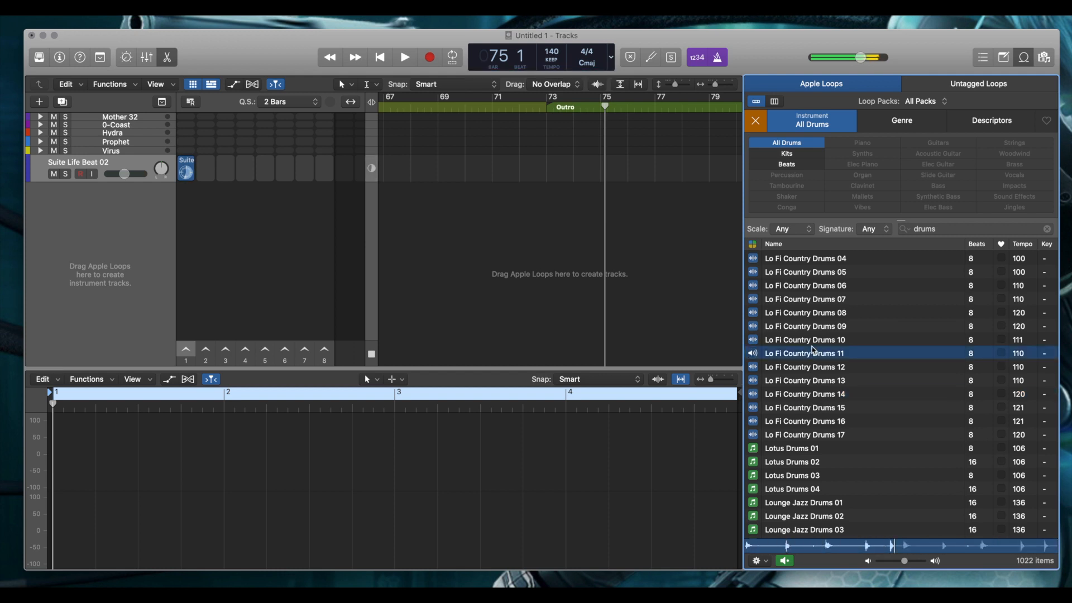
# Audition Lo Fi Country Drums 08, 06, 07 and 17, ending with the loop preview stopped.
pyautogui.click(811, 314)
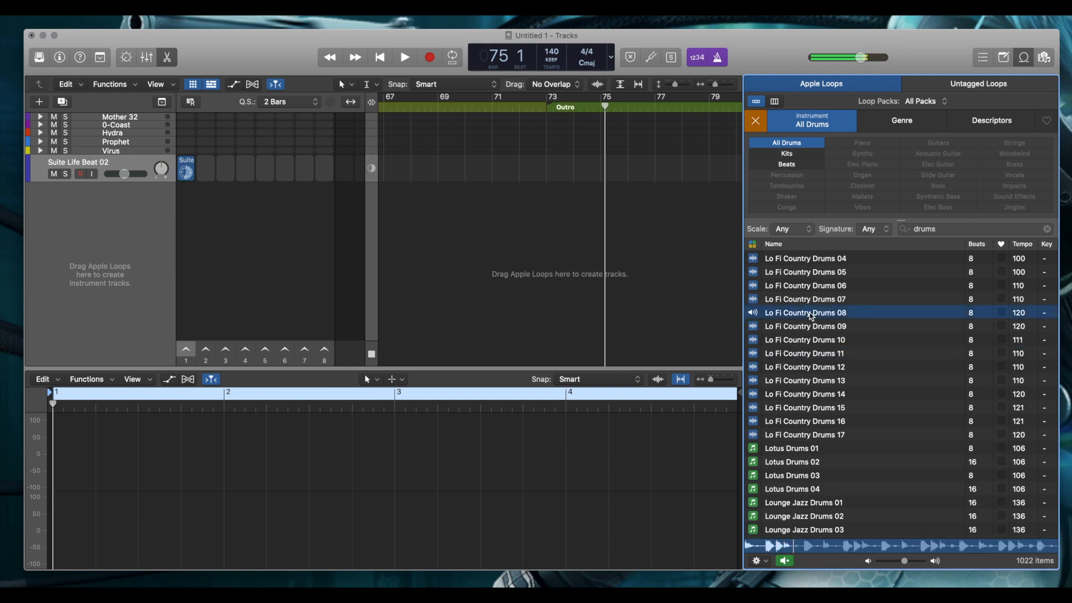
pyautogui.click(811, 290)
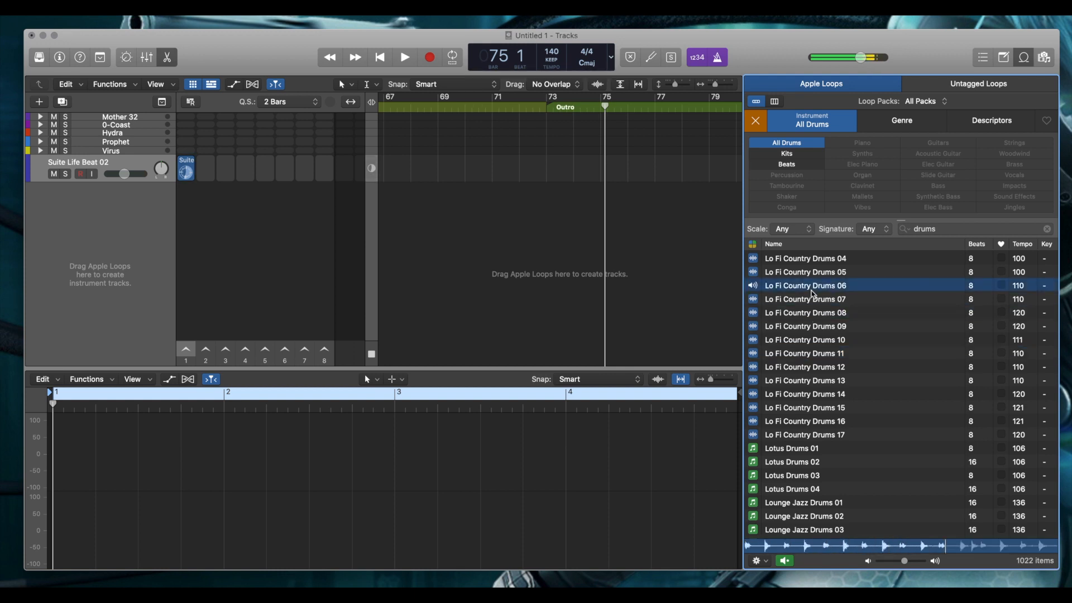
pyautogui.click(812, 302)
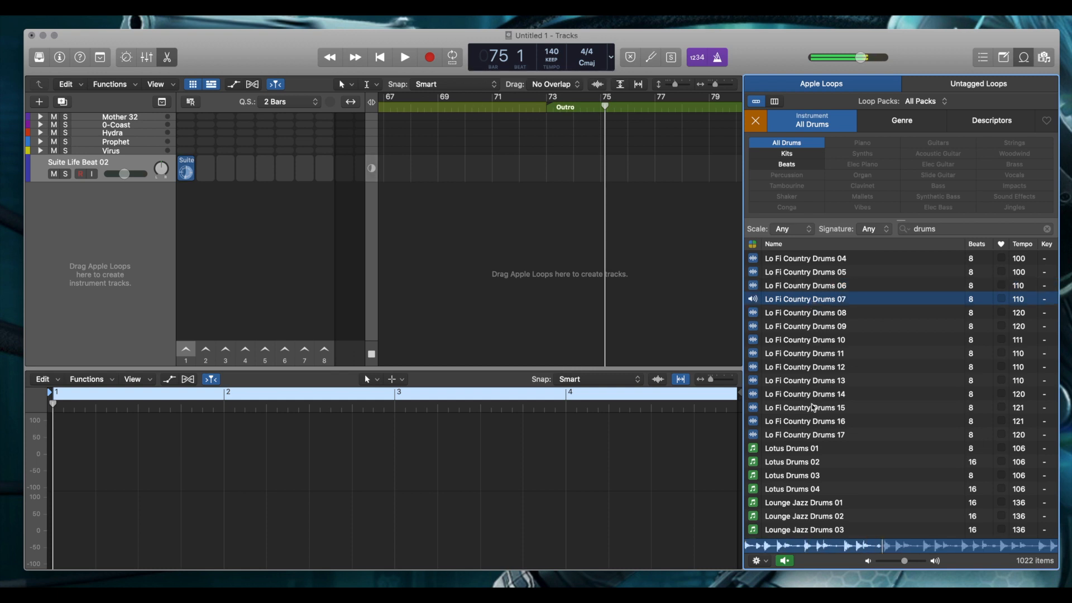
pyautogui.click(807, 439)
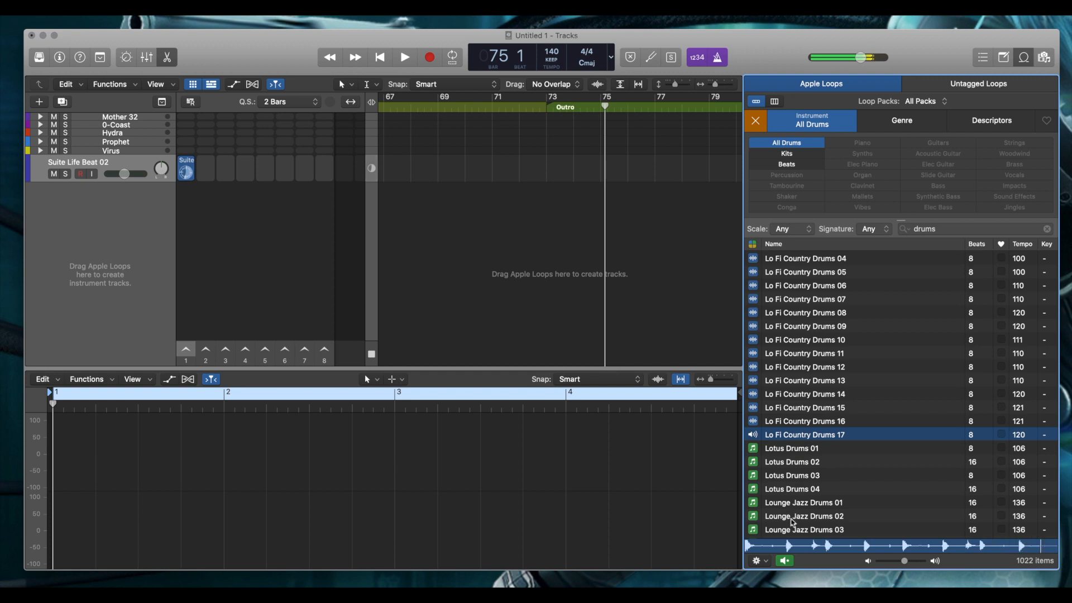
pyautogui.click(784, 561)
# Search the All Drums loops for "high hats" instead of "drums".
pyautogui.scroll(-10, 802, 491)
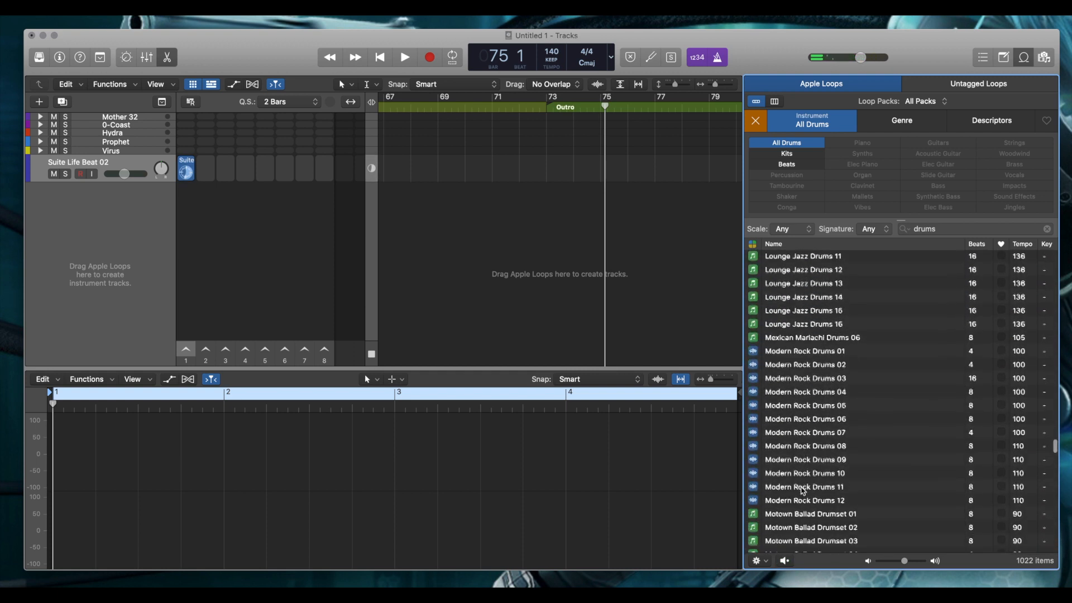
pyautogui.scroll(-1, 802, 491)
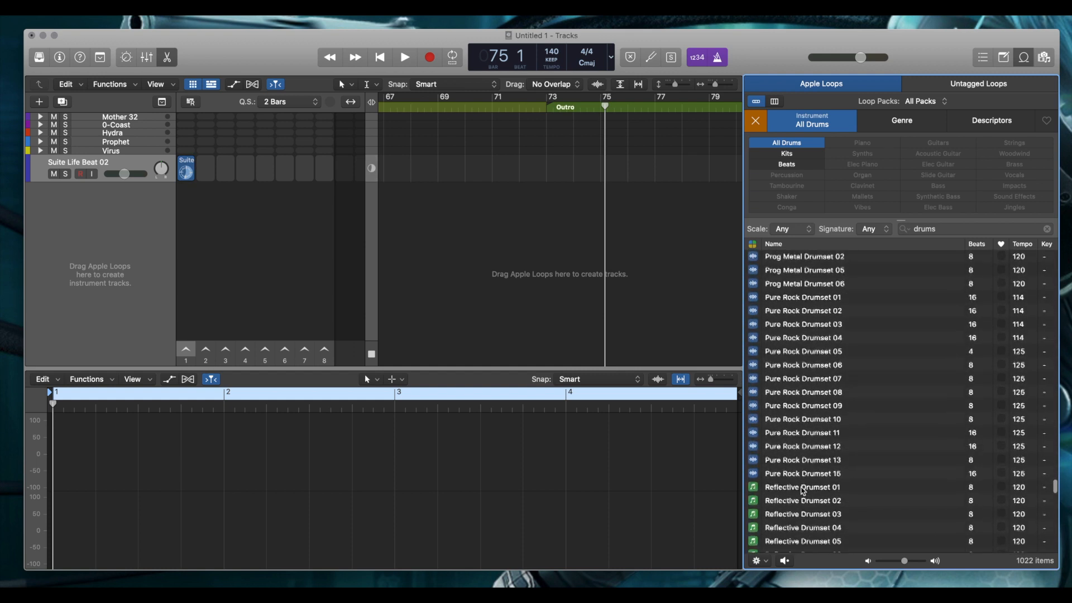
pyautogui.click(954, 229)
pyautogui.press('BackSpace')
pyautogui.press('BackSpace')
pyautogui.press('BackSpace')
pyautogui.press('BackSpace')
pyautogui.press('BackSpace')
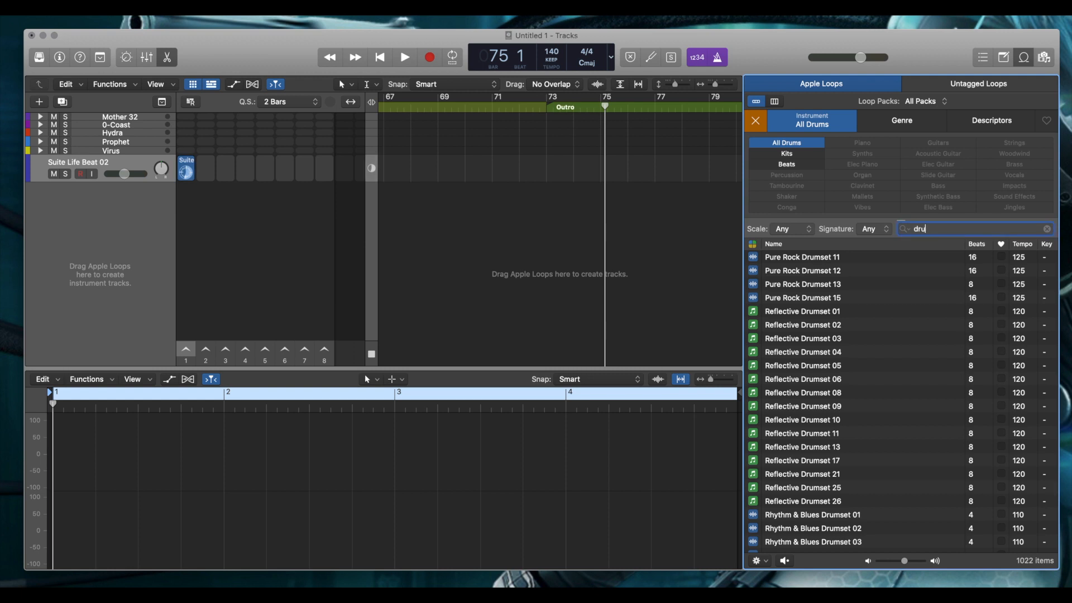
pyautogui.write('high hats')
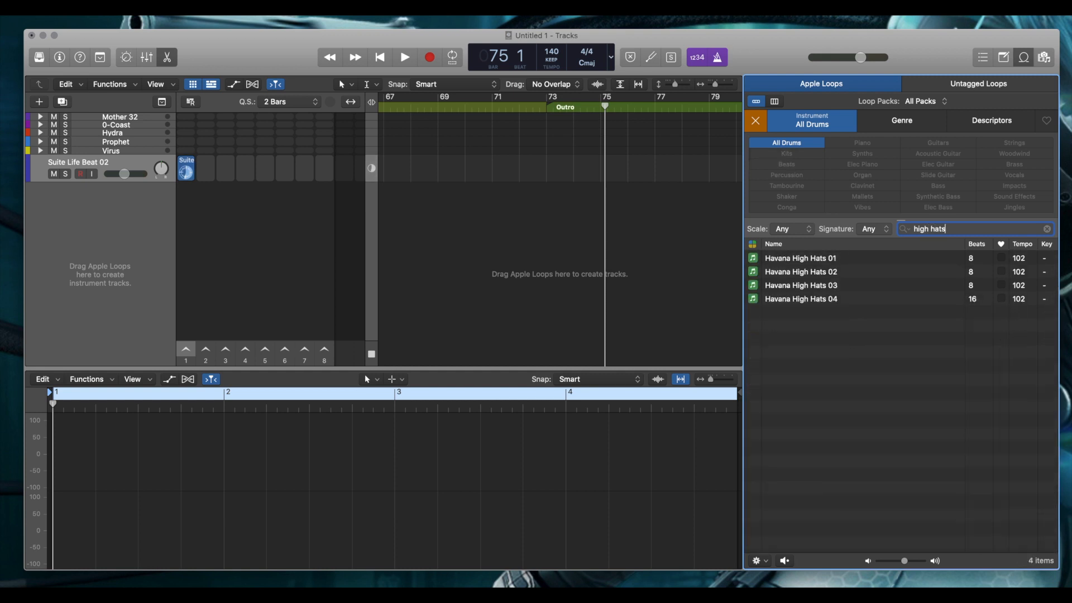
# Audition the Havana High Hats 03, 04 and 01 loops.
pyautogui.click(817, 285)
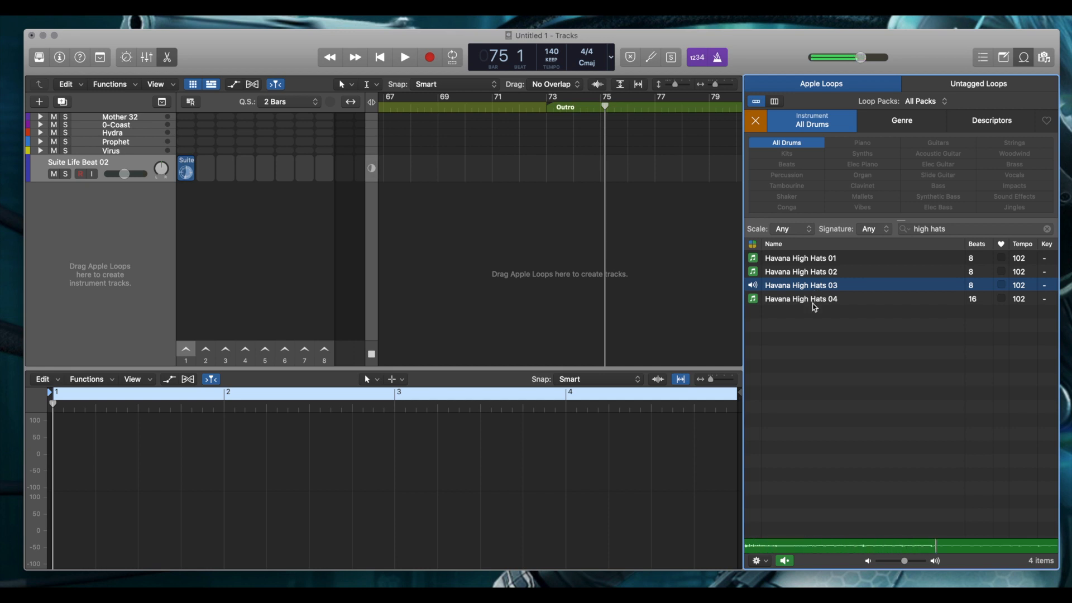
pyautogui.click(814, 302)
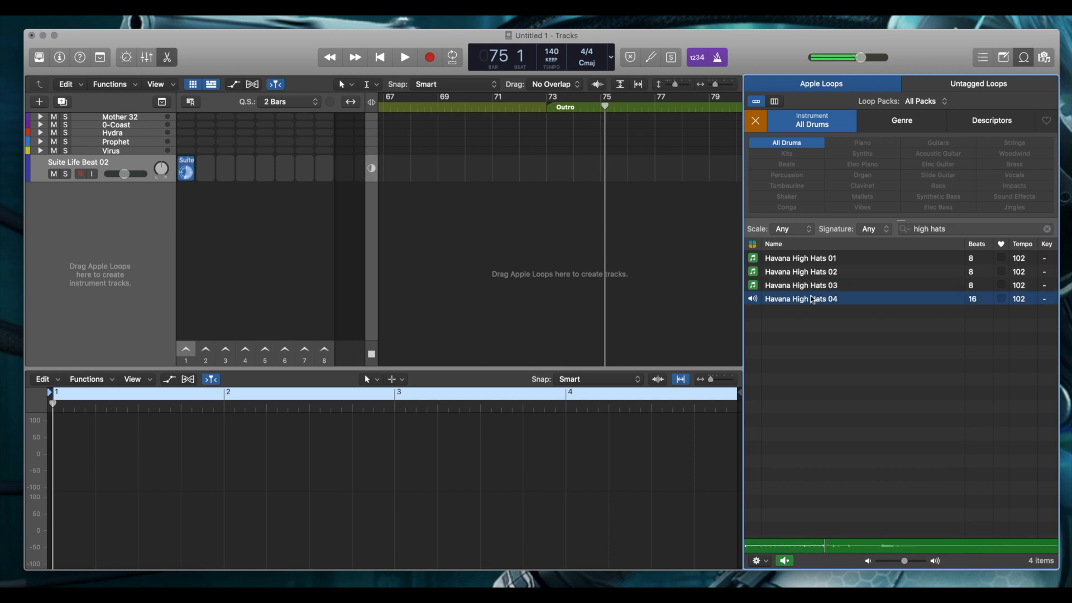
pyautogui.click(804, 261)
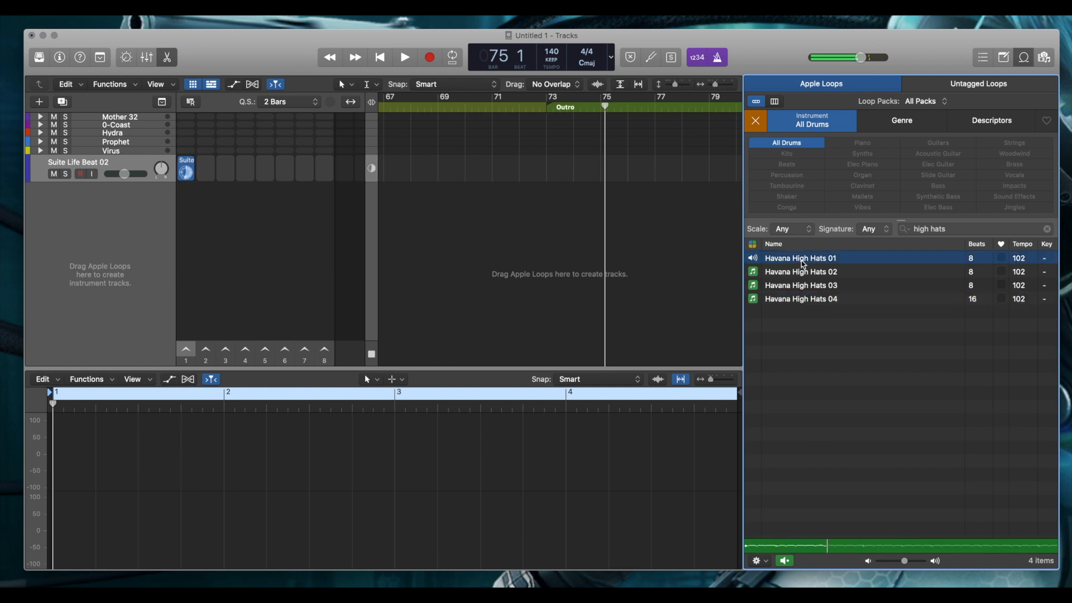
# Clear the loop search text and audition Hard Tech Beat from the full All Drums list, ending with playback stopped.
pyautogui.click(1047, 232)
pyautogui.press('BackSpace')
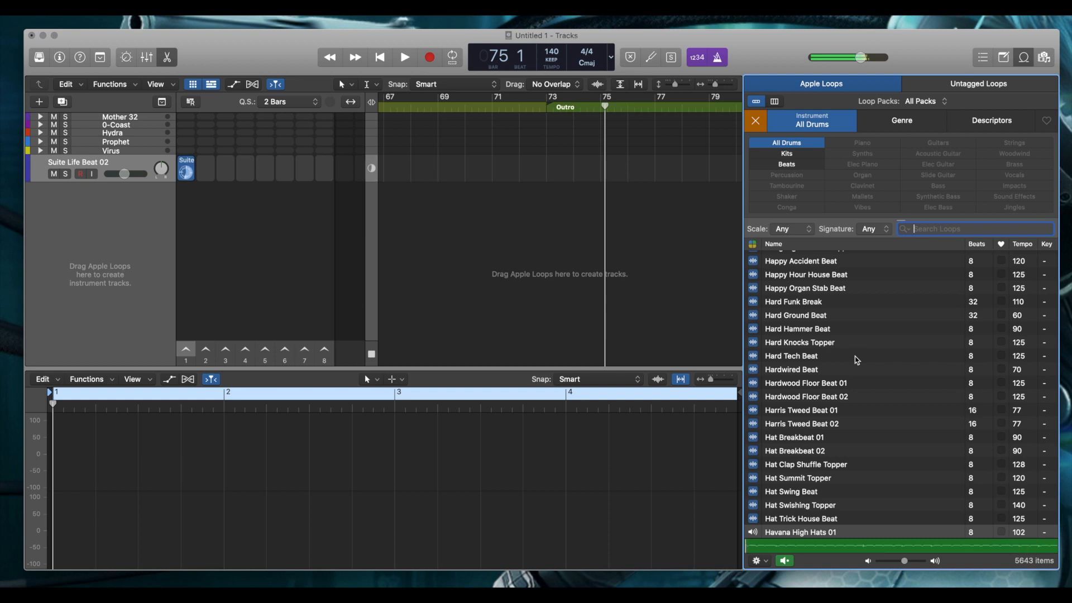
pyautogui.click(781, 360)
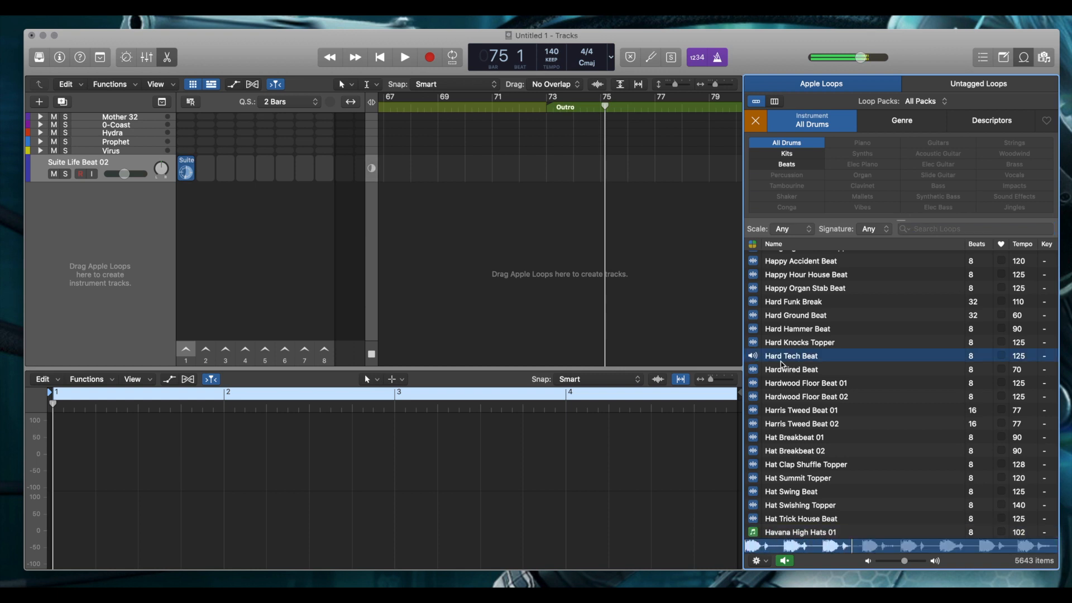
pyautogui.press('space')
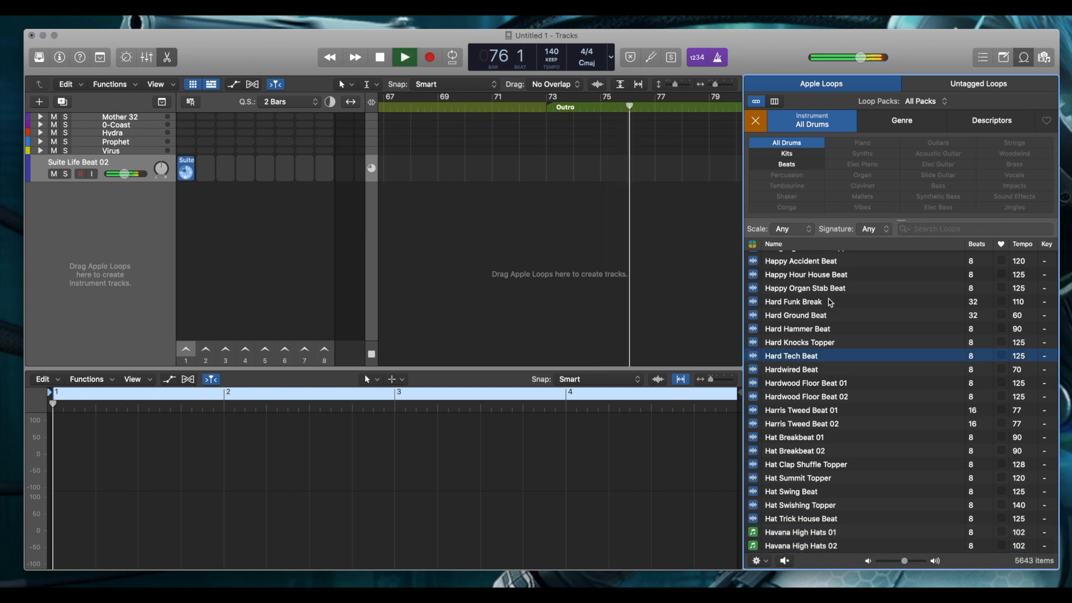
pyautogui.press('space')
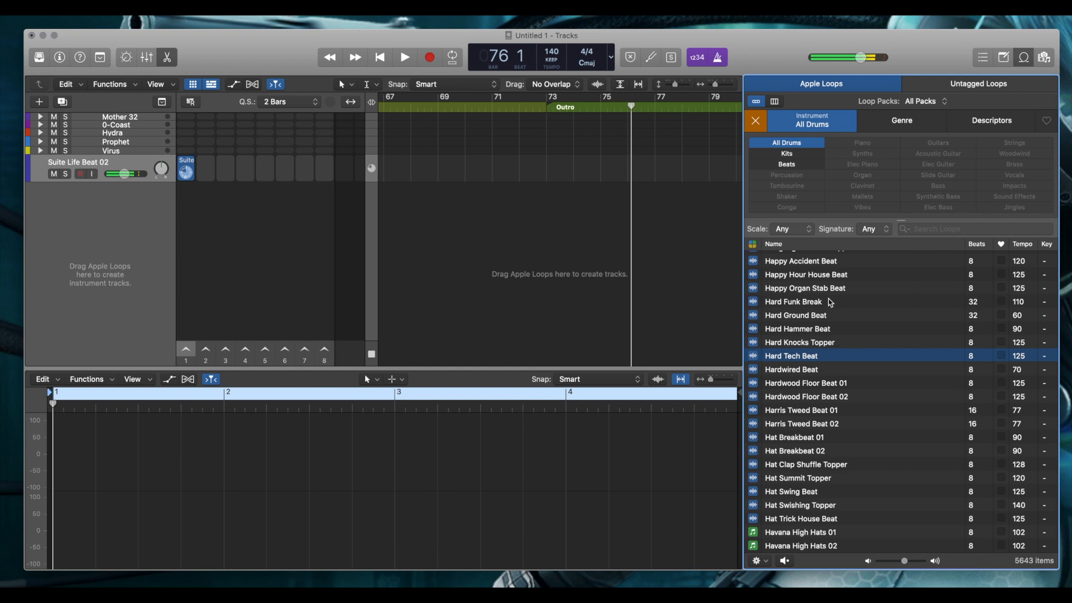
# Restrict the drum loops to the Hip Hop genre and audition Touch n Go Beat and This Life Beat 02.
pyautogui.click(915, 125)
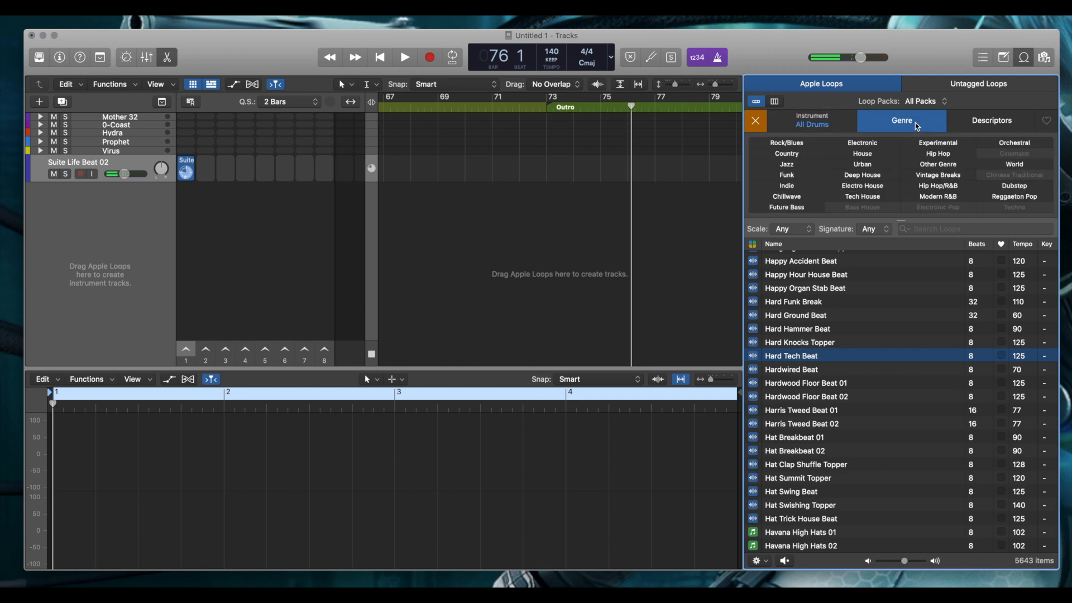
pyautogui.click(942, 156)
pyautogui.scroll(6, 826, 301)
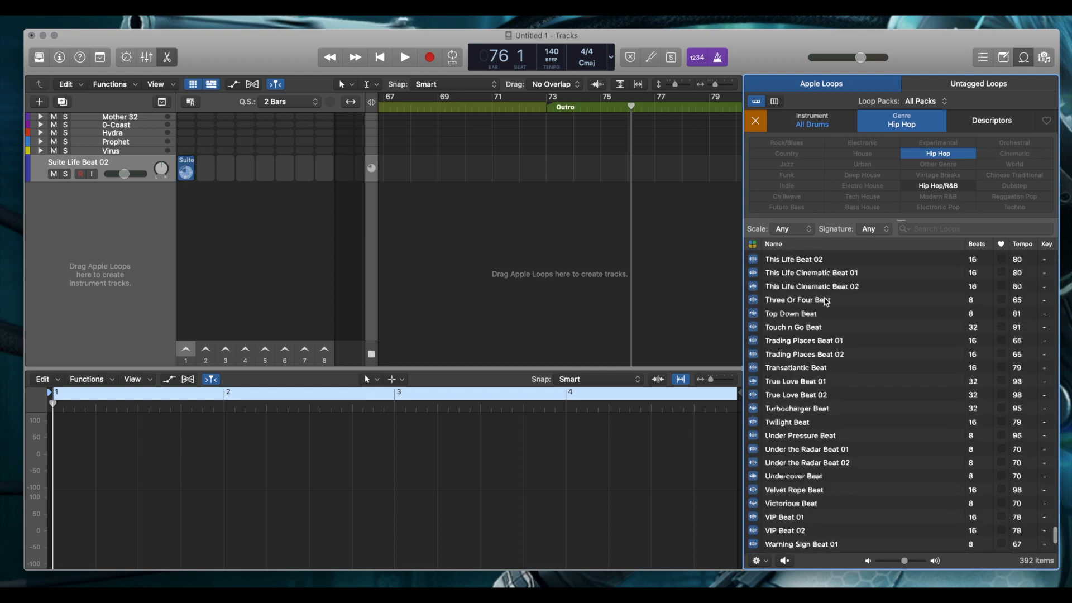
pyautogui.scroll(3, 826, 302)
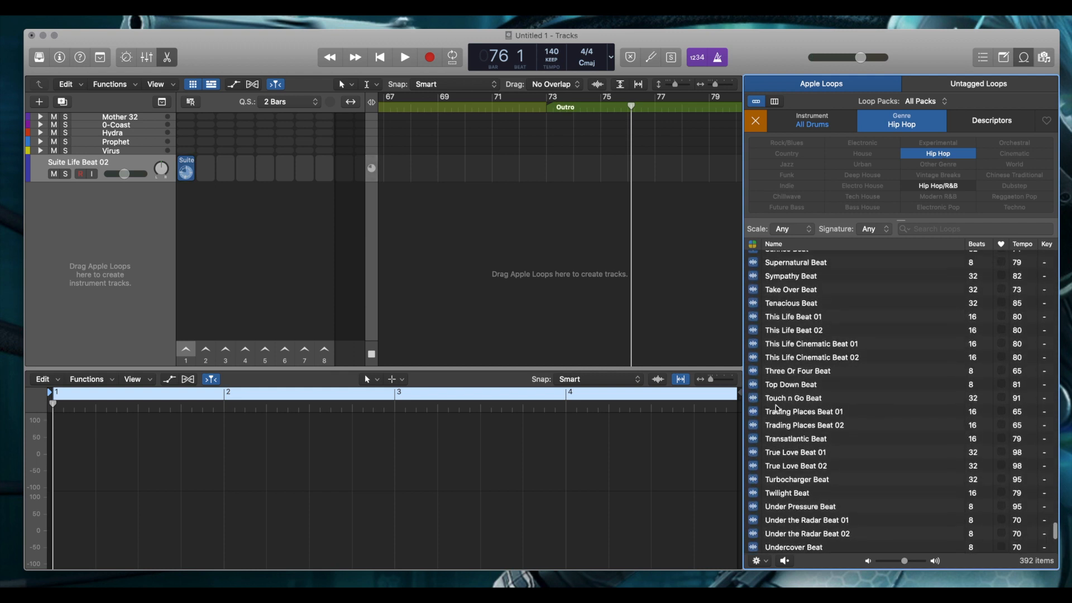
pyautogui.click(776, 402)
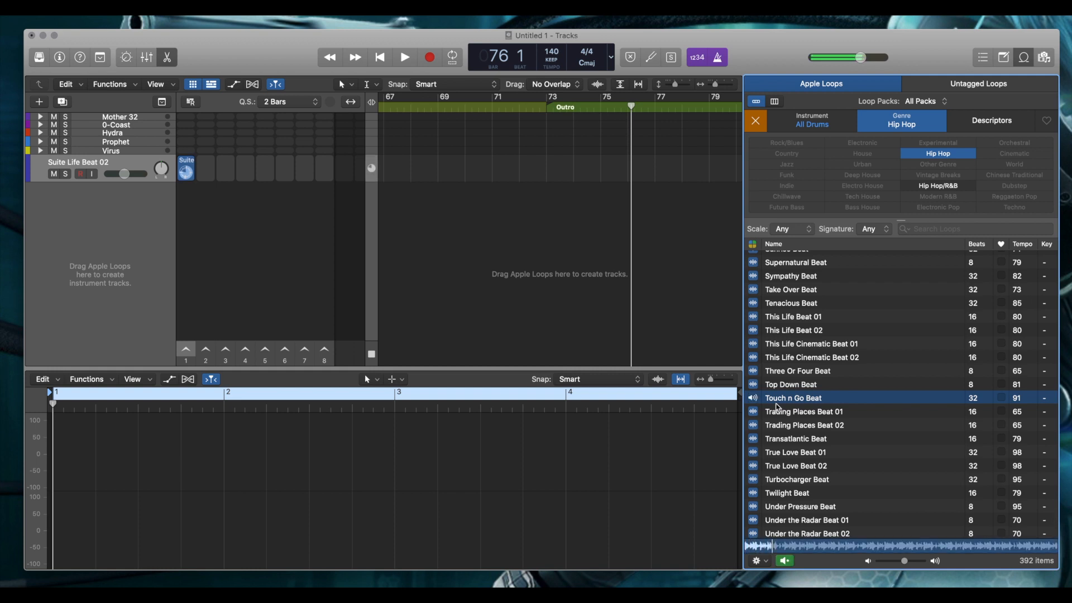
pyautogui.click(795, 334)
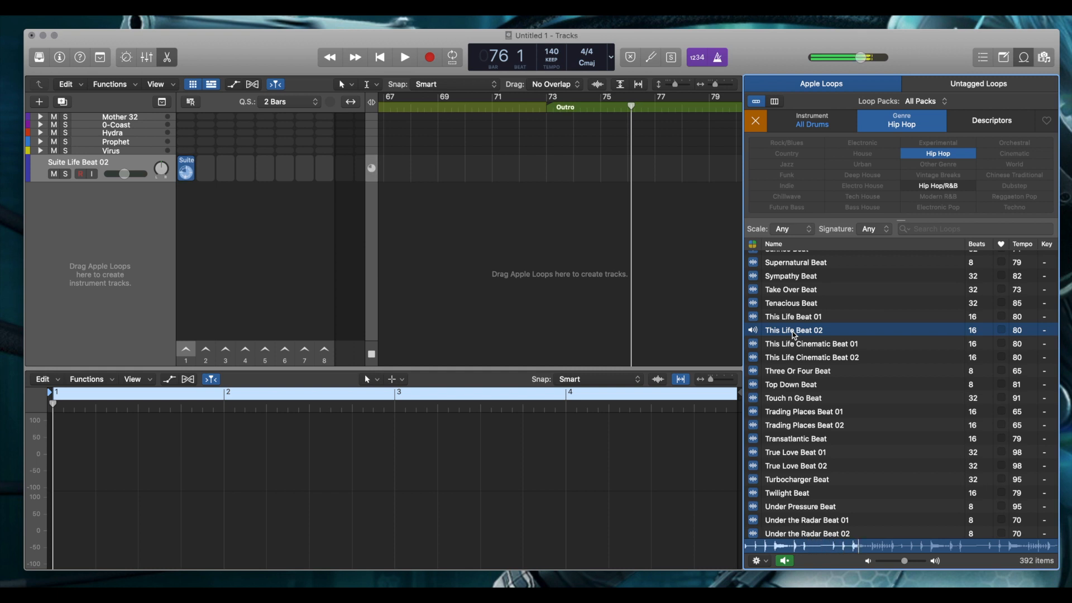
# Find Roll Deep Beat 01 among the Hip Hop drum loops and audition it.
pyautogui.scroll(6, 794, 334)
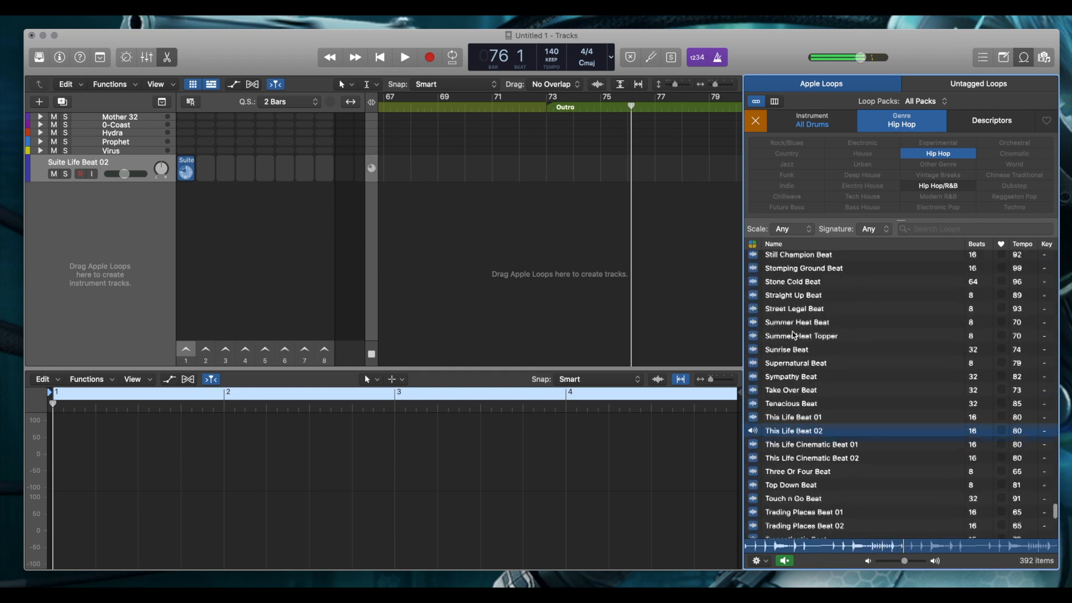
pyautogui.scroll(4, 794, 335)
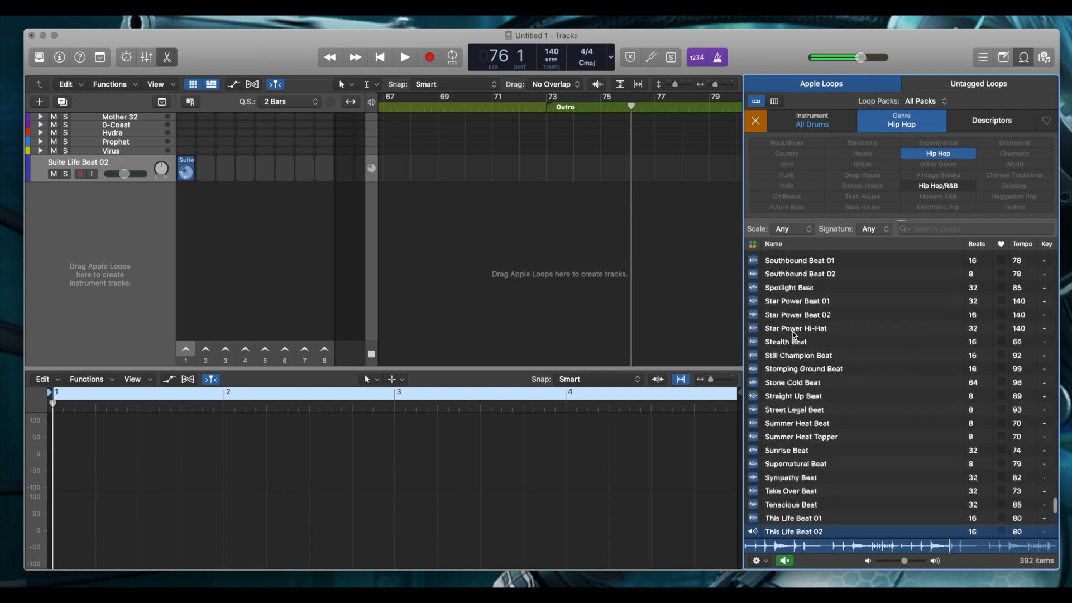
pyautogui.scroll(6, 794, 334)
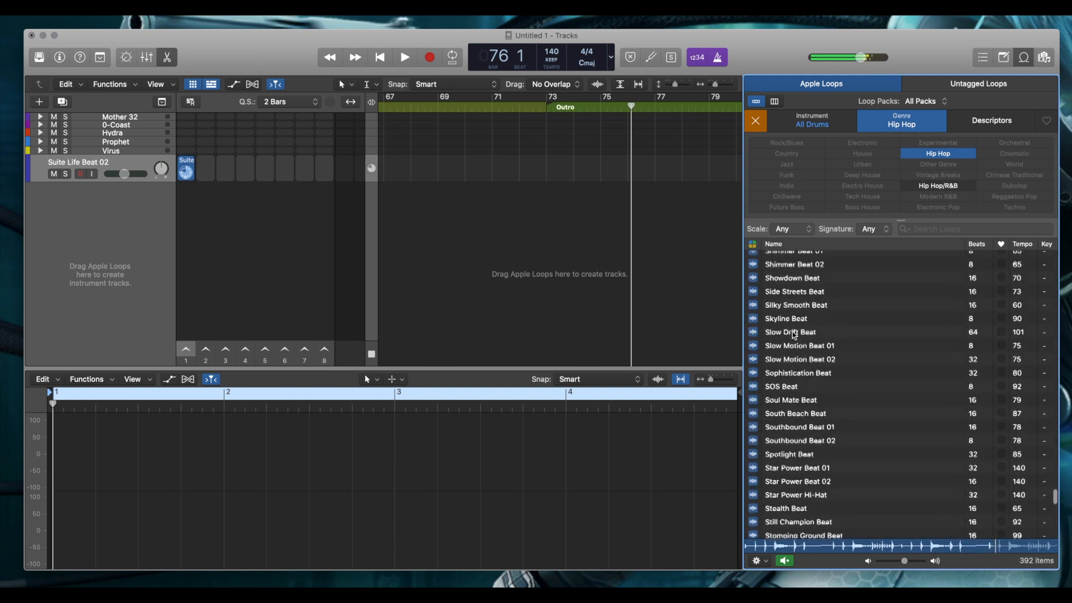
pyautogui.scroll(7, 794, 334)
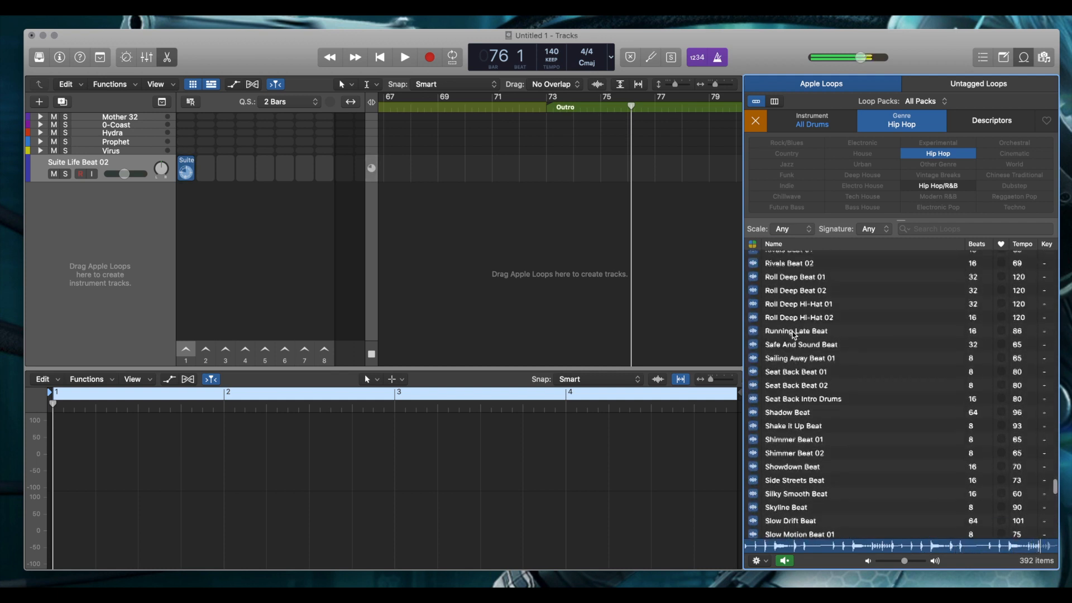
pyautogui.scroll(3, 793, 334)
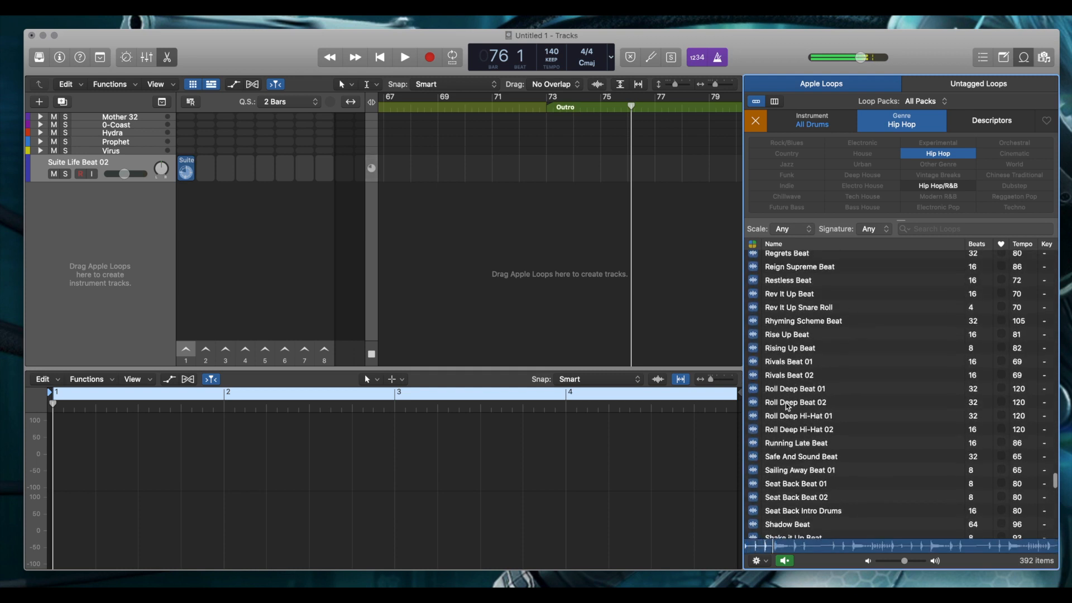
pyautogui.click(785, 391)
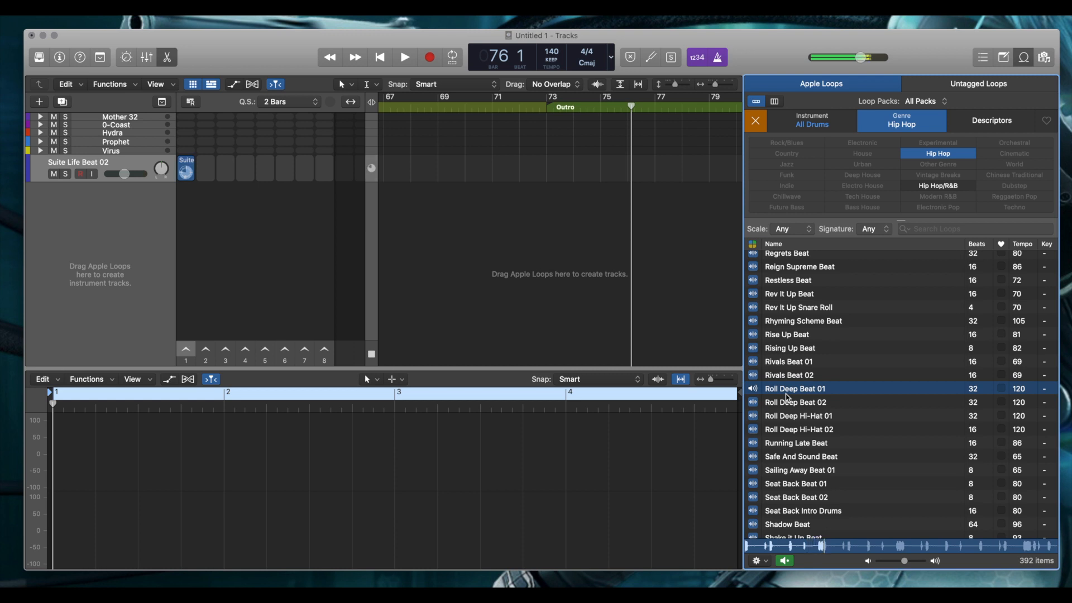
# Find the Recollection Hi-Hat loop and audition it, ending with playback stopped.
pyautogui.scroll(7, 786, 396)
pyautogui.scroll(3, 786, 397)
pyautogui.click(786, 394)
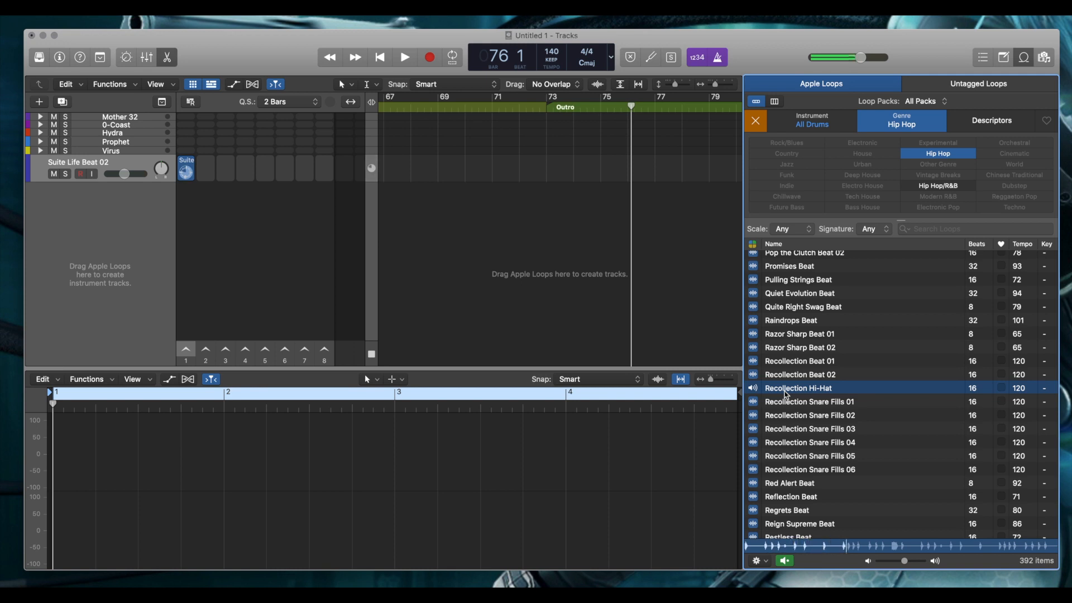
pyautogui.scroll(5, 785, 393)
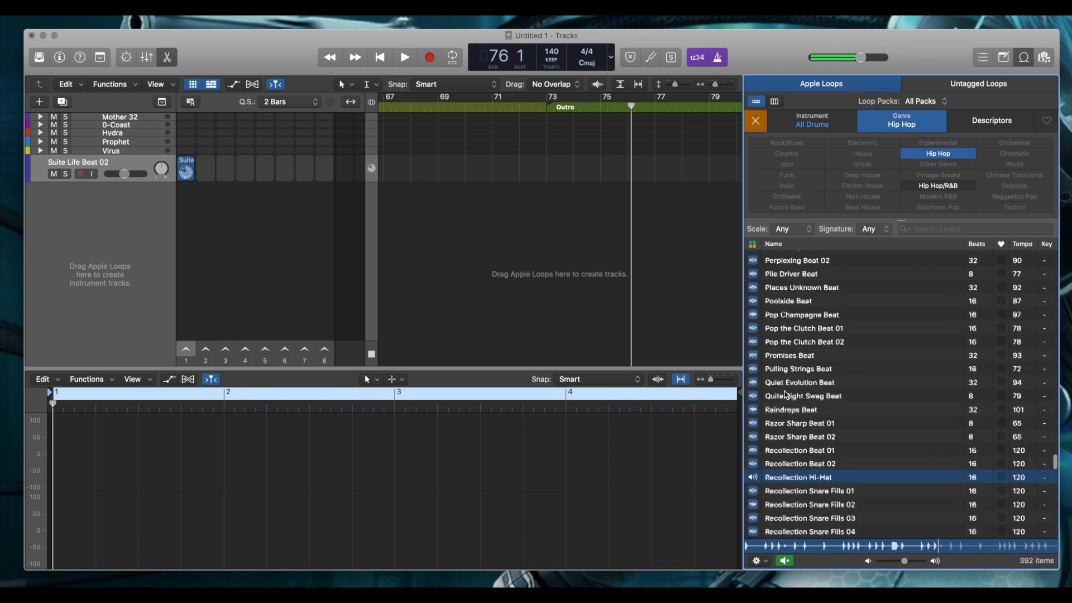
pyautogui.scroll(-1, 785, 393)
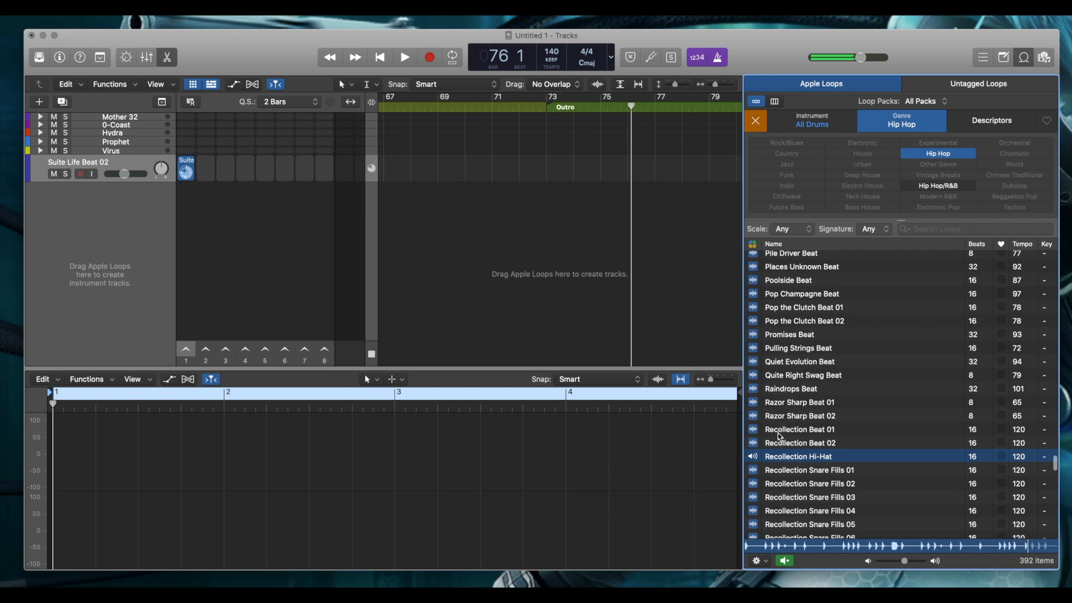
pyautogui.press('space')
pyautogui.press('space')
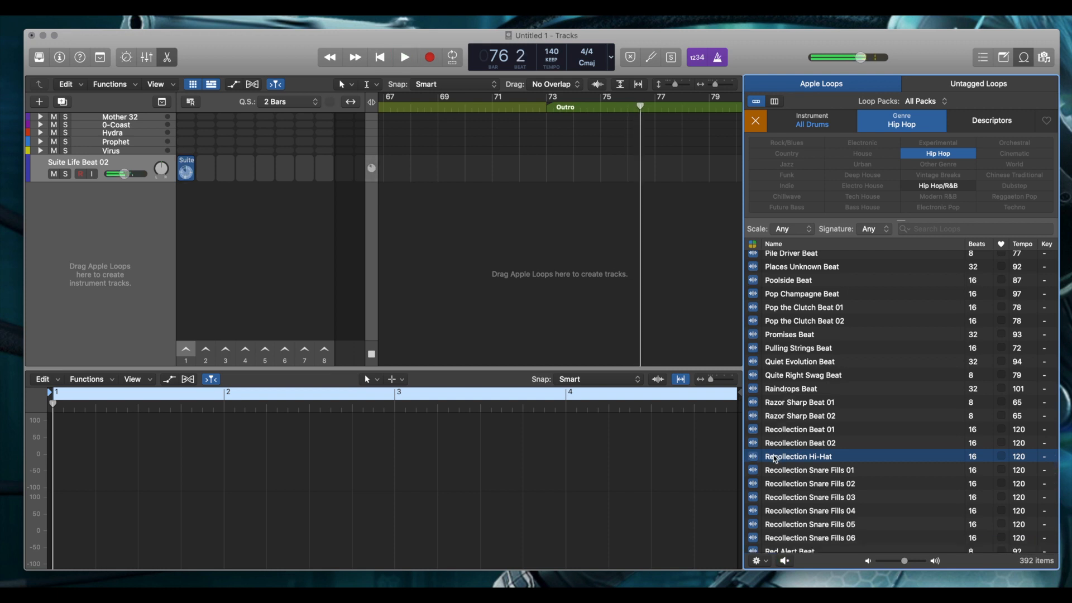
# Add the Recollection Hi-Hat loop to scene 1 on a new track below Suite Life Beat 02 and trigger that scene.
pyautogui.moveTo(759, 458); pyautogui.dragTo(188, 209)
pyautogui.moveTo(188, 209)
pyautogui.click(186, 350)
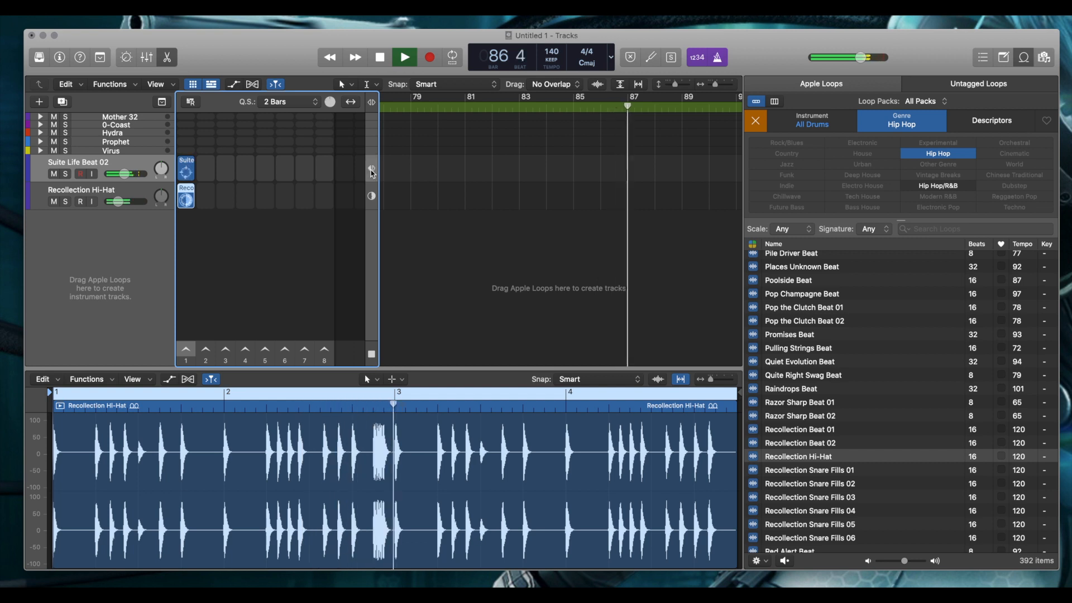
# Audition Quiet Evolution Beat and Raindrops Beat against the playing Recollection Hi-Hat cell.
pyautogui.click(755, 363)
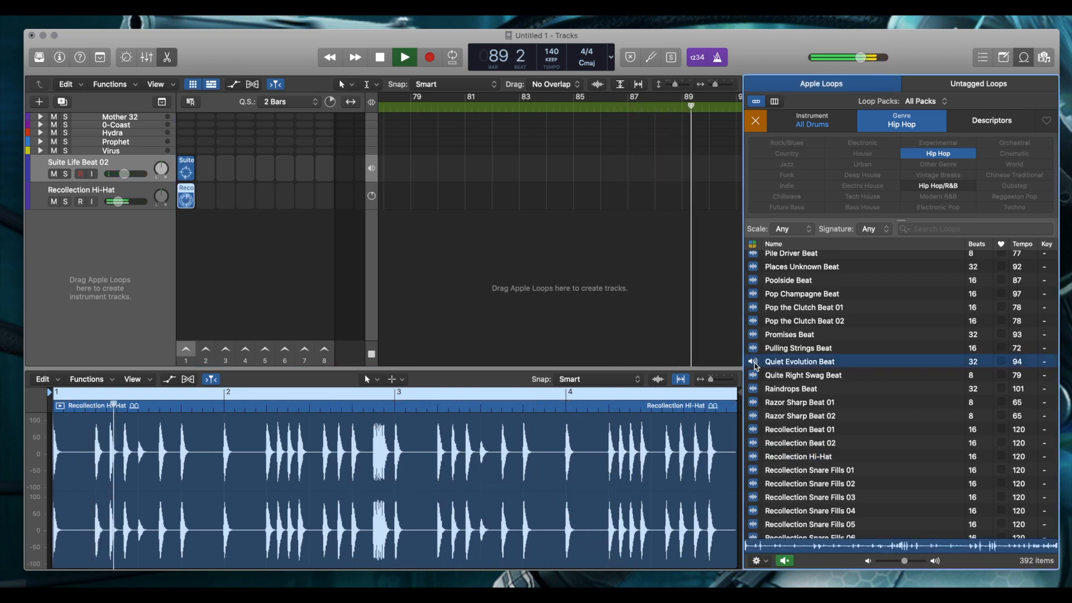
pyautogui.click(753, 362)
pyautogui.click(755, 364)
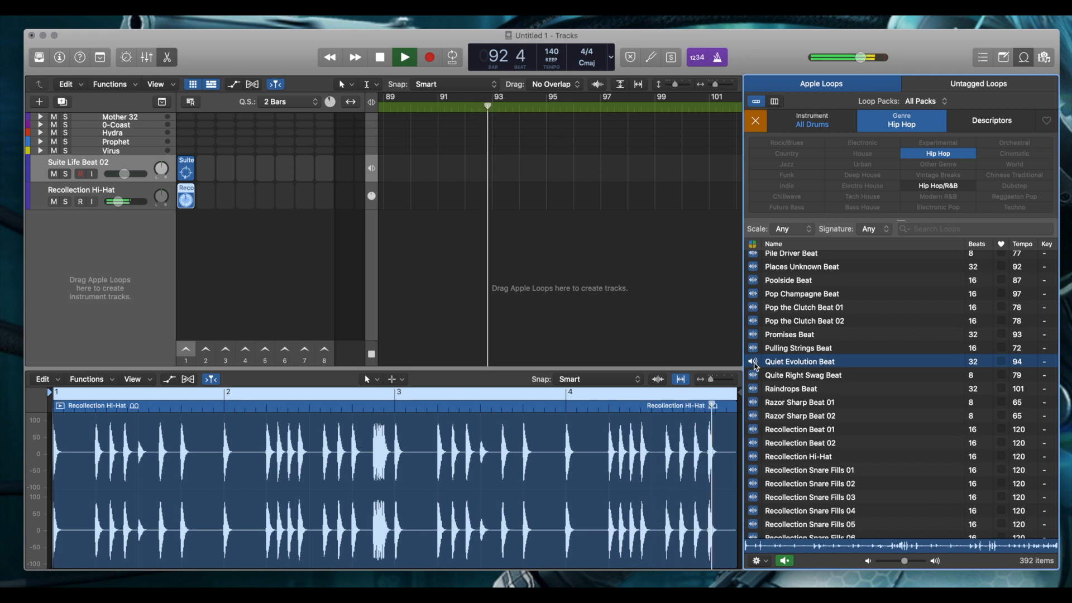
pyautogui.click(754, 391)
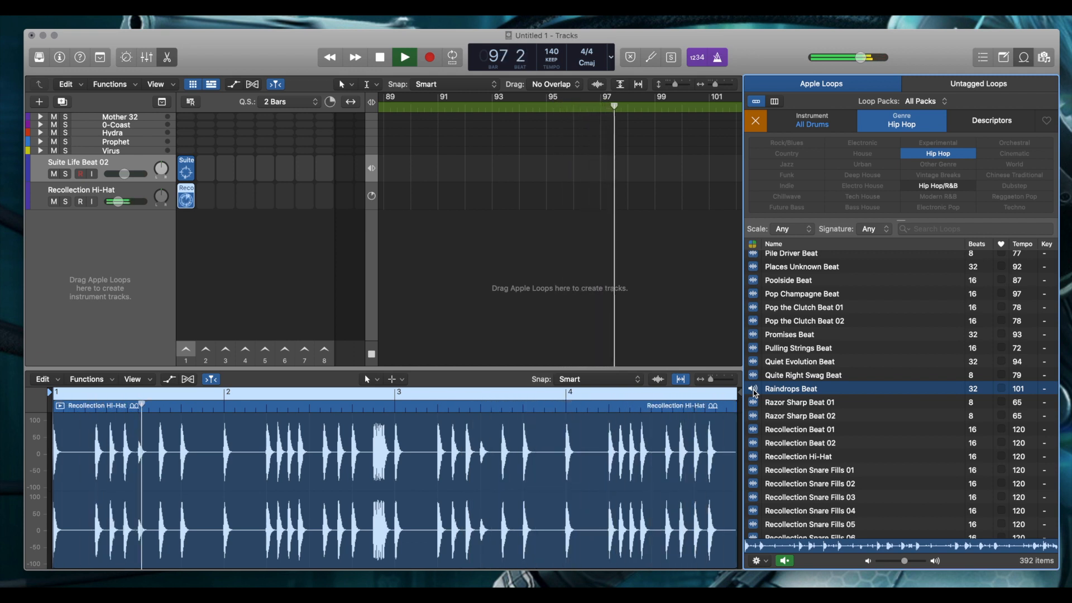
# Audition Recollection Beat 01 and add it to scene 1 on a new track below Recollection Hi-Hat.
pyautogui.click(756, 430)
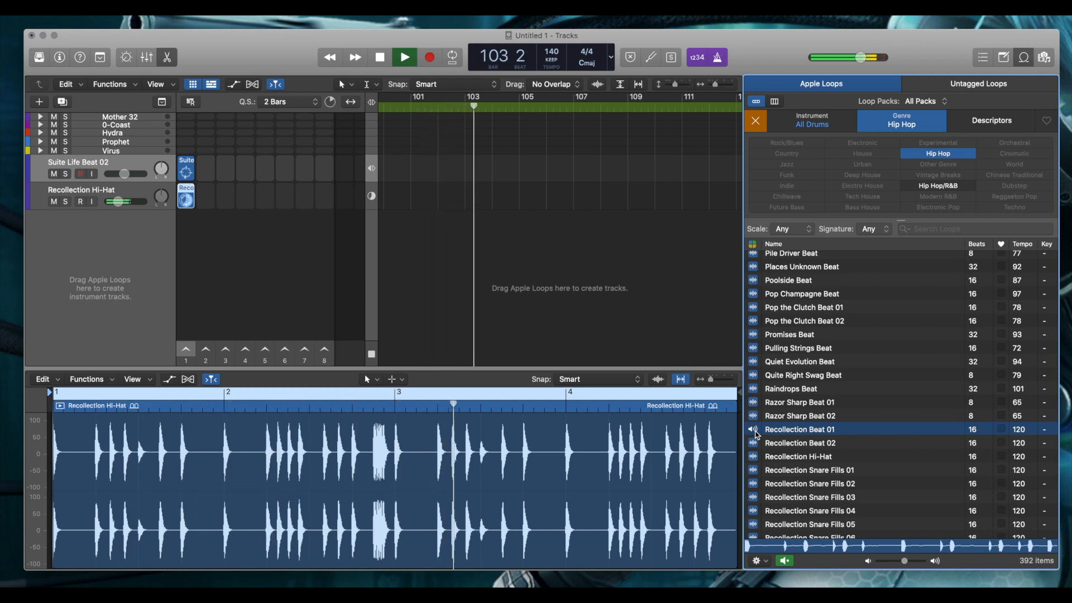
pyautogui.moveTo(756, 435); pyautogui.dragTo(188, 237)
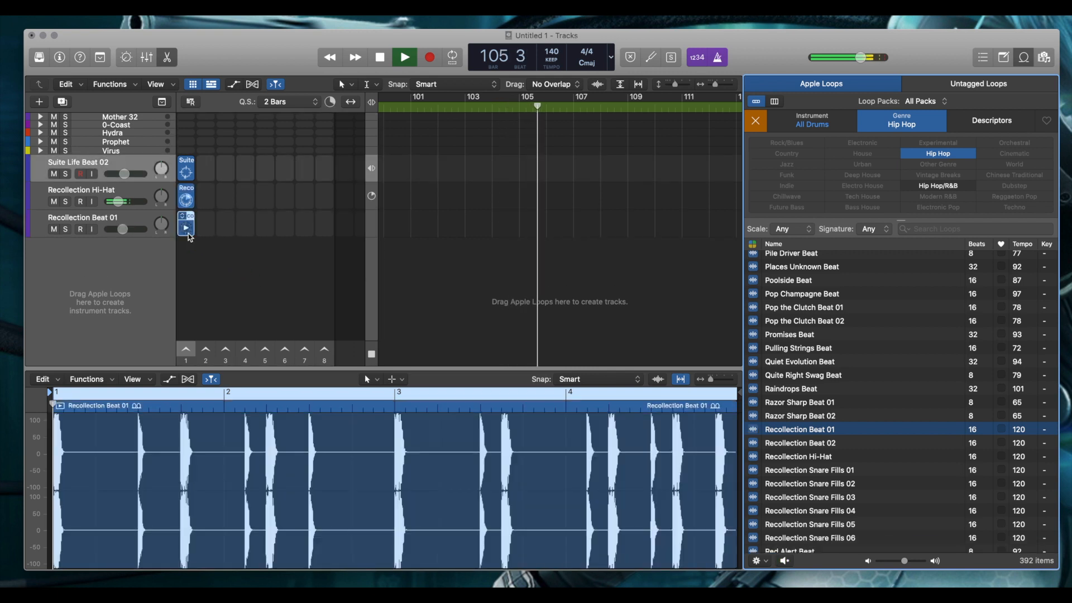
# Delete the Suite Life Beat 02 track together with its cells, and show the mixer.
pyautogui.doubleClick(117, 161)
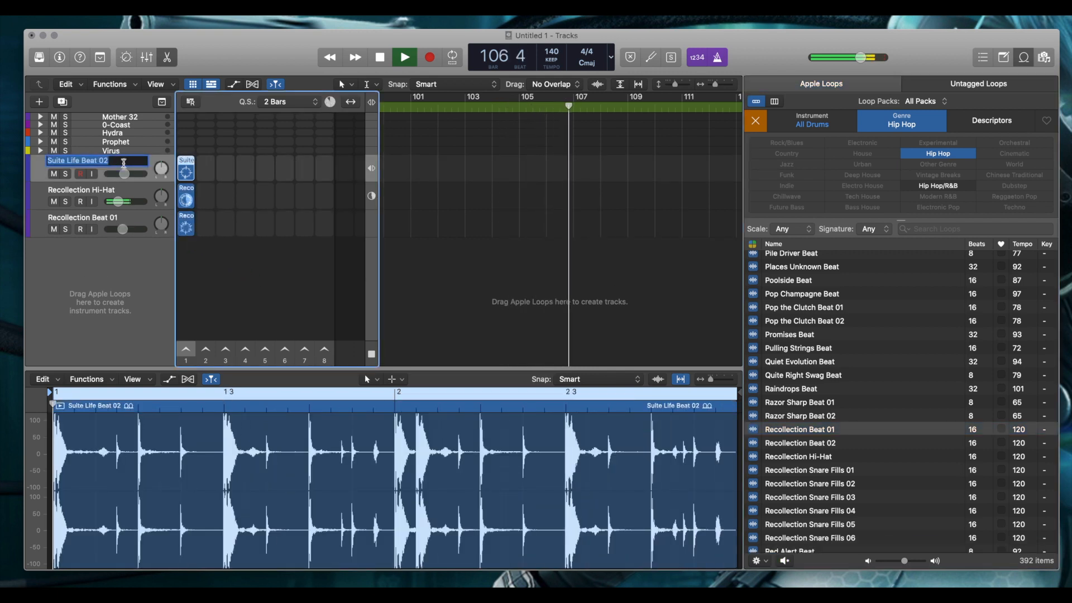
pyautogui.rightClick(44, 166)
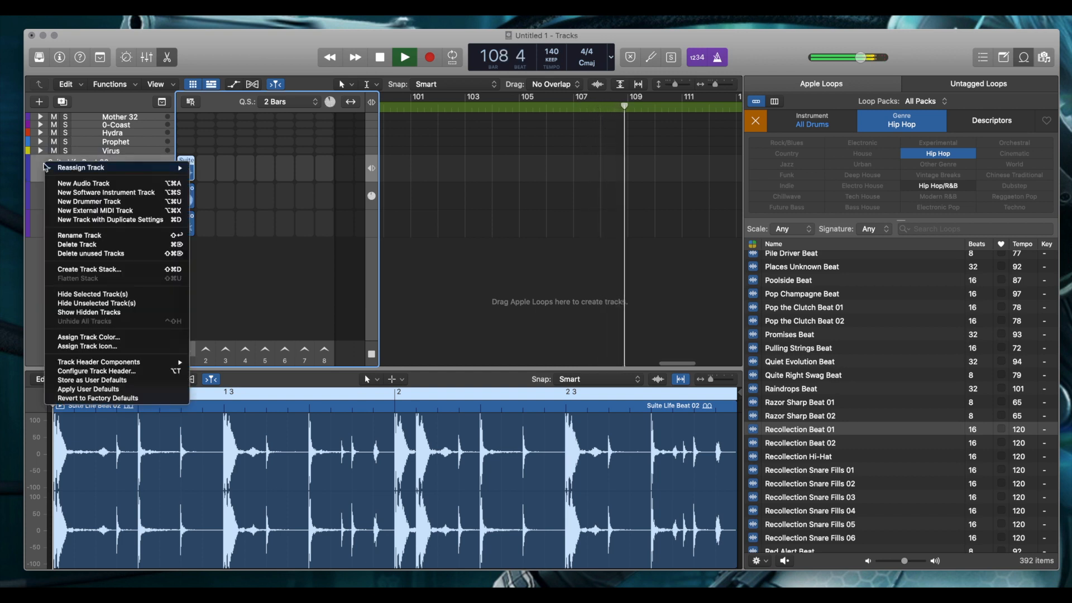
pyautogui.click(78, 244)
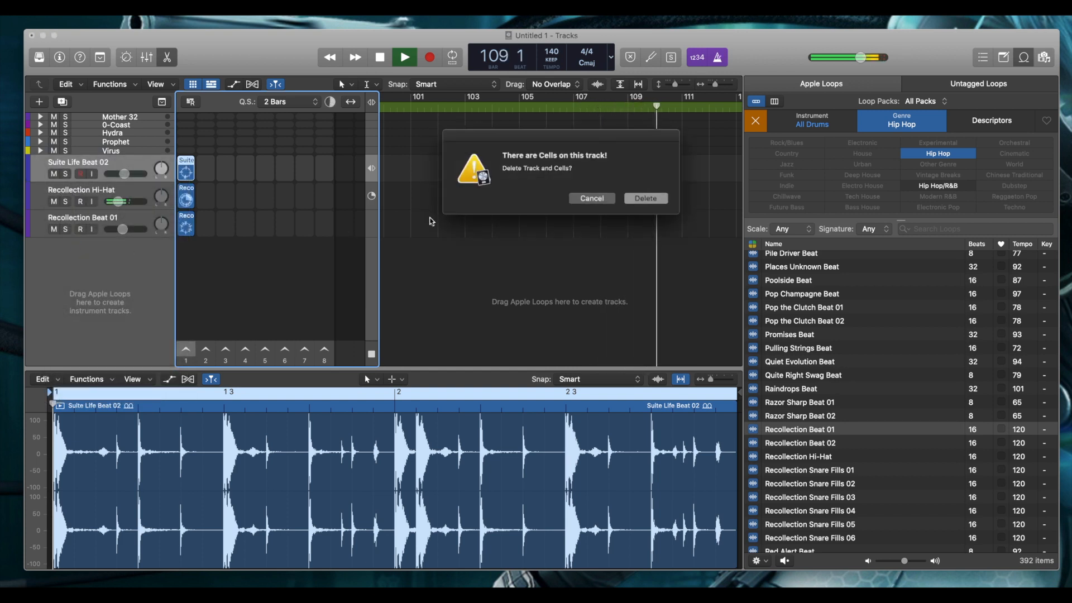
pyautogui.click(645, 199)
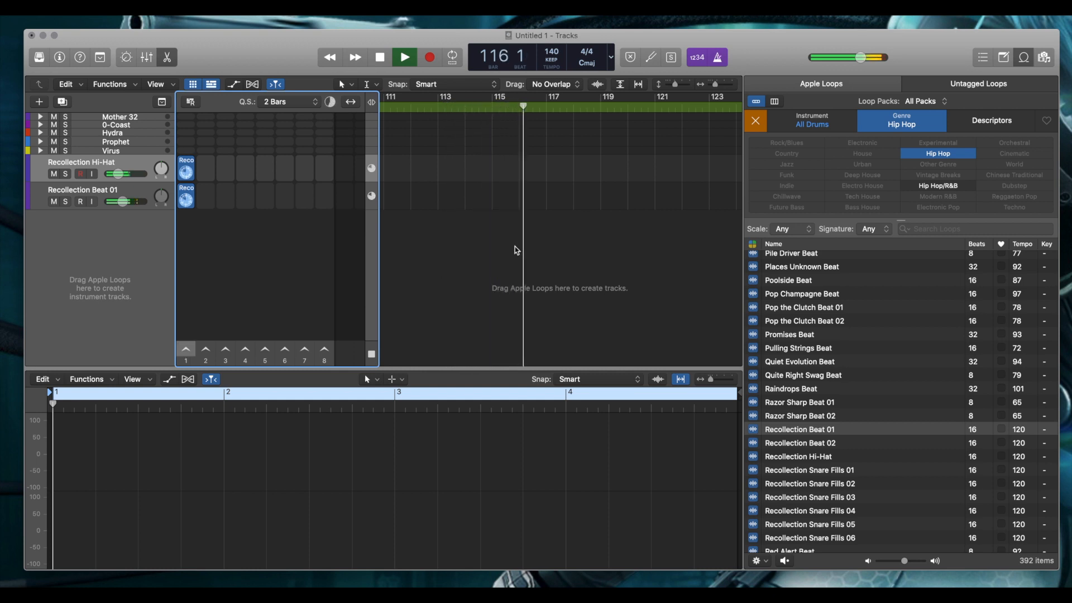
pyautogui.press('x')
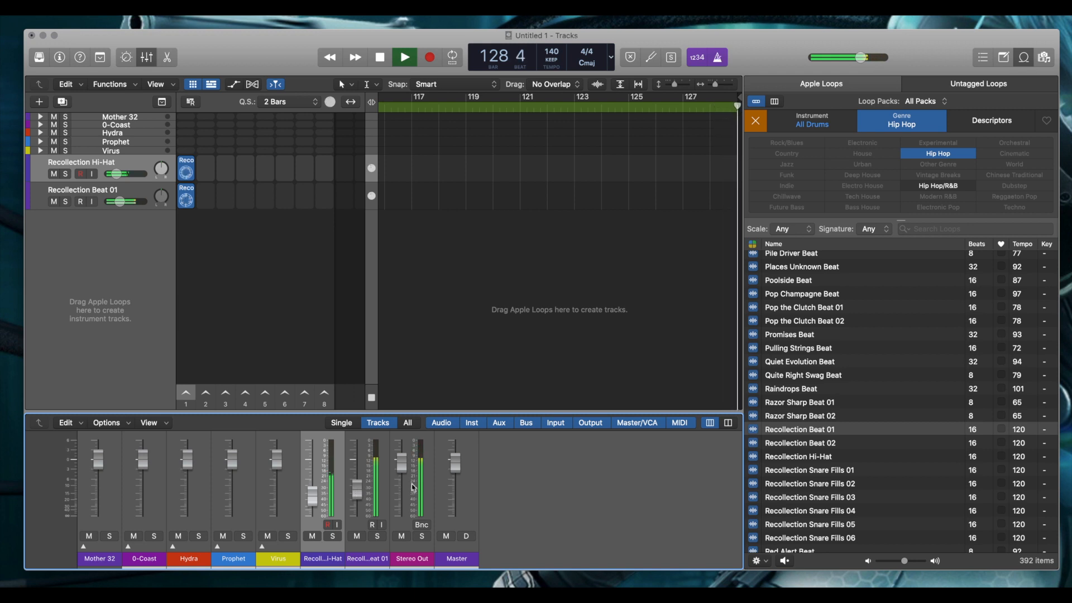
# Expand the Hydra track stack and select HYDRA MIDI for playing along with the loops, ending with playback stopped.
pyautogui.click(40, 133)
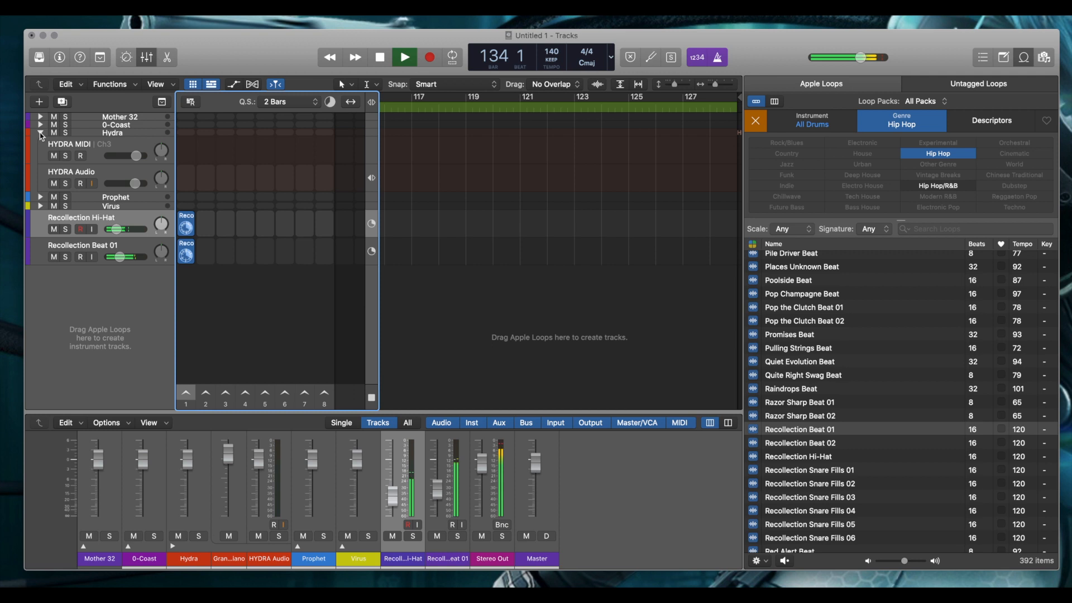
pyautogui.click(140, 147)
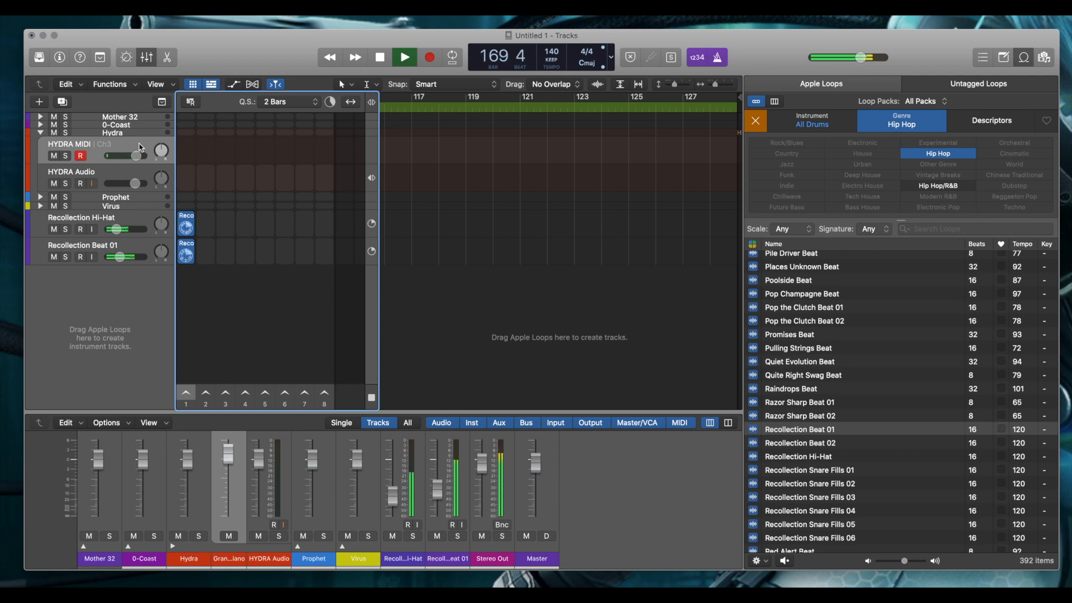
pyautogui.press('space')
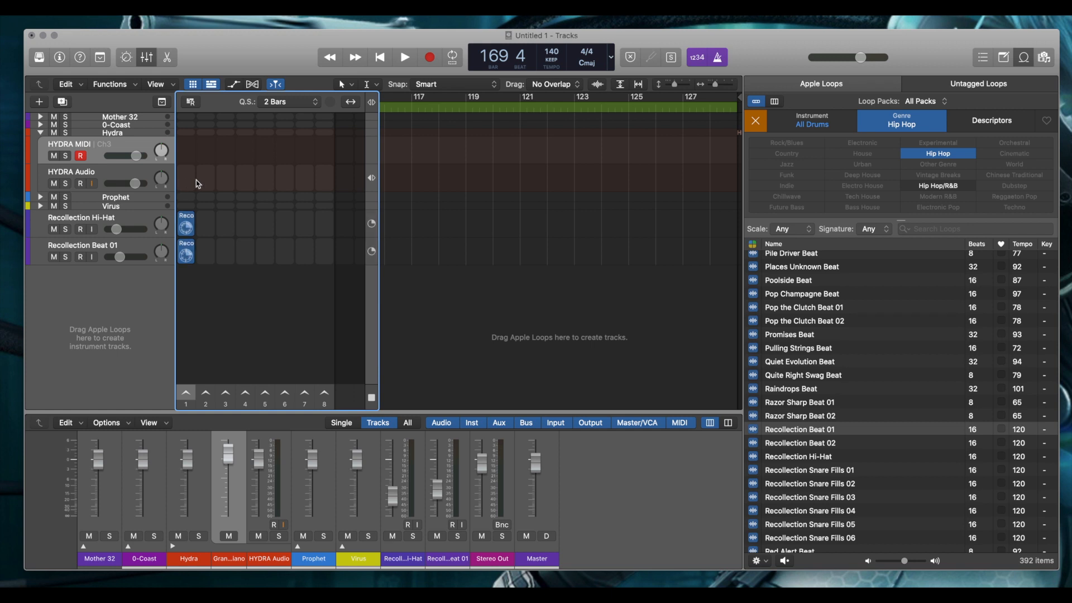
# Enable recording into Live Loops cells and record-enable both the HYDRA Audio and HYDRA MIDI tracks.
pyautogui.click(149, 180)
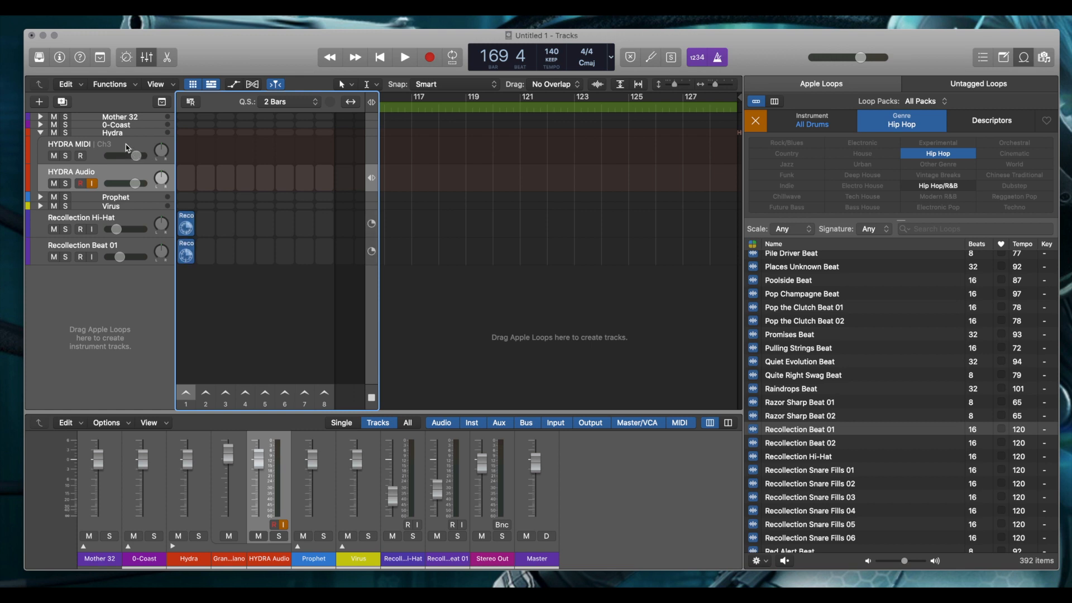
pyautogui.click(191, 101)
pyautogui.click(185, 178)
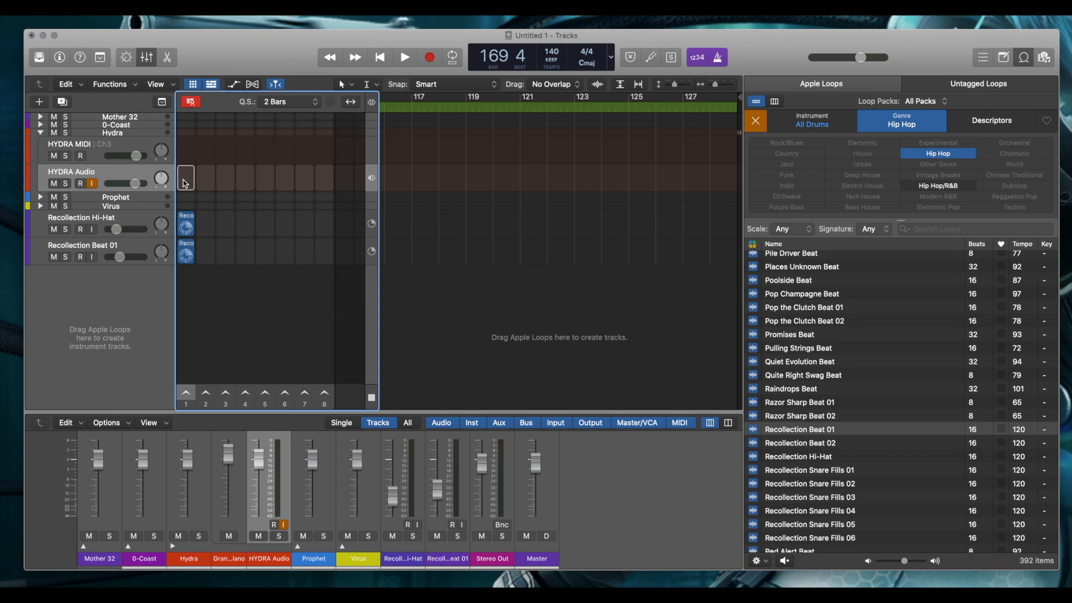
pyautogui.moveTo(188, 188)
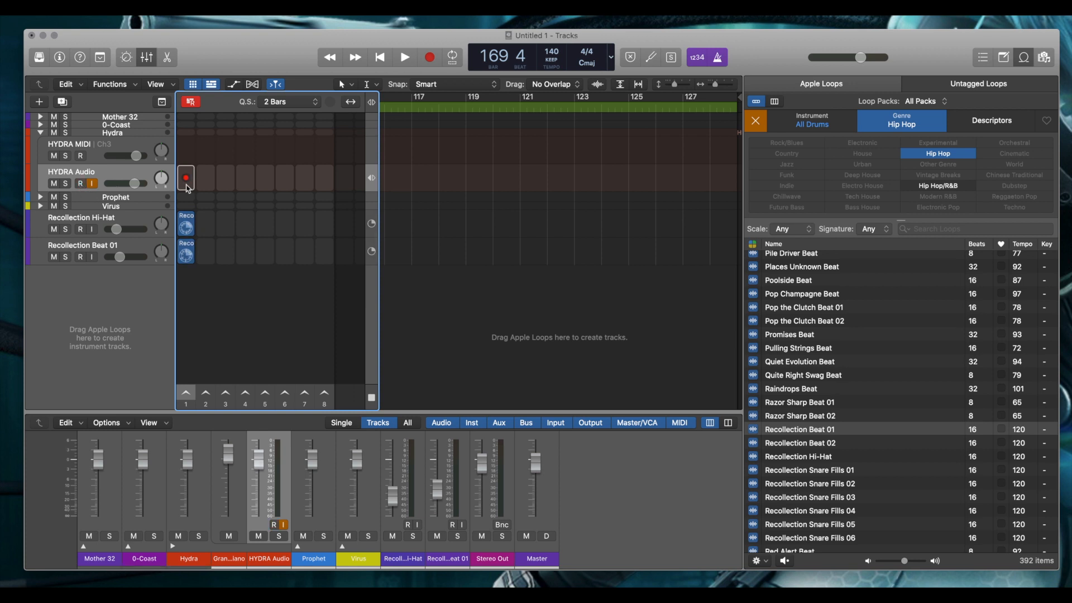
pyautogui.click(95, 150)
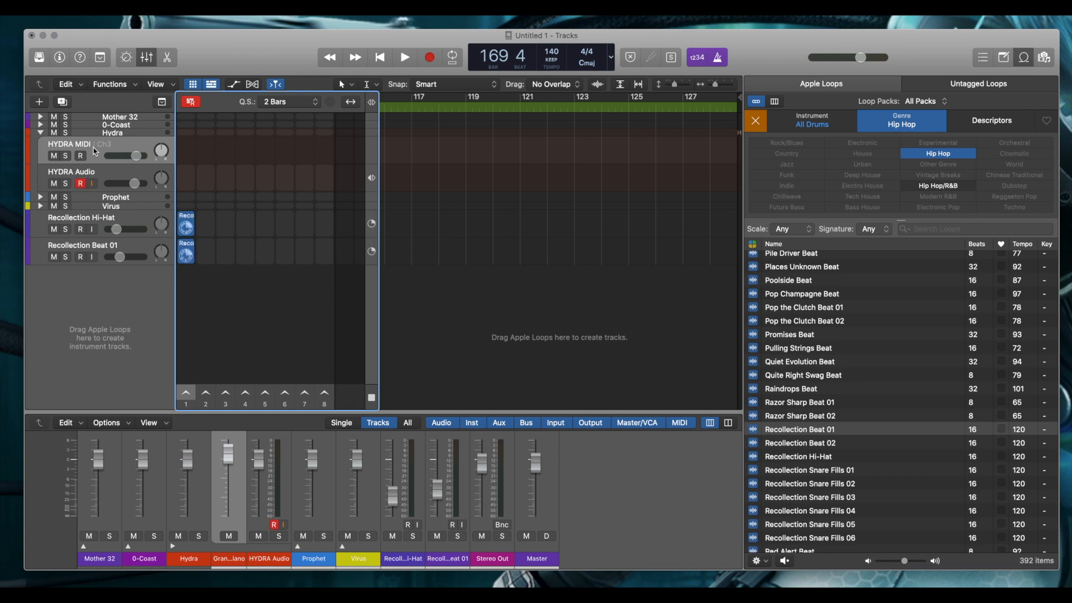
pyautogui.click(184, 177)
pyautogui.click(80, 155)
pyautogui.moveTo(186, 185)
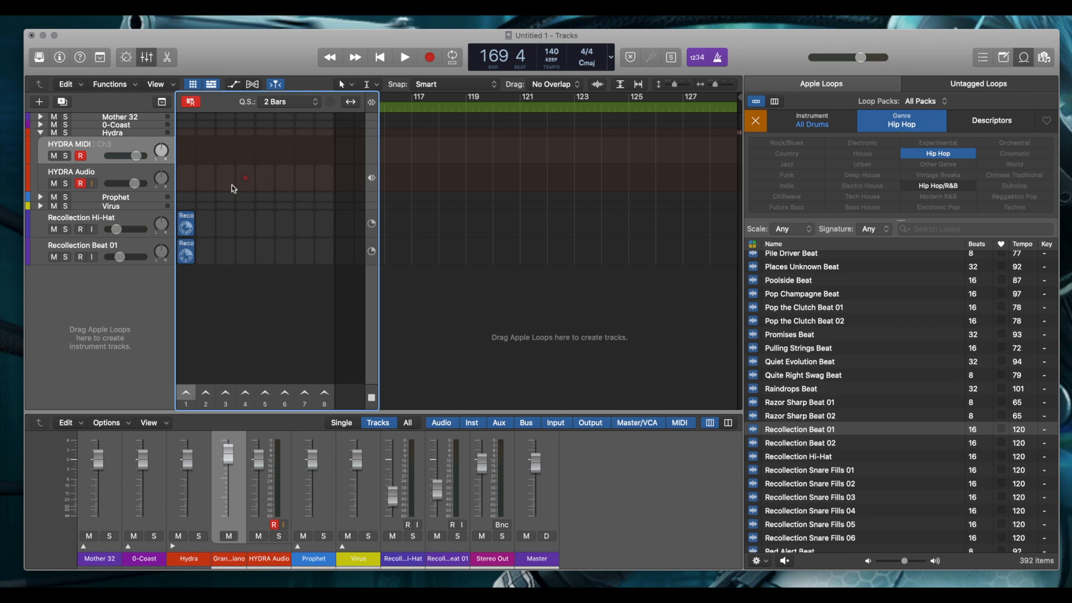
# Record a test take into the HYDRA Audio cell of scene 1, stop playback, and delete the recorded cell.
pyautogui.click(186, 178)
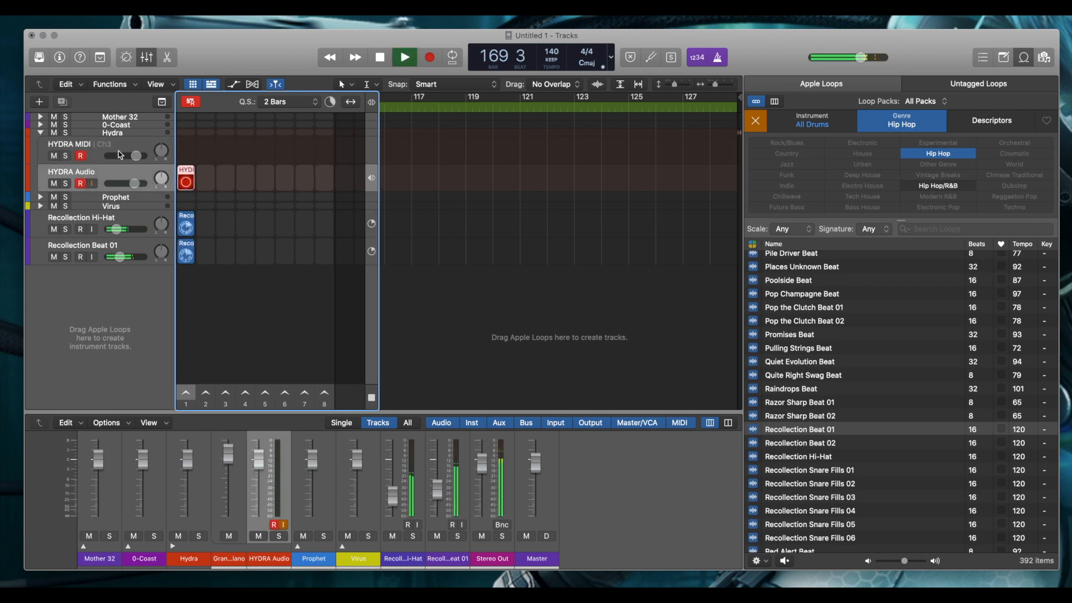
pyautogui.click(380, 58)
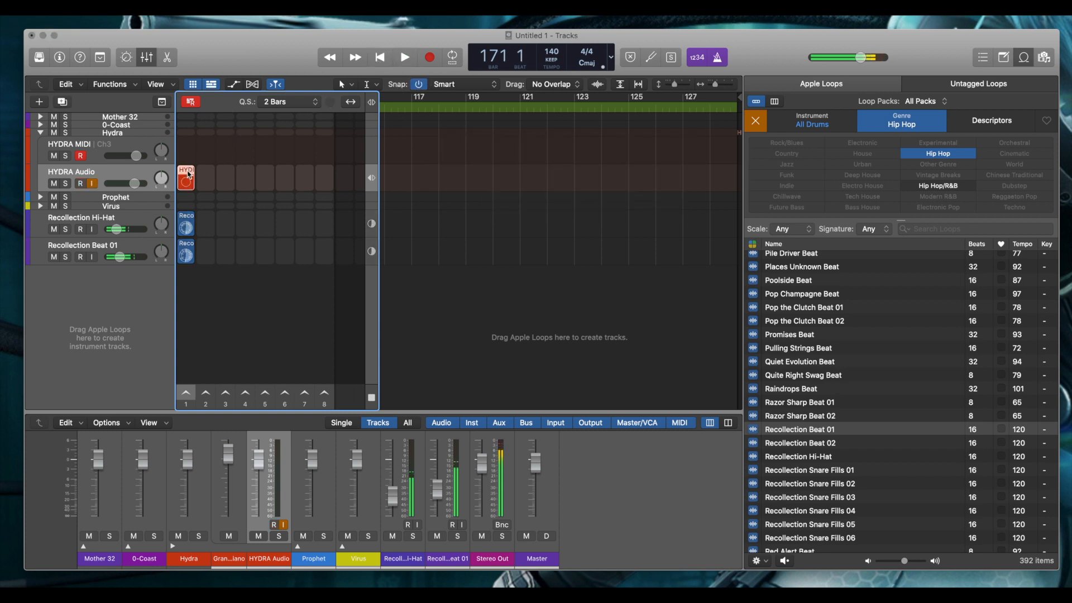
pyautogui.rightClick(188, 174)
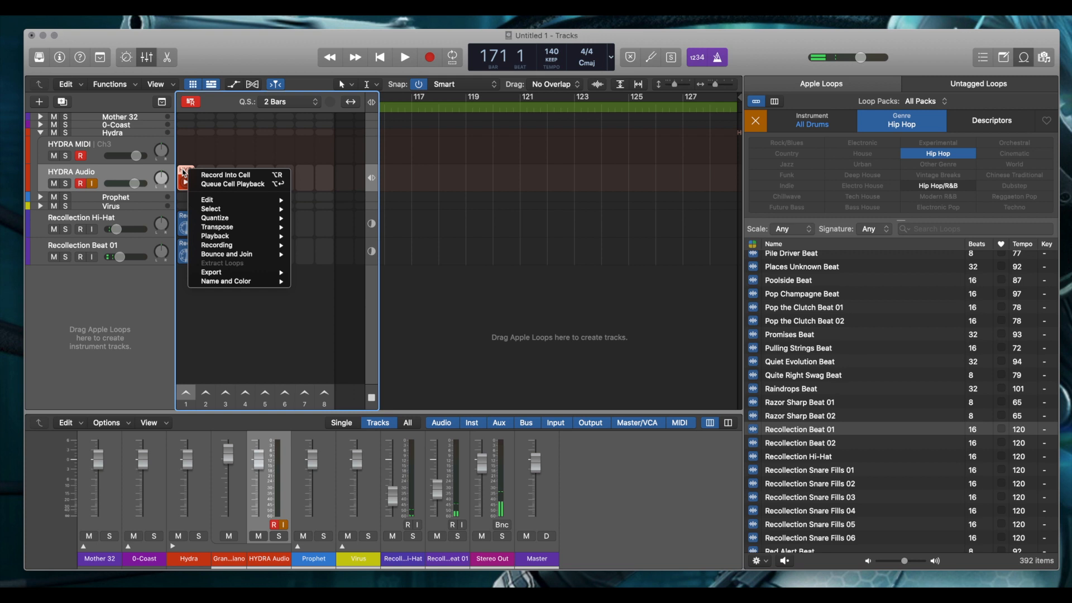
pyautogui.click(185, 172)
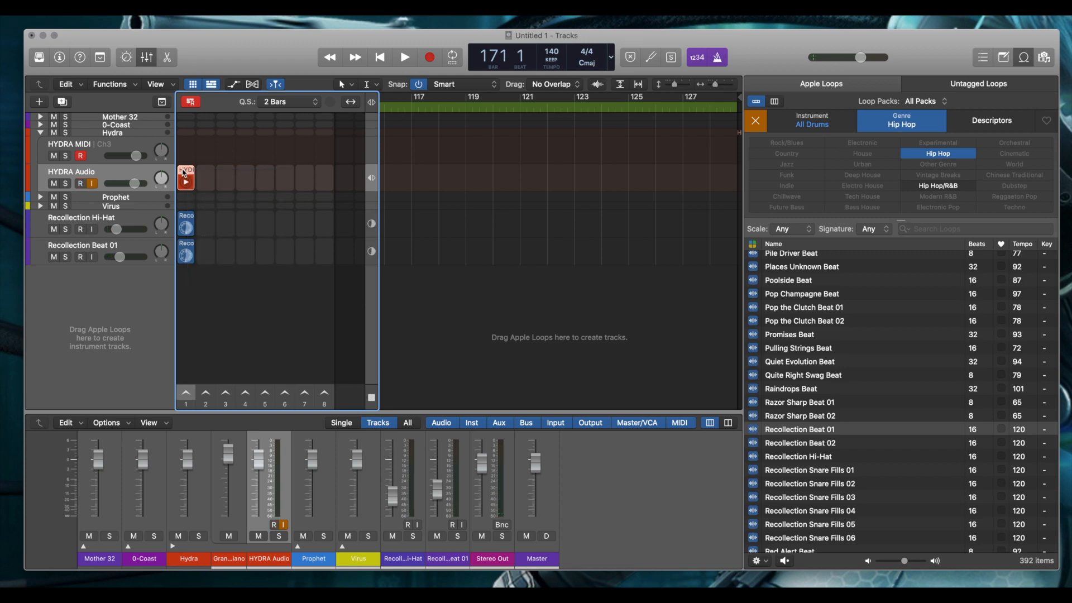
pyautogui.click(645, 225)
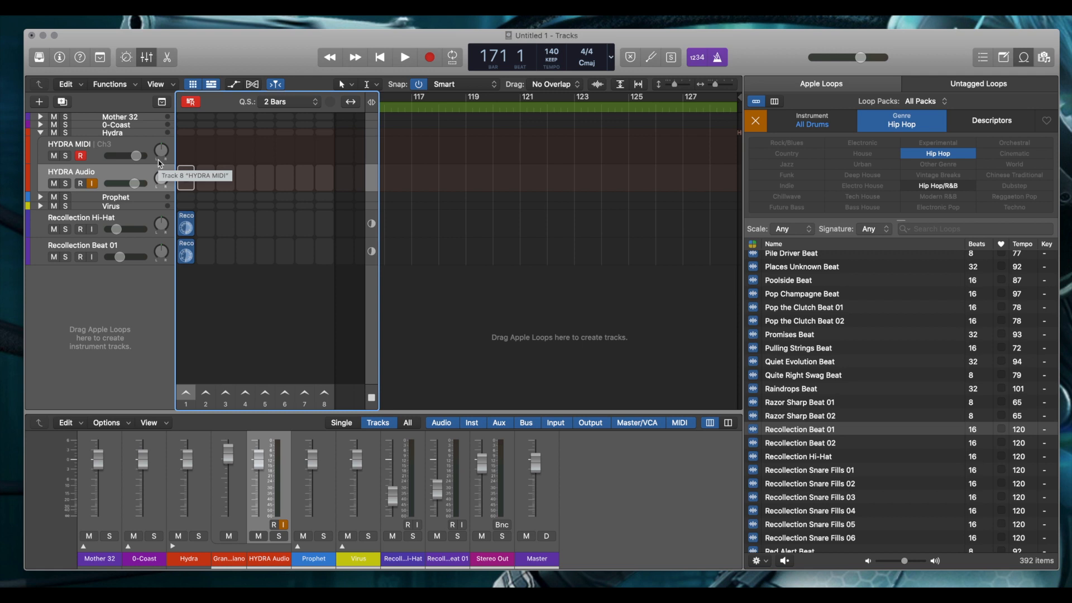
pyautogui.moveTo(191, 177)
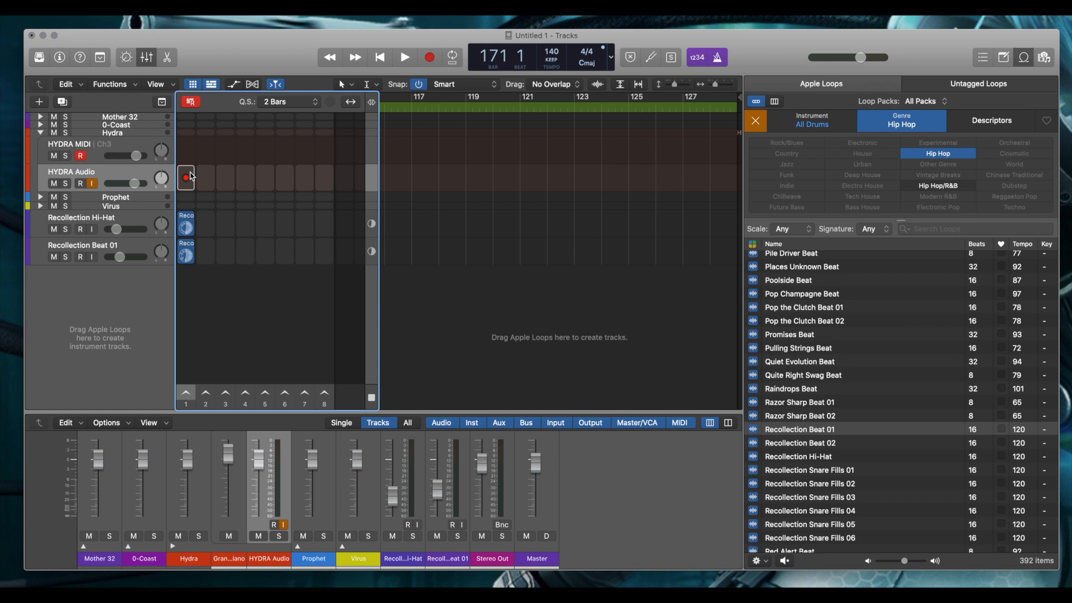
pyautogui.click(131, 143)
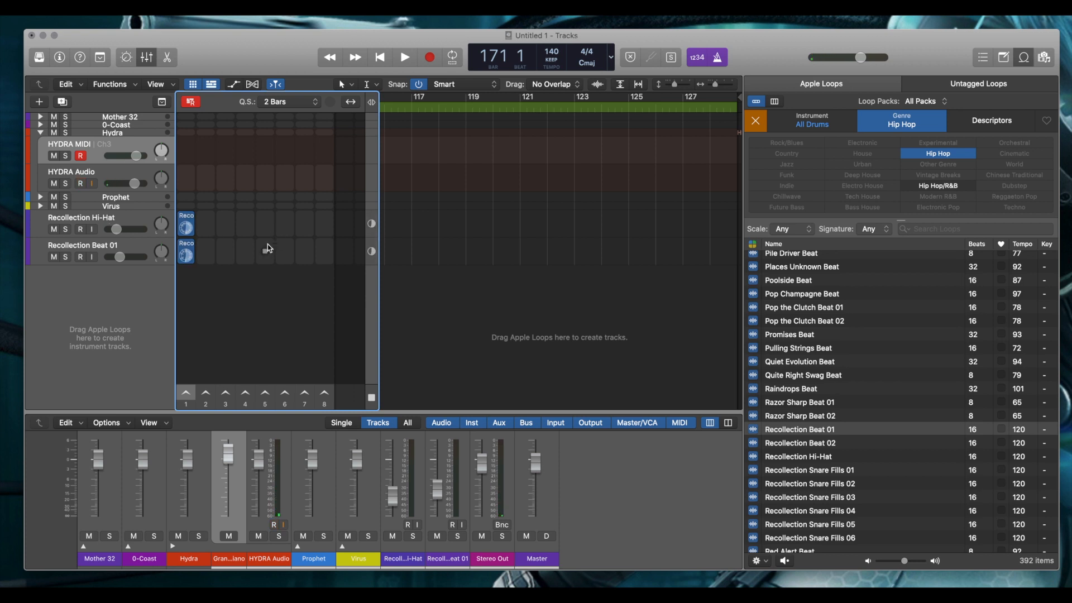
pyautogui.click(131, 176)
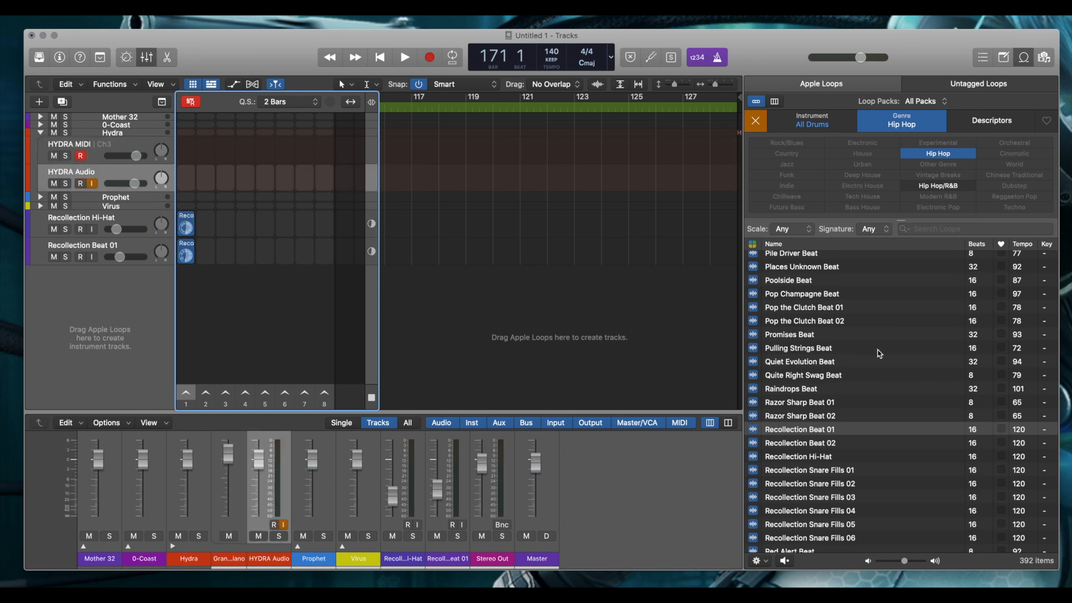
pyautogui.scroll(5, 876, 352)
pyautogui.scroll(15, 878, 353)
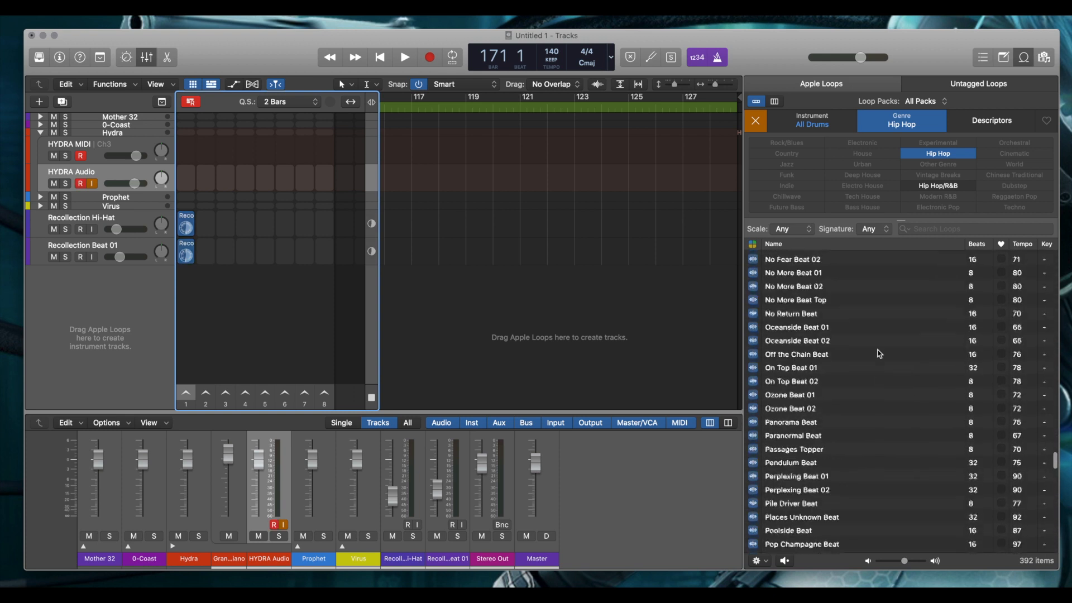
pyautogui.scroll(20, 879, 353)
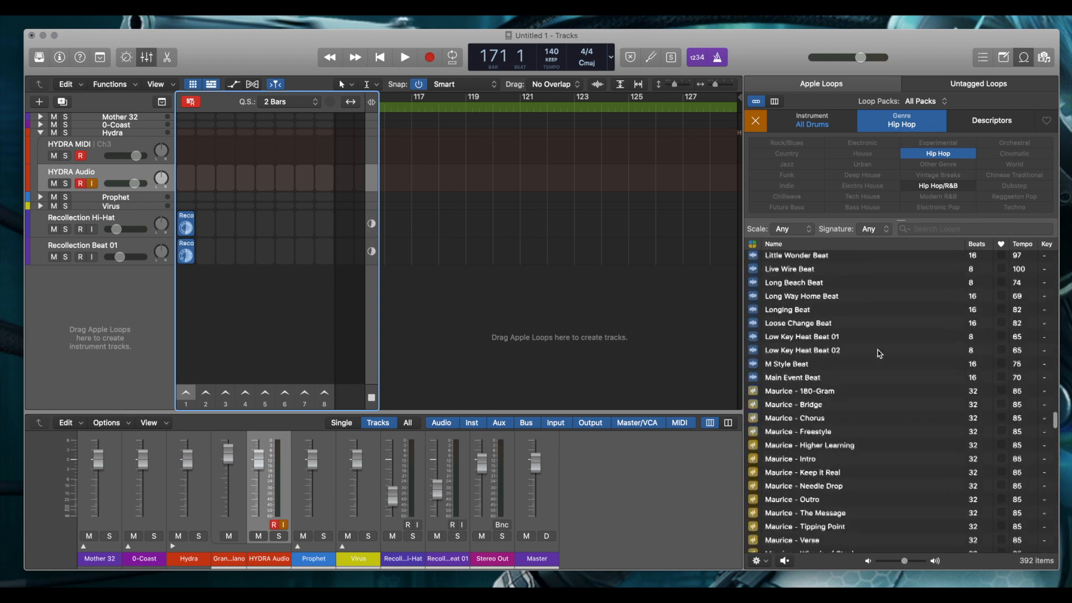
pyautogui.scroll(20, 879, 354)
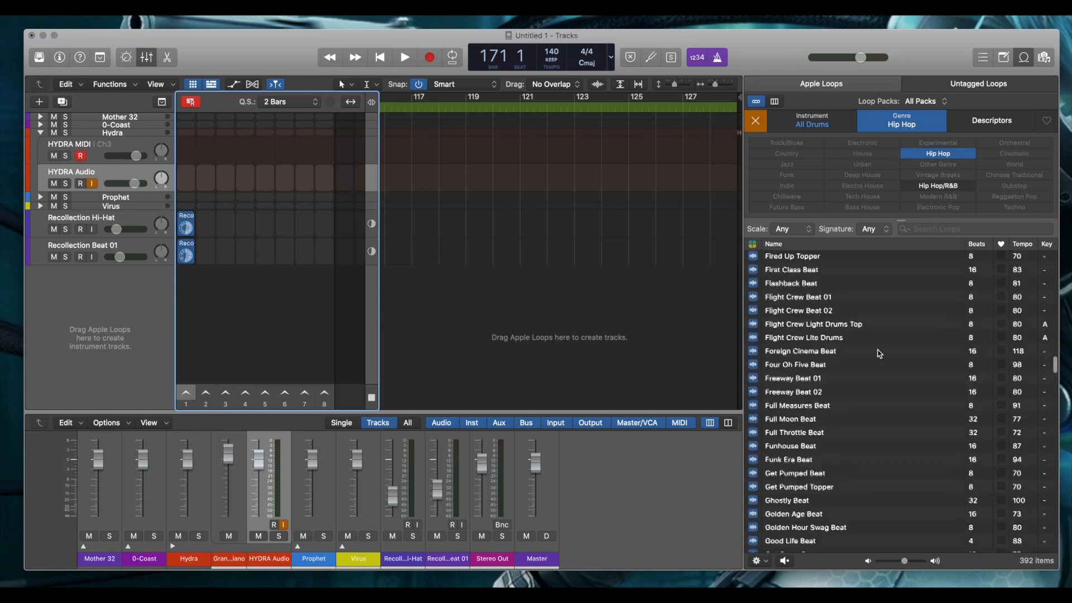
pyautogui.scroll(20, 879, 353)
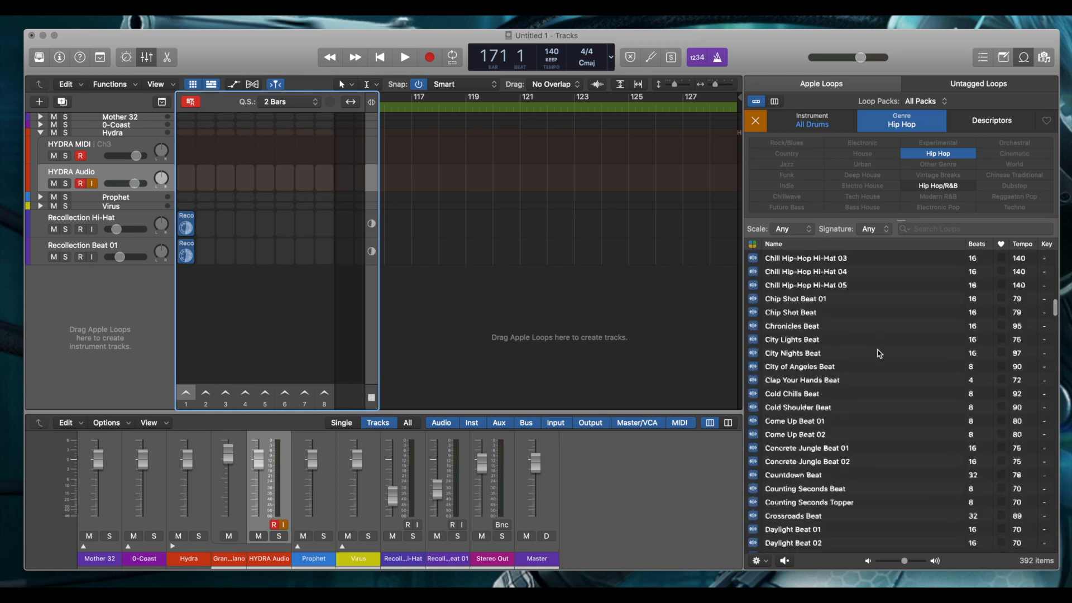
pyautogui.scroll(10, 879, 353)
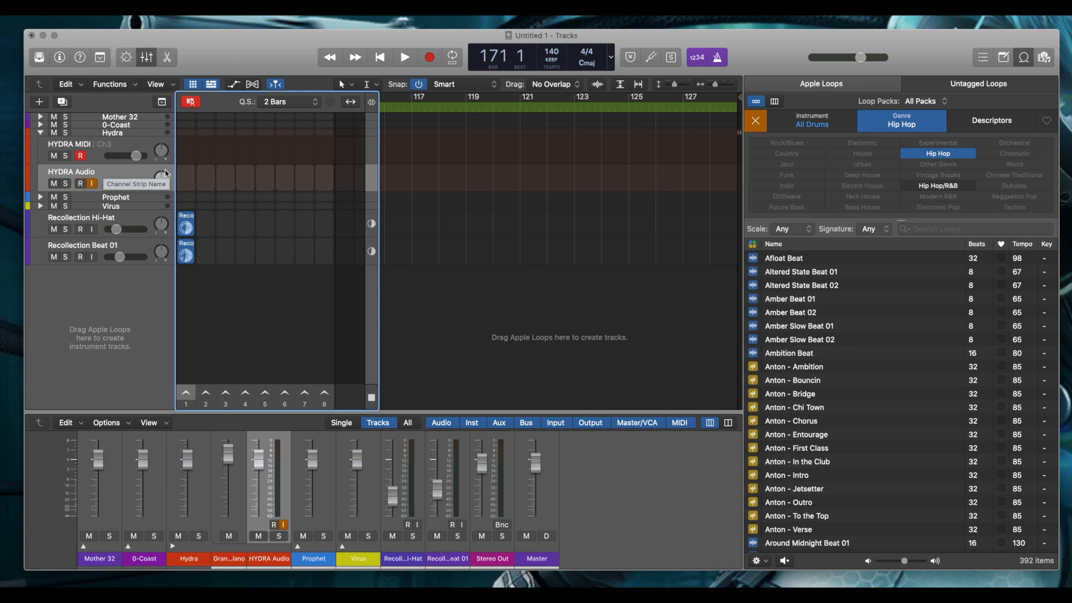
# Alternate the selection between HYDRA MIDI and HYDRA Audio to compare their record-enable and input monitoring states.
pyautogui.click(101, 153)
pyautogui.click(110, 174)
pyautogui.click(96, 147)
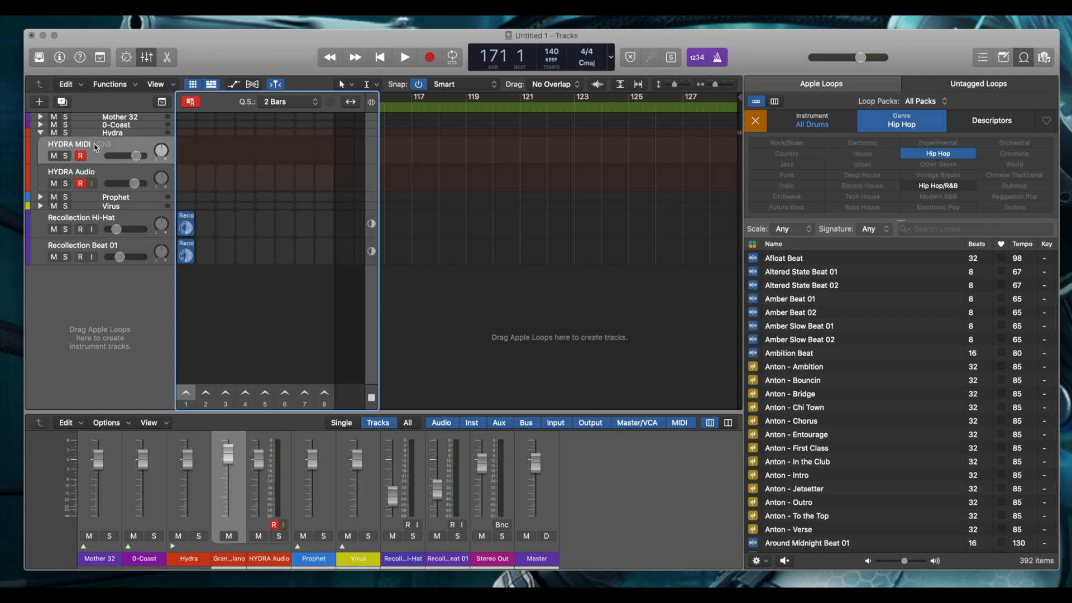
pyautogui.click(108, 174)
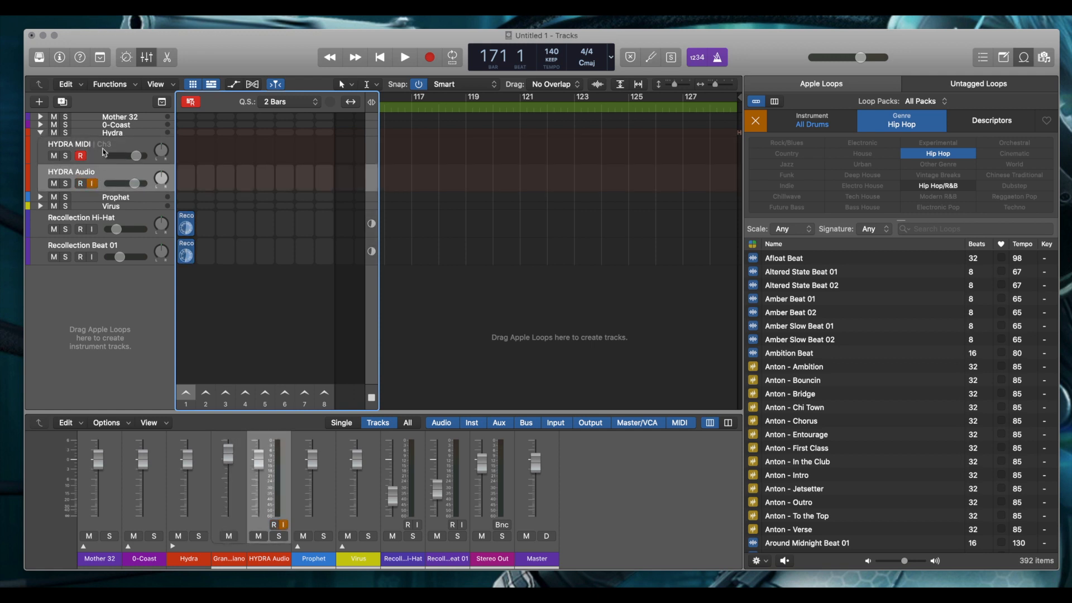
pyautogui.click(102, 148)
pyautogui.click(109, 170)
pyautogui.click(99, 156)
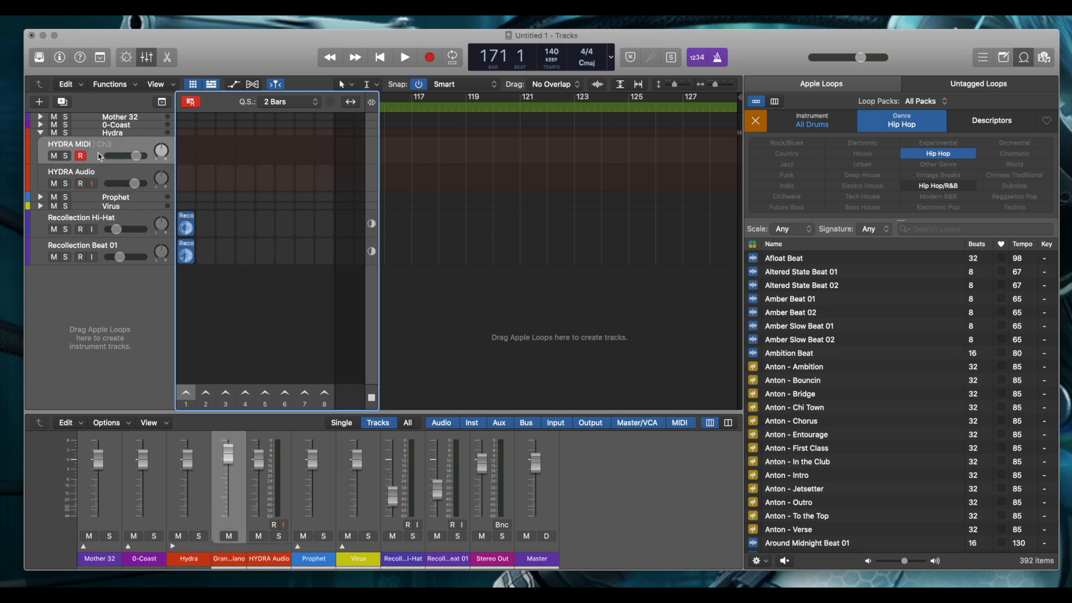
pyautogui.moveTo(188, 186)
# Collapse the Hydra track stack and audition scene 1, ending with playback stopped.
pyautogui.click(42, 133)
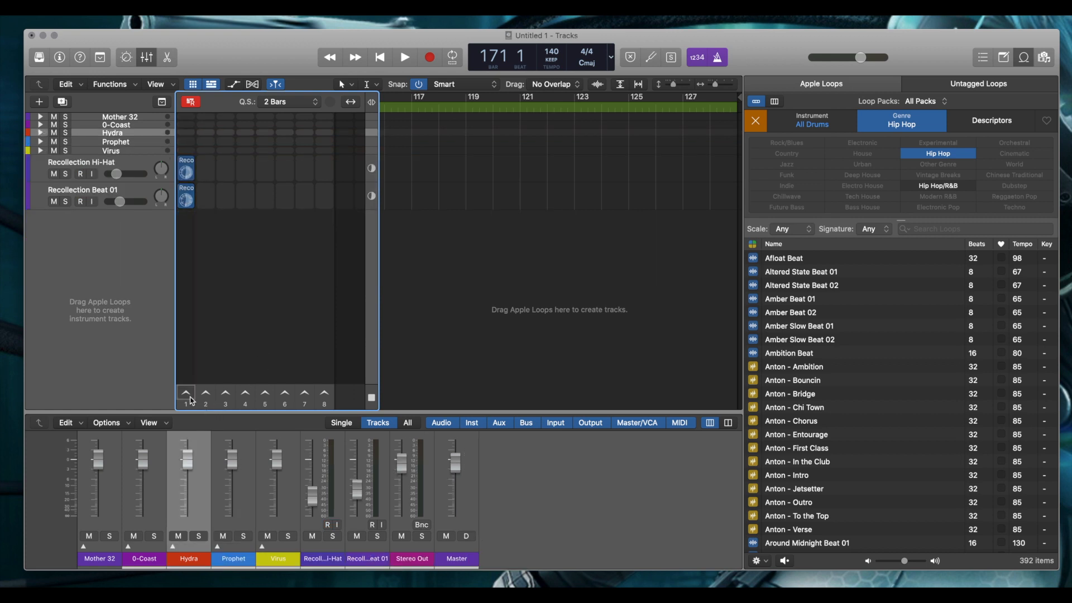
pyautogui.click(188, 393)
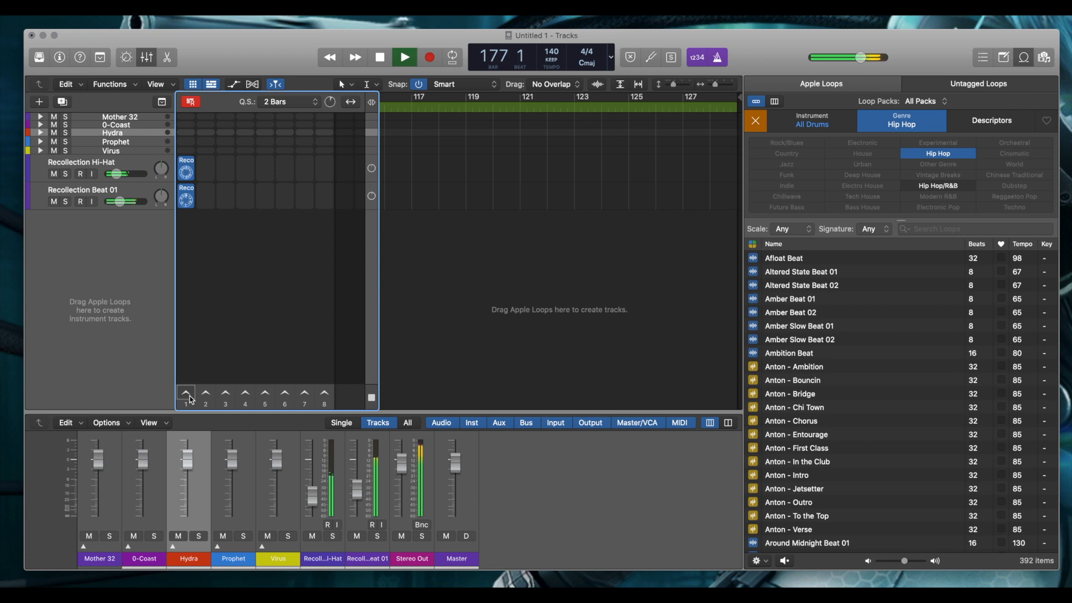
pyautogui.press('space')
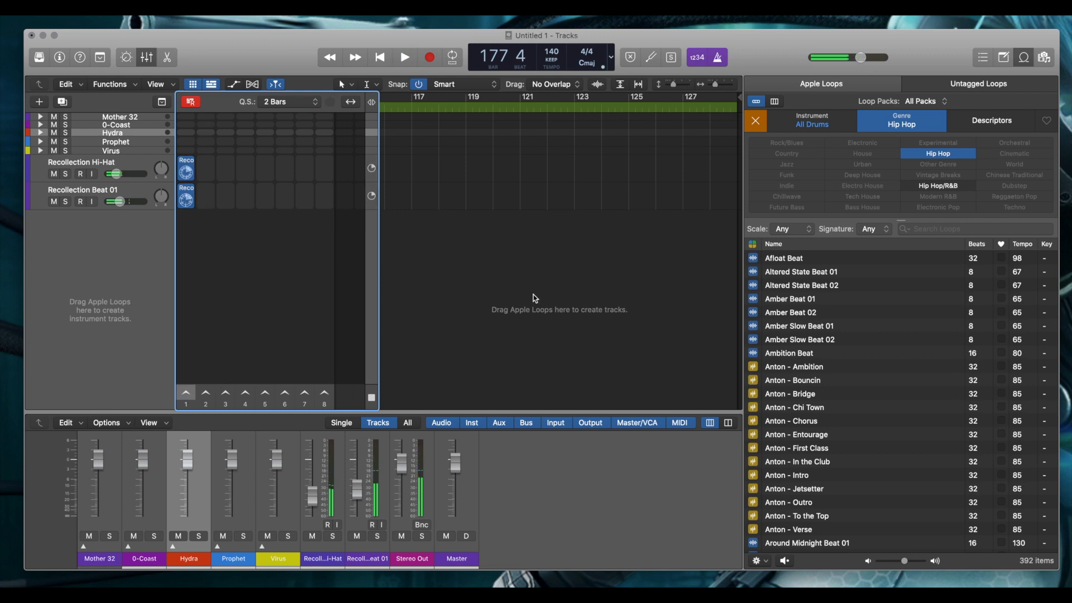
# Bring the timeline back to bar 1 and expand the Hydra track stack.
pyautogui.click(389, 146)
pyautogui.hscroll(-15, 389, 146)
pyautogui.hscroll(-2, 389, 145)
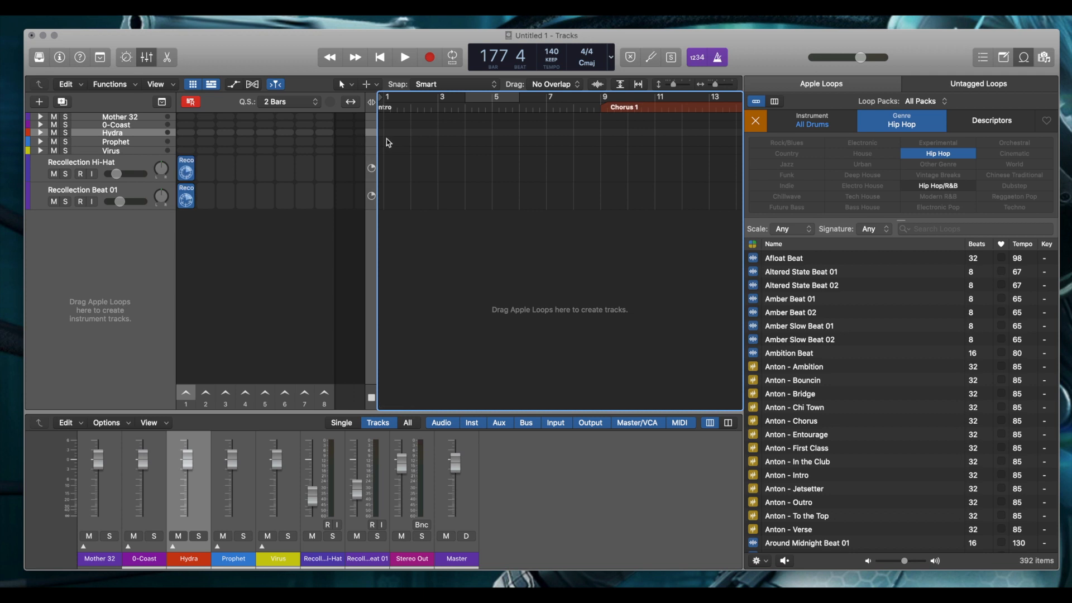
pyautogui.click(40, 132)
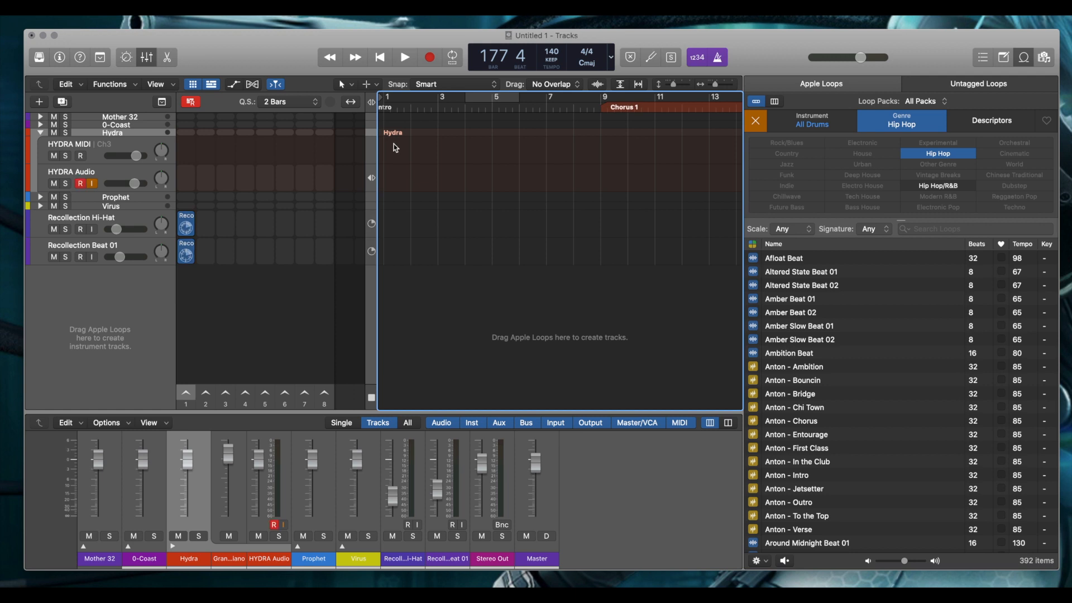
pyautogui.hotkey('ctrl', 'r')
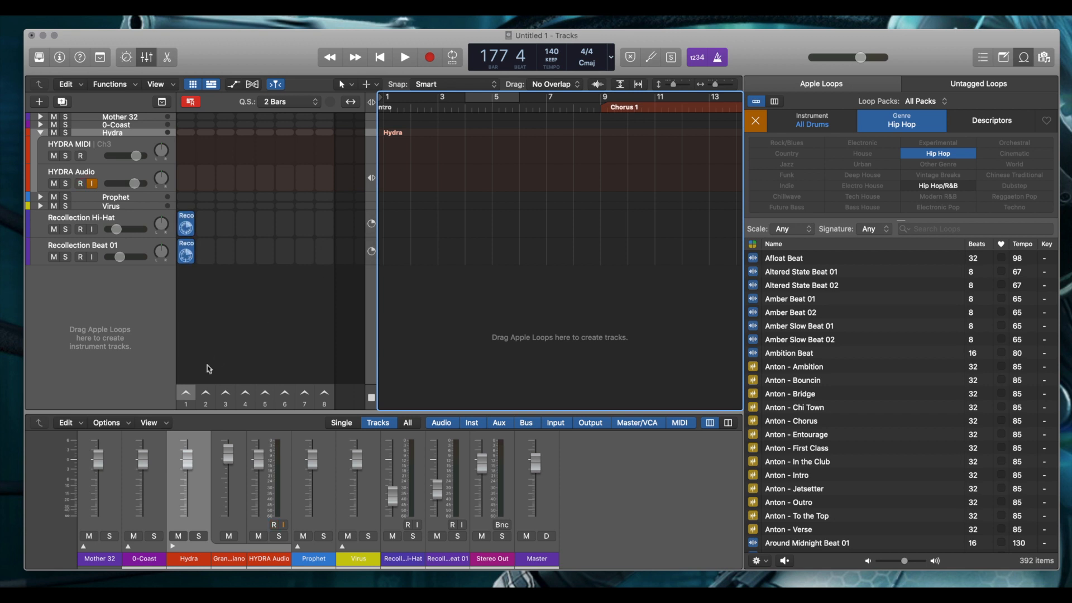
# Preview the Anton - Ambition drum loop from the Hip Hop results and stop its playback.
pyautogui.moveTo(188, 410)
pyautogui.mouseDown()
pyautogui.moveTo(329, 398)
pyautogui.moveTo(457, 246)
pyautogui.moveTo(475, 245)
pyautogui.moveTo(258, 389)
pyautogui.moveTo(184, 399)
pyautogui.mouseUp()
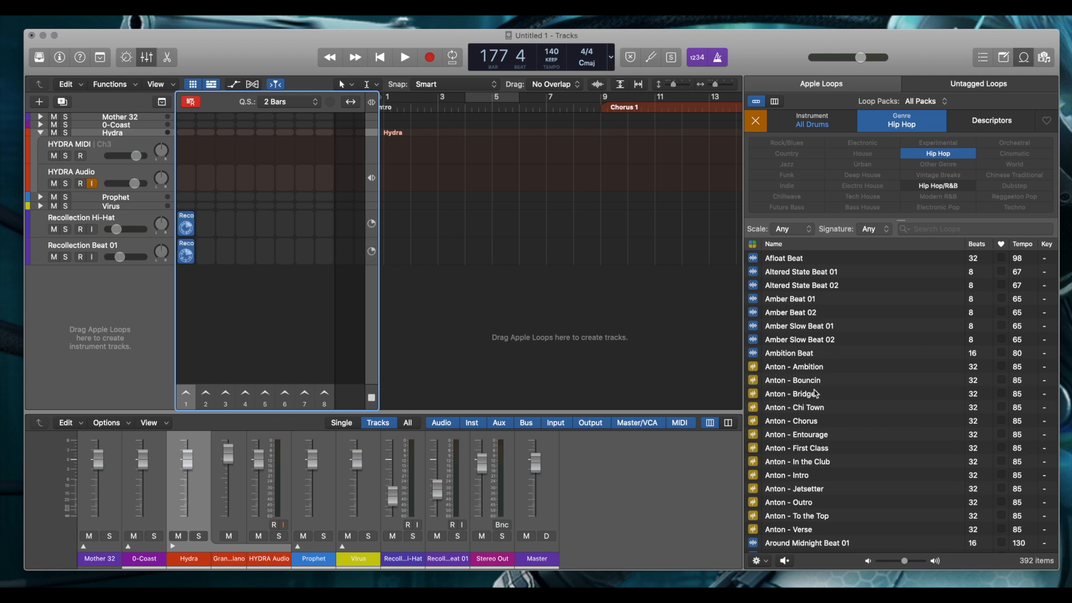
pyautogui.click(775, 367)
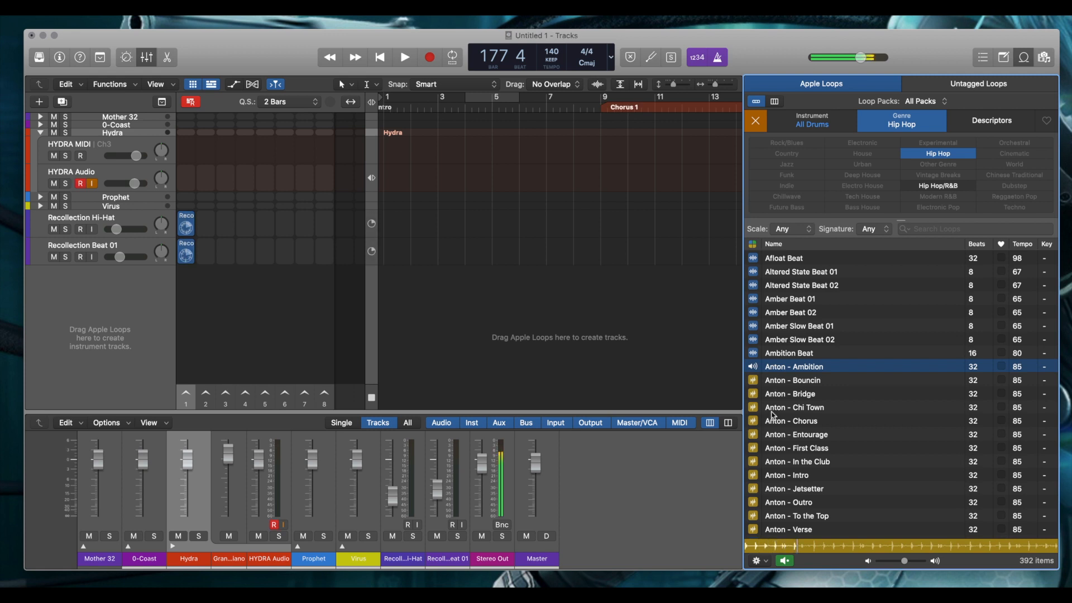
pyautogui.press('space')
pyautogui.press('space')
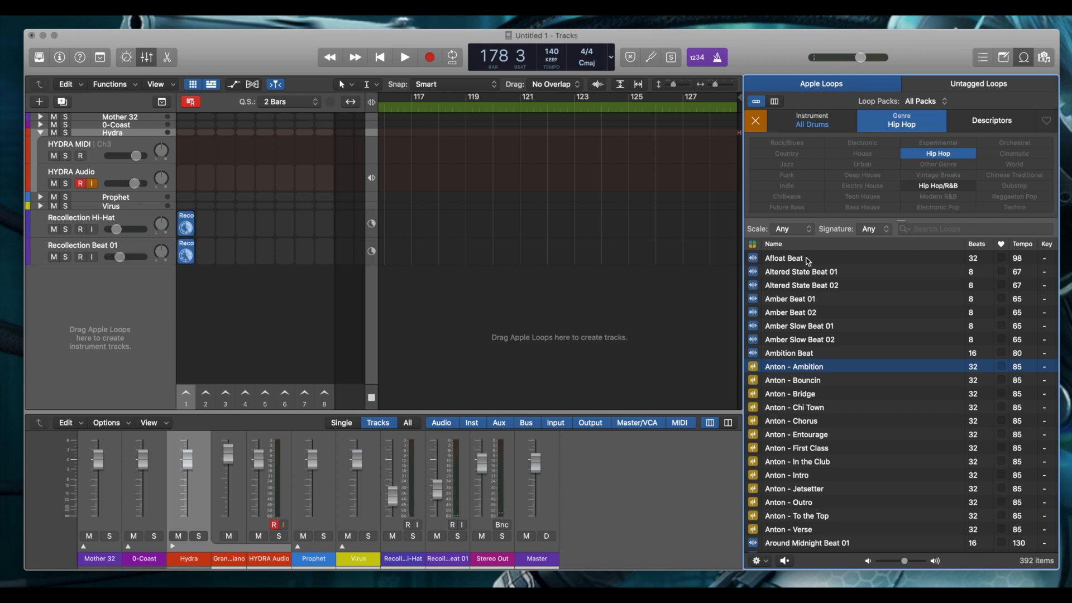
# Browse further through the Hip Hop drum loops and preview Chill Hip-Hop Beat 06.
pyautogui.scroll(-10, 789, 297)
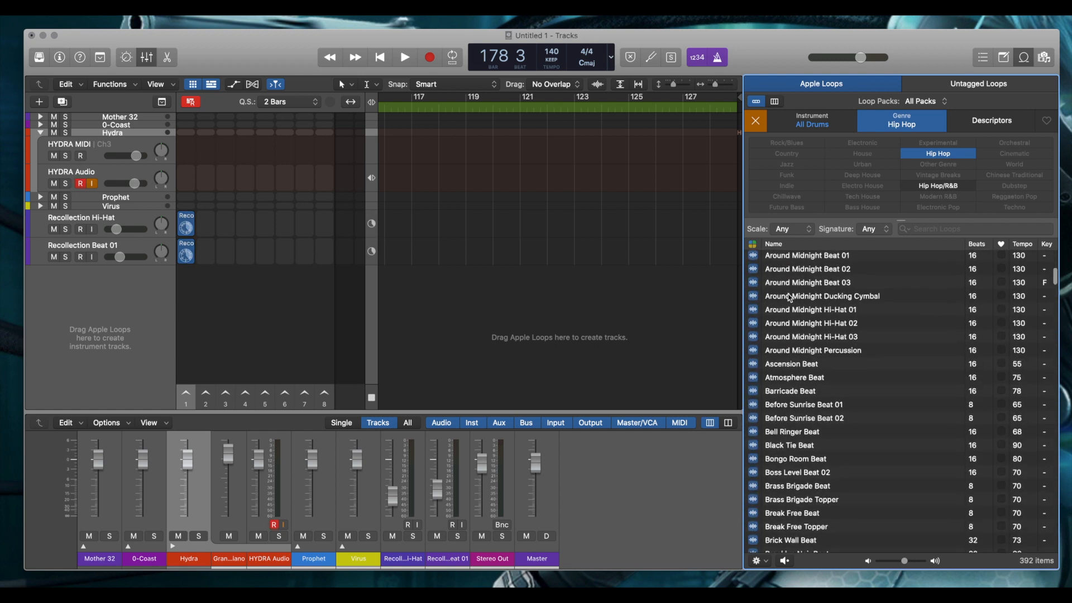
pyautogui.scroll(-5, 801, 372)
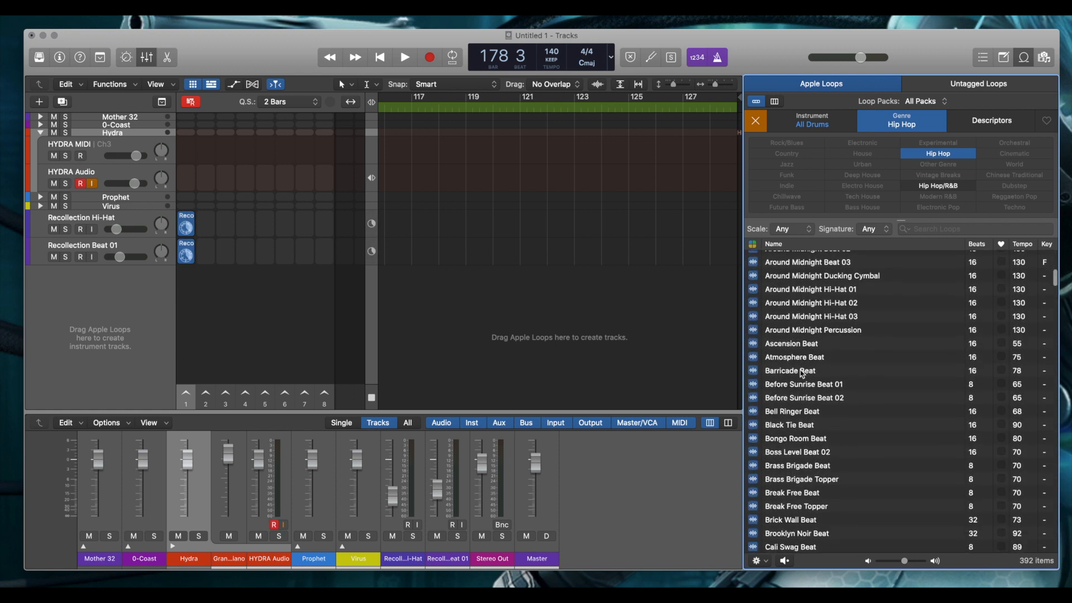
pyautogui.scroll(-5, 801, 373)
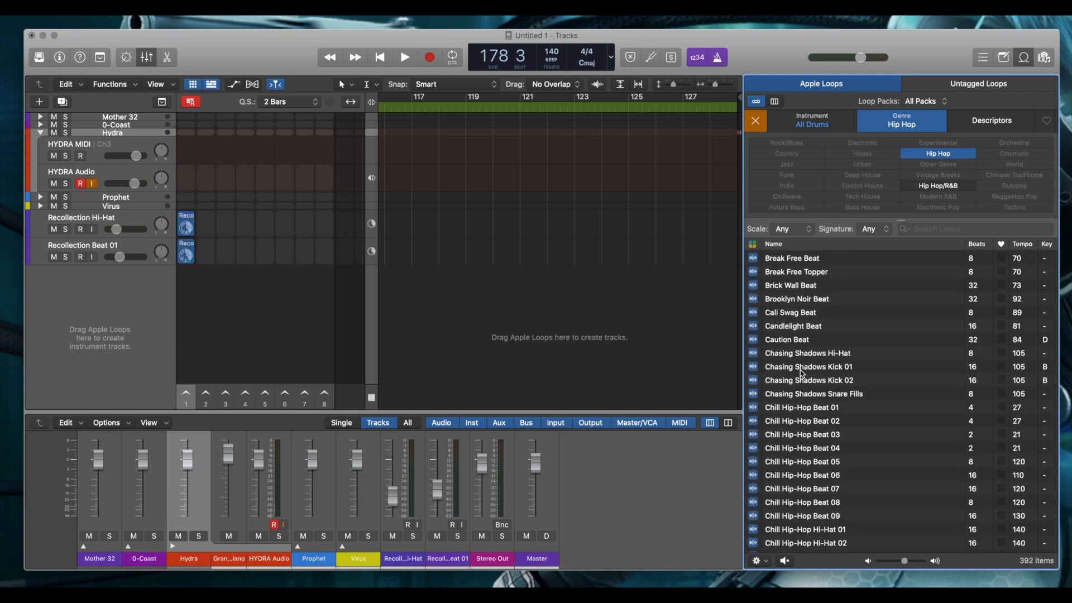
pyautogui.scroll(-3, 799, 369)
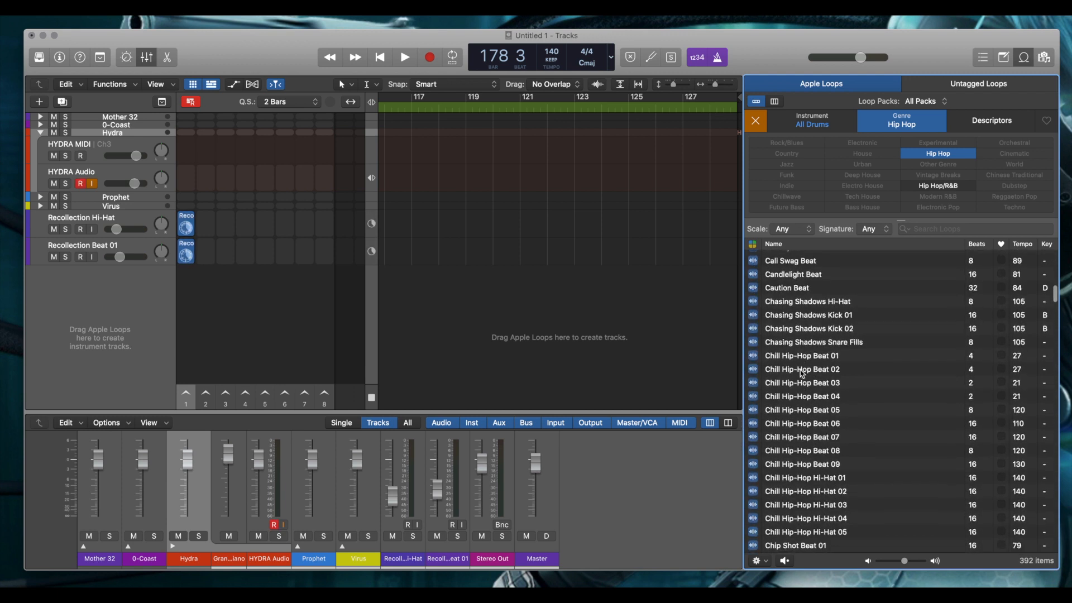
pyautogui.scroll(-3, 801, 373)
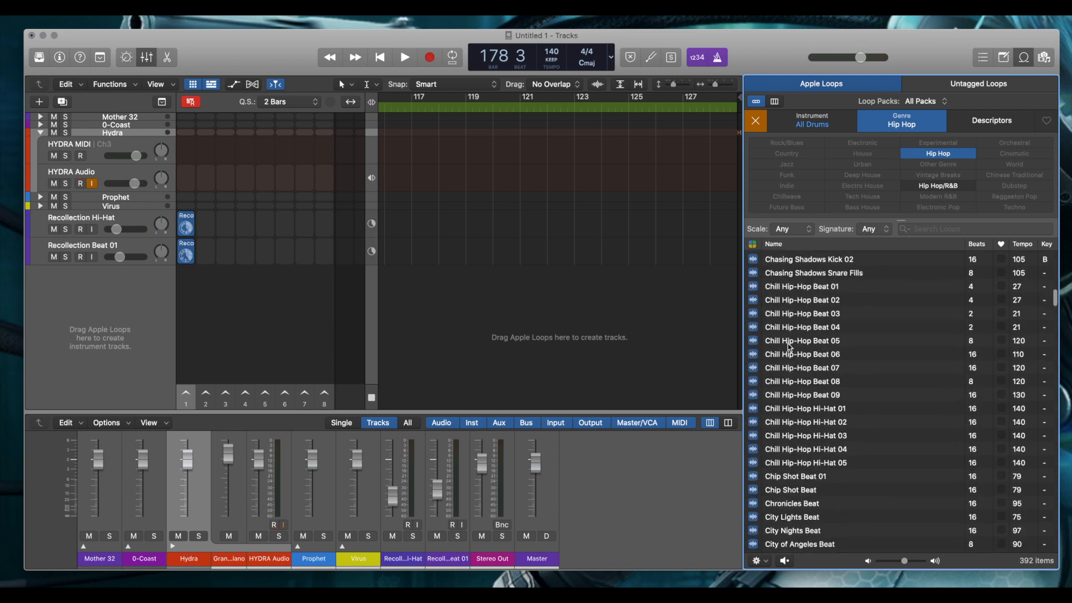
pyautogui.click(792, 355)
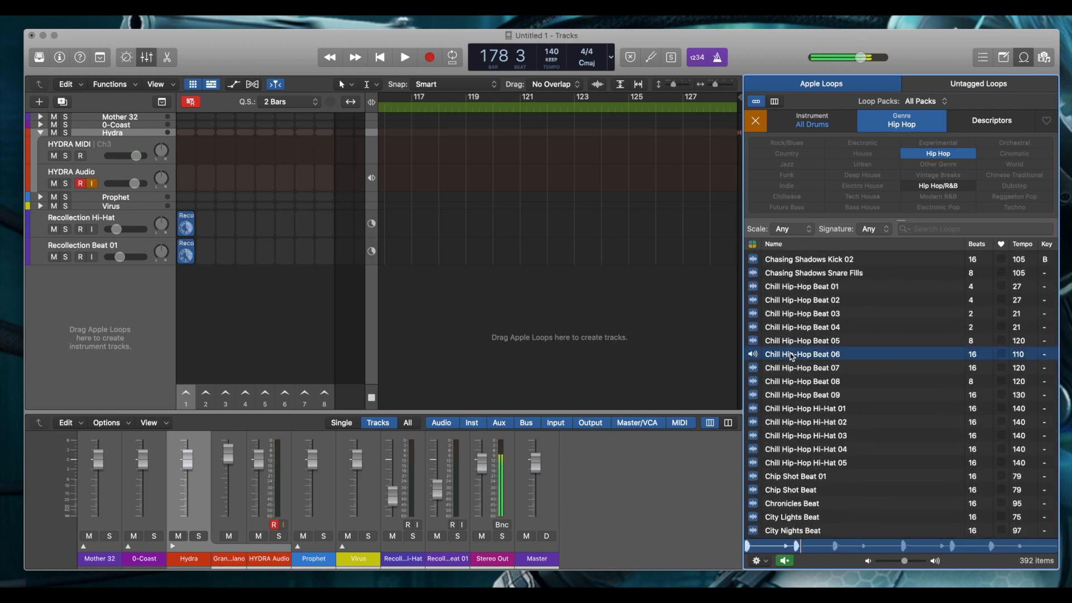
# Audition Chill Hip-Hop Hi-Hat 02, 03 and 05, ending with the preview stopped.
pyautogui.click(793, 416)
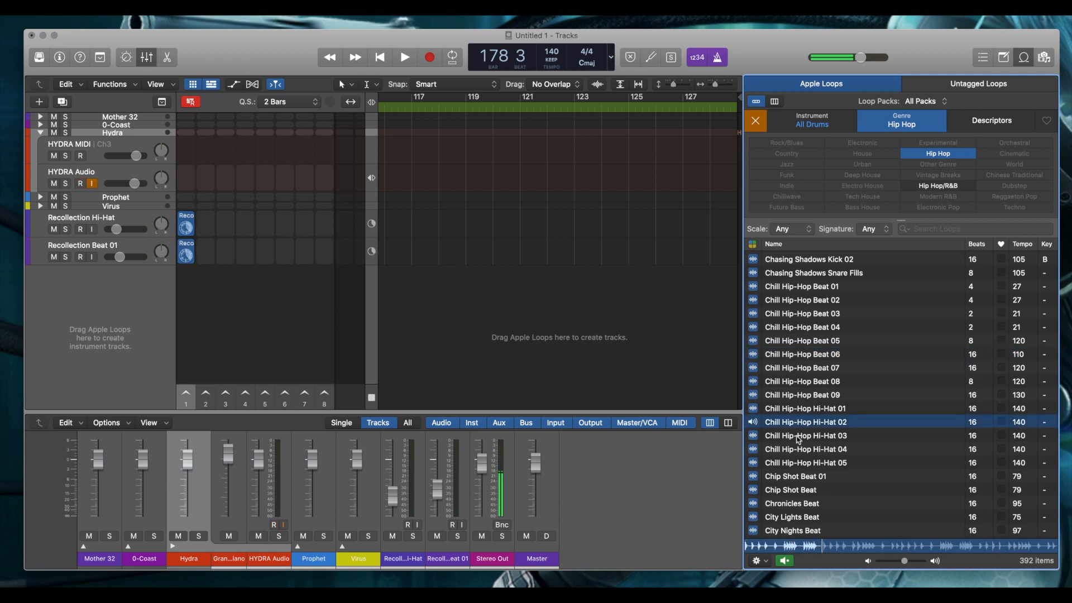
pyautogui.click(799, 441)
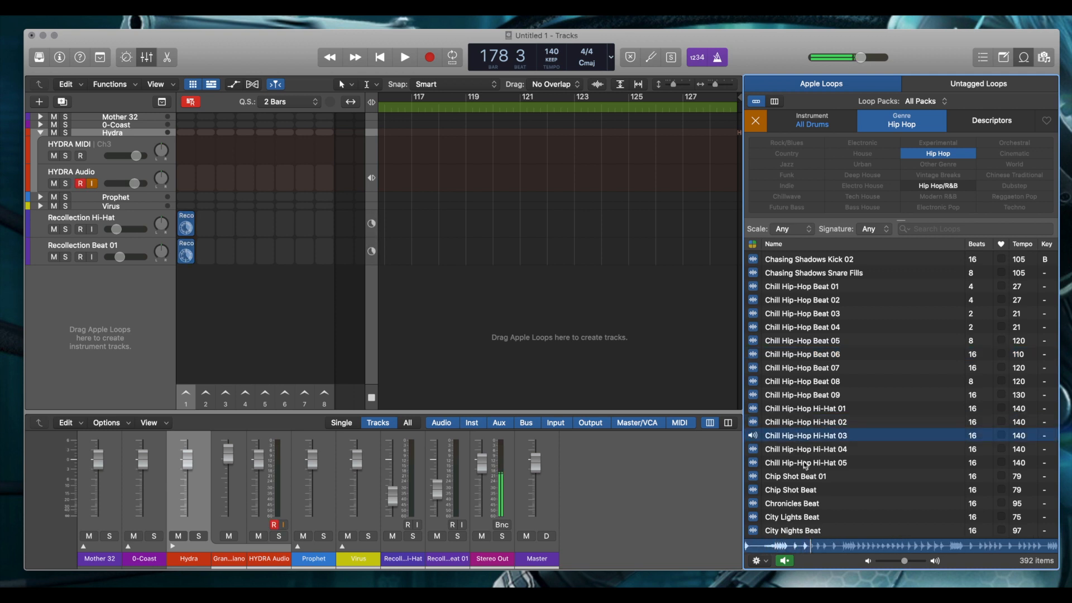
pyautogui.click(805, 464)
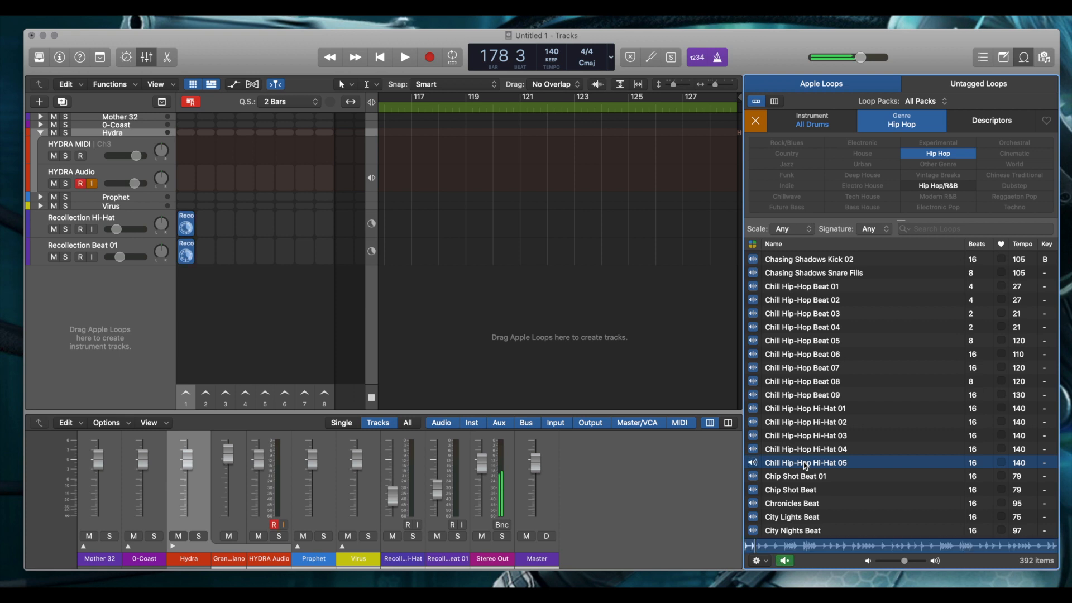
pyautogui.scroll(-3, 804, 465)
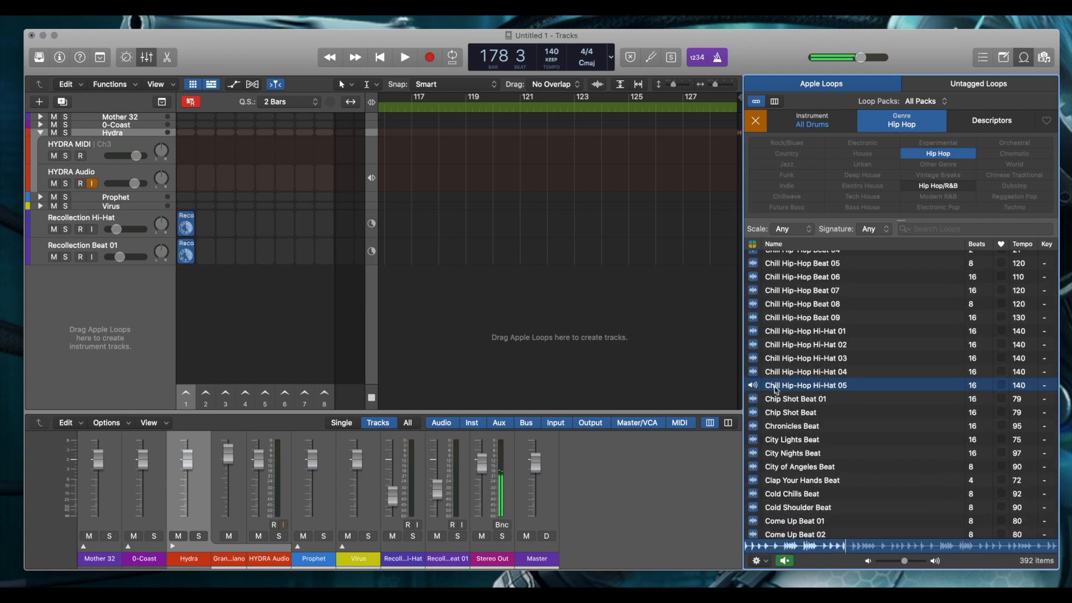
pyautogui.press('space')
pyautogui.press('space')
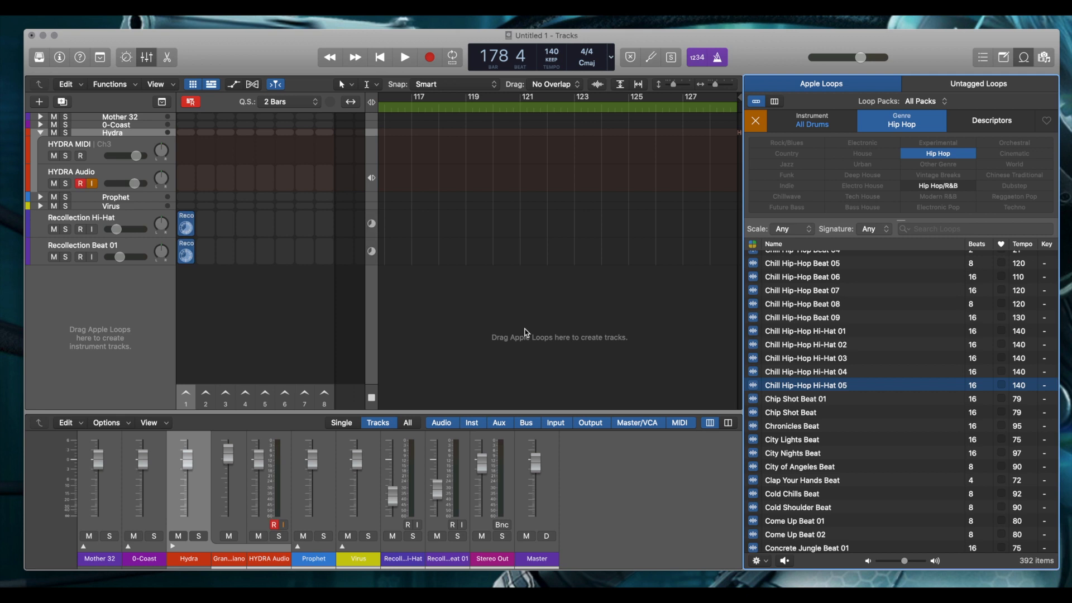
# Clear the All Drums and Hip Hop filters, filter the loops by the Urban genre, and return to the start of the results.
pyautogui.click(762, 124)
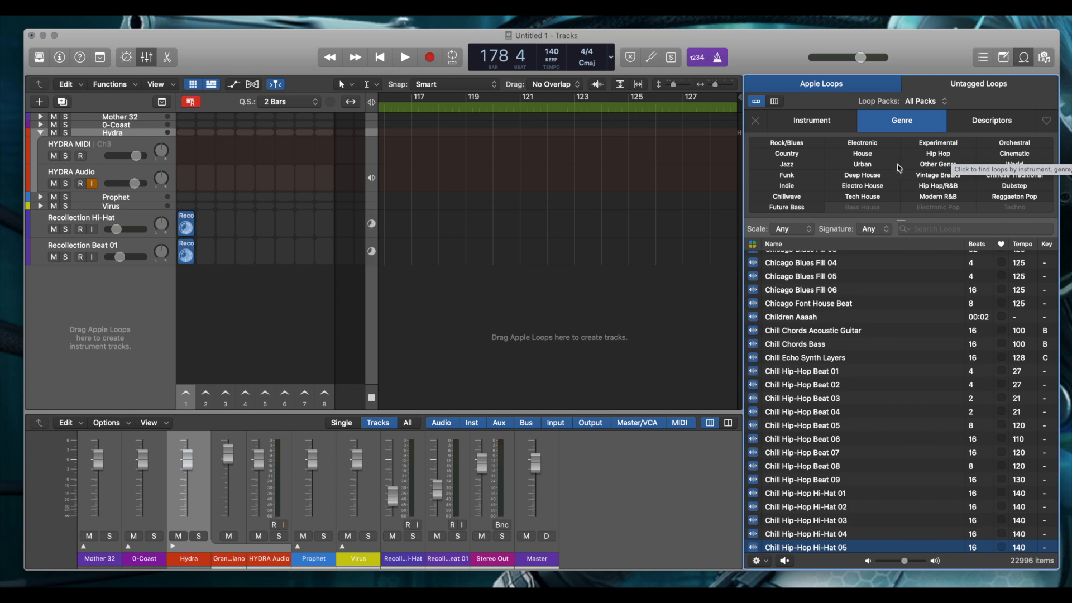
pyautogui.click(868, 165)
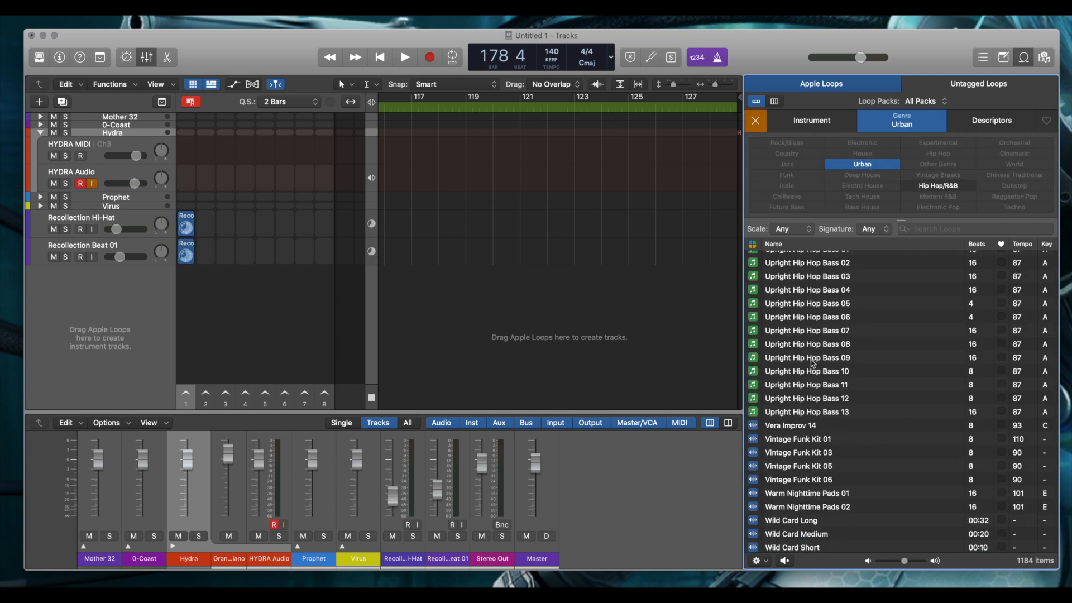
pyautogui.scroll(20, 847, 358)
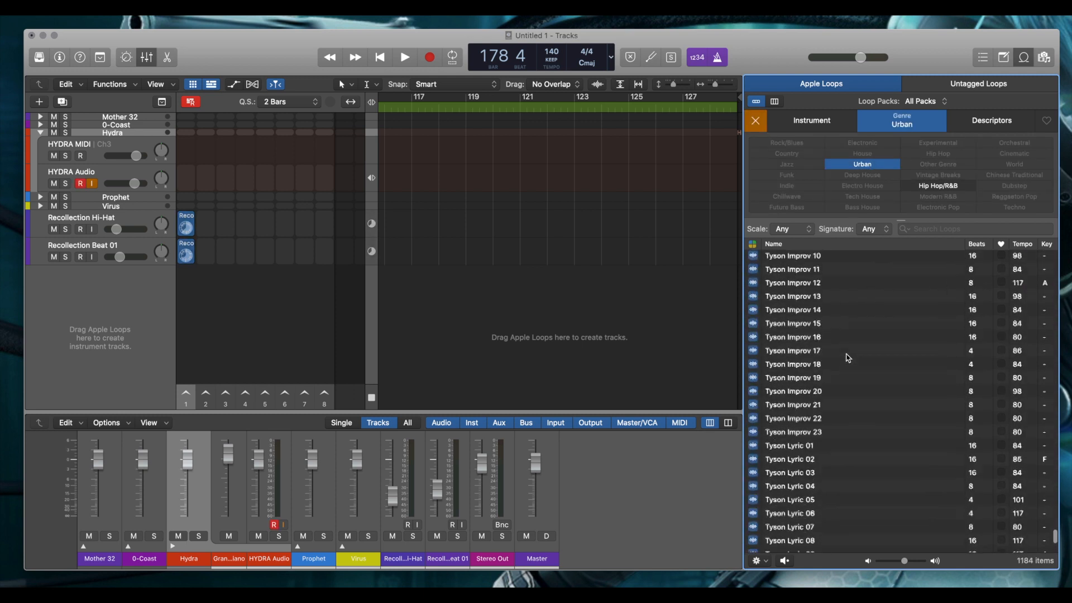
pyautogui.scroll(15, 847, 357)
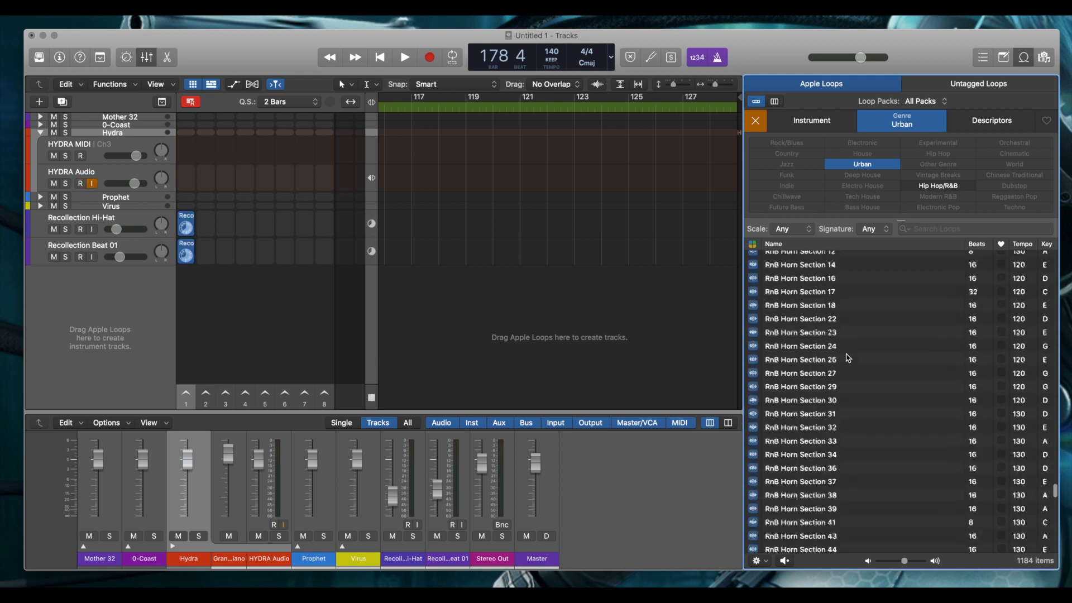
pyautogui.scroll(15, 847, 357)
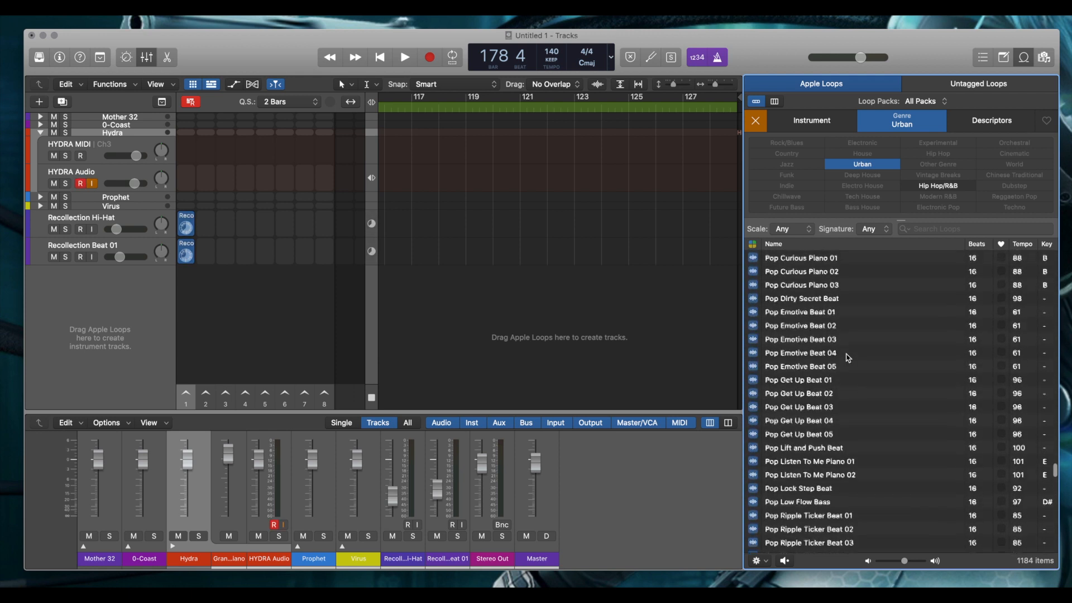
pyautogui.scroll(15, 847, 358)
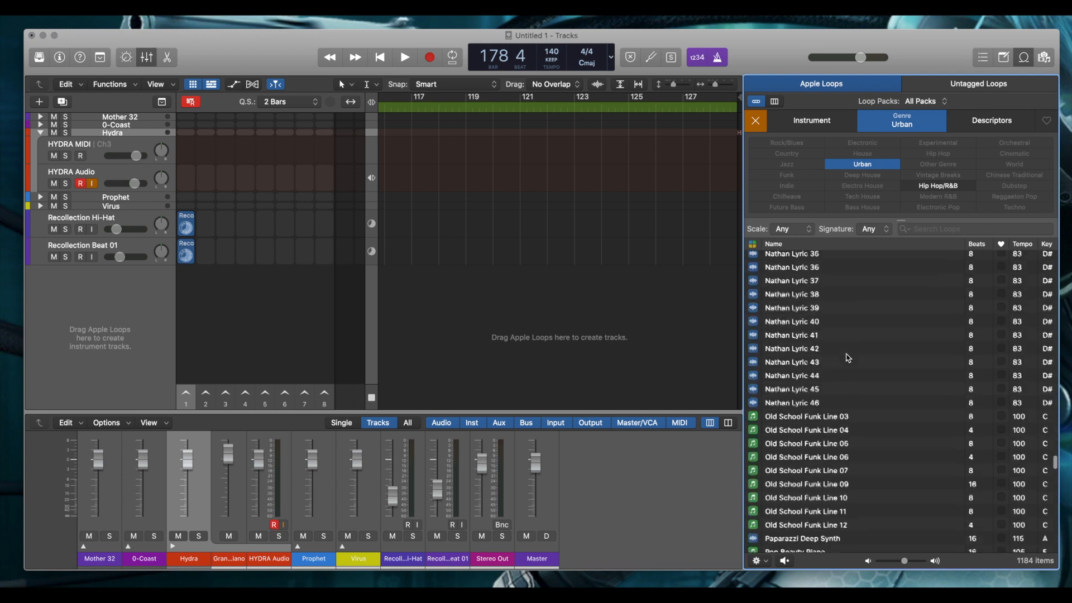
pyautogui.scroll(15, 847, 358)
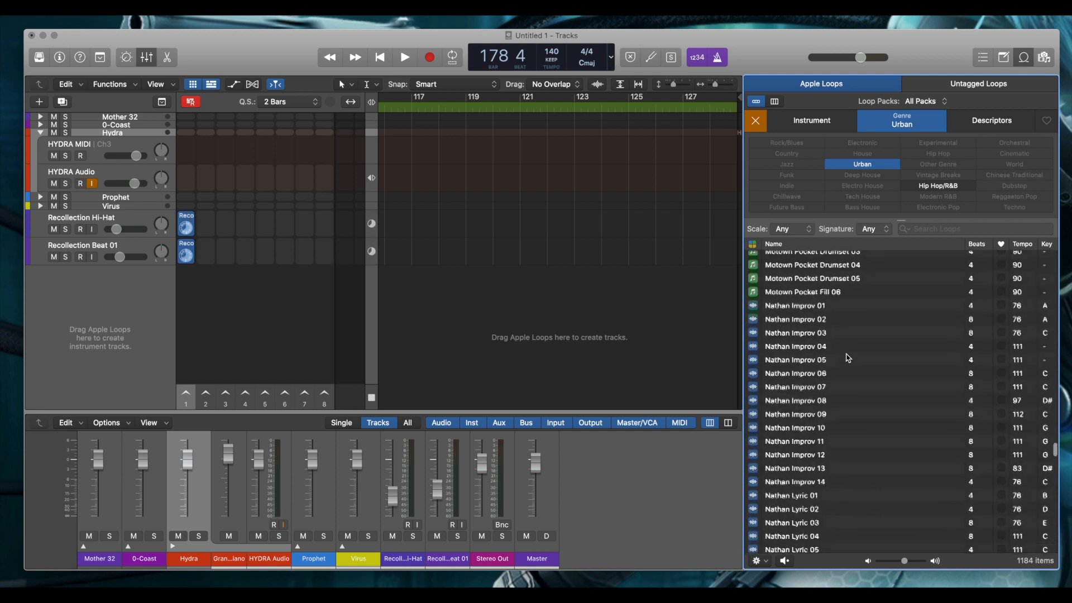
pyautogui.scroll(15, 847, 358)
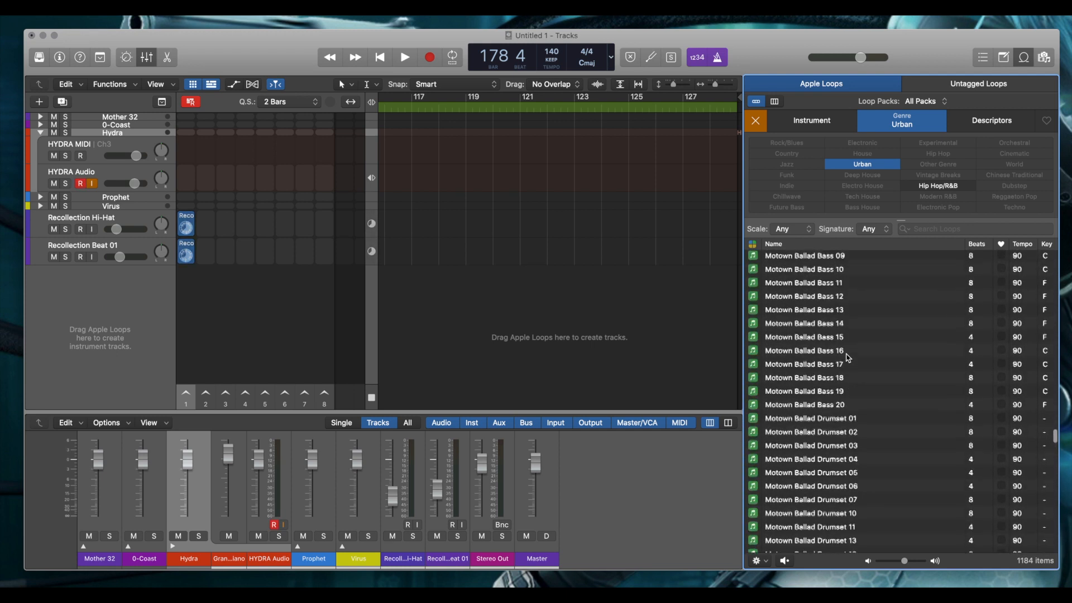
pyautogui.scroll(15, 847, 358)
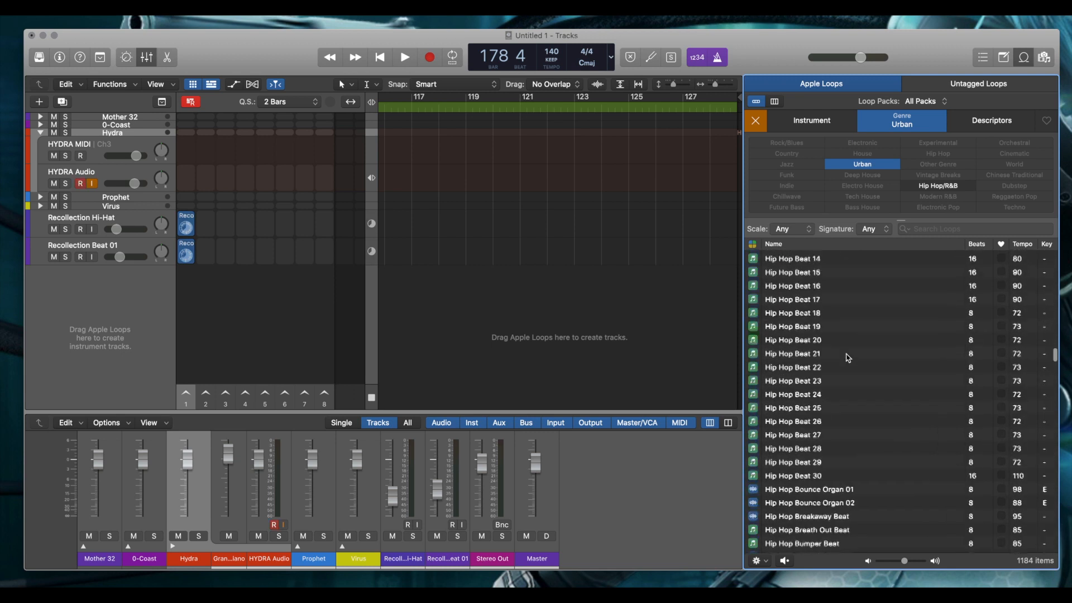
pyautogui.scroll(15, 847, 357)
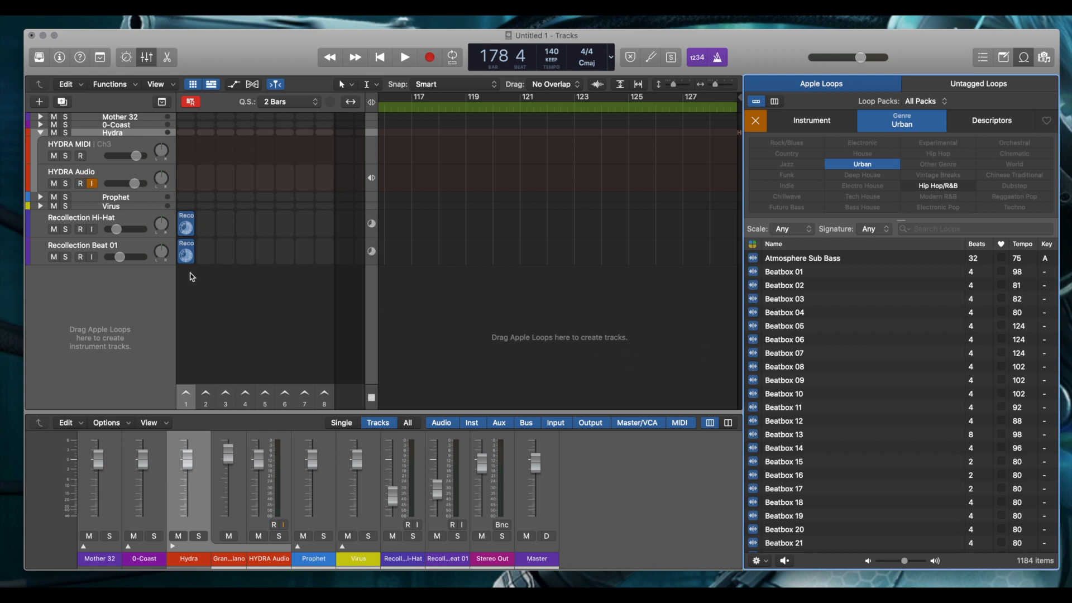
# Preview the vocal loops Byron Background 13 and Byron Melody 04 from the Urban results.
pyautogui.moveTo(189, 252)
pyautogui.scroll(-10, 804, 306)
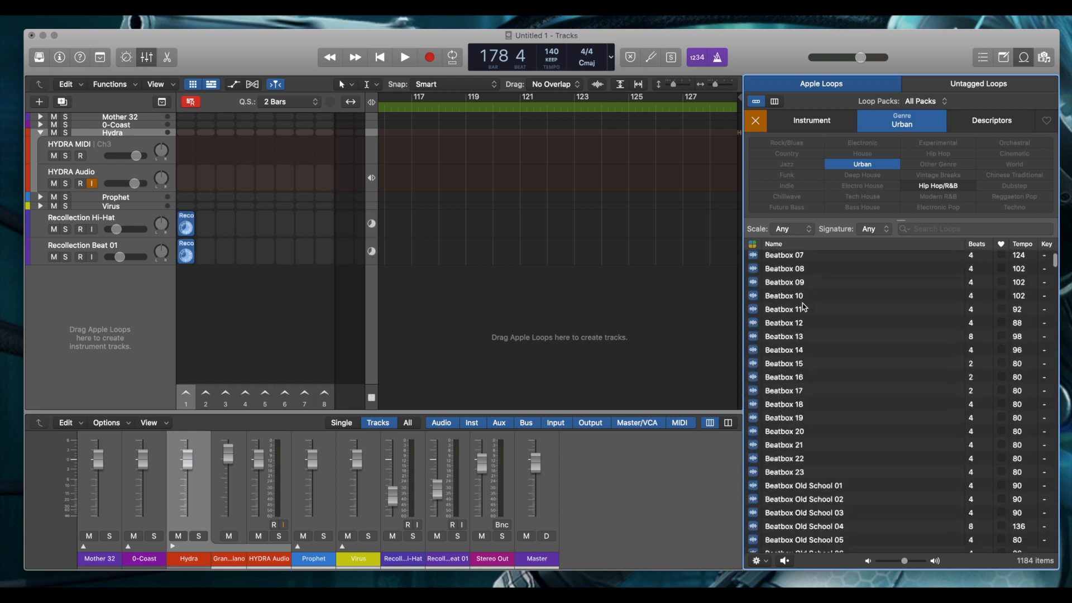
pyautogui.scroll(-6, 804, 307)
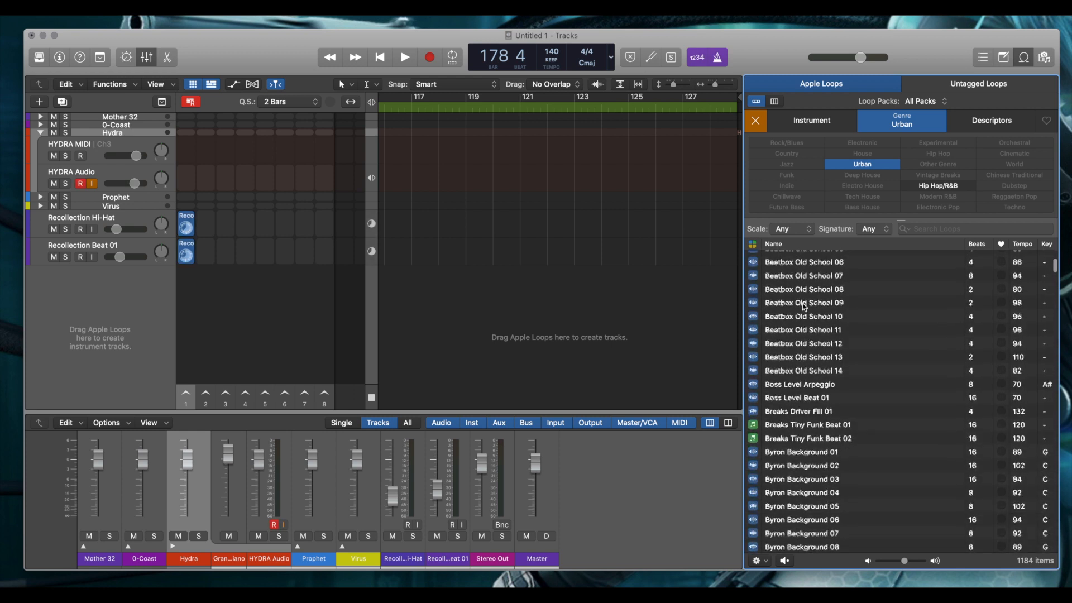
pyautogui.scroll(-5, 808, 366)
pyautogui.click(807, 366)
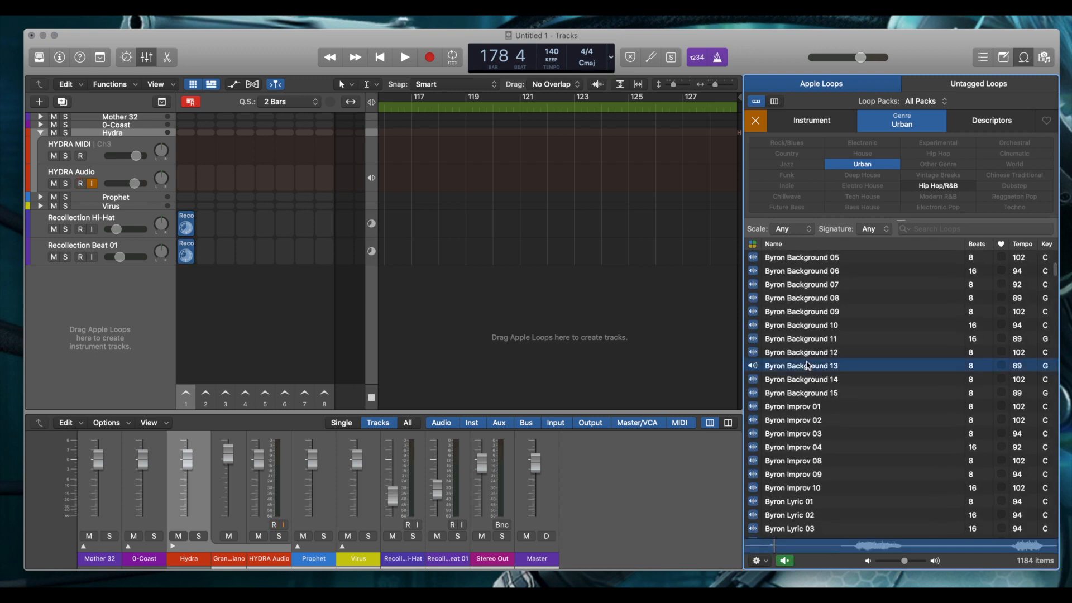
pyautogui.scroll(-1, 807, 366)
pyautogui.scroll(-8, 807, 366)
pyautogui.click(808, 361)
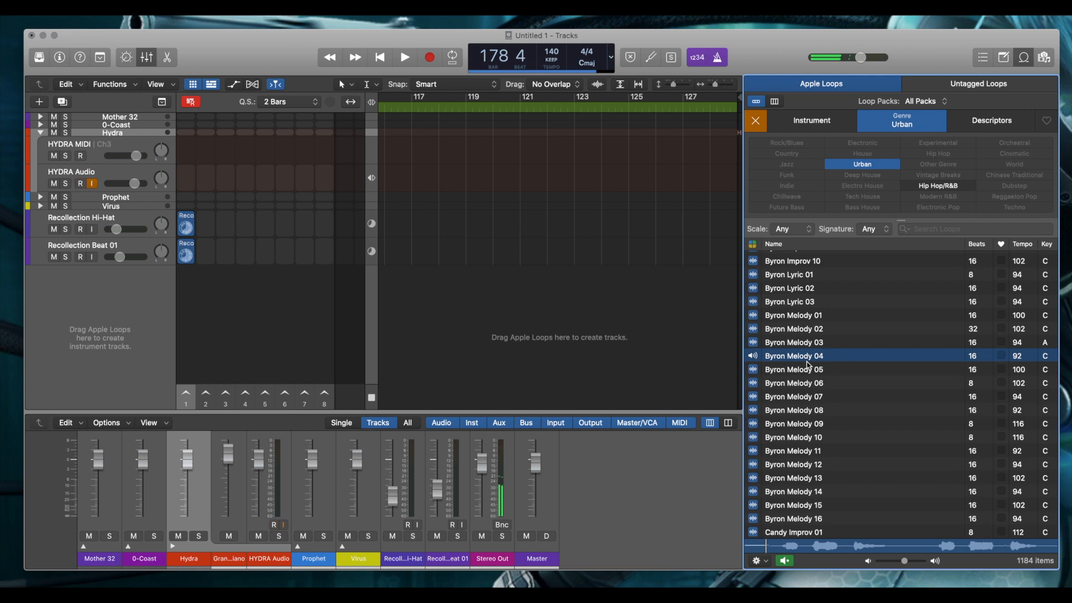
# Preview the Christy Lyric 08 and Classic Funk Synth 08 loops from the Urban results.
pyautogui.scroll(-20, 807, 364)
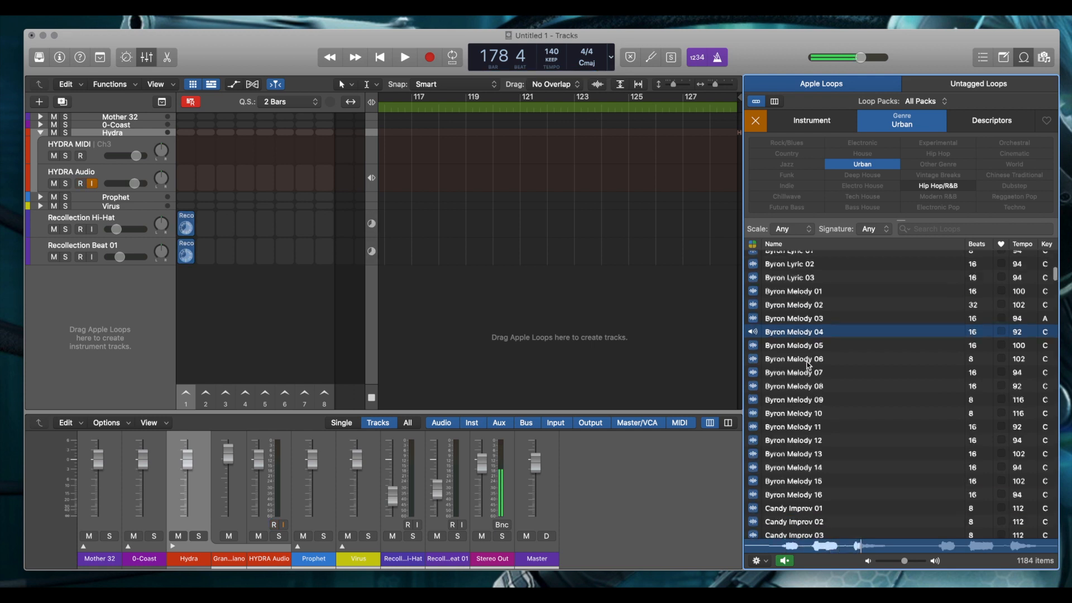
pyautogui.scroll(-9, 807, 365)
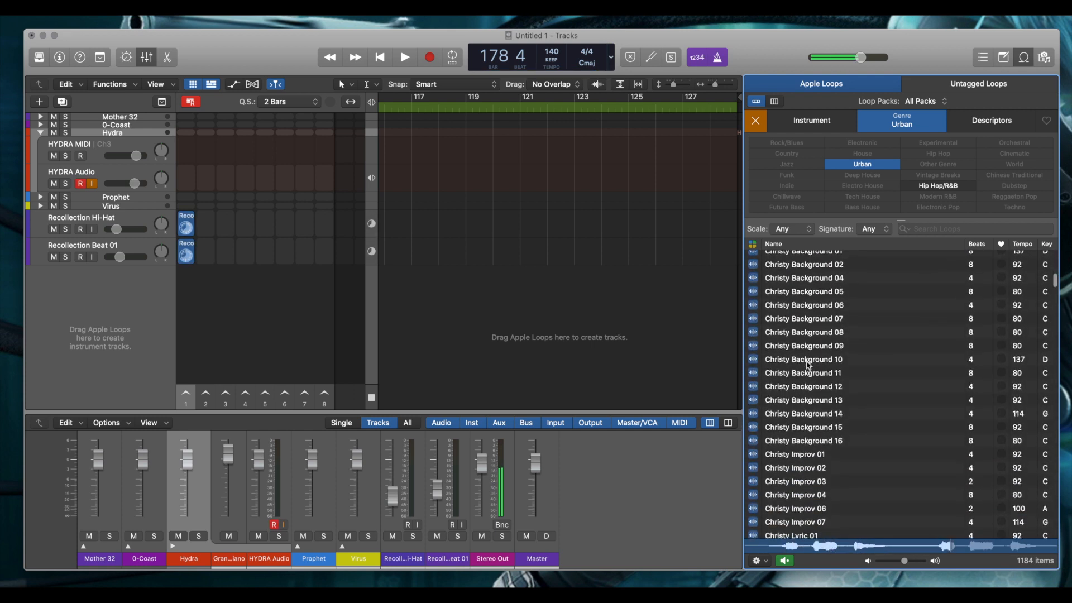
pyautogui.click(808, 366)
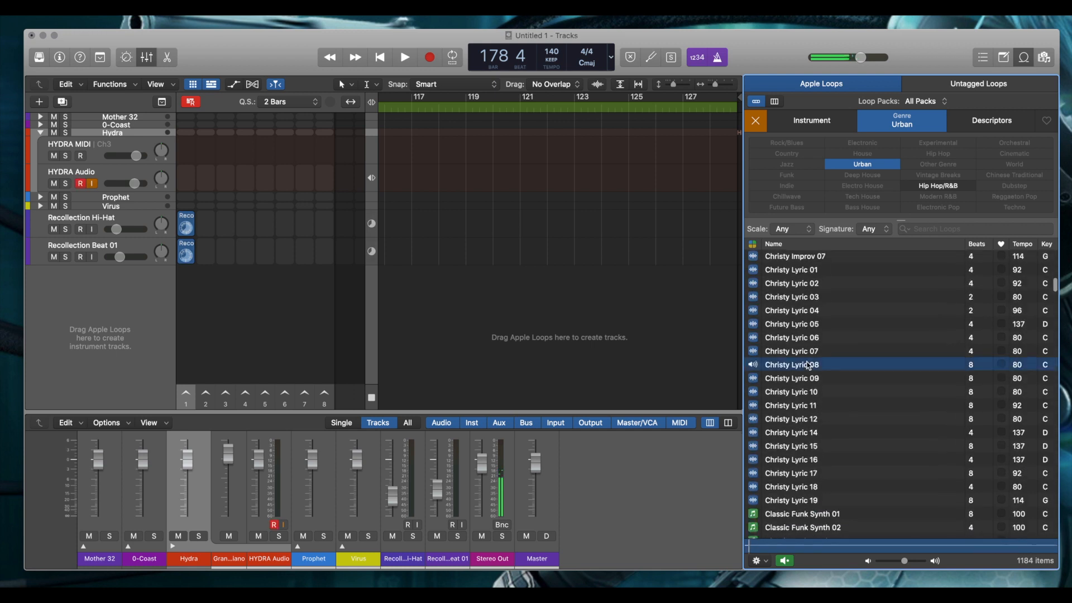
pyautogui.scroll(-5, 808, 366)
pyautogui.scroll(-4, 808, 363)
pyautogui.click(809, 347)
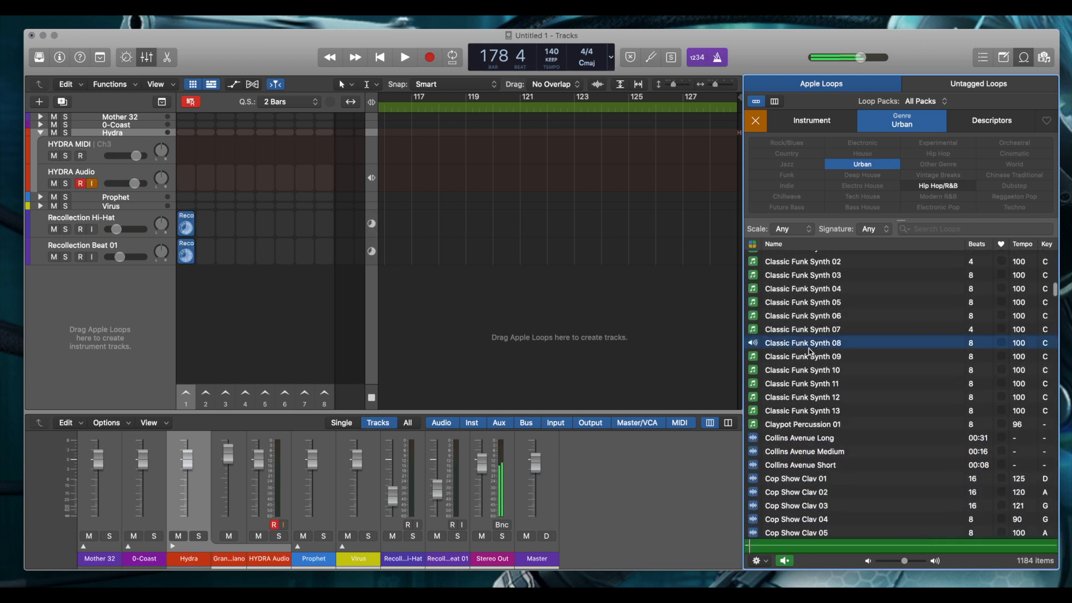
# Audition a Cop Show Clav loop and Darcy Background 05 from the Urban results.
pyautogui.scroll(-5, 809, 349)
pyautogui.scroll(-1, 810, 351)
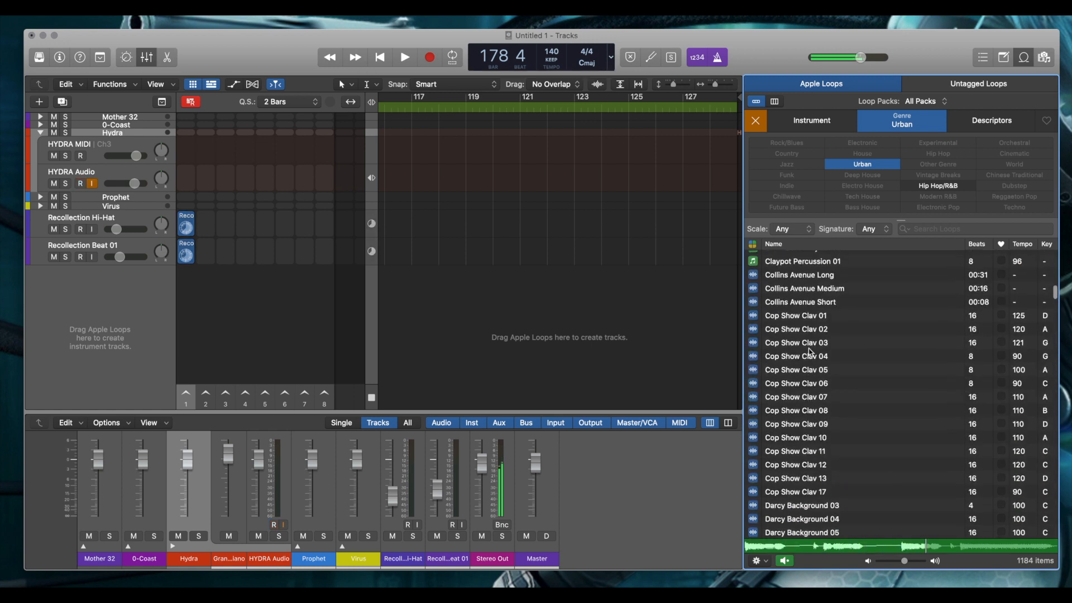
pyautogui.click(810, 350)
pyautogui.scroll(-3, 810, 350)
pyautogui.scroll(-3, 810, 350)
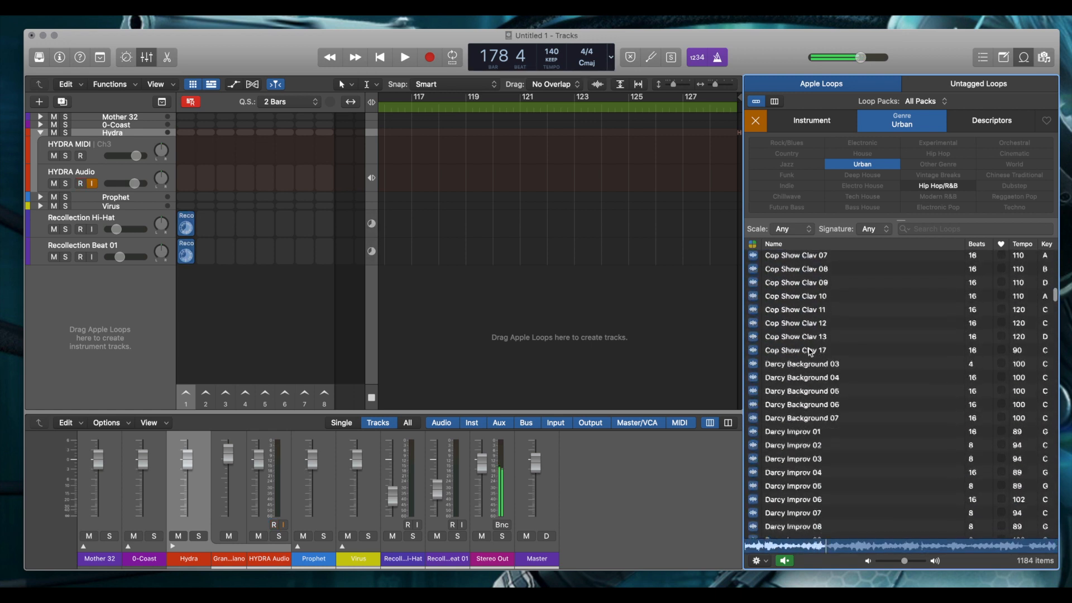
pyautogui.click(809, 352)
pyautogui.scroll(-5, 809, 352)
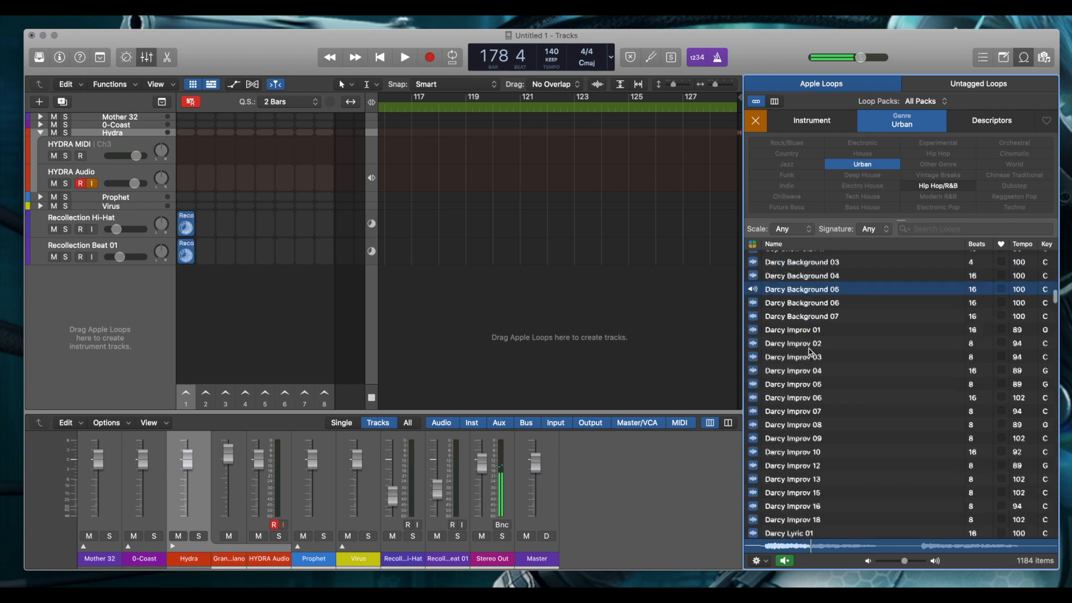
# Audition two more loops around the Darcy section of the Urban results.
pyautogui.click(810, 351)
pyautogui.scroll(-8, 810, 351)
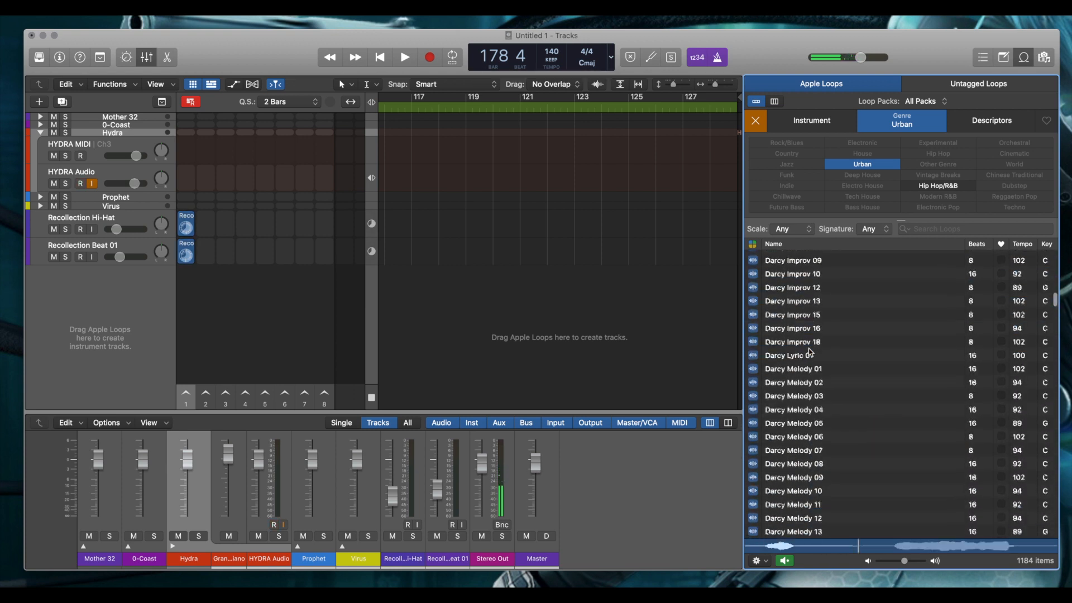
pyautogui.click(808, 406)
# Preview the vocal loops Fynn Background 10 and Fynn Lyric 27 from the Urban results.
pyautogui.scroll(-15, 807, 408)
pyautogui.scroll(-15, 808, 408)
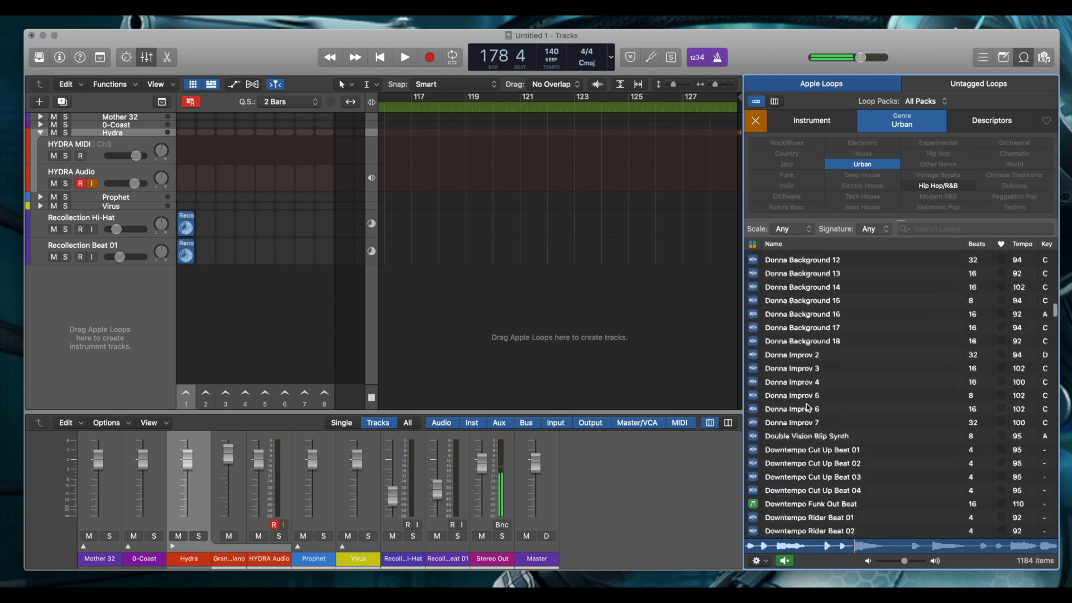
pyautogui.scroll(-20, 808, 408)
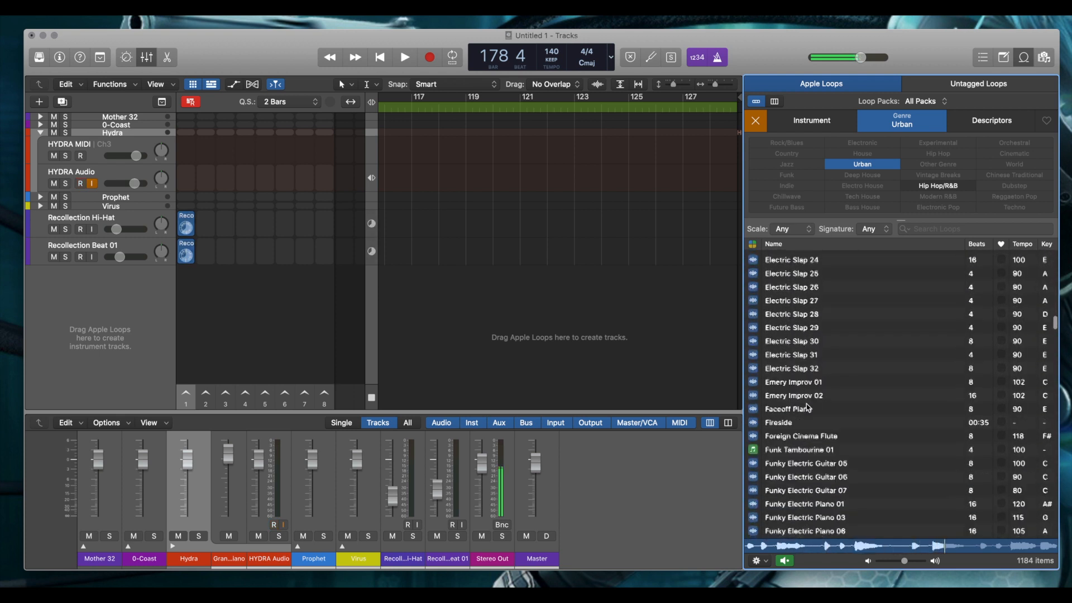
pyautogui.scroll(-10, 807, 407)
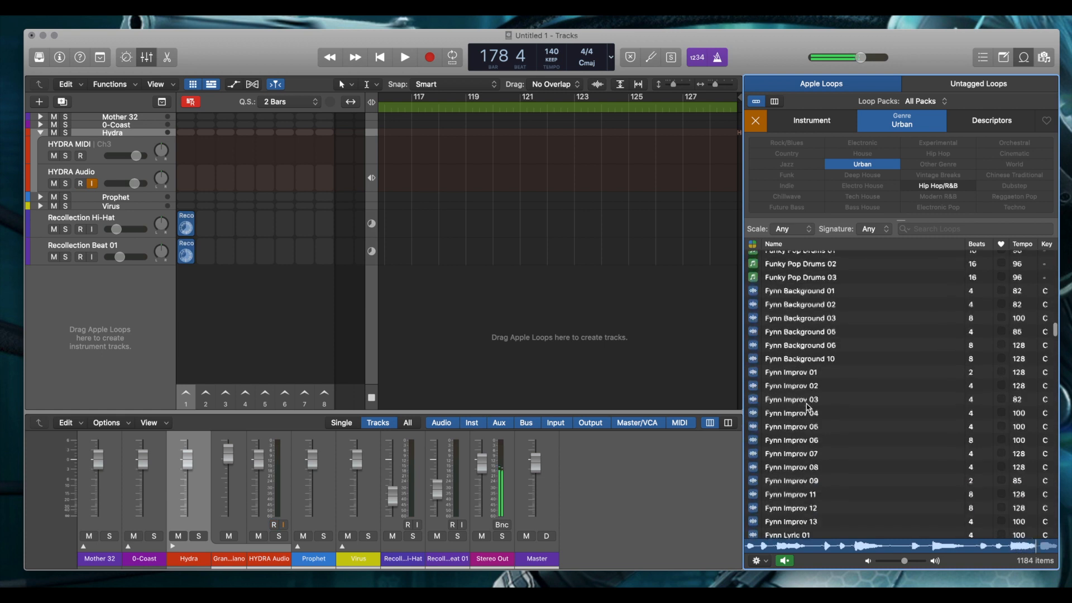
pyautogui.click(807, 305)
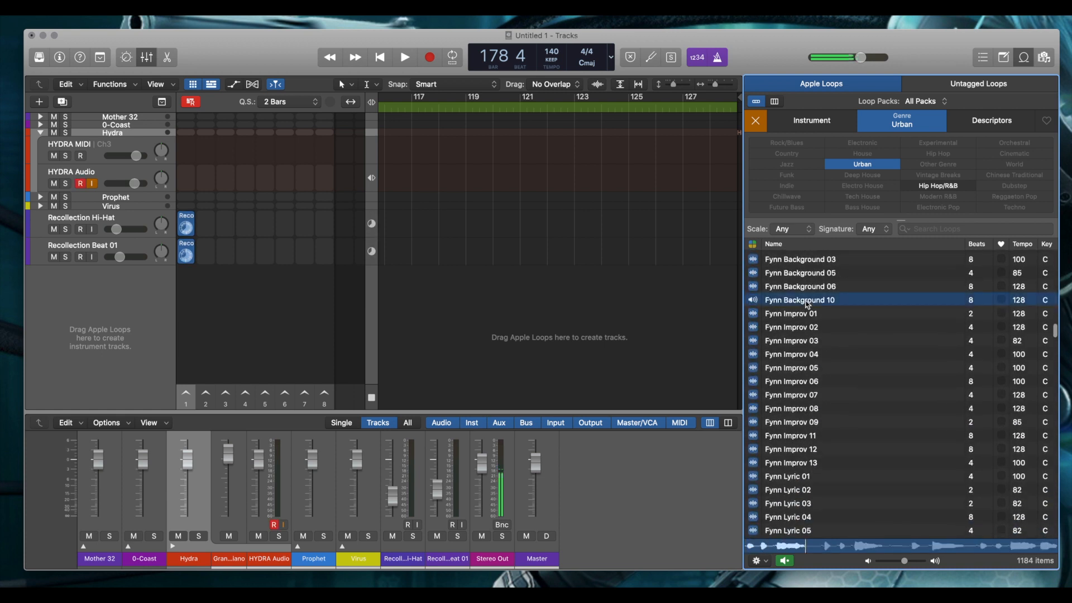
pyautogui.scroll(-12, 802, 408)
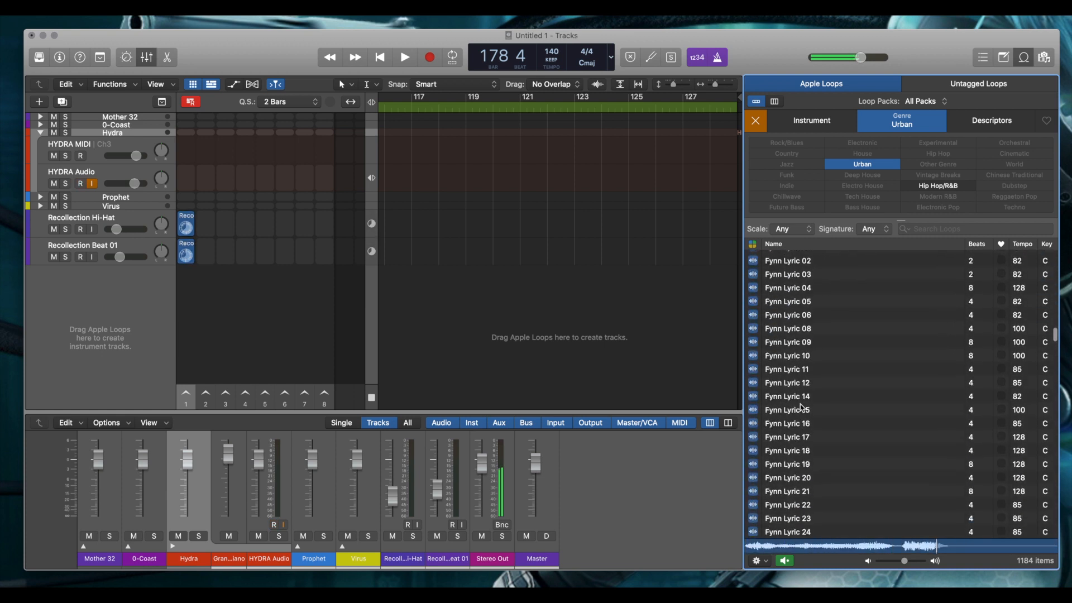
pyautogui.click(801, 407)
pyautogui.scroll(-10, 802, 406)
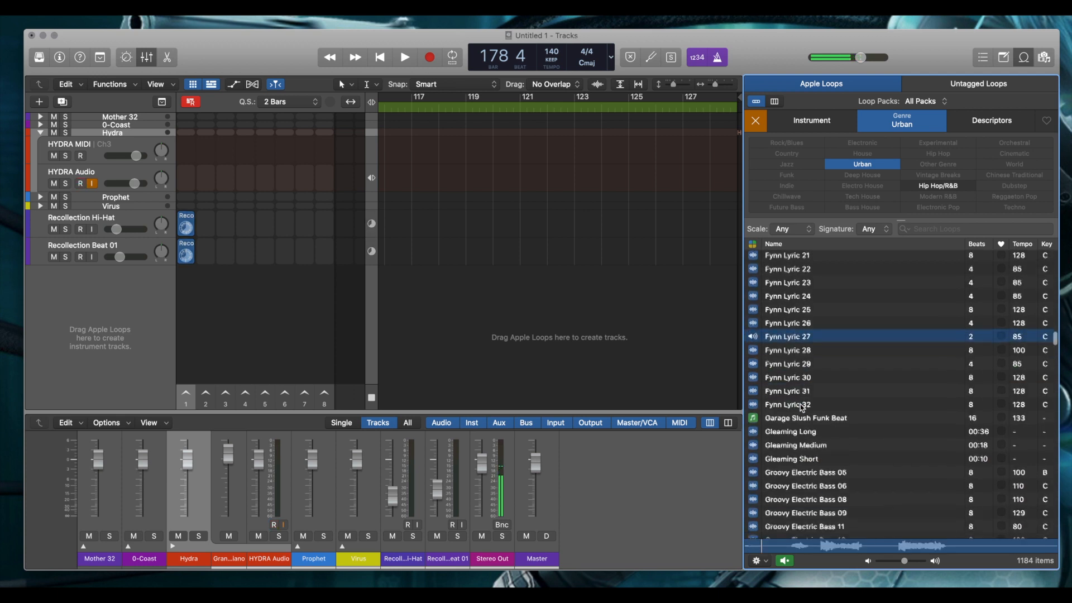
# Audition Groovy Electric Bass 17 and a Hip Hop Fearless Bass loop from the Urban results.
pyautogui.click(802, 403)
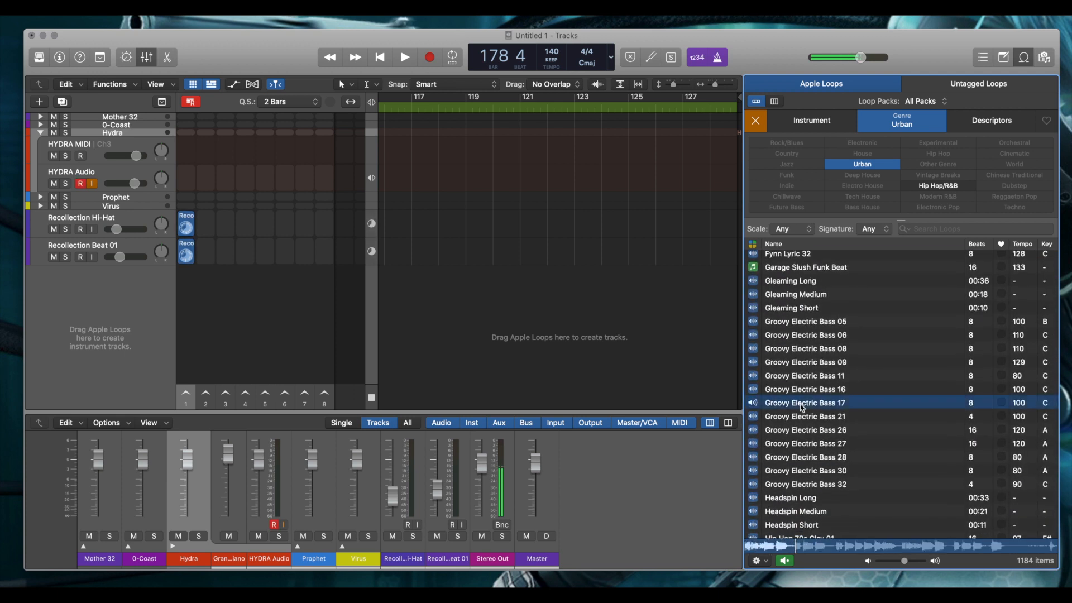
pyautogui.scroll(-9, 802, 407)
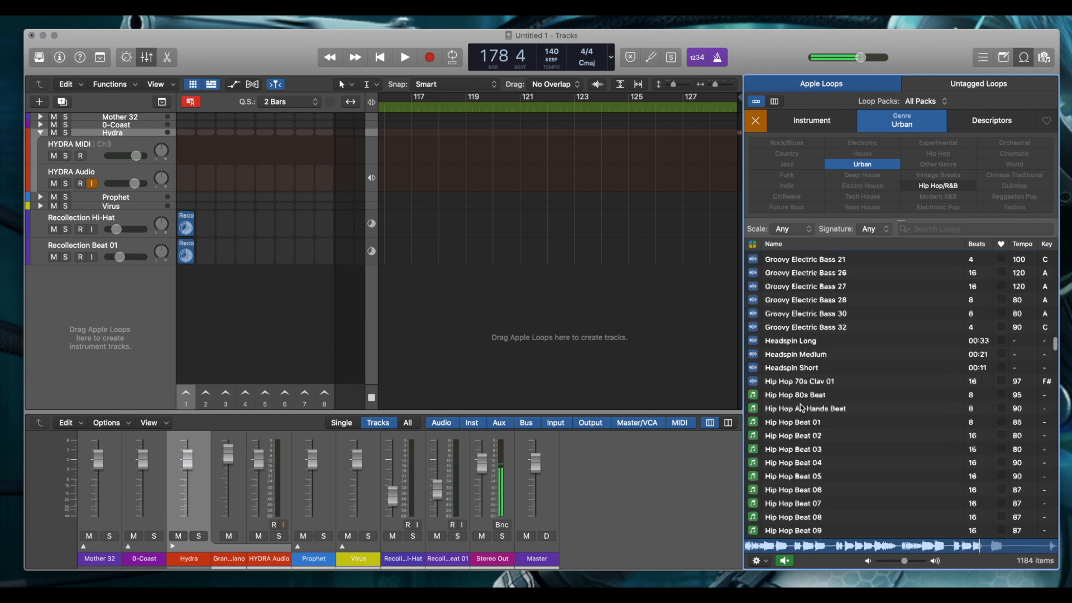
pyautogui.scroll(-9, 802, 408)
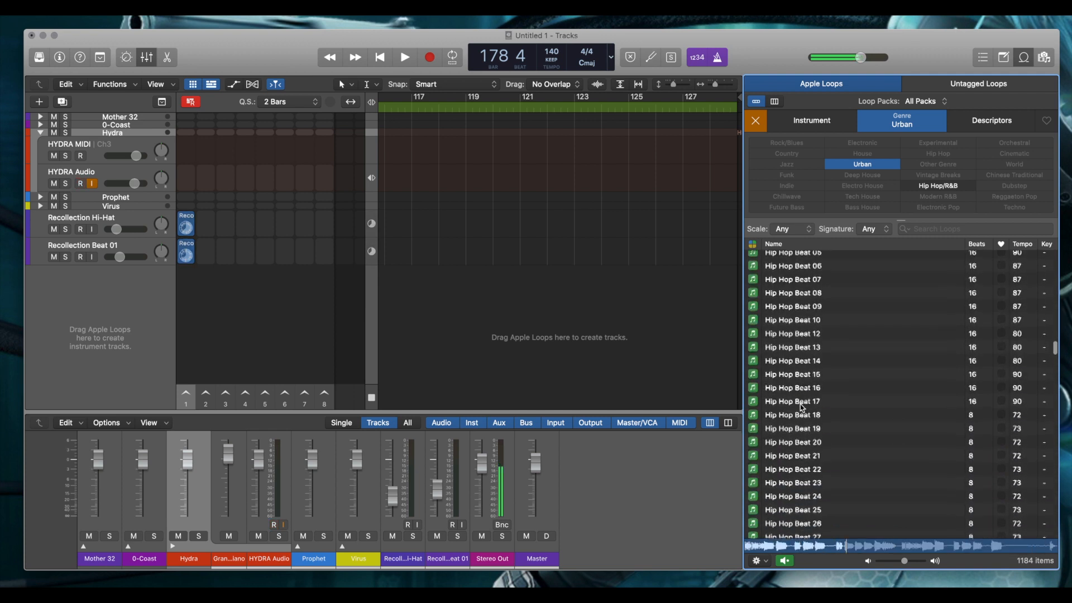
pyautogui.scroll(-3, 802, 407)
pyautogui.scroll(-10, 801, 408)
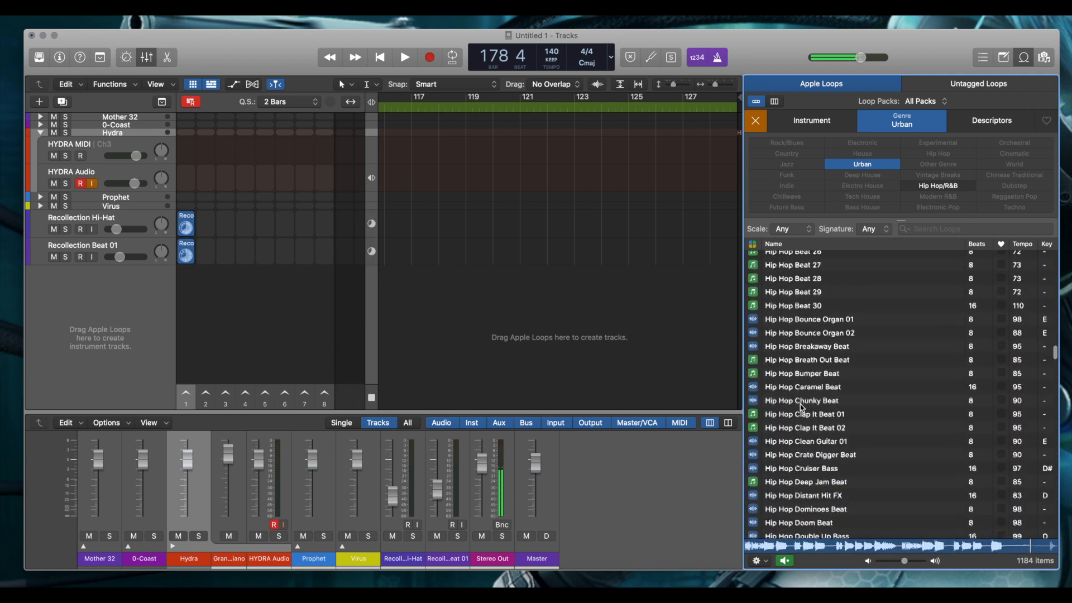
pyautogui.scroll(-8, 801, 407)
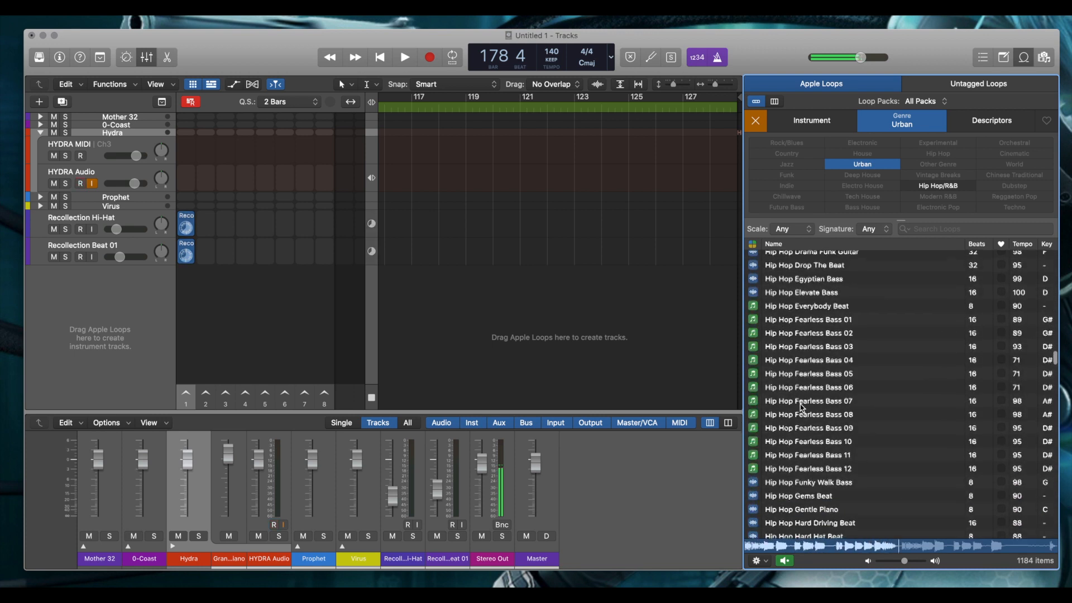
pyautogui.click(804, 374)
# Preview the bass loops Hip Hop Little Story Bass and Hip Hop Mic It Bass 02.
pyautogui.scroll(-12, 803, 381)
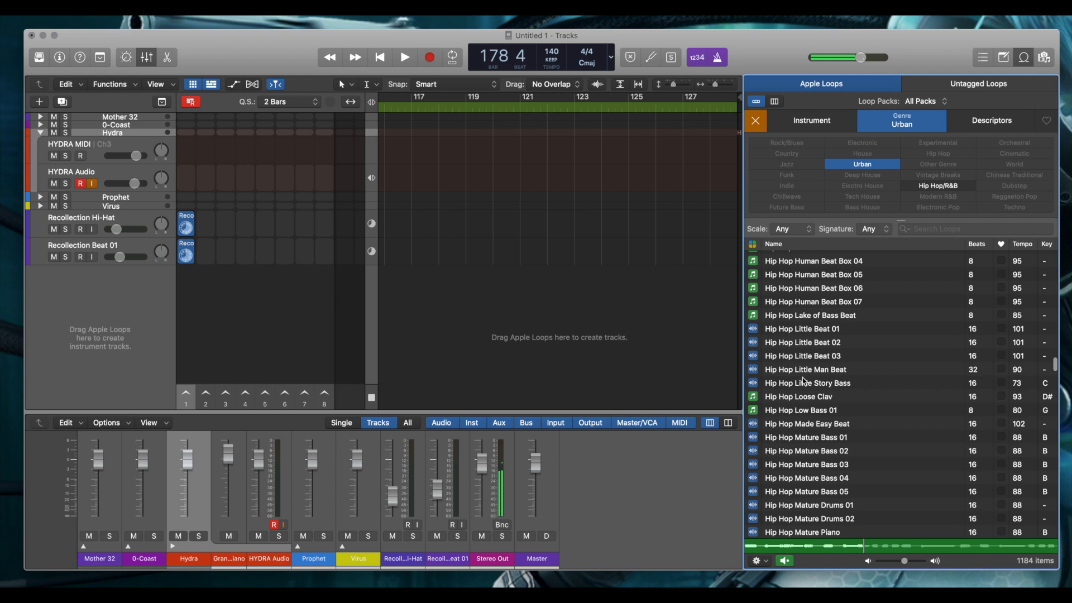
pyautogui.click(803, 381)
pyautogui.scroll(-7, 804, 381)
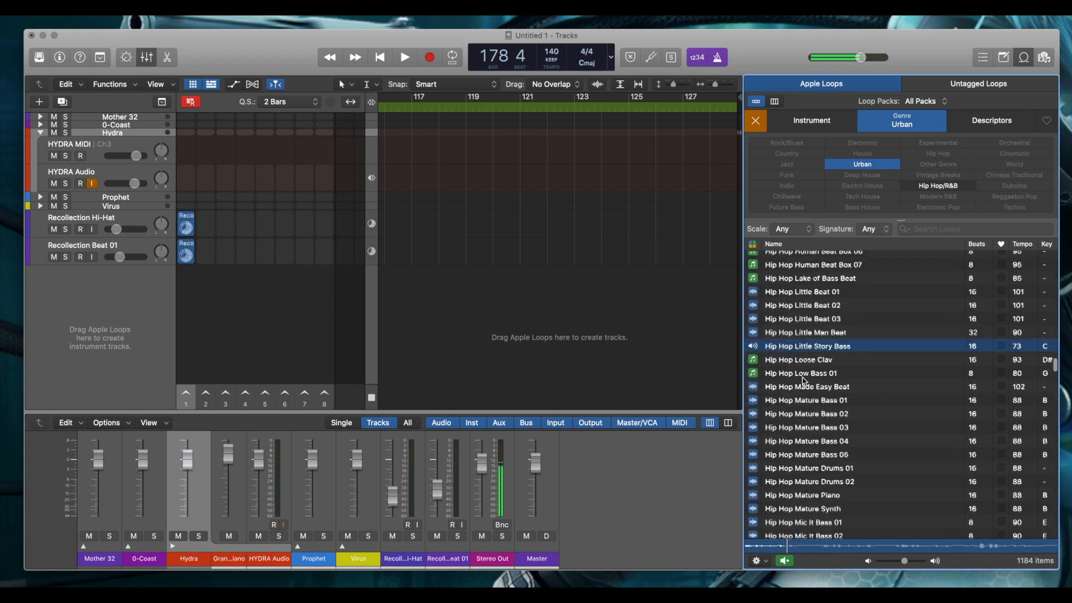
pyautogui.click(804, 383)
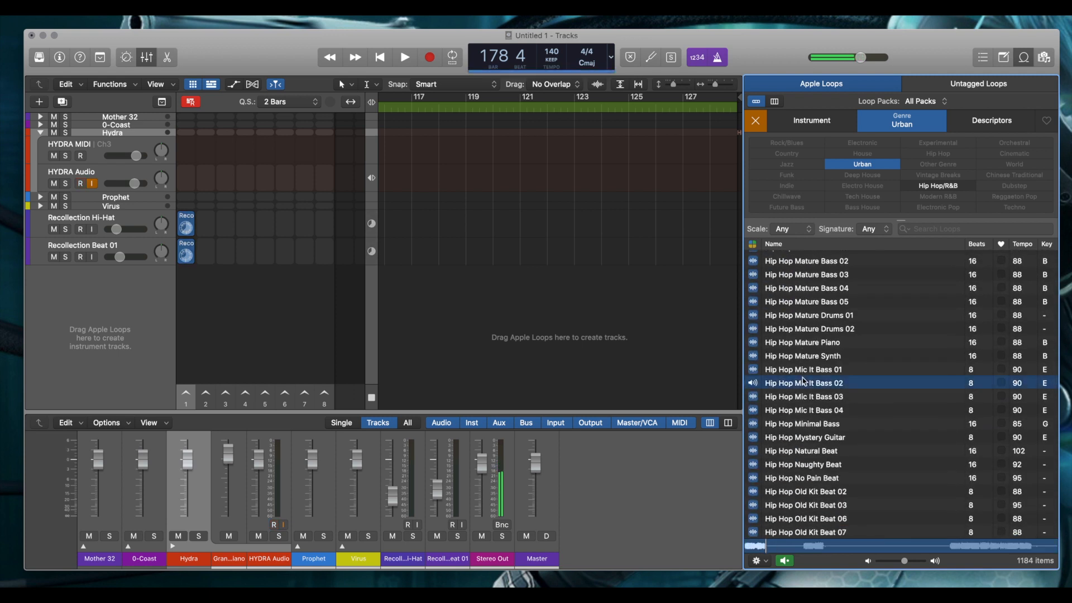
# Audition the Hip Hop Phantom Beat 05 and House Fever Soft Piano 02 loops.
pyautogui.scroll(-8, 804, 381)
pyautogui.scroll(-3, 803, 380)
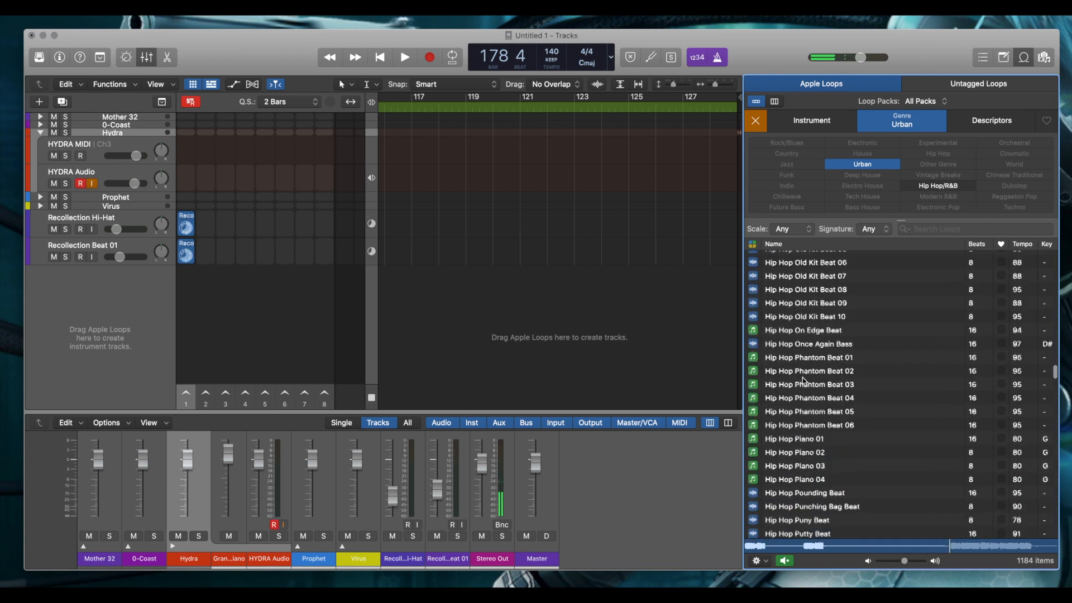
pyautogui.click(802, 377)
pyautogui.scroll(-13, 802, 377)
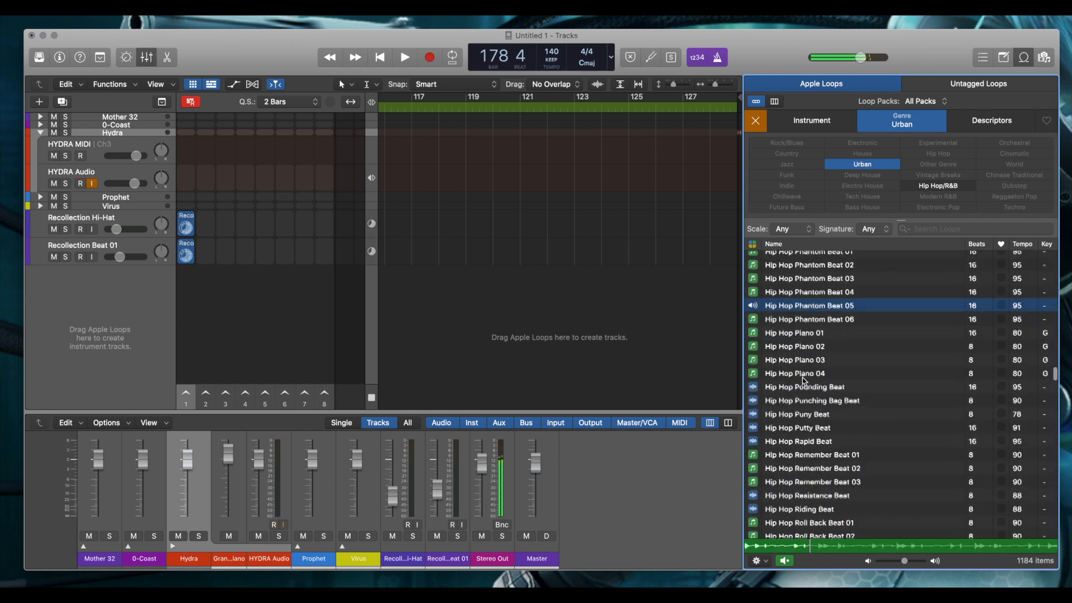
pyautogui.scroll(-12, 802, 377)
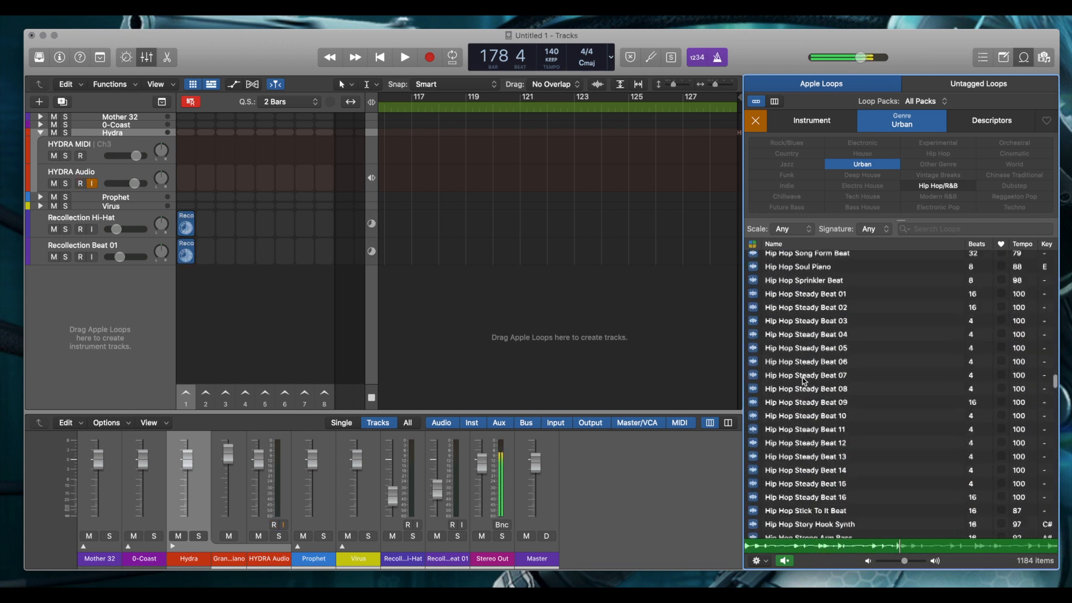
pyautogui.scroll(-12, 802, 377)
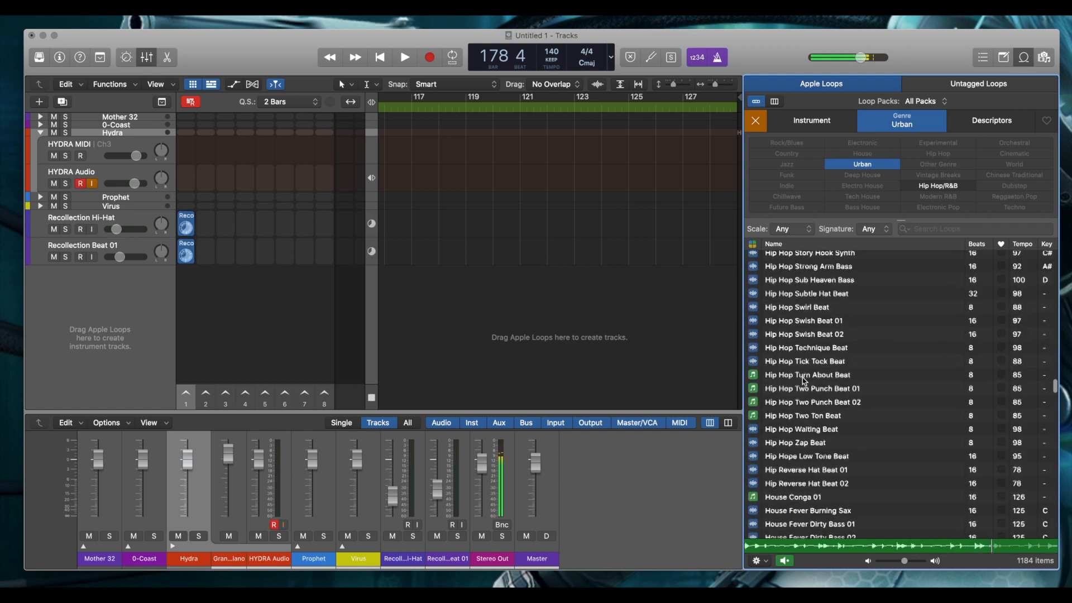
pyautogui.scroll(-2, 802, 377)
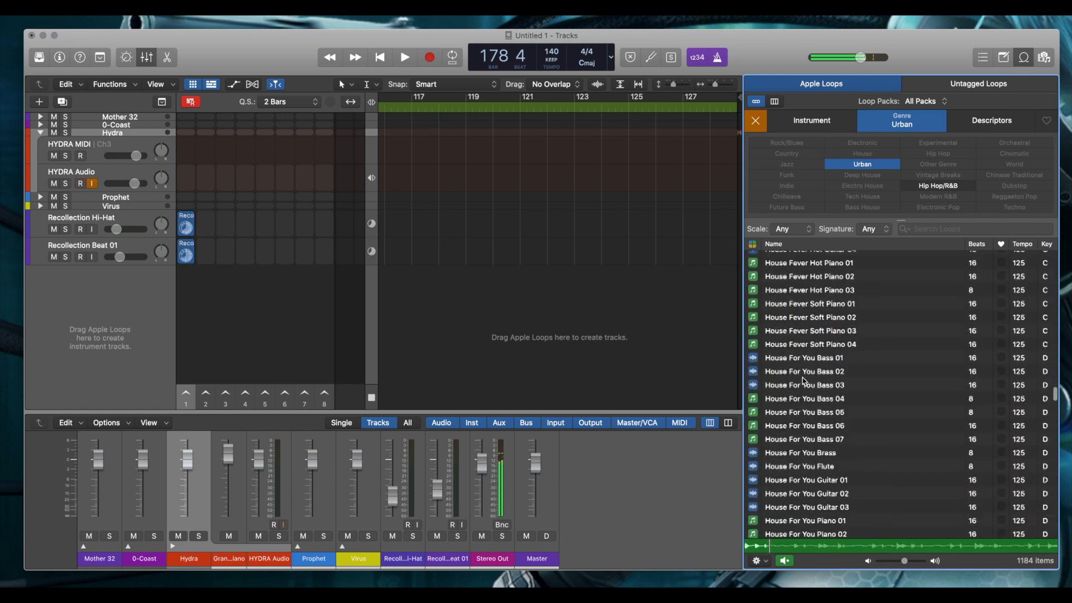
pyautogui.click(799, 322)
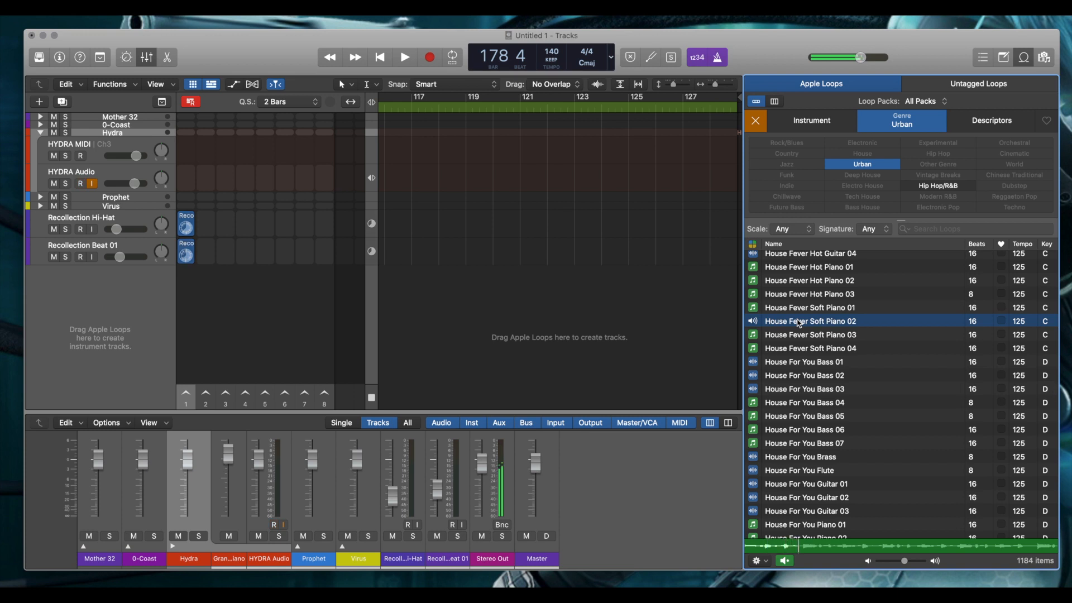
# Compare the House Fever Hot Guitar loops by previewing 03, 02, 04 and 01.
pyautogui.scroll(3, 799, 323)
pyautogui.click(800, 322)
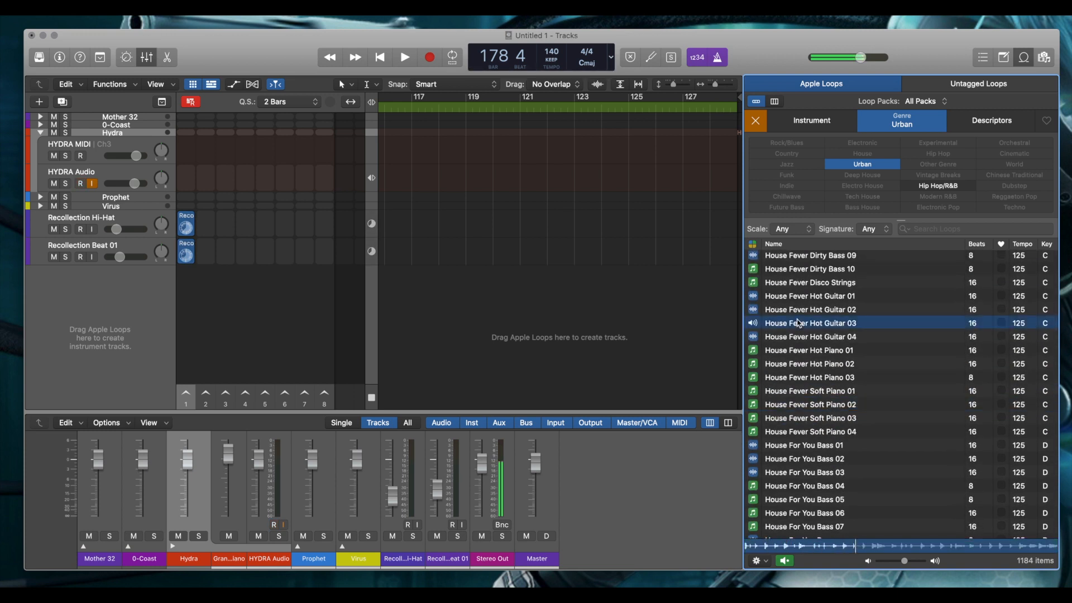
pyautogui.click(798, 310)
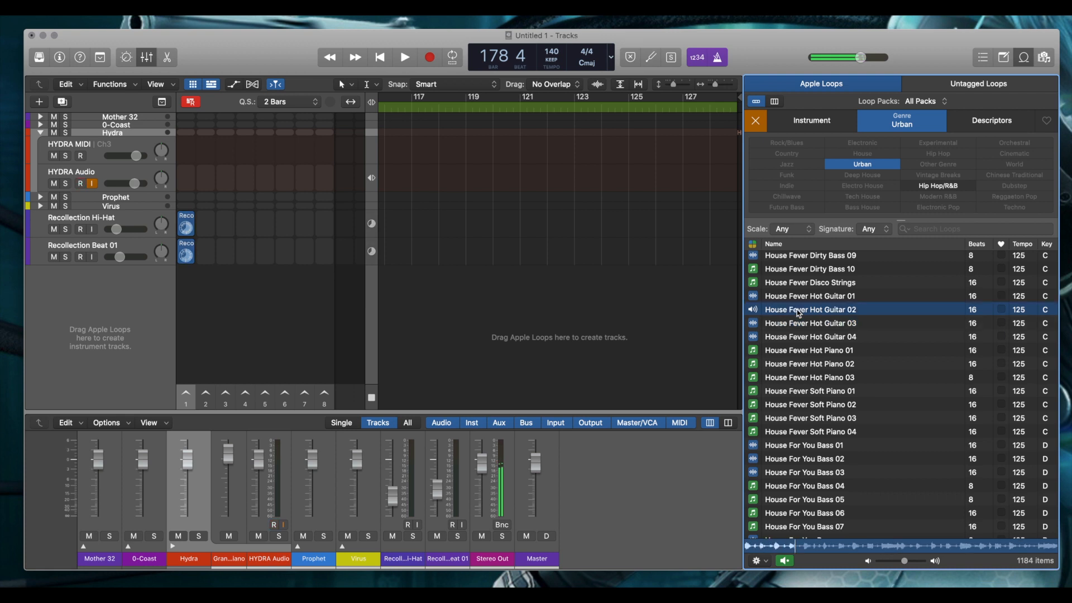
pyautogui.click(801, 338)
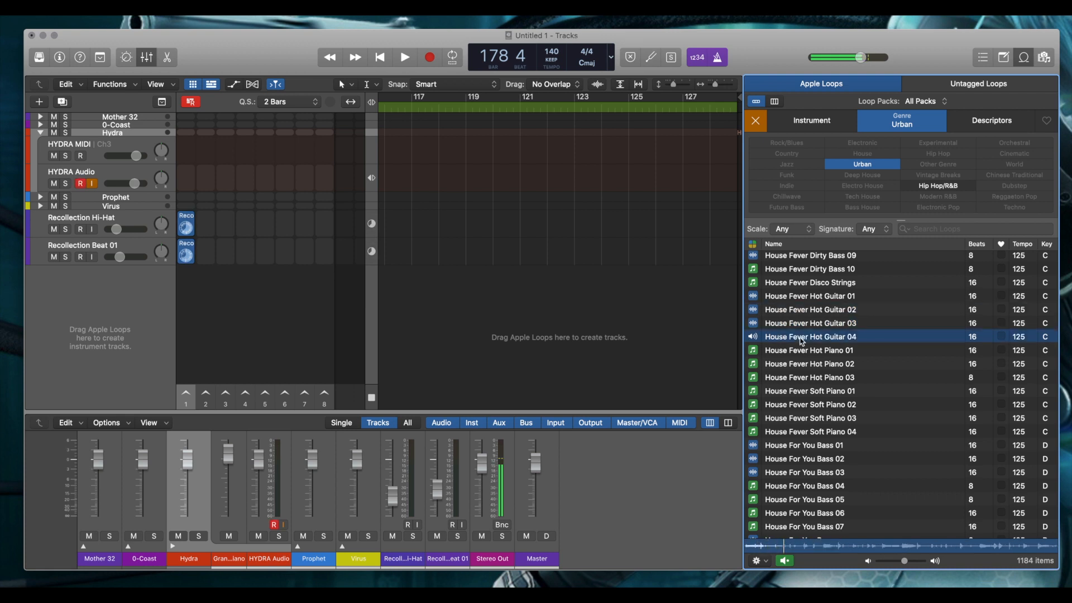
pyautogui.scroll(2, 802, 341)
pyautogui.click(802, 336)
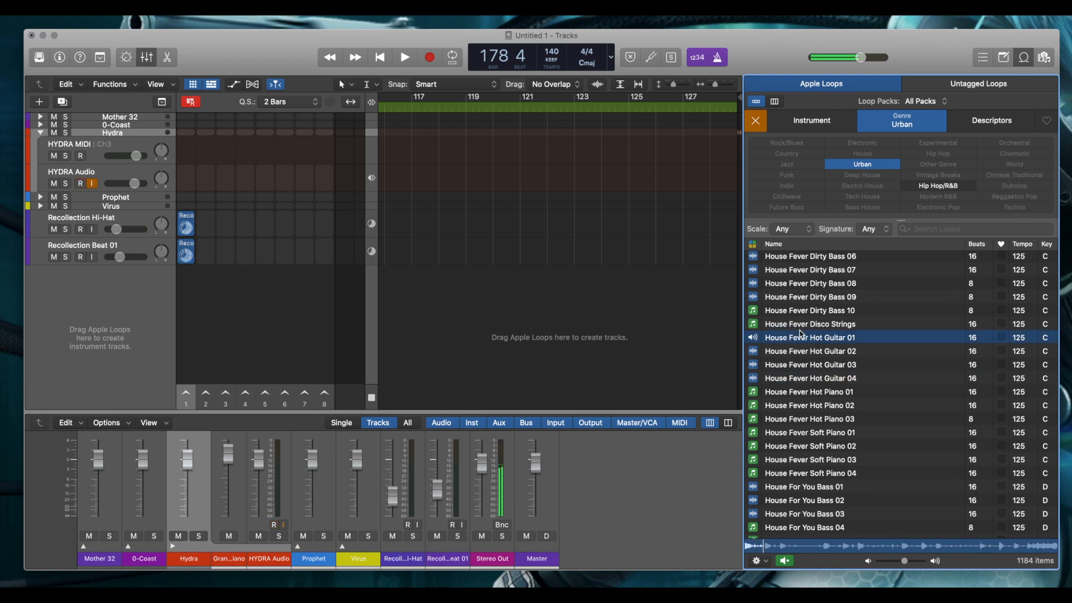
# Preview House Fever Disco Strings and House For You Guitar 03 from the Urban results.
pyautogui.click(800, 326)
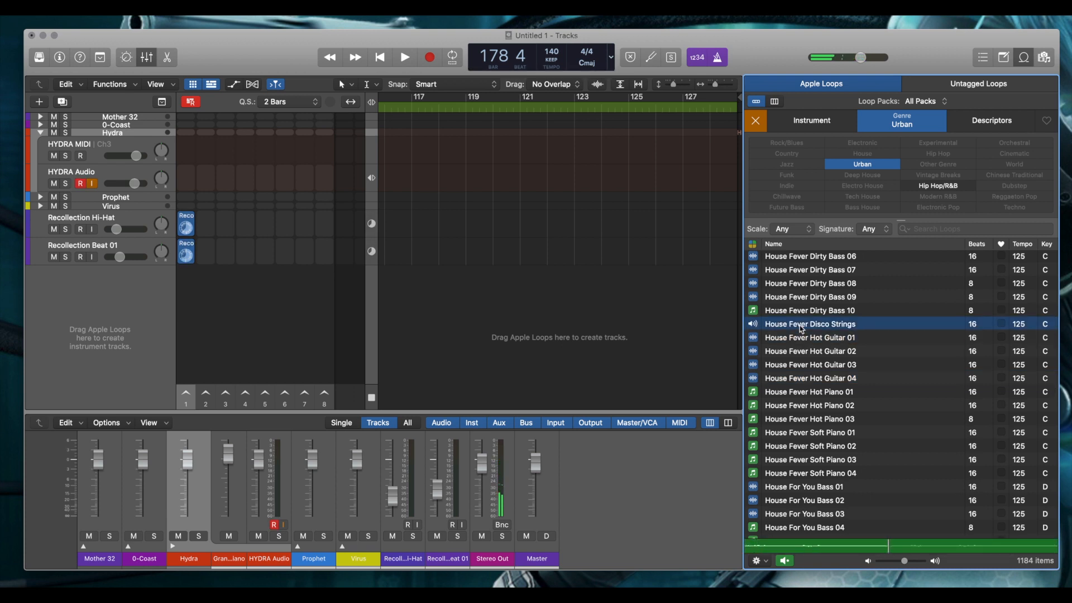
pyautogui.scroll(-4, 802, 328)
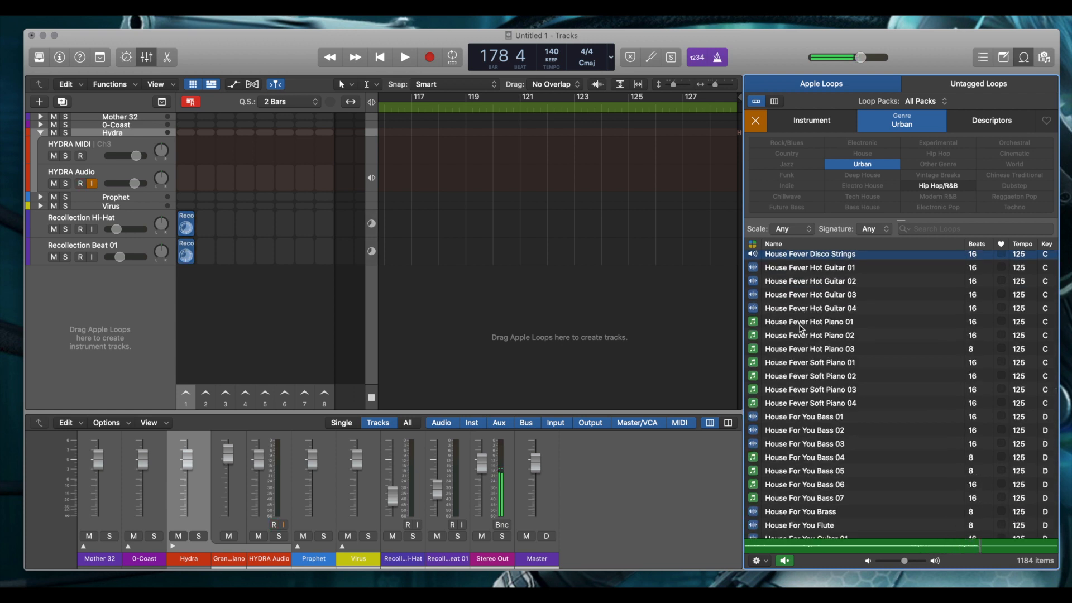
pyautogui.scroll(-8, 799, 446)
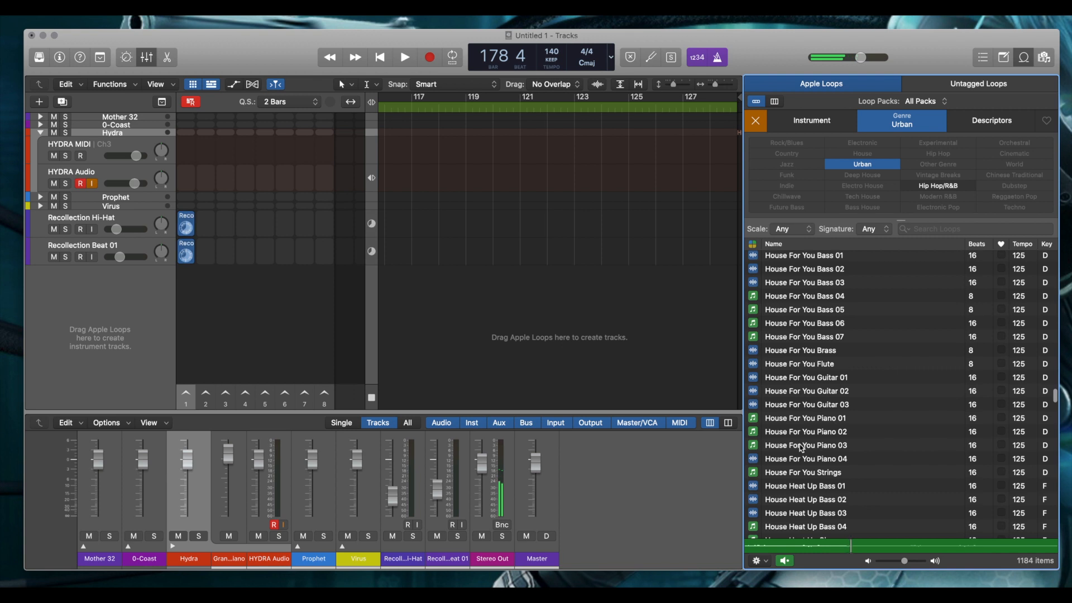
pyautogui.click(807, 405)
# Audition the Instrumental Shorts loops 02, 09, 14, 26 and 32 from the Urban results.
pyautogui.scroll(-10, 805, 407)
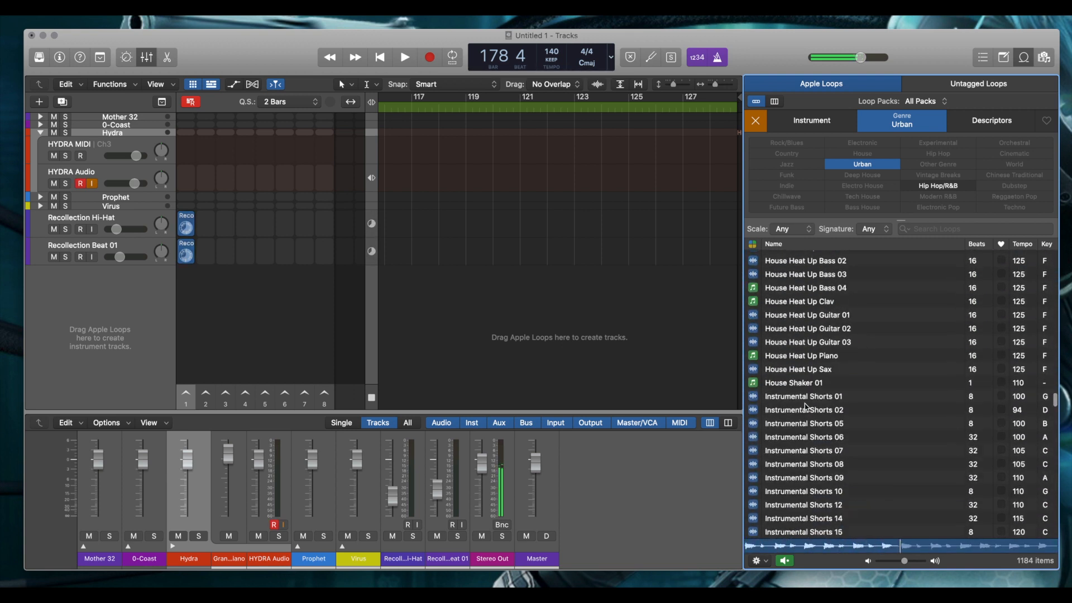
pyautogui.click(805, 405)
pyautogui.scroll(-6, 805, 406)
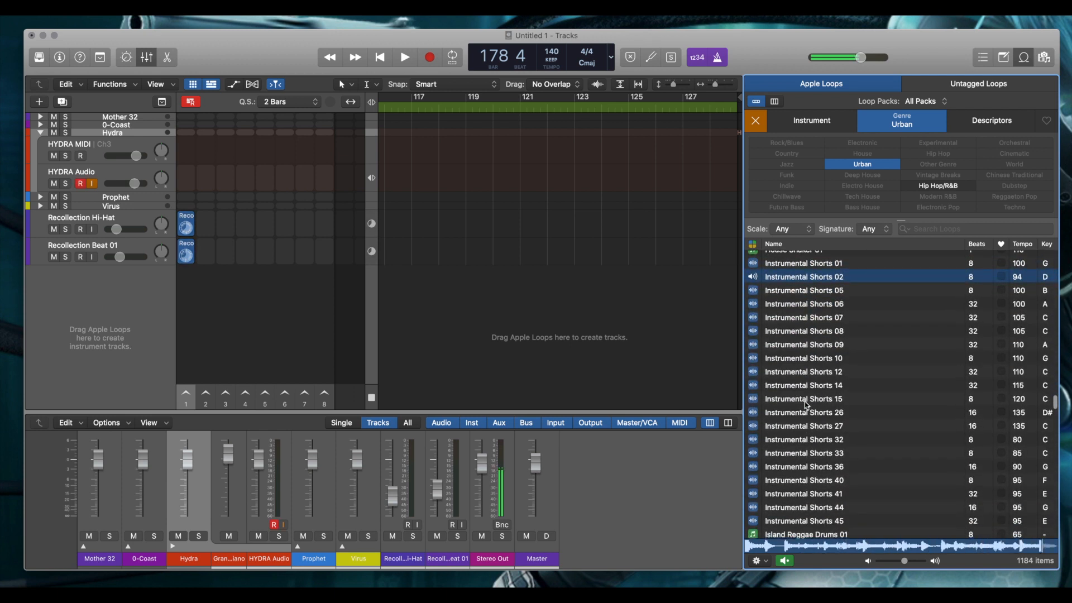
pyautogui.click(791, 345)
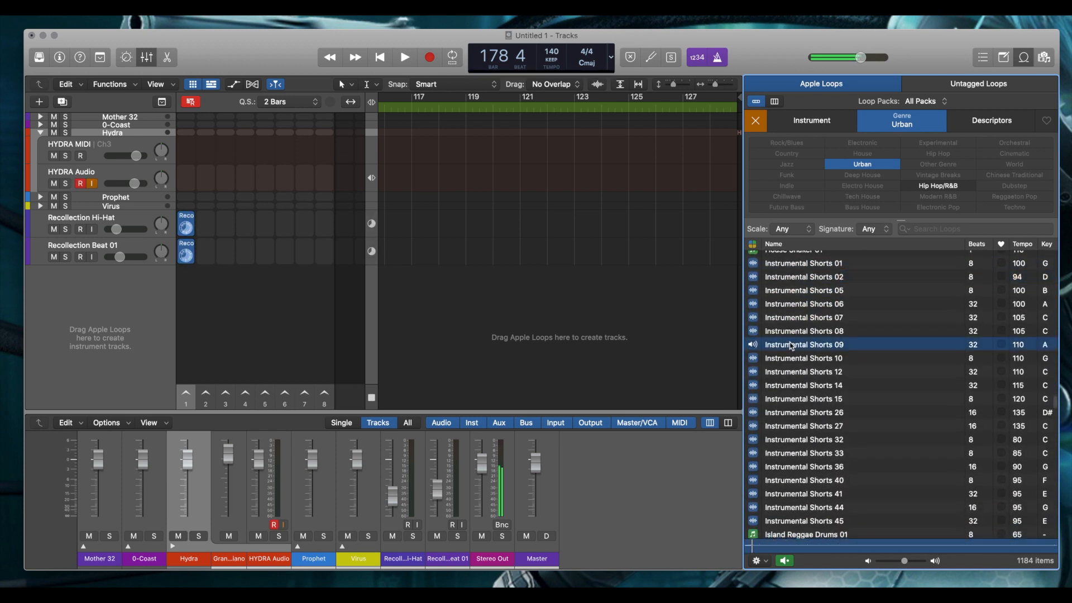
pyautogui.click(788, 389)
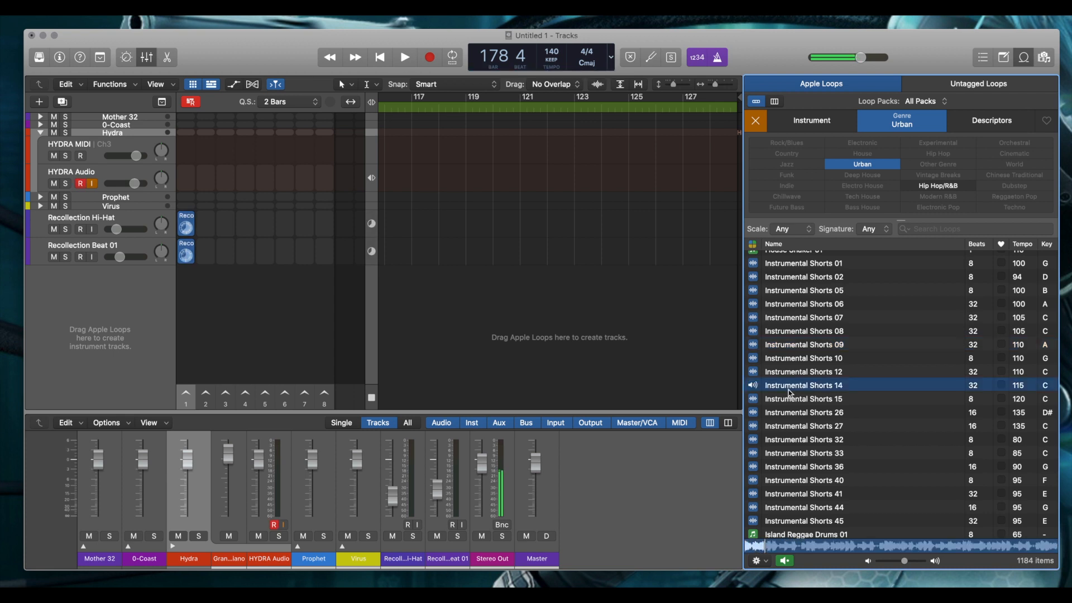
pyautogui.scroll(-5, 789, 392)
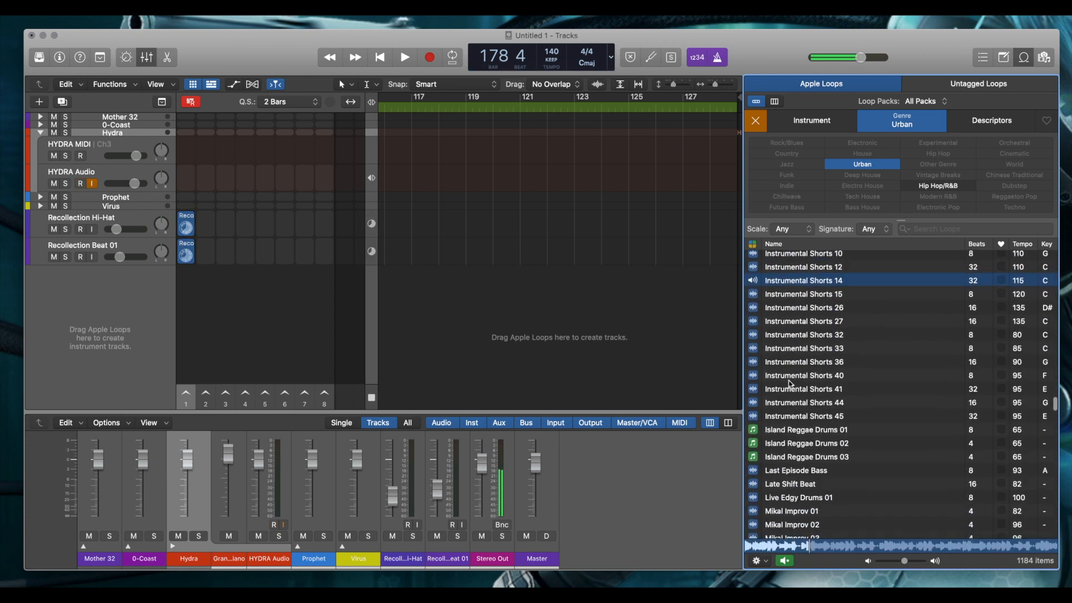
pyautogui.click(795, 310)
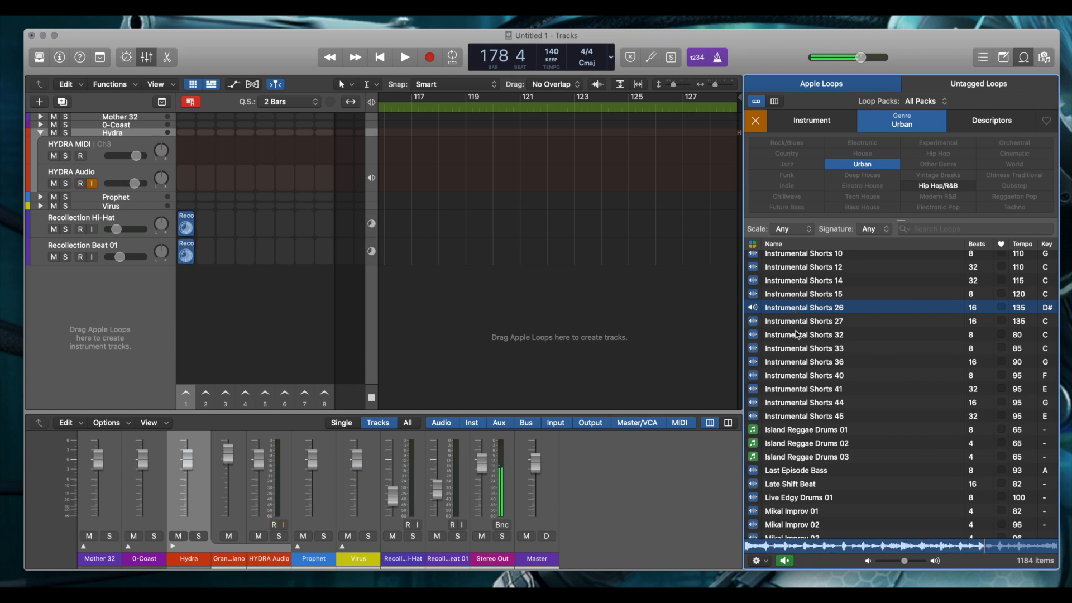
pyautogui.click(797, 335)
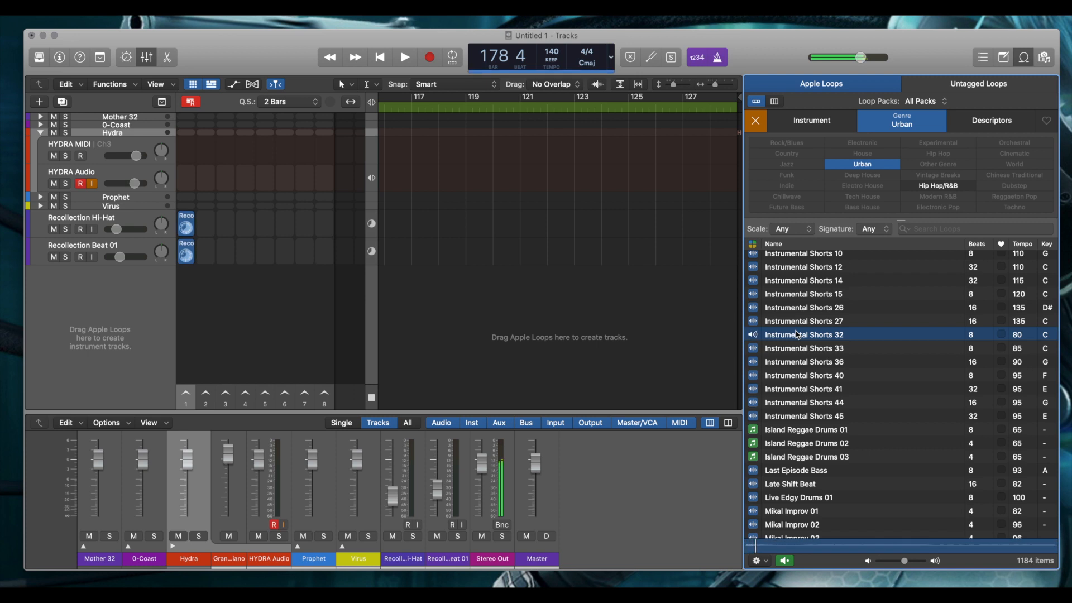
# Audition the Instrumental Shorts loops 36, 41 and 45 from the Urban results.
pyautogui.click(796, 363)
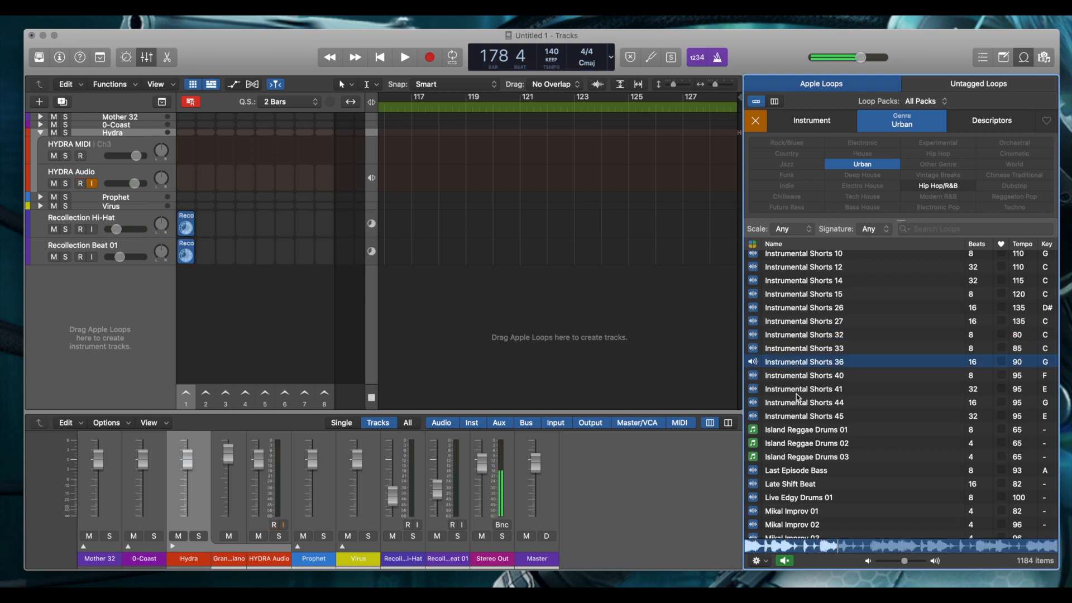
pyautogui.click(797, 390)
pyautogui.scroll(-2, 797, 396)
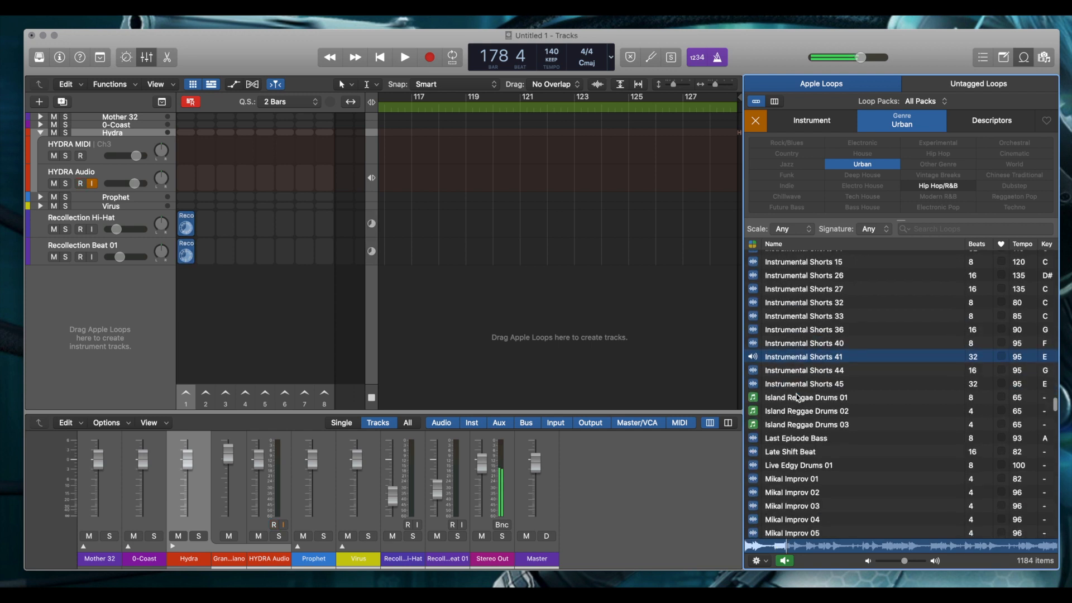
pyautogui.click(798, 384)
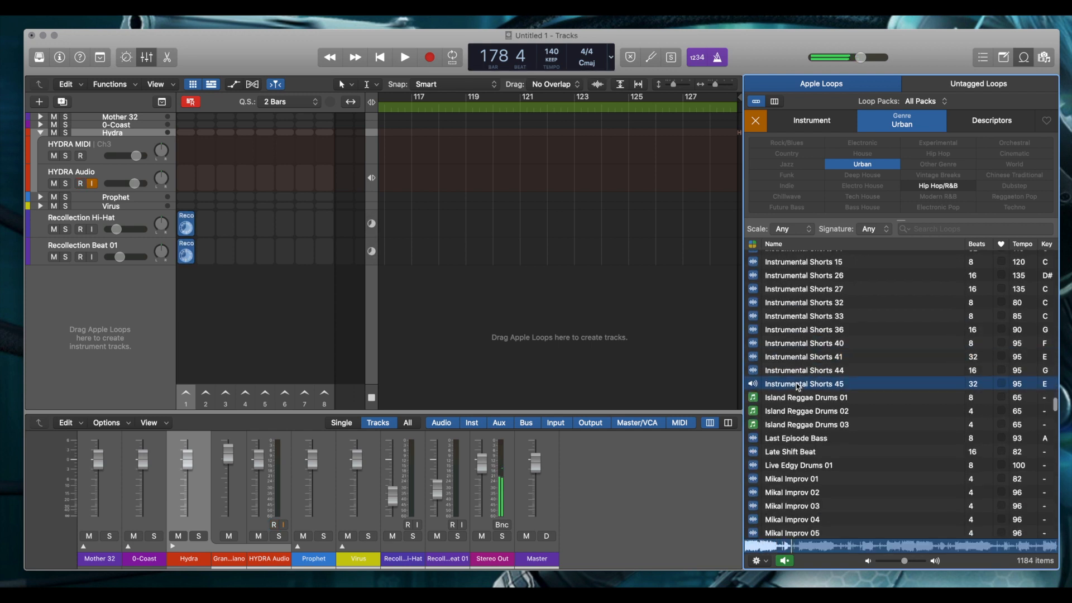
# Preview the Last Episode Bass, Late Shift Beat, Mikal Improv 02 and Mikal Lyric 01 loops.
pyautogui.scroll(-2, 798, 386)
pyautogui.scroll(-2, 798, 385)
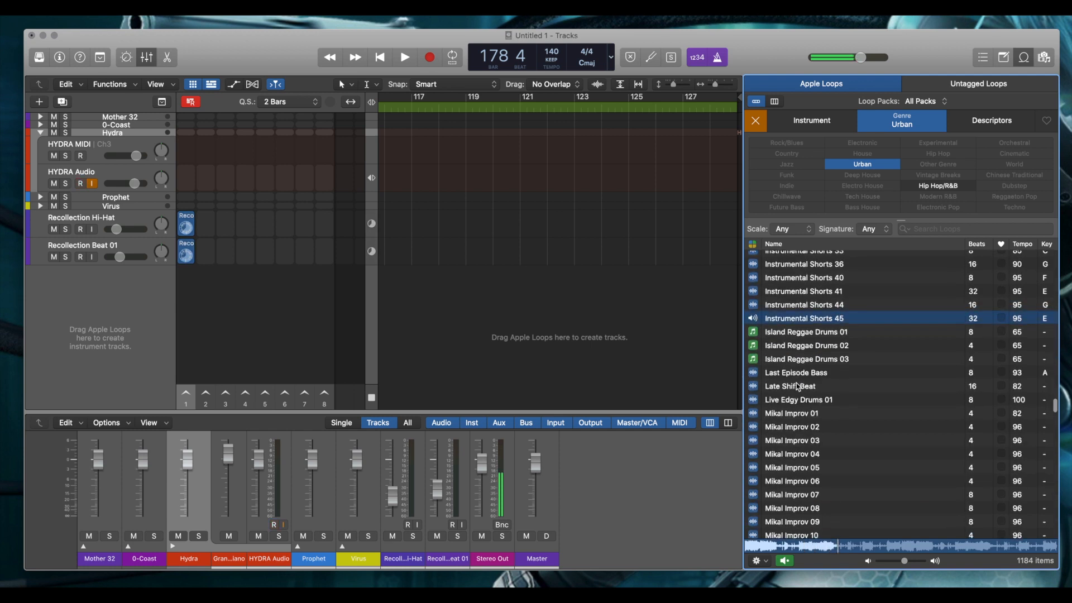
pyautogui.click(797, 375)
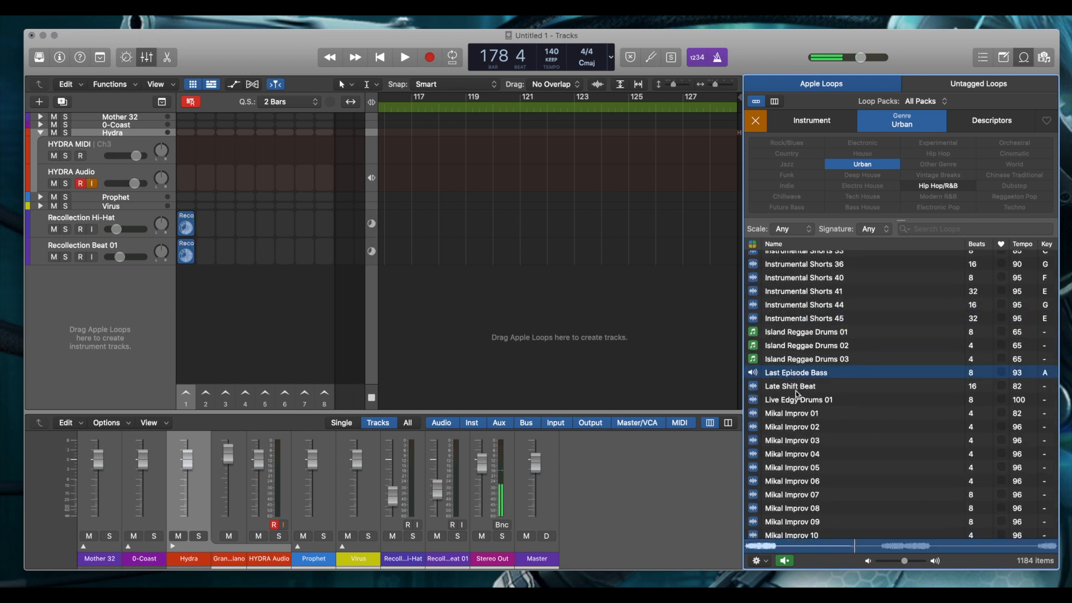
pyautogui.click(797, 388)
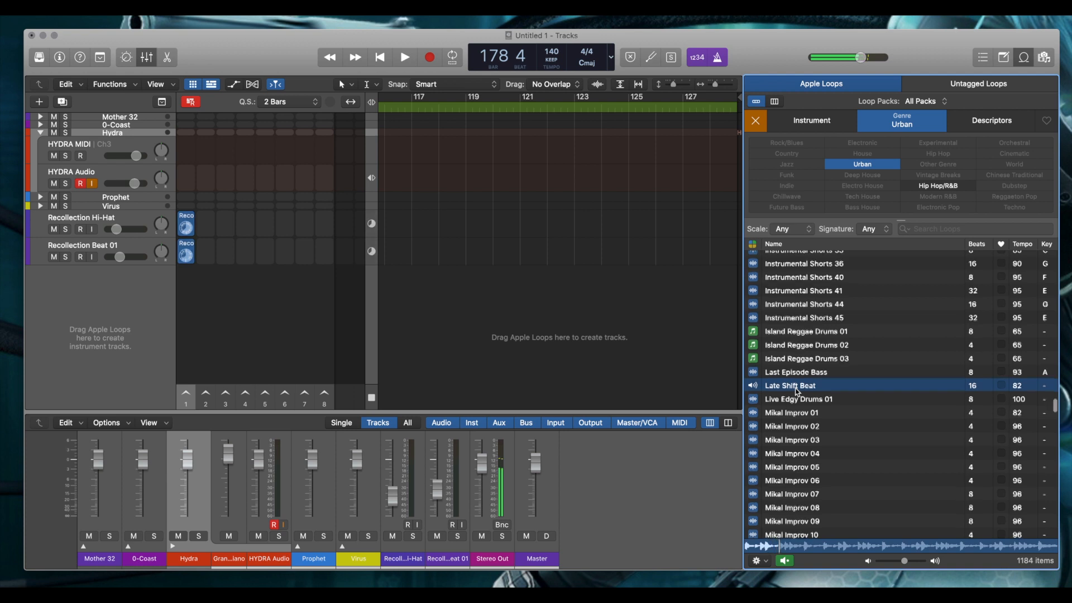
pyautogui.scroll(-2, 797, 391)
pyautogui.click(797, 389)
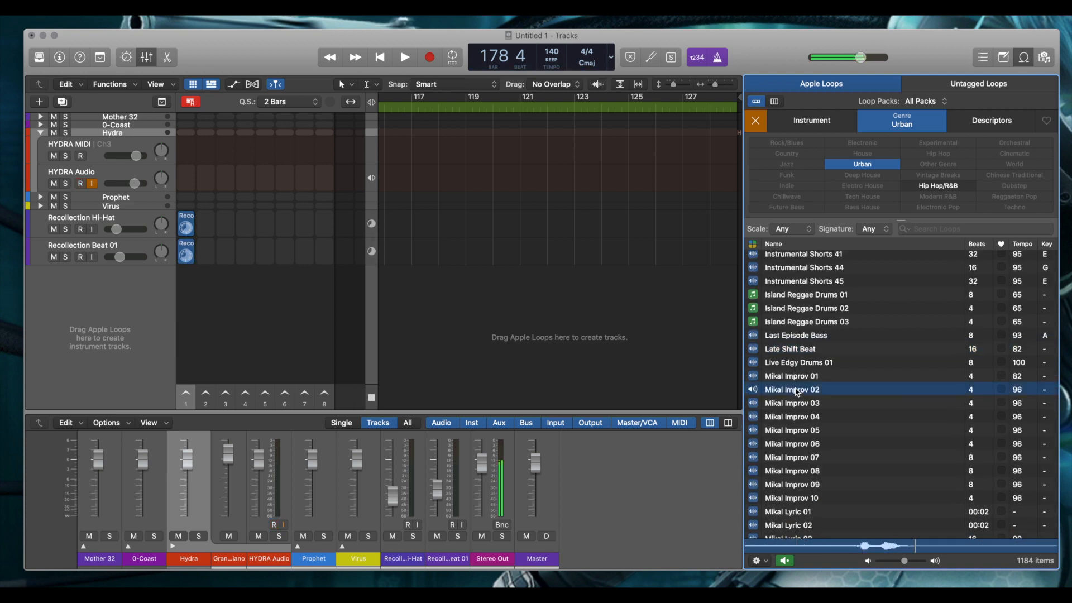
pyautogui.scroll(-6, 797, 392)
pyautogui.scroll(-1, 797, 391)
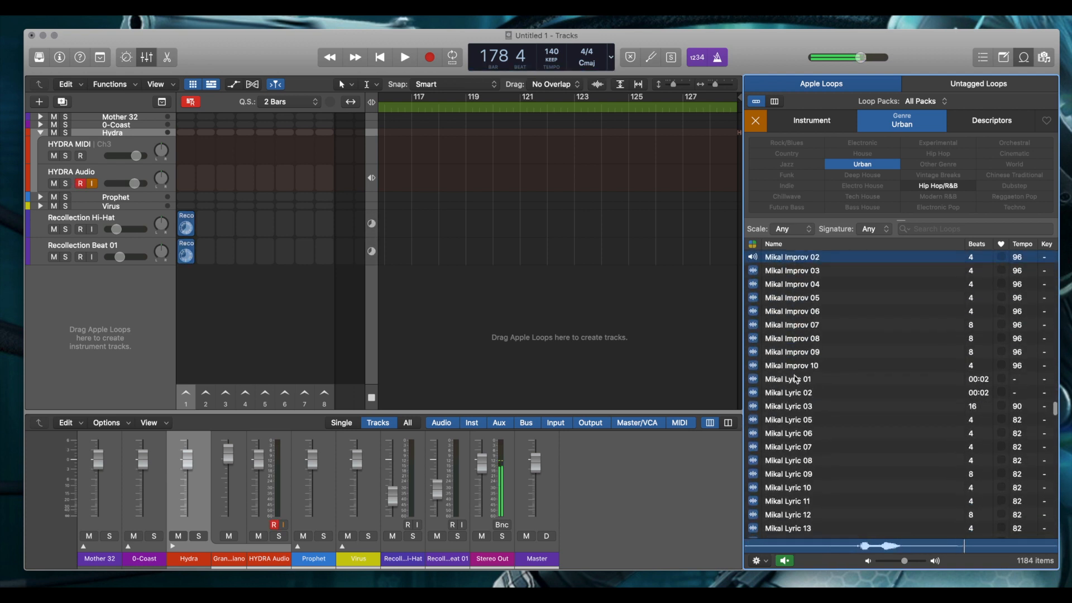
pyautogui.click(797, 379)
# Compare the Remix Guitar loops by previewing FX 04, FX 01, Hit FX and FX 06.
pyautogui.scroll(-18, 797, 378)
pyautogui.scroll(-20, 796, 379)
pyautogui.scroll(-20, 796, 379)
pyautogui.scroll(-20, 796, 379)
pyautogui.scroll(-3, 796, 379)
pyautogui.scroll(8, 796, 378)
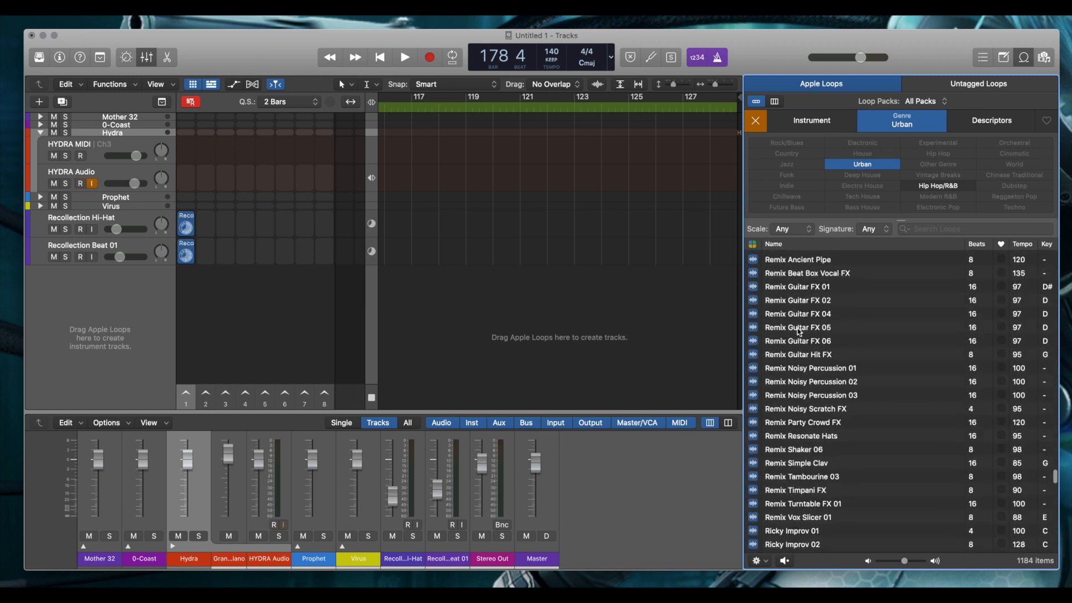
pyautogui.click(798, 316)
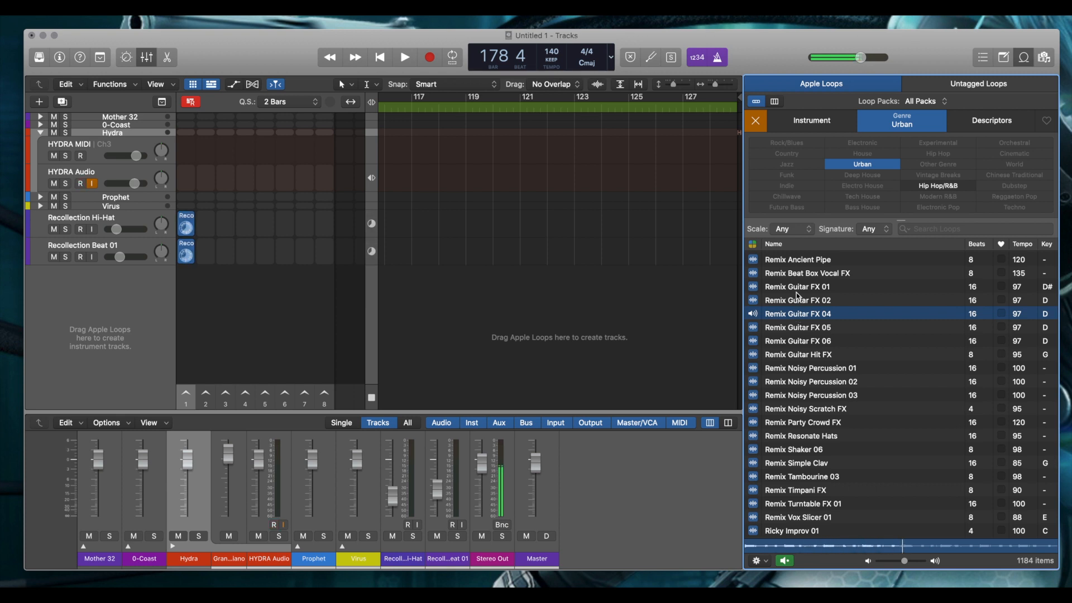
pyautogui.click(796, 289)
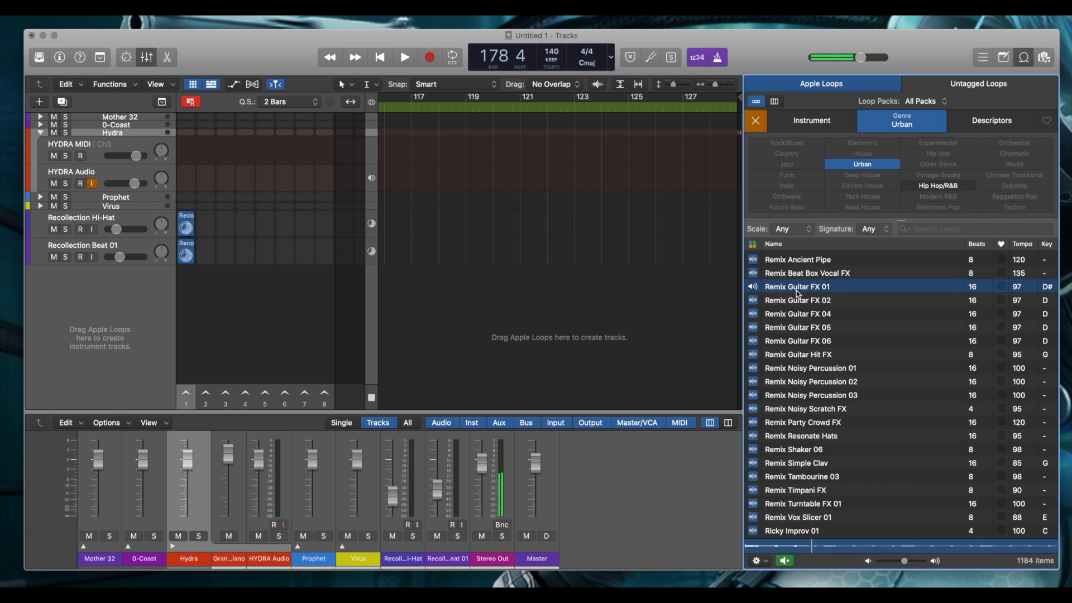
pyautogui.click(804, 354)
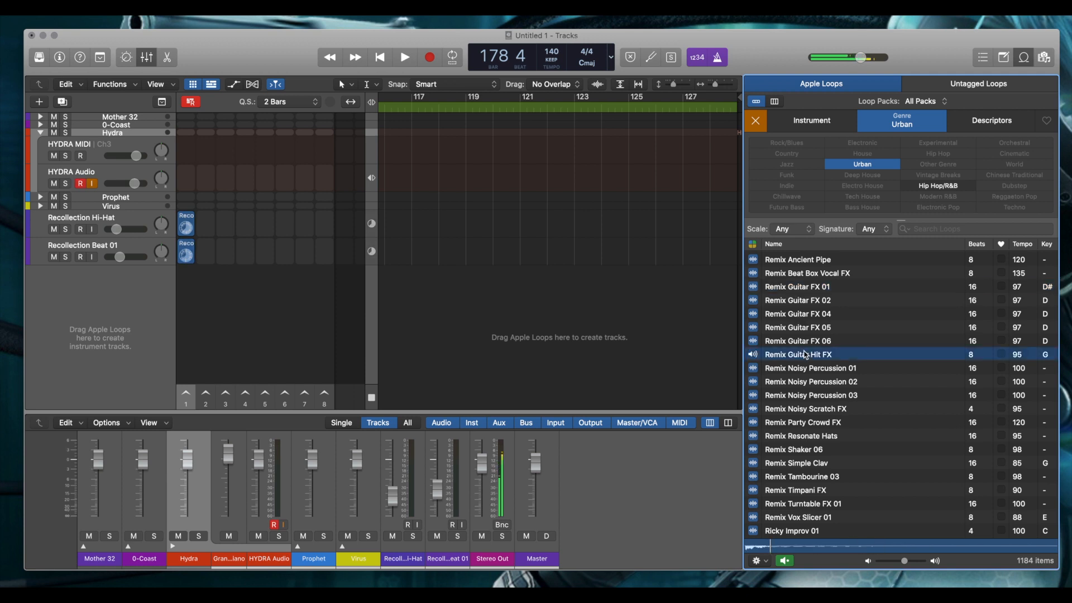
pyautogui.click(804, 345)
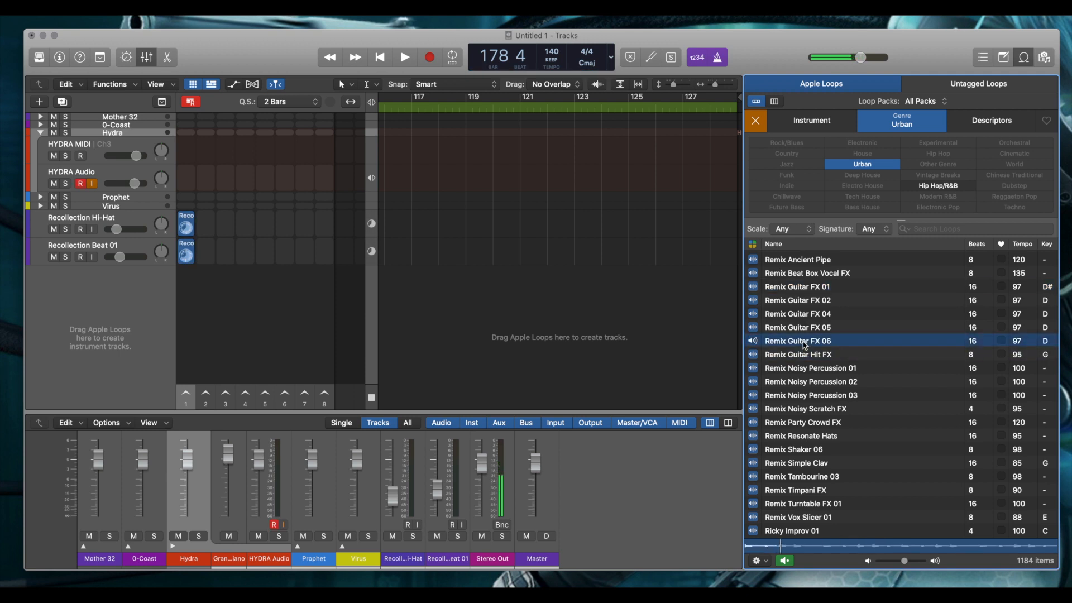
# Audition RnB Arabian Night Beat 01 and RnB Flow Bass 01.
pyautogui.scroll(-3, 805, 345)
pyautogui.scroll(-2, 804, 345)
pyautogui.scroll(-4, 805, 360)
pyautogui.click(805, 377)
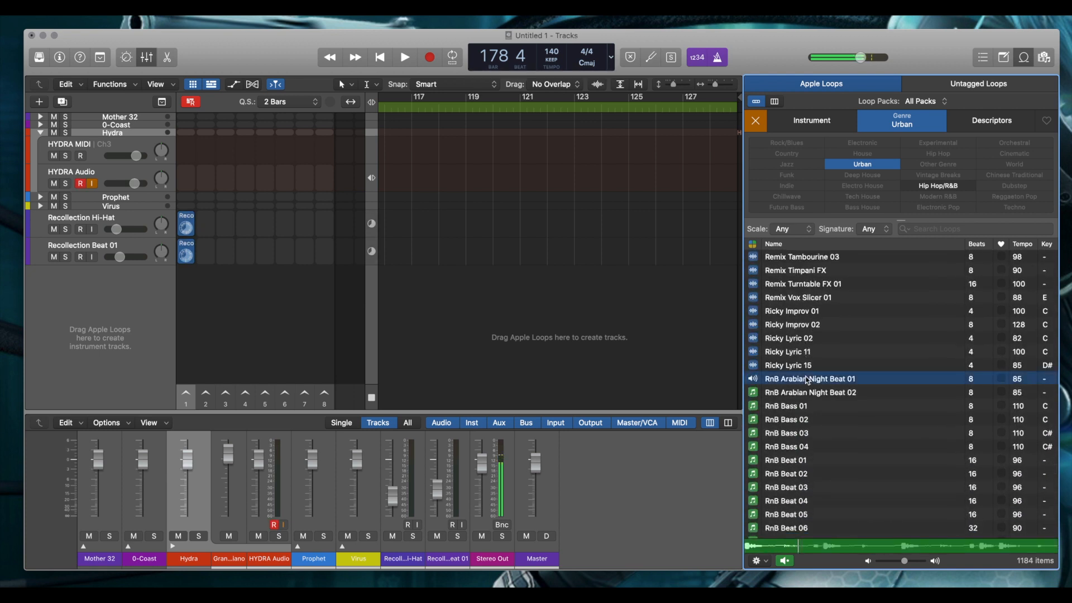
pyautogui.scroll(-6, 806, 378)
pyautogui.scroll(-12, 807, 379)
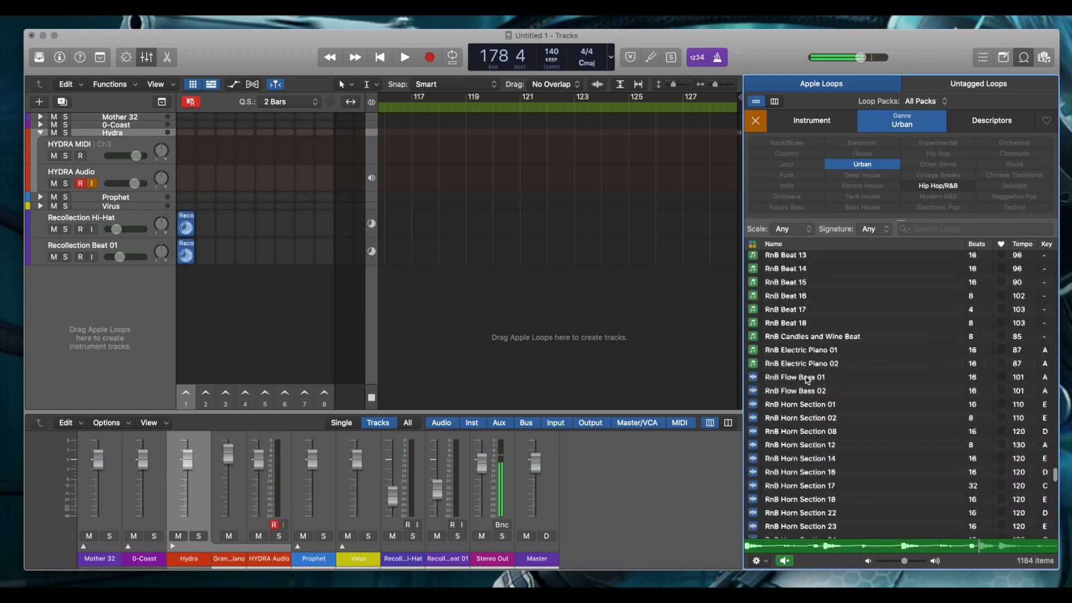
pyautogui.click(805, 382)
# Preview the RnB Listen Carefully Beat and RnB Shift Around Beat loops.
pyautogui.scroll(-10, 806, 379)
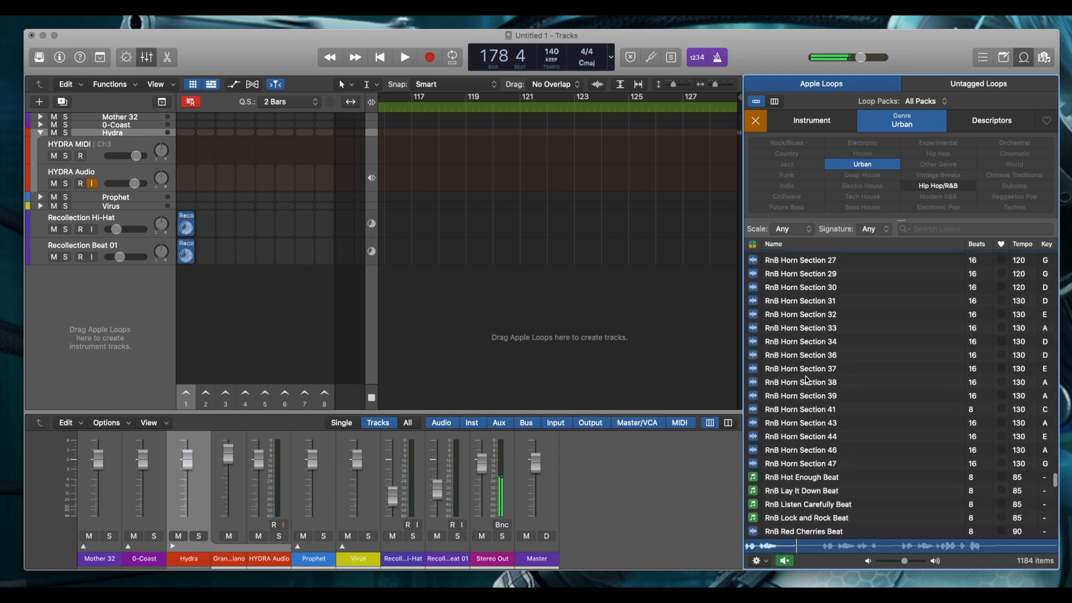
pyautogui.scroll(-1, 806, 380)
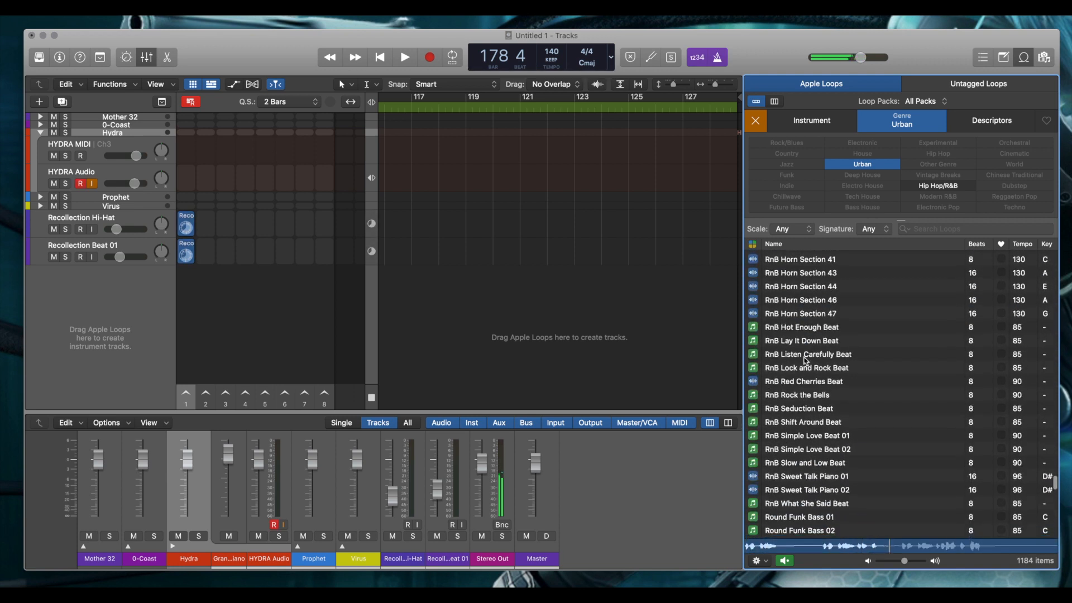
pyautogui.click(806, 355)
pyautogui.click(815, 427)
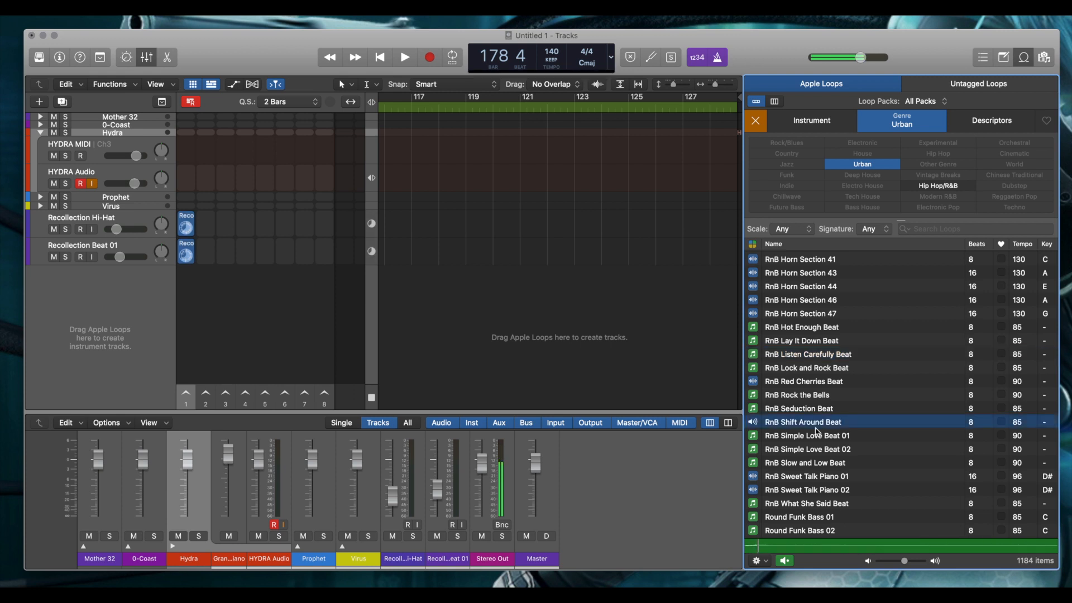
# Audition Shana Lyric 02, Simple Funk Drums 02 and one more loop further down the Urban results.
pyautogui.scroll(-6, 816, 430)
pyautogui.scroll(-4, 815, 430)
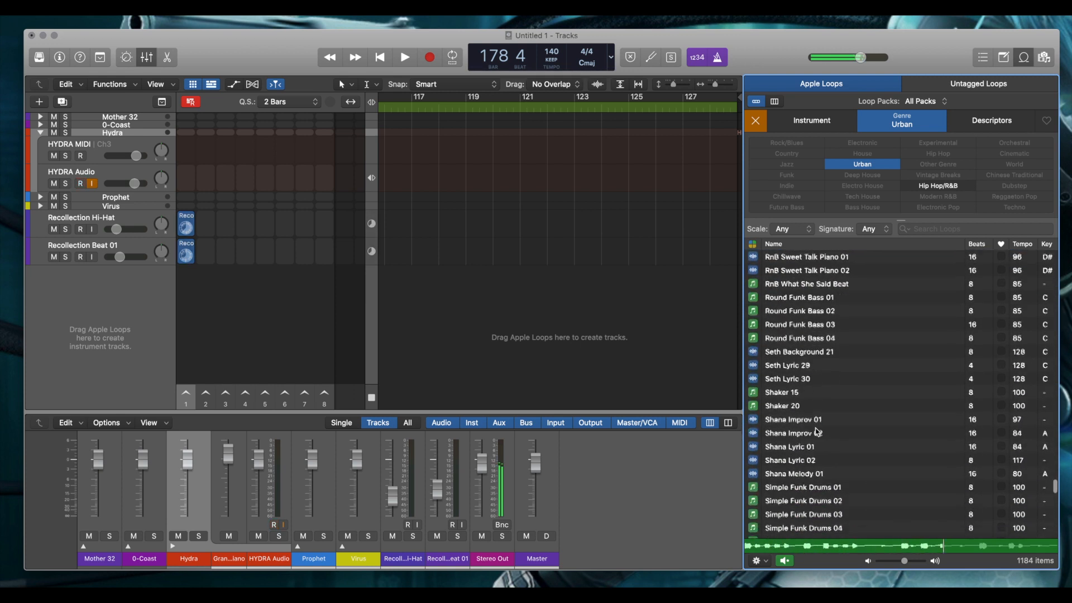
pyautogui.click(804, 383)
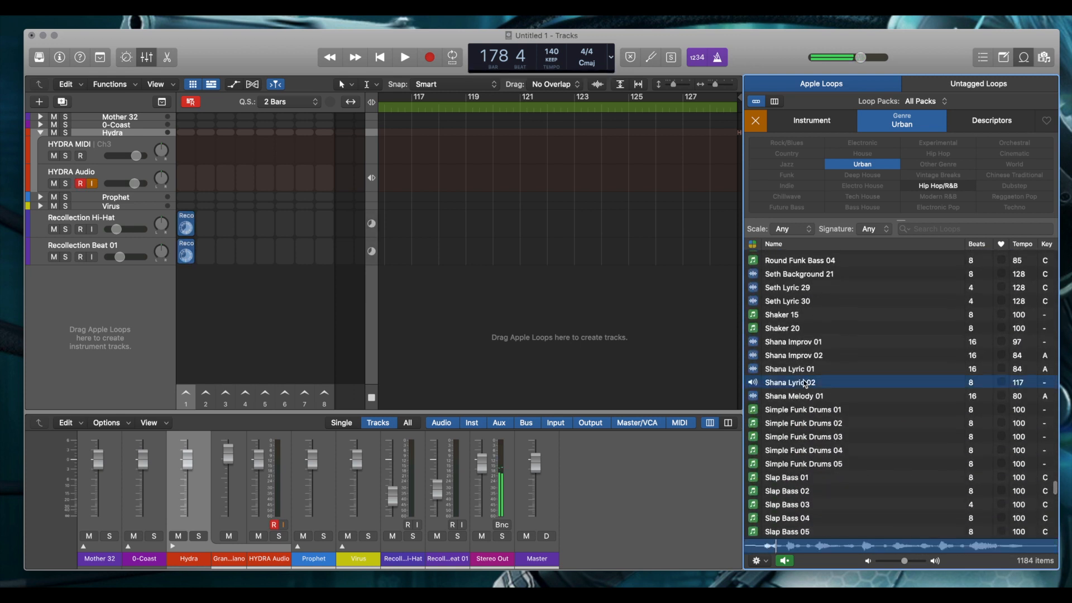
pyautogui.click(808, 425)
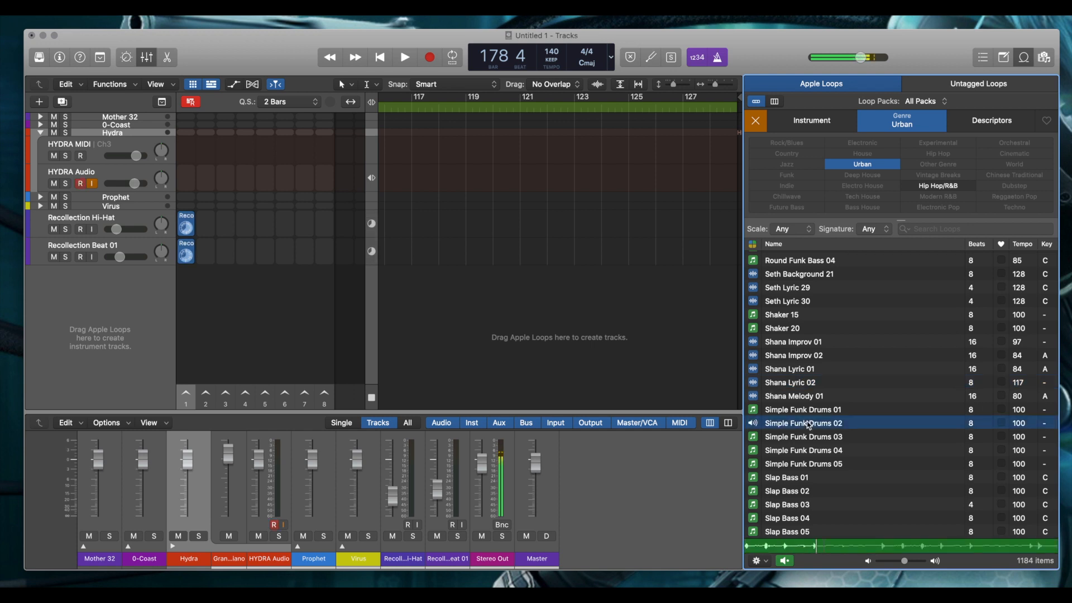
pyautogui.scroll(-5, 808, 424)
pyautogui.click(808, 424)
# Preview Stepping Out Long and place it in the scene 1 cell of a new Live Loops track below Recollection Beat 01.
pyautogui.scroll(-4, 808, 424)
pyautogui.scroll(-3, 808, 424)
pyautogui.click(804, 355)
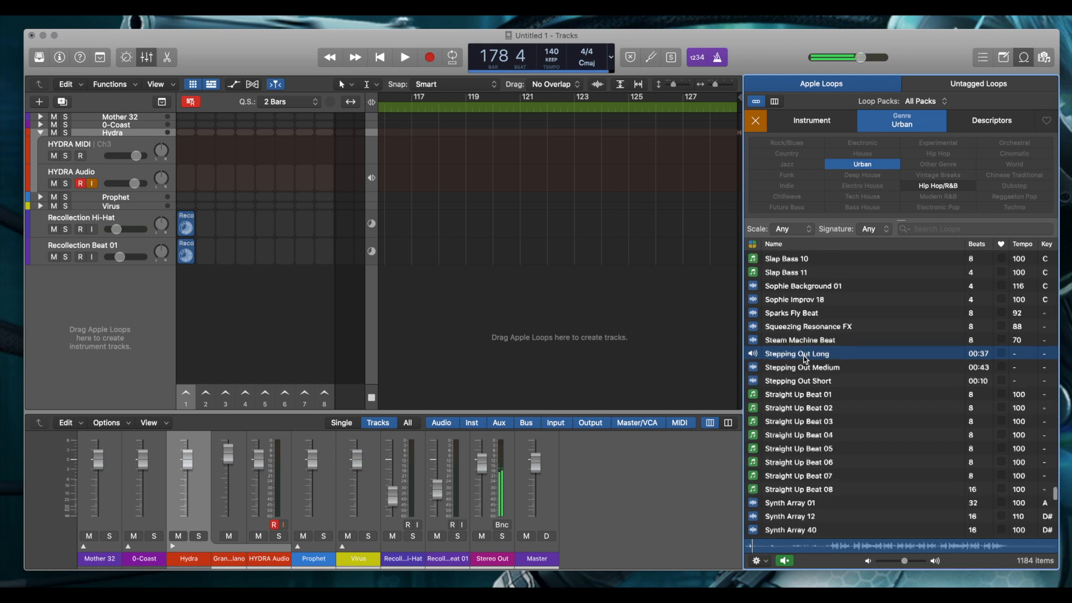
pyautogui.scroll(-3, 802, 356)
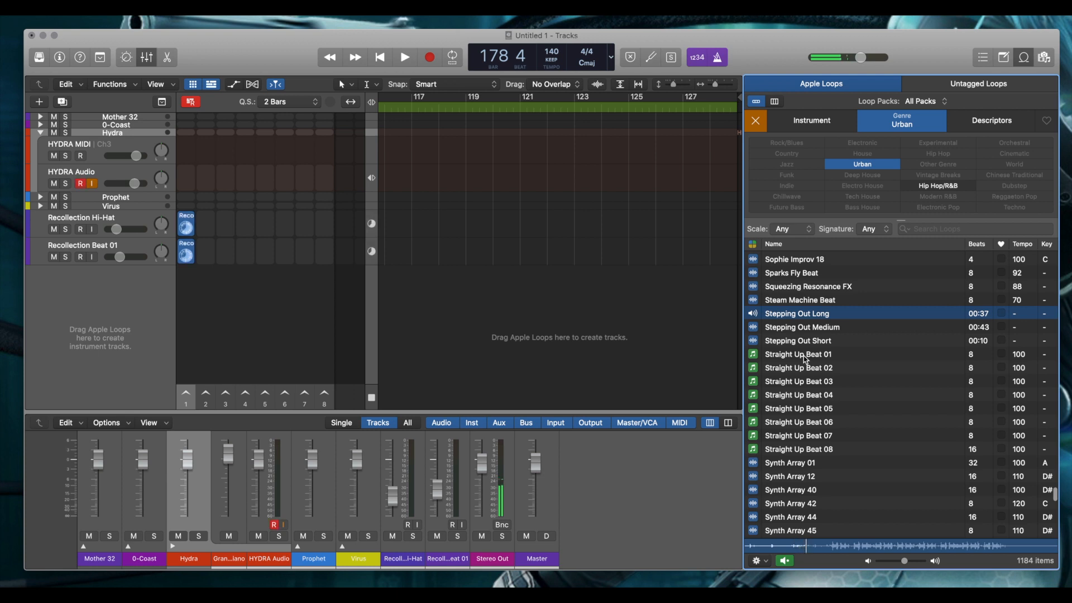
pyautogui.moveTo(756, 320); pyautogui.dragTo(184, 285)
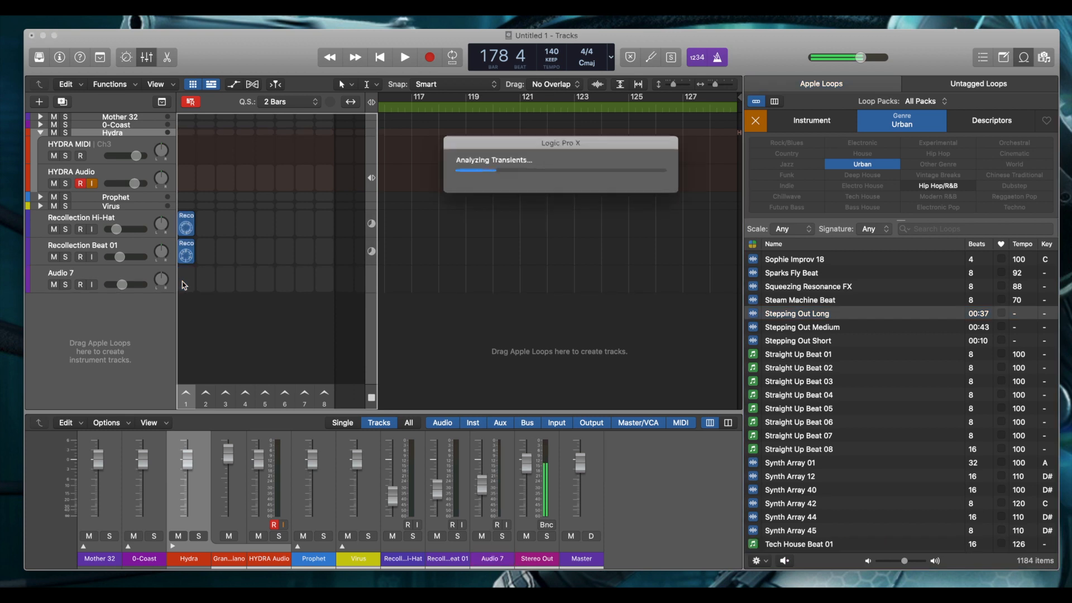
# Play scene 1 and open the Stepping Out Long cell in the audio editor with Flex enabled.
pyautogui.click(188, 398)
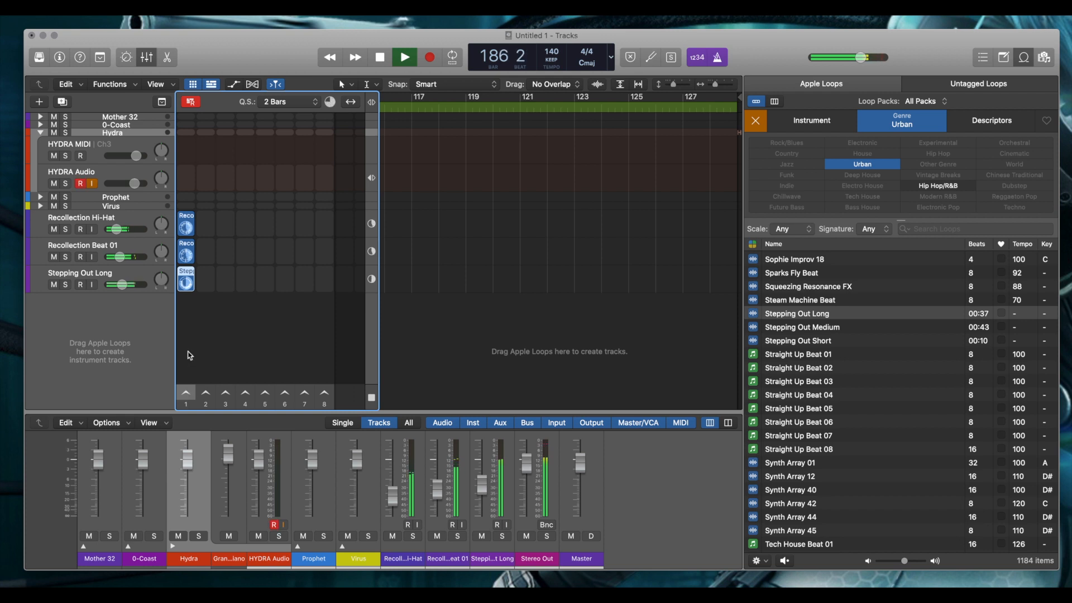
pyautogui.doubleClick(186, 279)
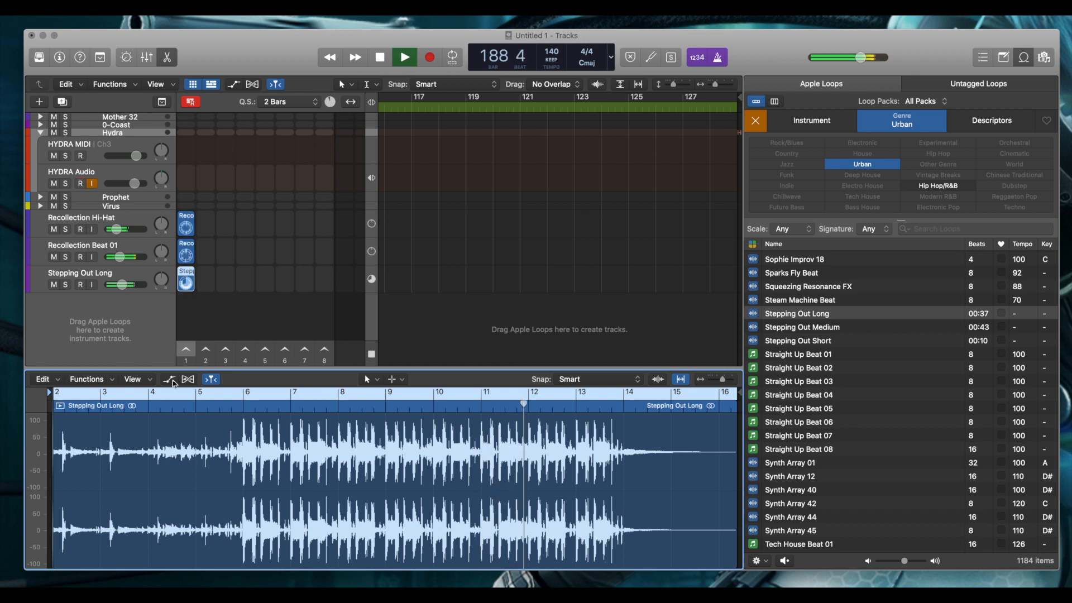
pyautogui.click(188, 379)
# Switch Stepping Out Long to Flex Pitch and try a Pitch Correction of 17.
pyautogui.click(241, 380)
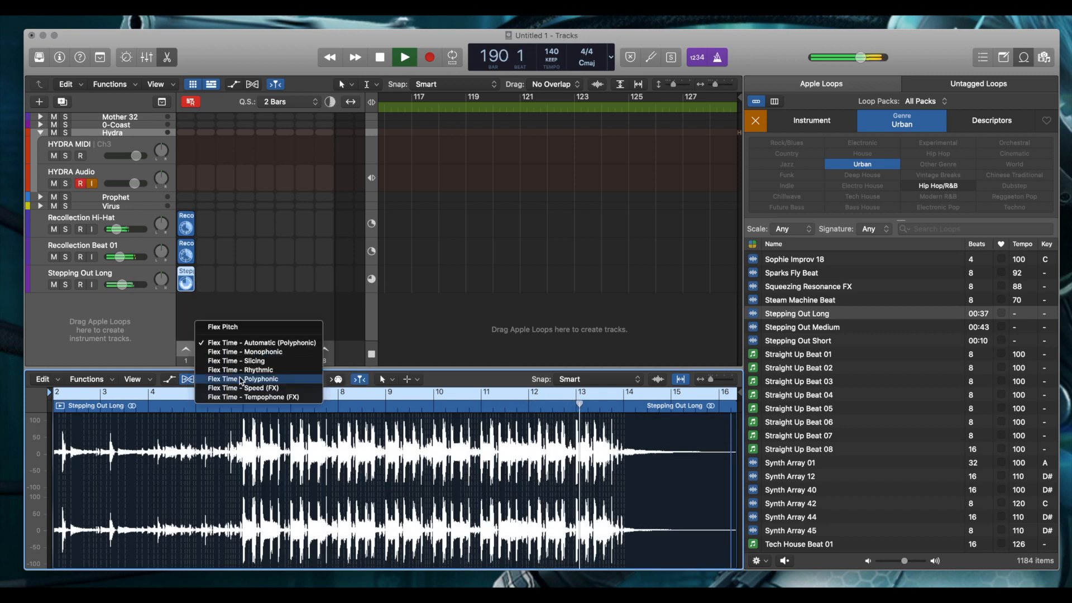
pyautogui.click(239, 328)
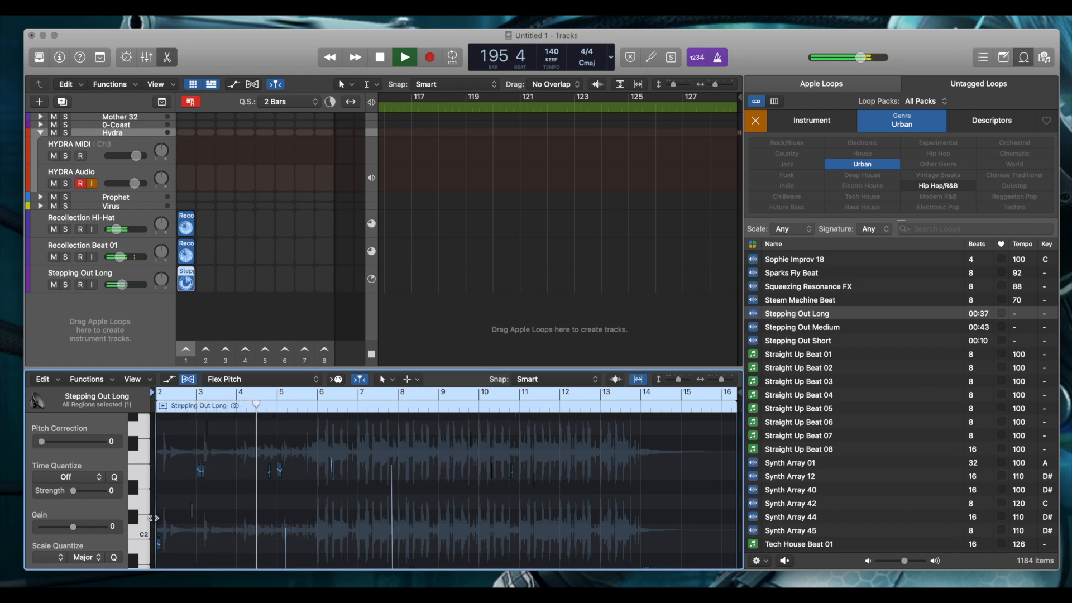
pyautogui.moveTo(44, 444); pyautogui.dragTo(54, 444)
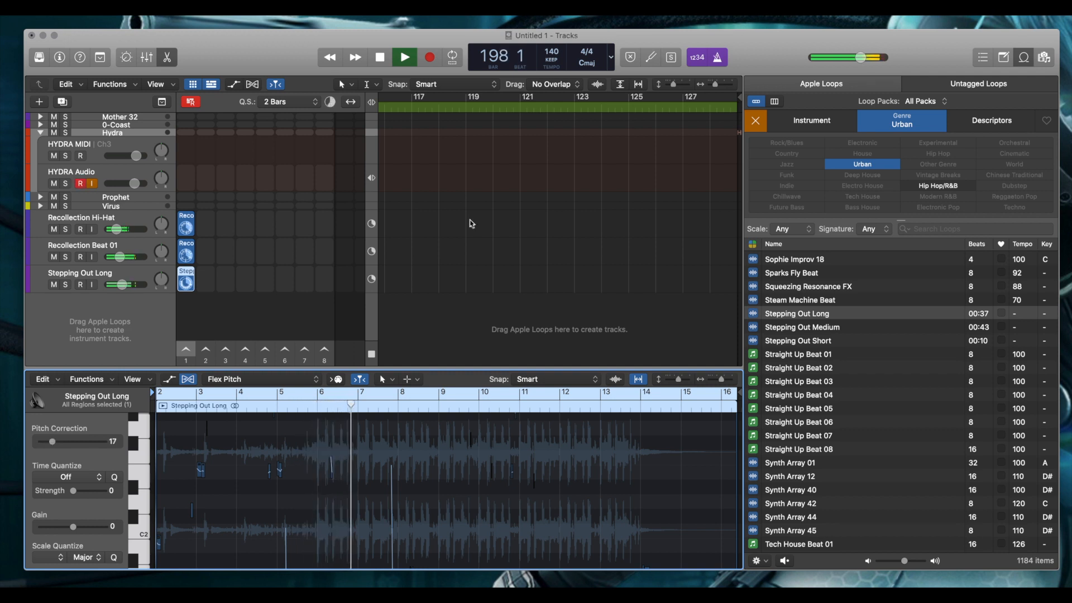
# Turn off the metronome click and stop playback.
pyautogui.click(719, 58)
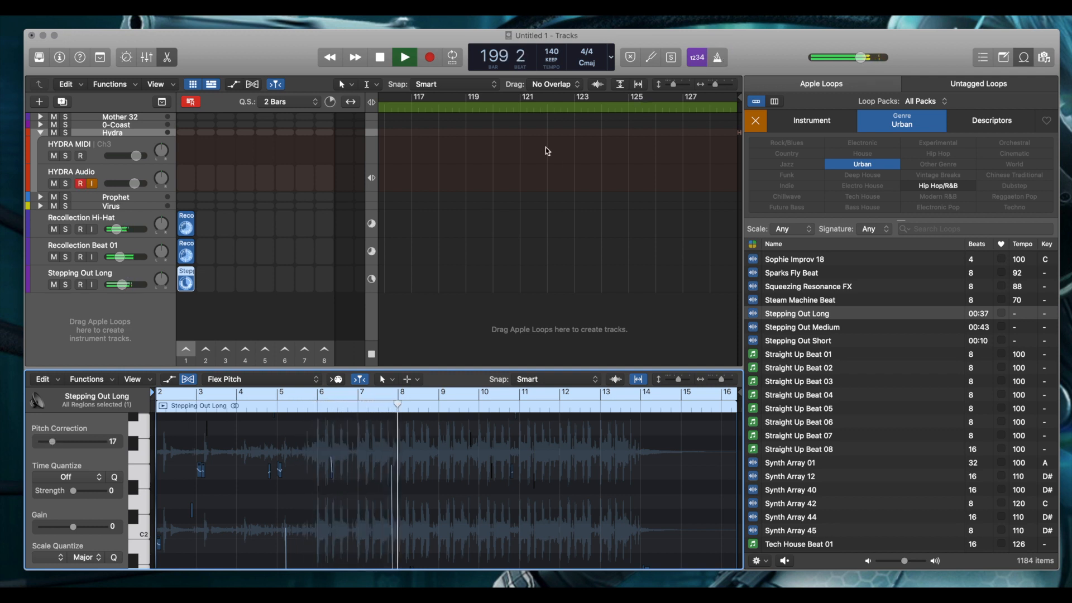
pyautogui.click(379, 58)
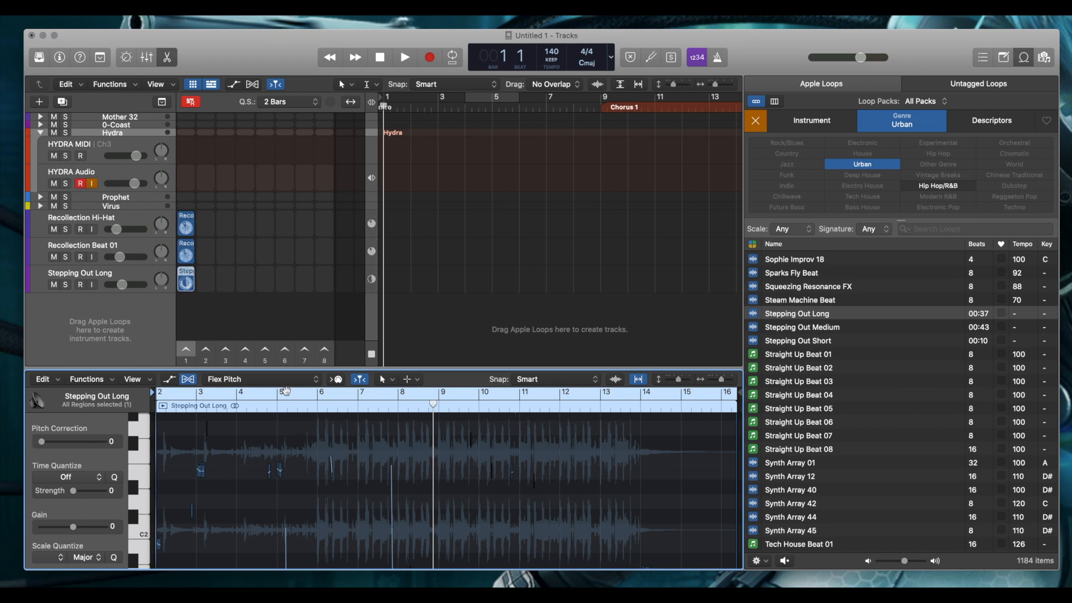
# Try the Automatic and Polyphonic Flex Time modes on Stepping Out Long and return it to Flex Pitch.
pyautogui.click(249, 379)
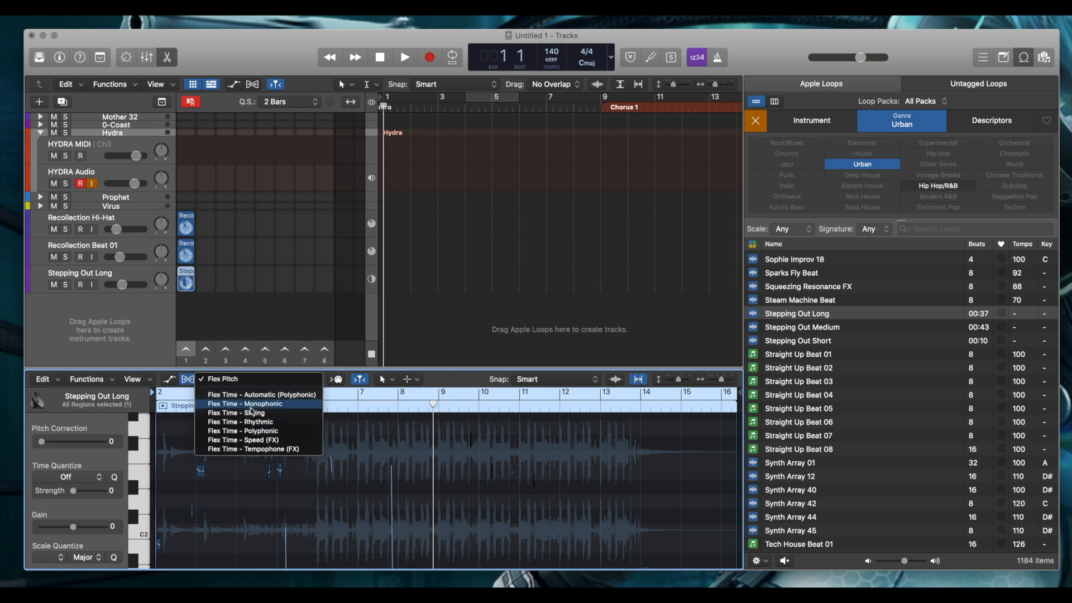
pyautogui.click(254, 396)
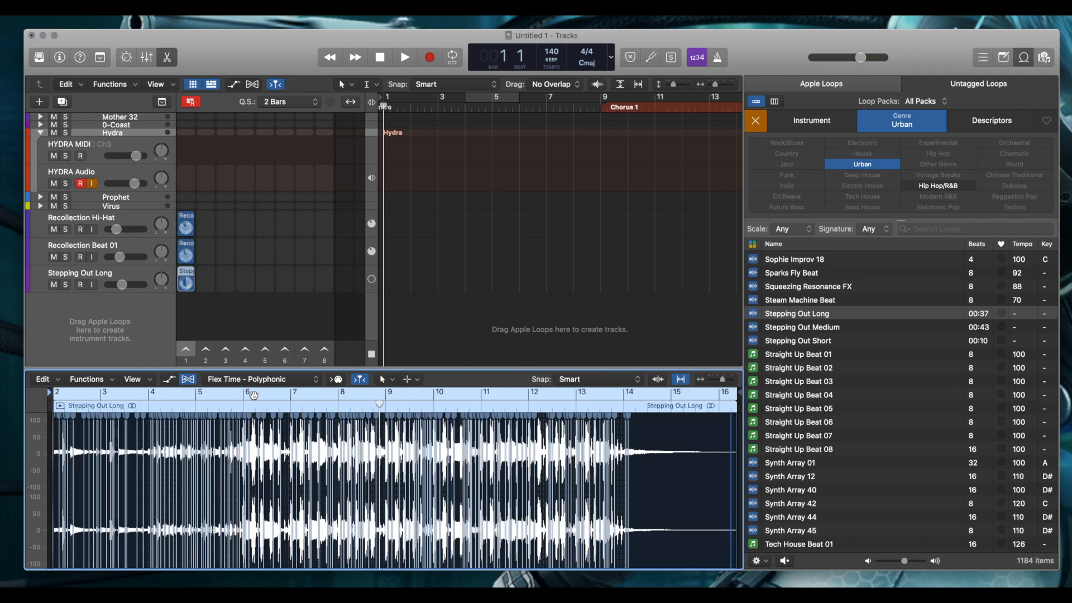
pyautogui.click(253, 383)
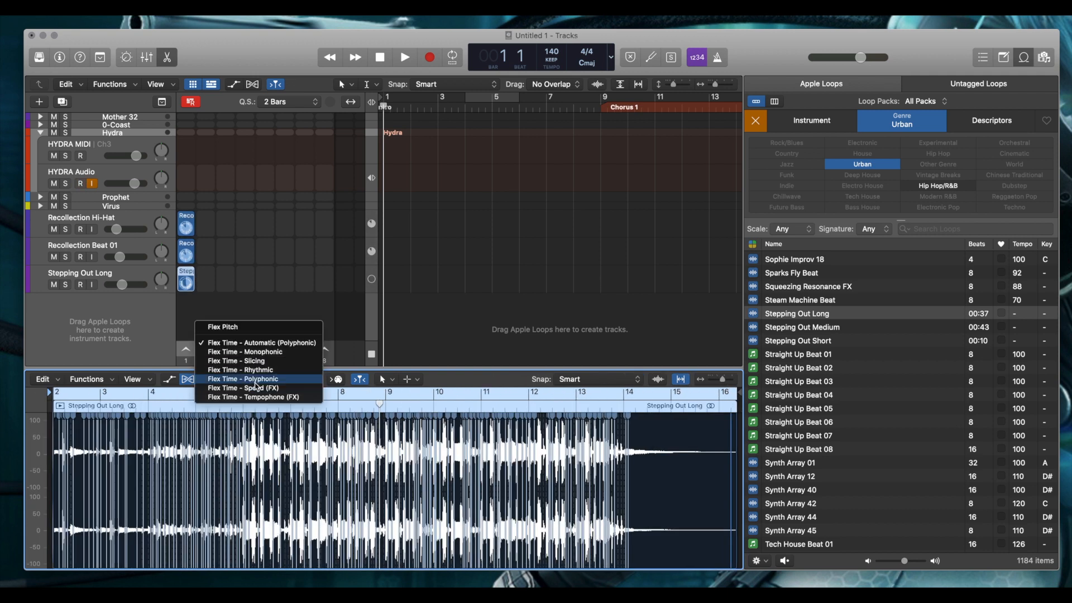
pyautogui.click(267, 343)
pyautogui.click(261, 379)
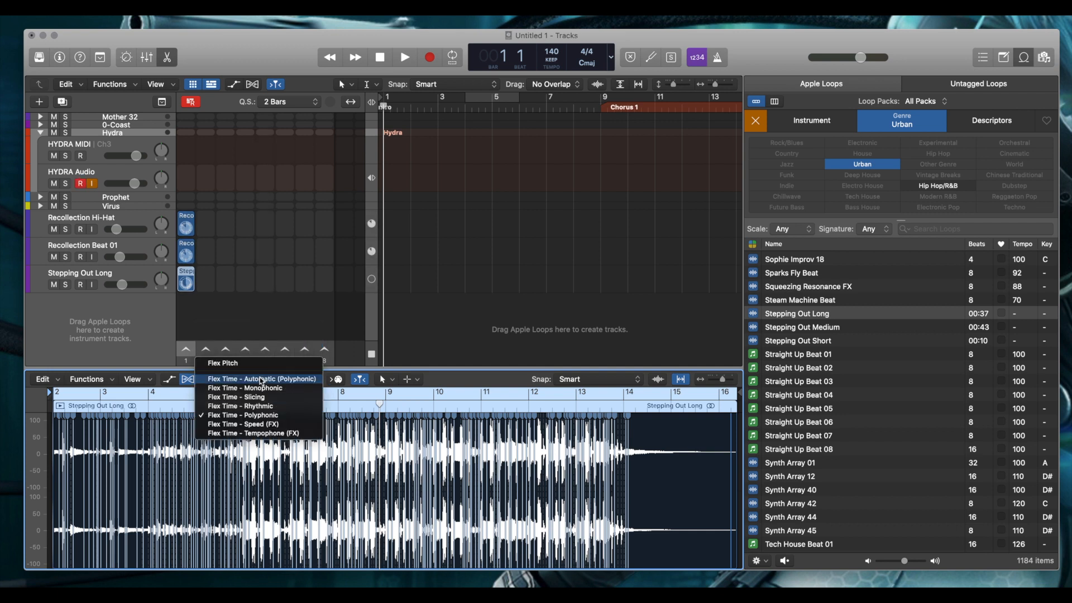
pyautogui.click(254, 363)
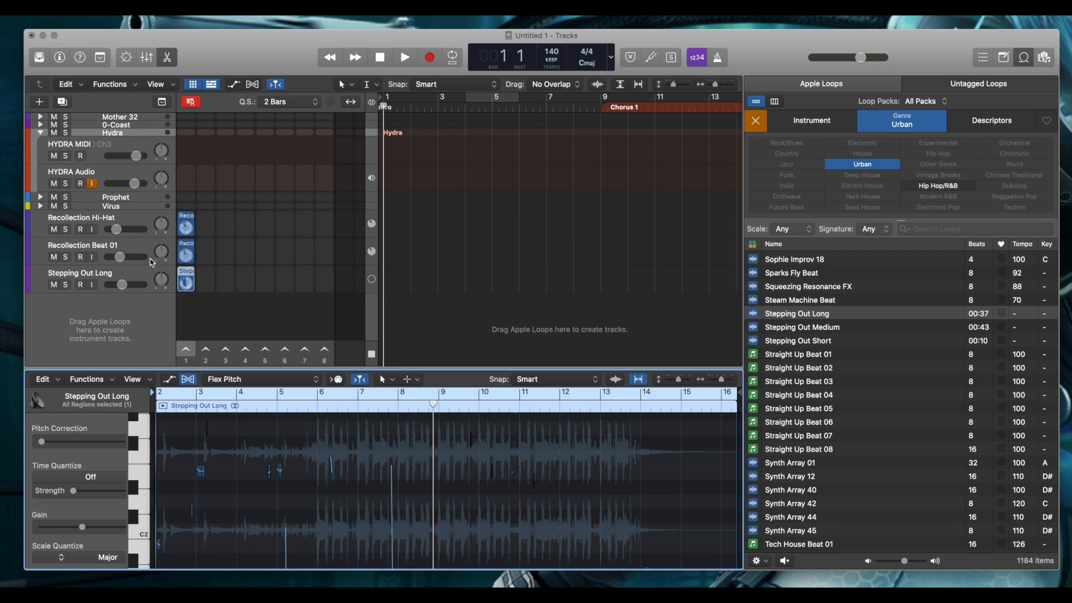
# Deactivate the Recollection Hi-Hat and Recollection Beat 01 cells and play only the Stepping Out Long cell.
pyautogui.click(372, 251)
pyautogui.click(371, 224)
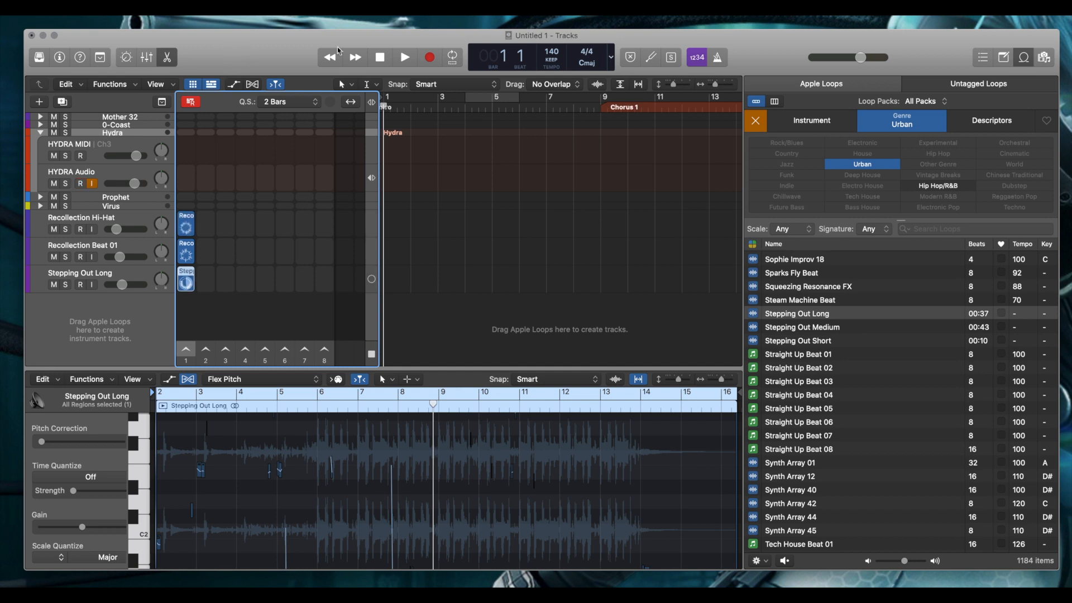
pyautogui.click(429, 57)
pyautogui.rightClick(424, 58)
pyautogui.click(382, 58)
pyautogui.click(381, 58)
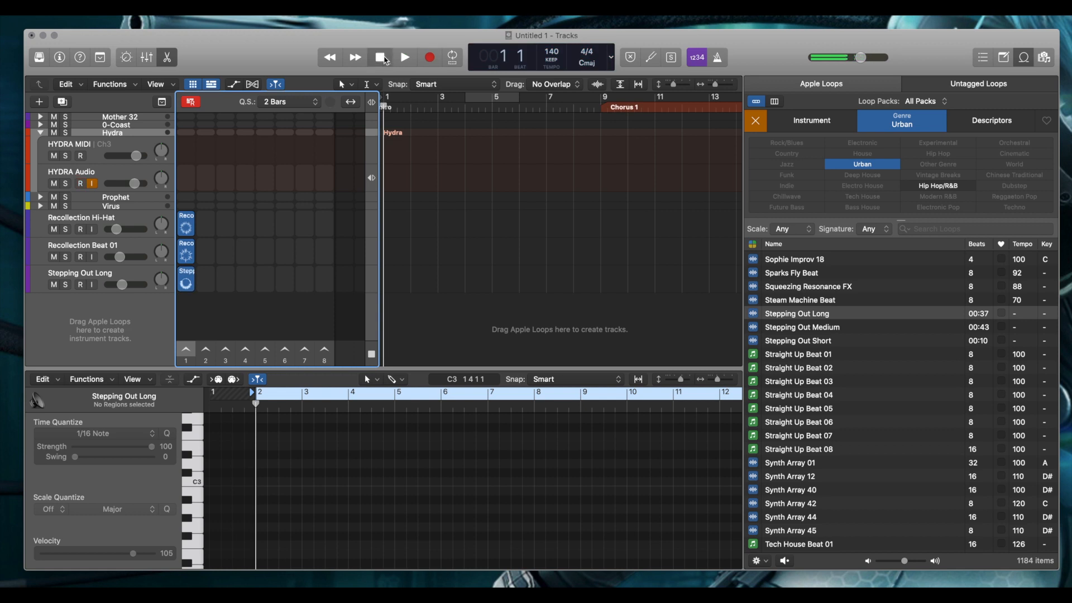
pyautogui.click(403, 58)
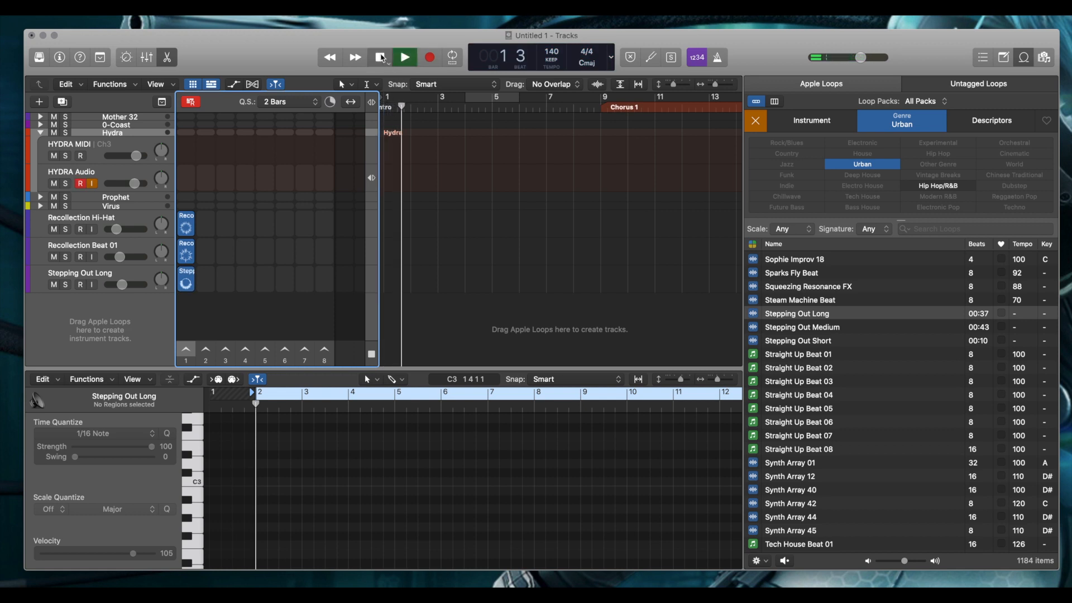
pyautogui.click(187, 281)
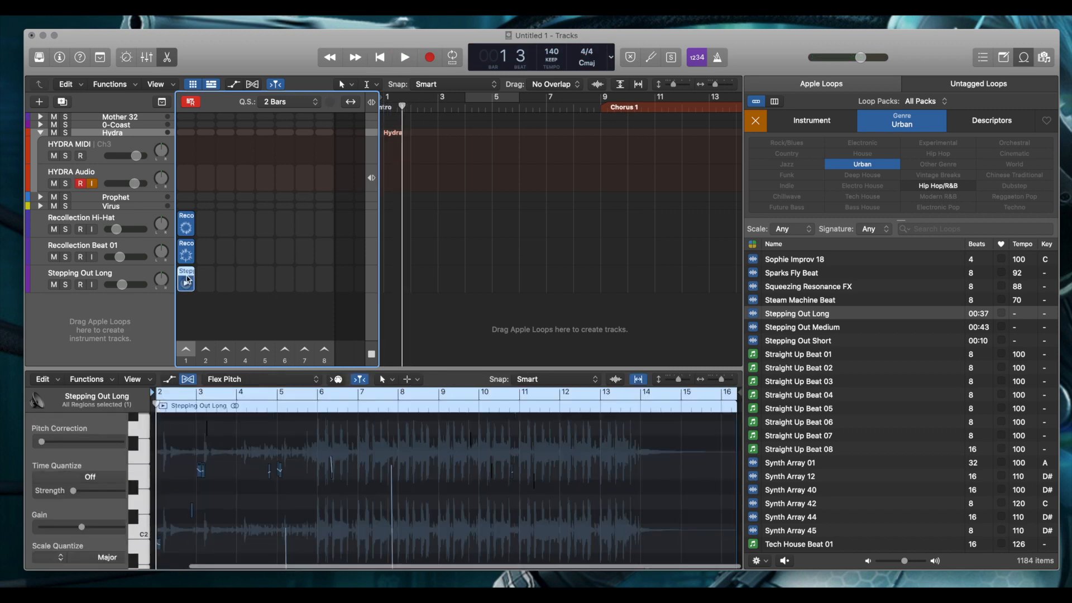
pyautogui.click(187, 282)
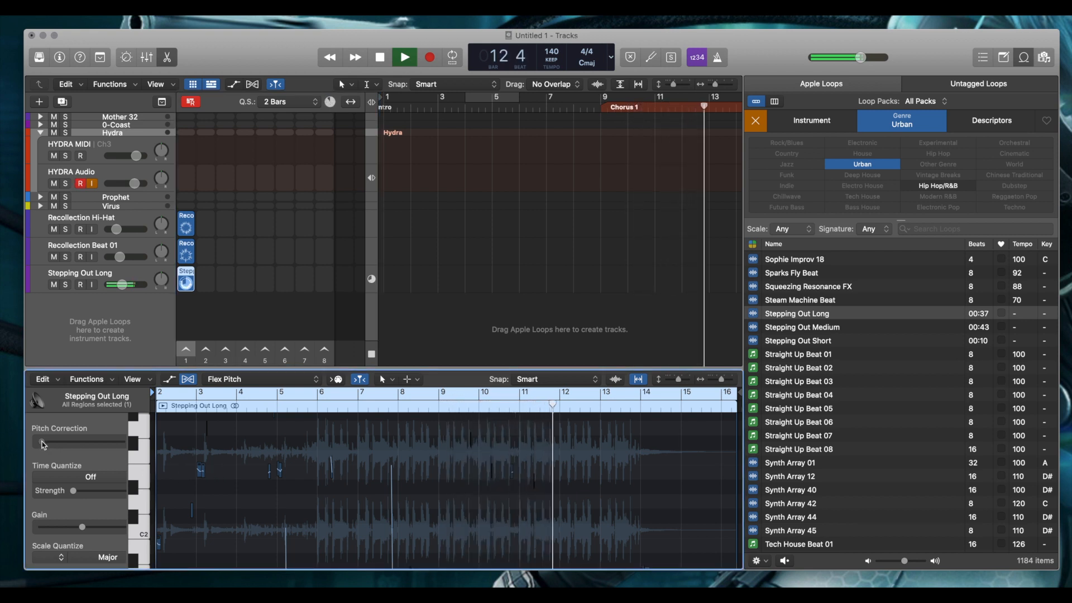
# Audition a higher Pitch Correction on Stepping Out Long, return the amount to its minimum and stop playback.
pyautogui.moveTo(48, 443); pyautogui.dragTo(72, 445)
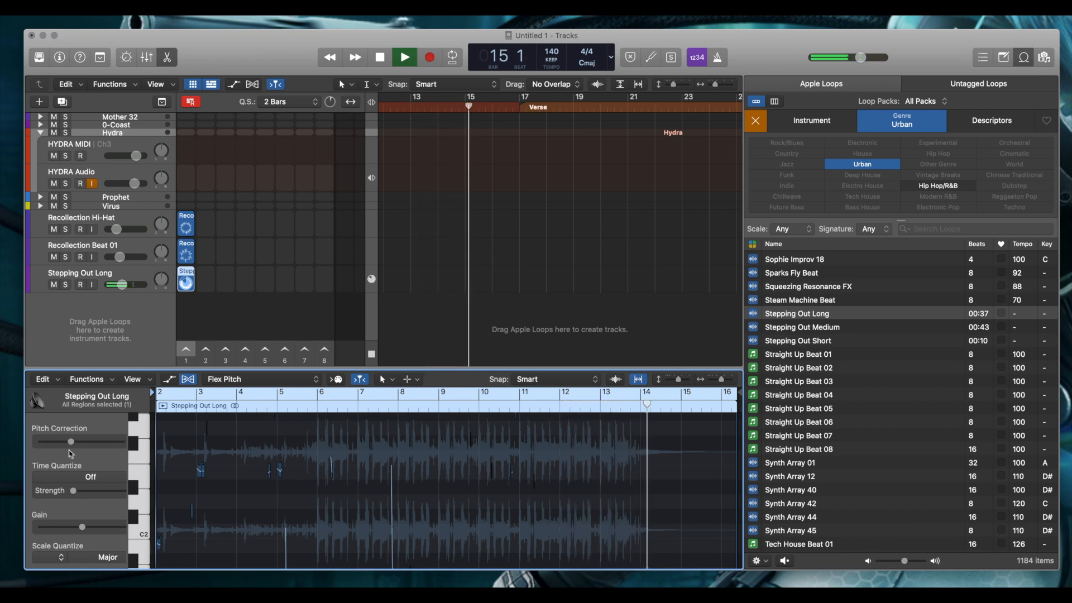
pyautogui.moveTo(73, 443); pyautogui.dragTo(49, 438)
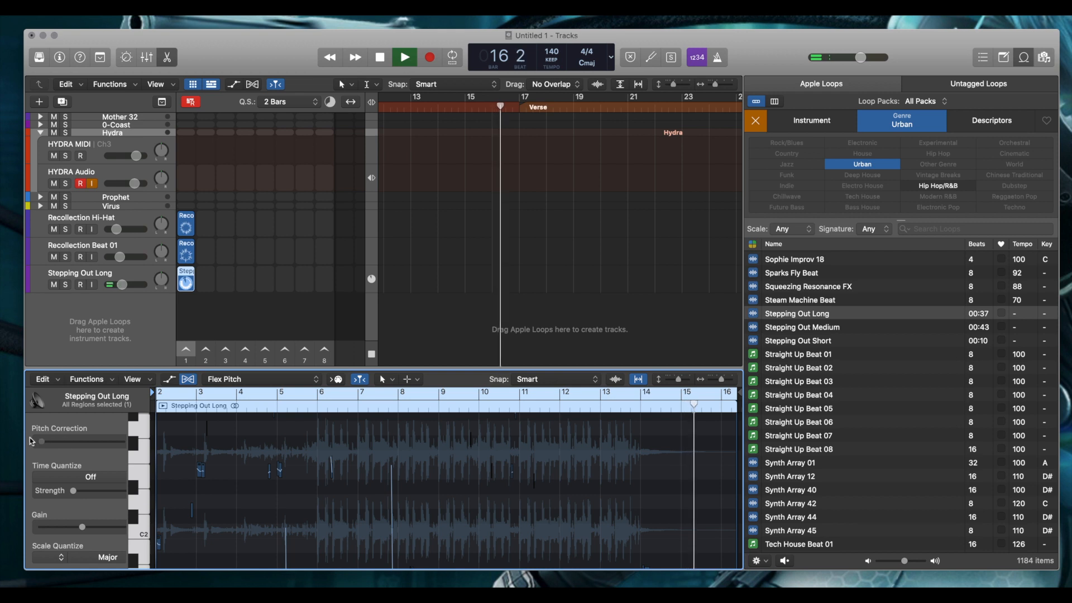
pyautogui.click(198, 470)
pyautogui.click(201, 490)
pyautogui.moveTo(42, 442)
pyautogui.mouseDown()
pyautogui.moveTo(70, 441)
pyautogui.moveTo(41, 444)
pyautogui.mouseUp()
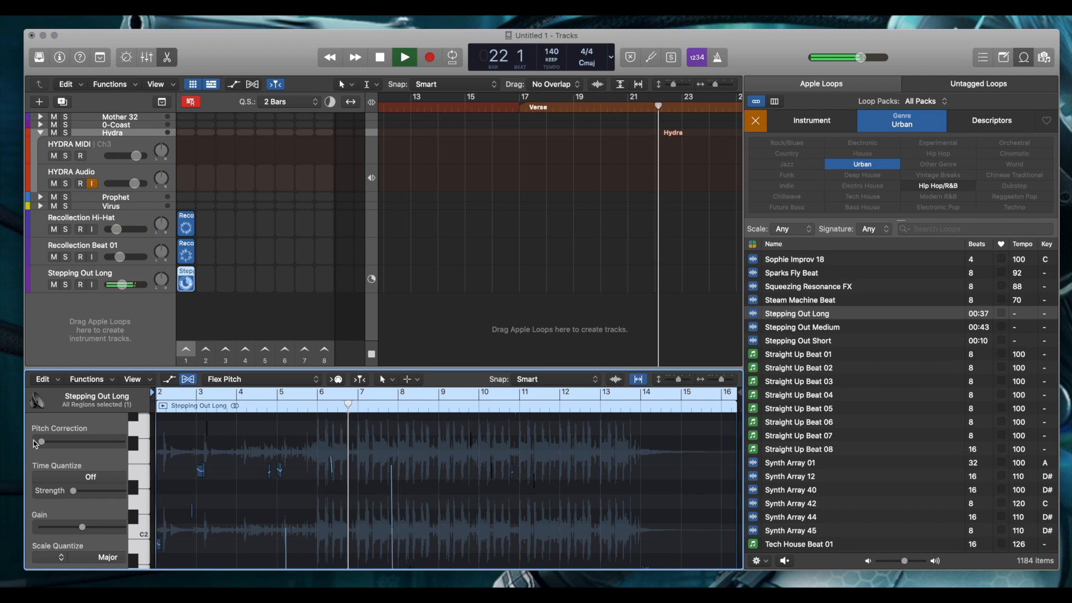
pyautogui.moveTo(73, 491)
pyautogui.mouseDown()
pyautogui.moveTo(104, 491)
pyautogui.moveTo(70, 491)
pyautogui.mouseUp()
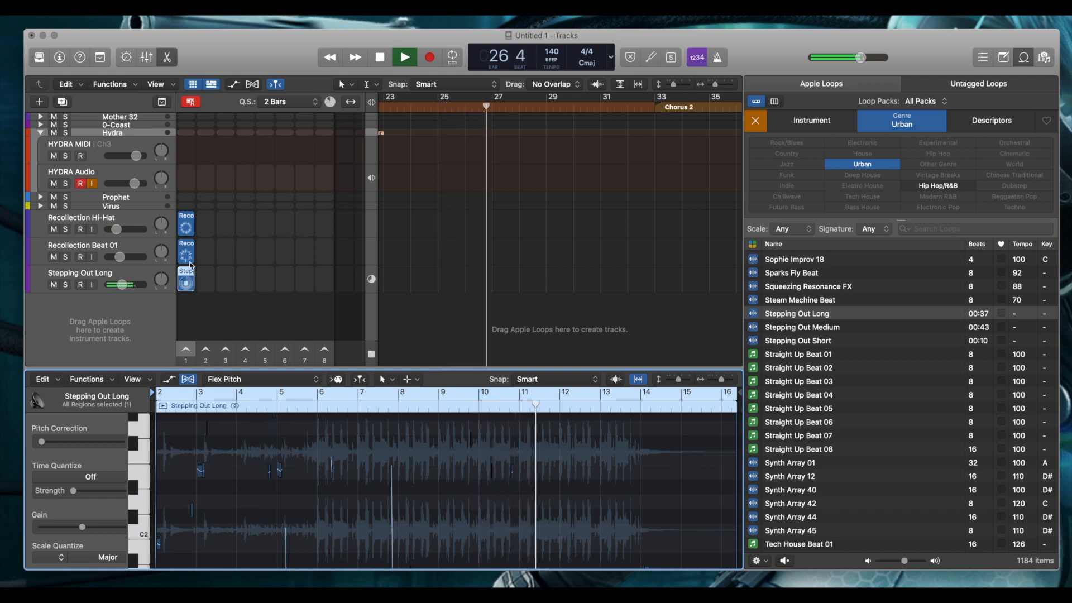
pyautogui.press('space')
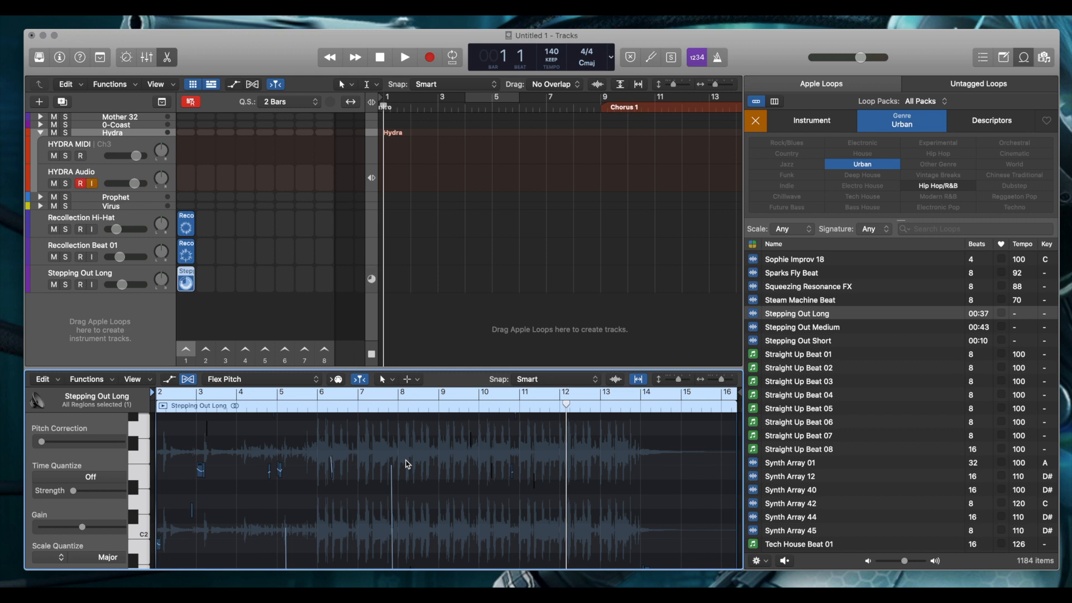
# Toggle the waveform zoom and the automatic horizontal zoom in the audio editor off and back to their original states.
pyautogui.click(617, 382)
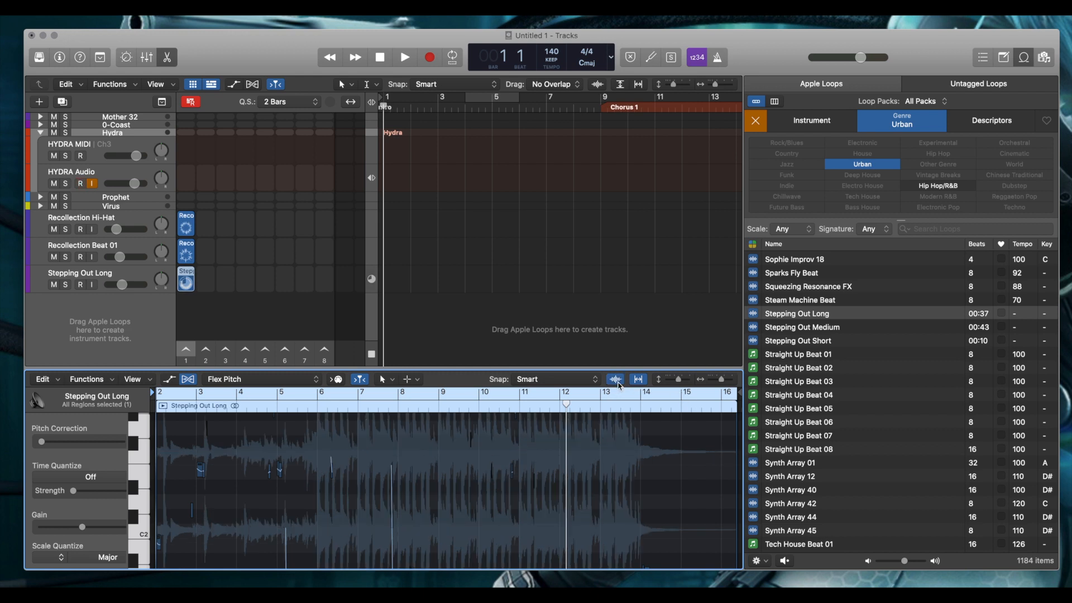
pyautogui.click(619, 383)
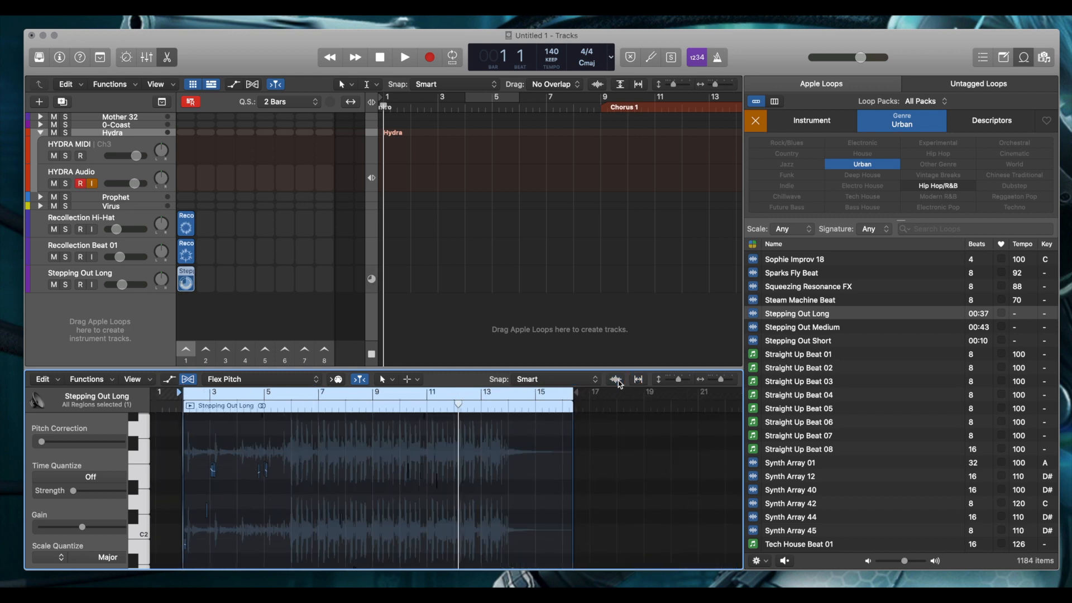
pyautogui.click(637, 380)
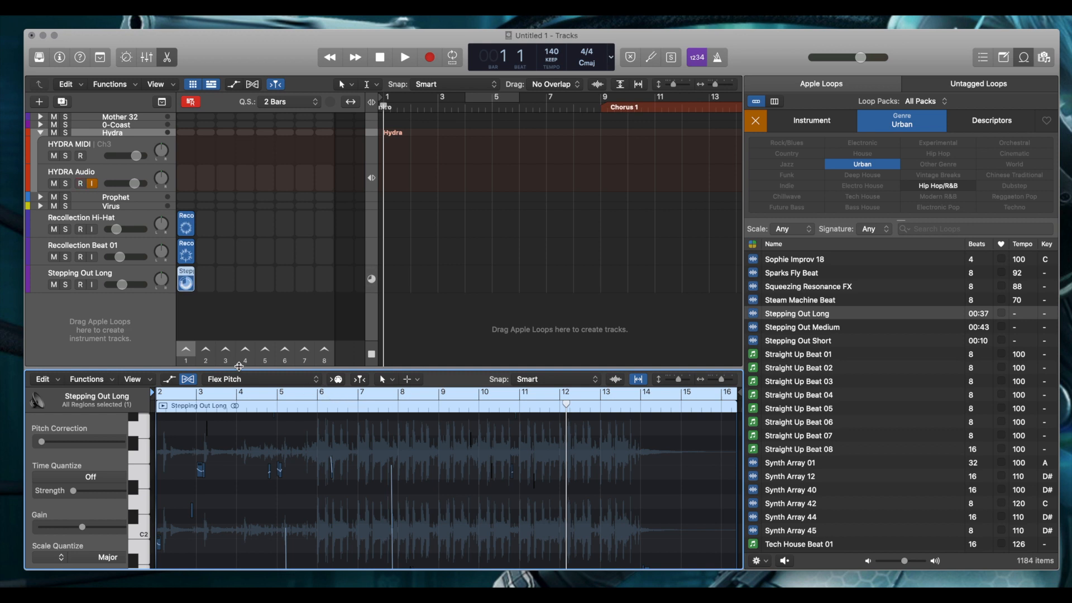
# Clear the Urban genre filter from the Apple Loops list and close the loop browser.
pyautogui.click(348, 214)
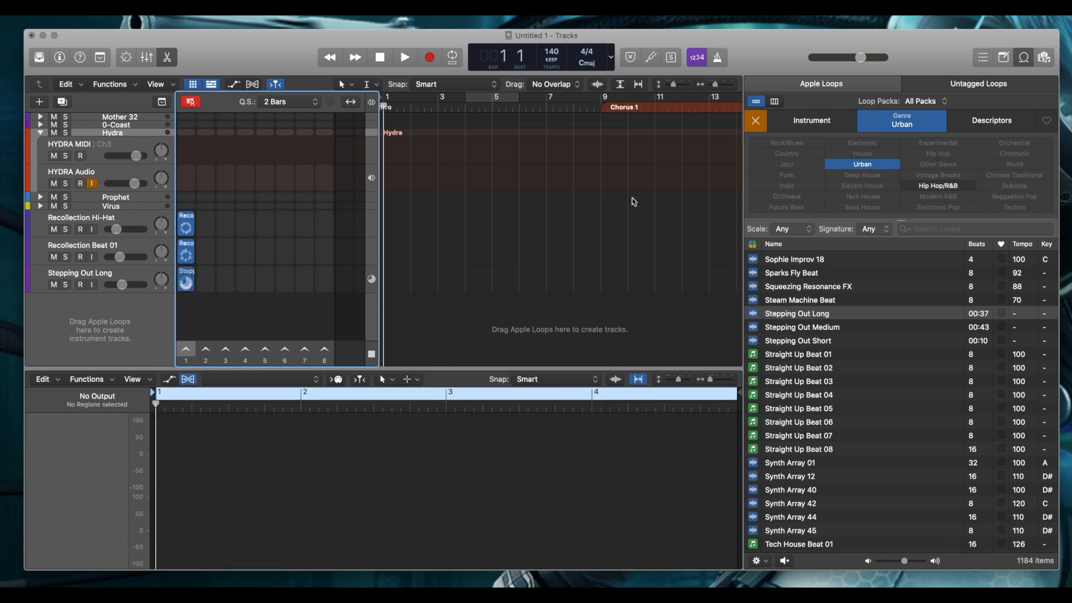
pyautogui.click(760, 123)
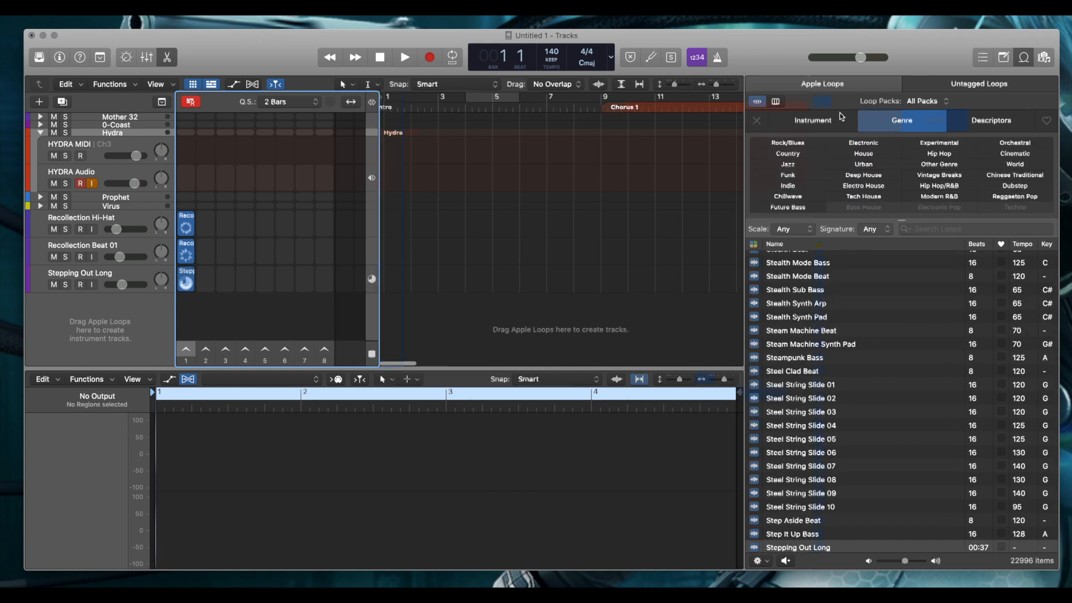
pyautogui.press('o')
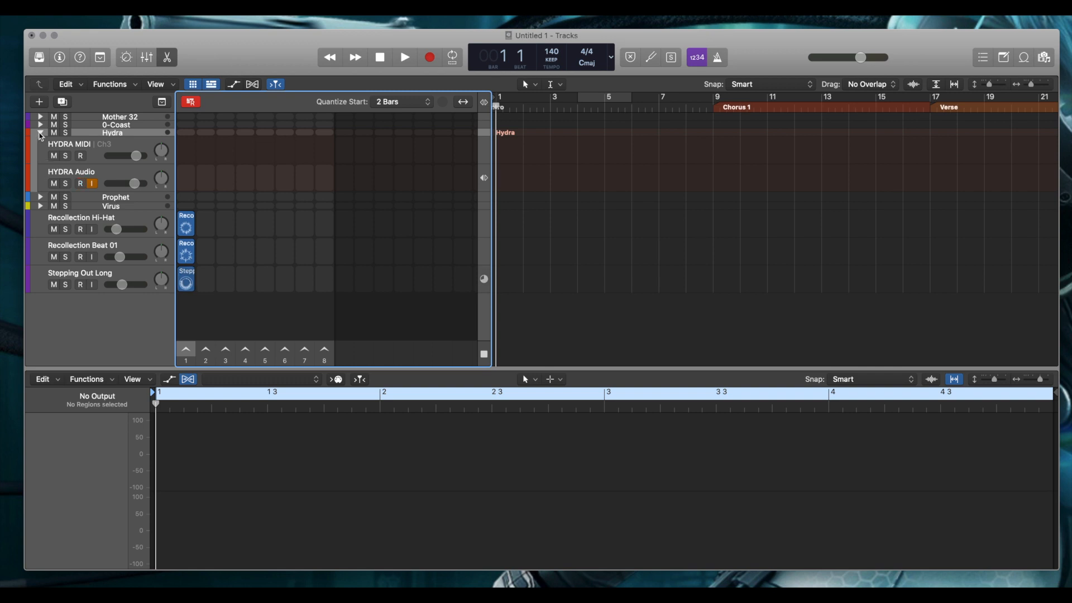
# Collapse the Hydra track stack and copy Live Loops scene 1 into the Tracks area at bar 1.
pyautogui.click(40, 132)
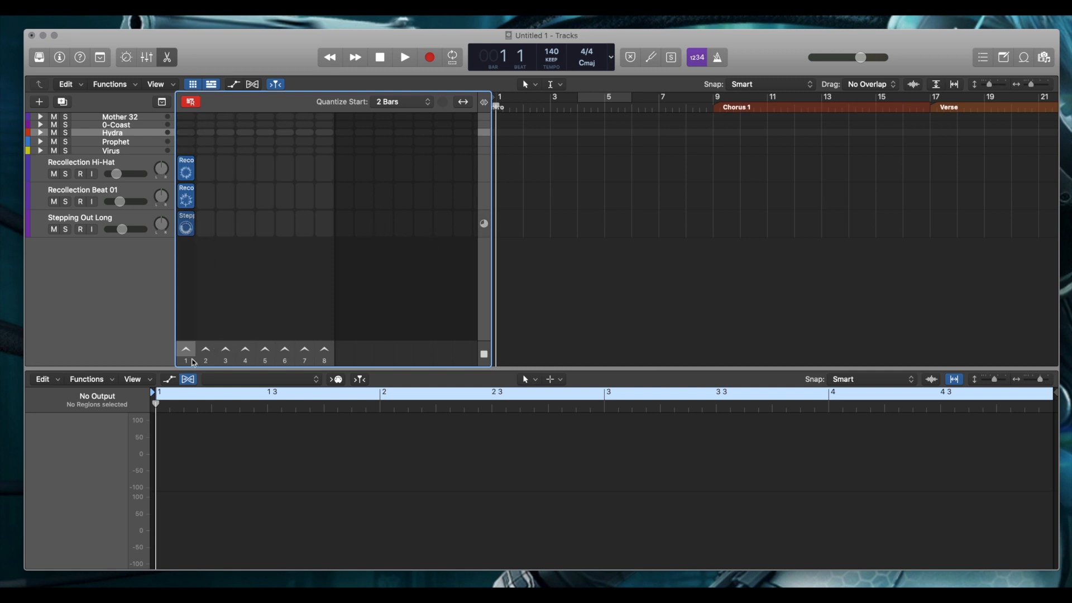
pyautogui.moveTo(187, 362); pyautogui.dragTo(495, 235)
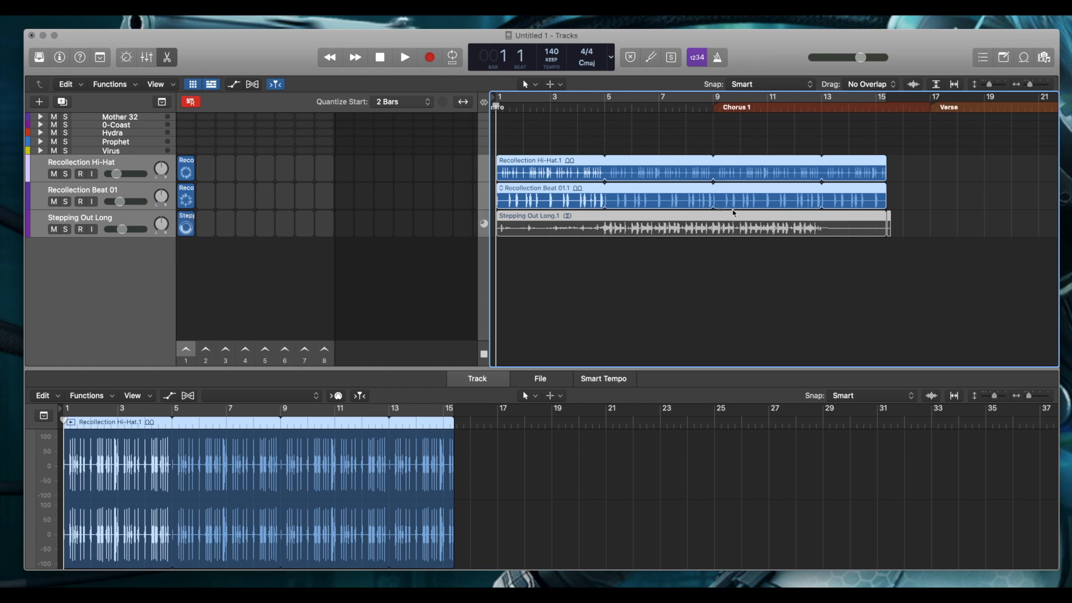
# Shorten the Recollection Hi-Hat, Recollection Beat 01 and Stepping Out Long regions in the Tracks area to end at bar 9.
pyautogui.hscroll(6, 896, 184)
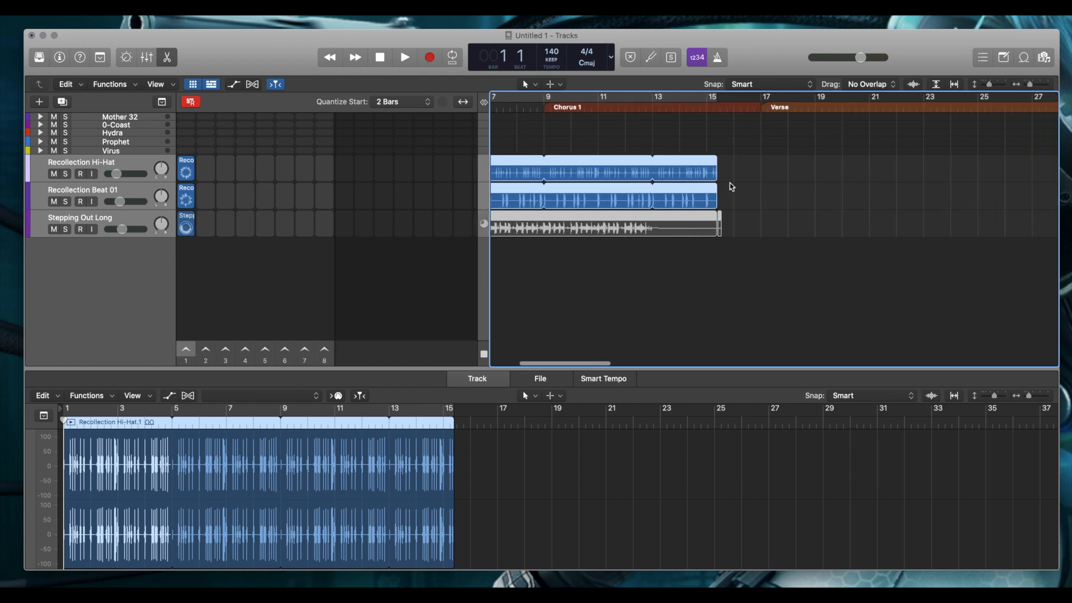
pyautogui.moveTo(716, 161); pyautogui.dragTo(544, 162)
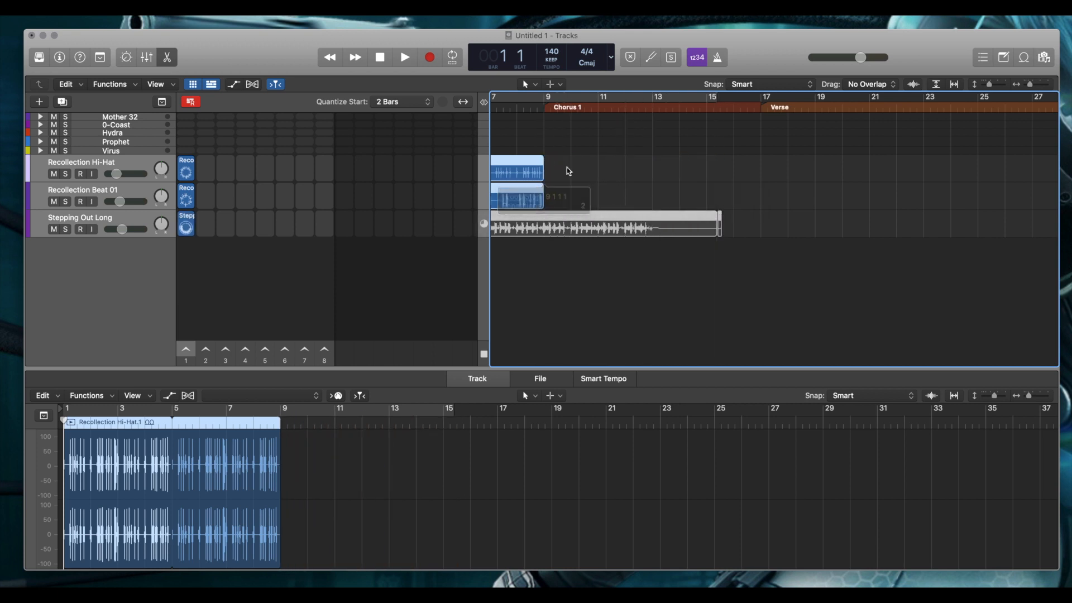
pyautogui.click(723, 218)
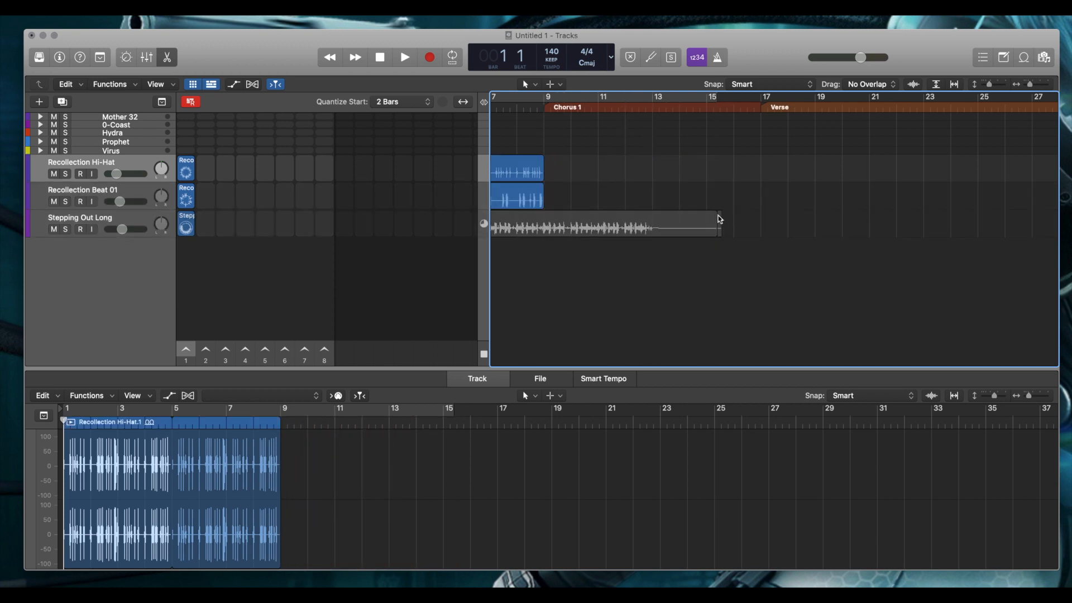
pyautogui.click(714, 215)
pyautogui.moveTo(713, 215); pyautogui.dragTo(543, 218)
pyautogui.moveTo(542, 212); pyautogui.dragTo(514, 219)
pyautogui.moveTo(681, 195); pyautogui.dragTo(748, 239)
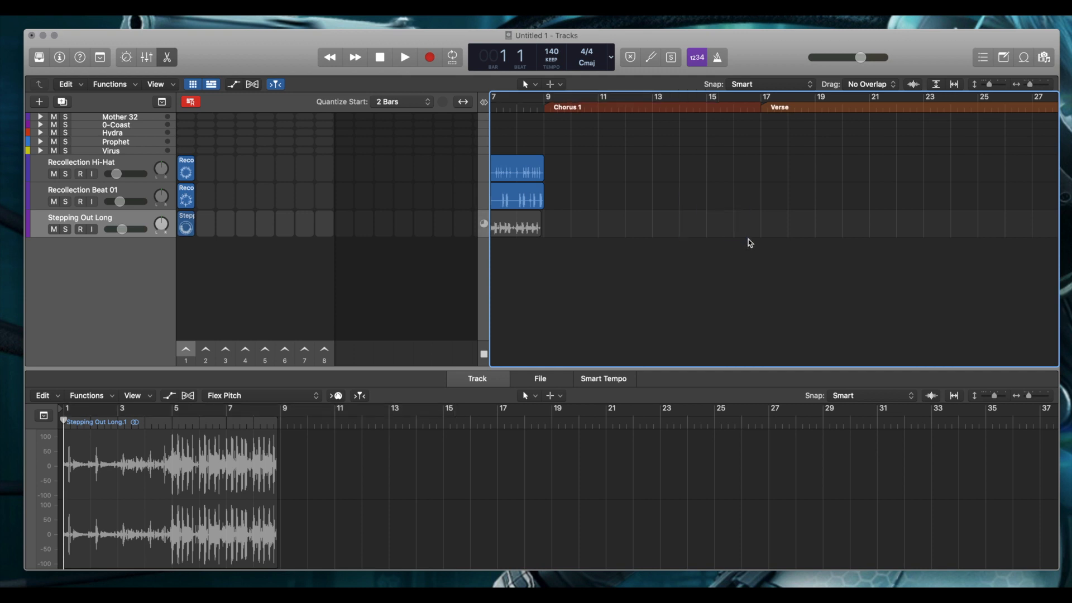
pyautogui.hscroll(-5, 748, 239)
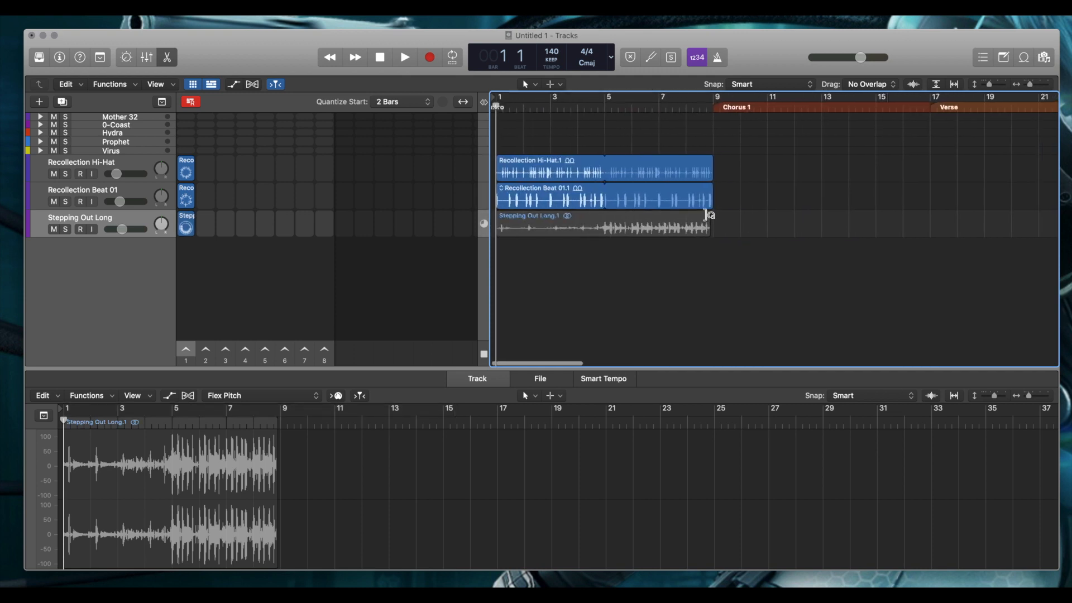
pyautogui.click(706, 215)
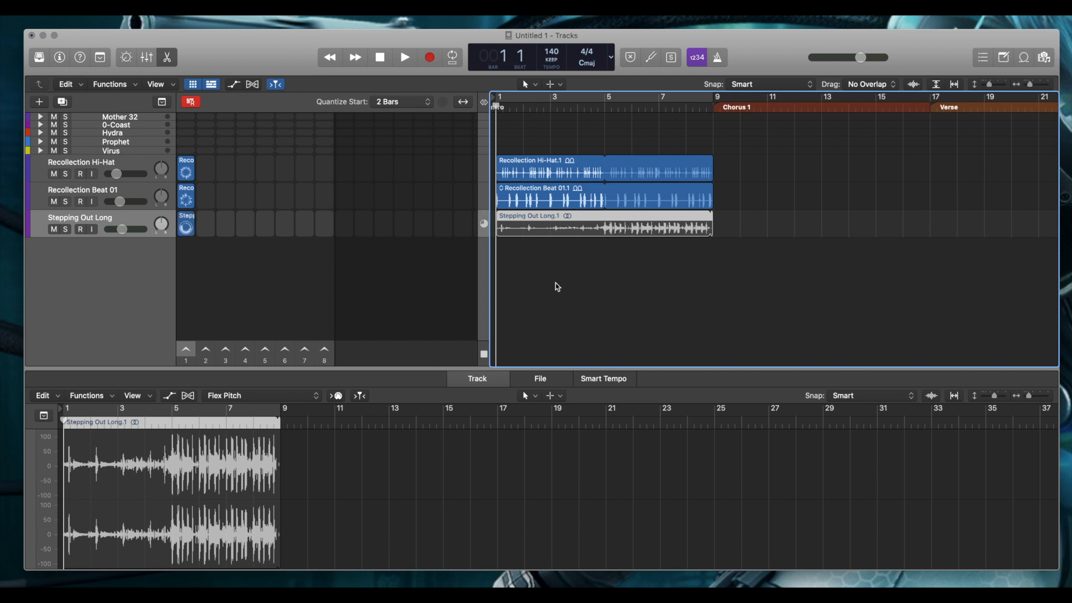
# Hide the Live Loops grid and delete the three loop regions from the Tracks area.
pyautogui.moveTo(490, 278); pyautogui.dragTo(356, 264)
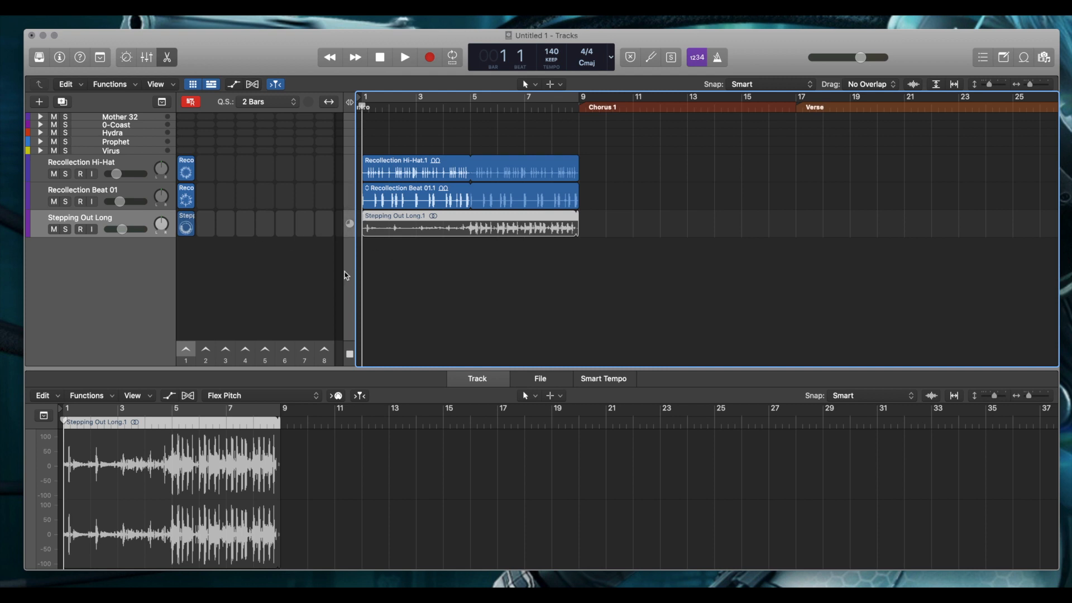
pyautogui.moveTo(202, 231)
pyautogui.click(192, 84)
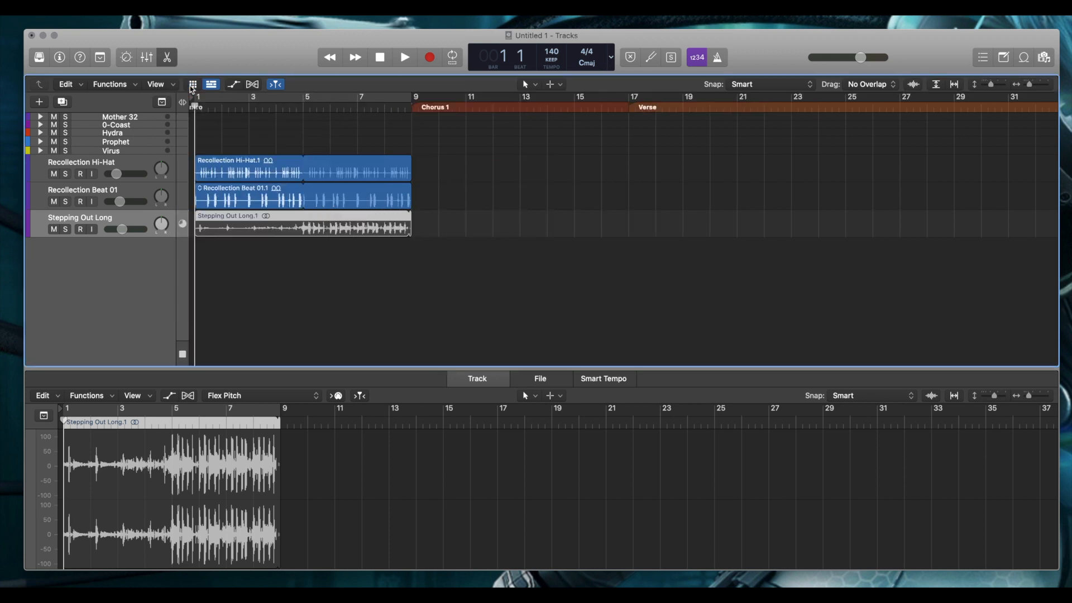
pyautogui.moveTo(210, 147); pyautogui.dragTo(451, 286)
pyautogui.press('Delete')
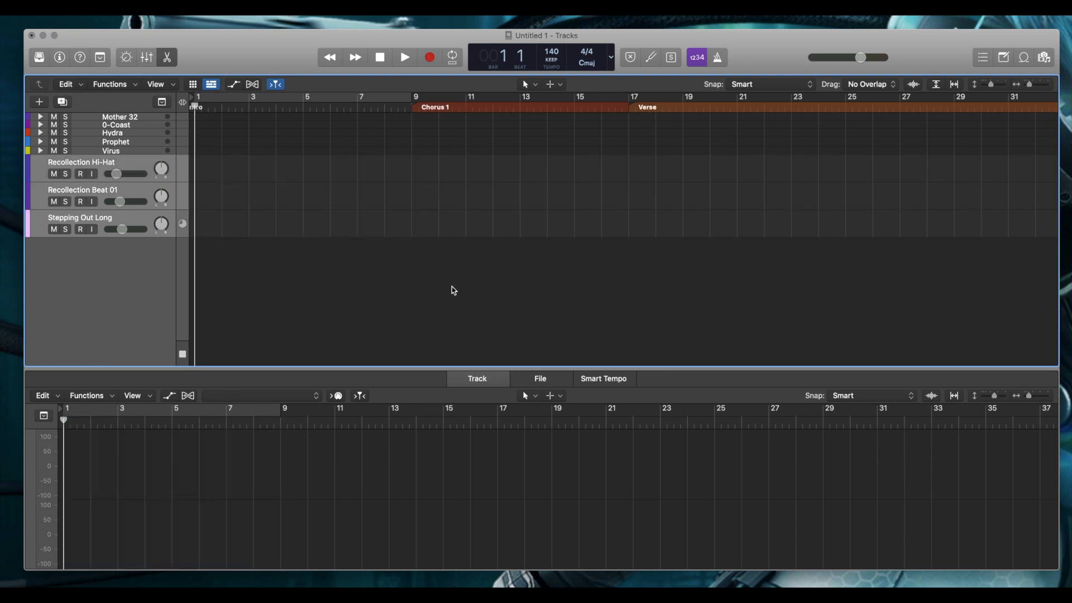